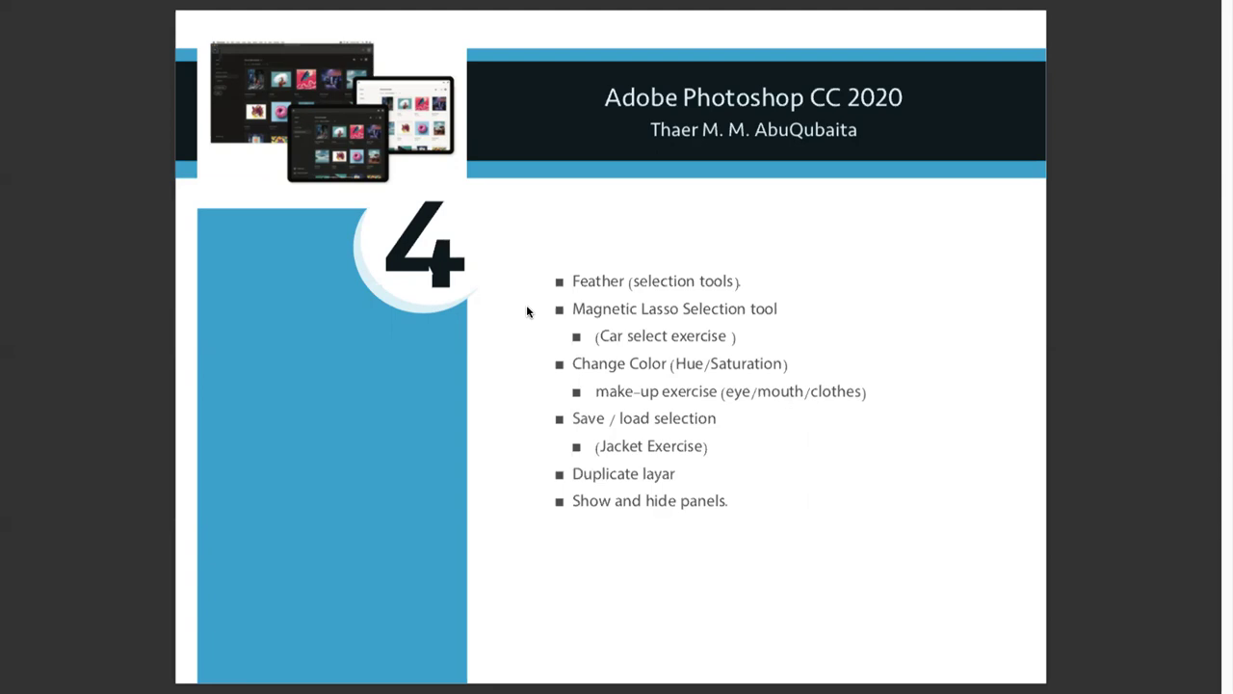
Advance the lesson PDF one slide past the topic list
{"action": "key", "text": "Right"}
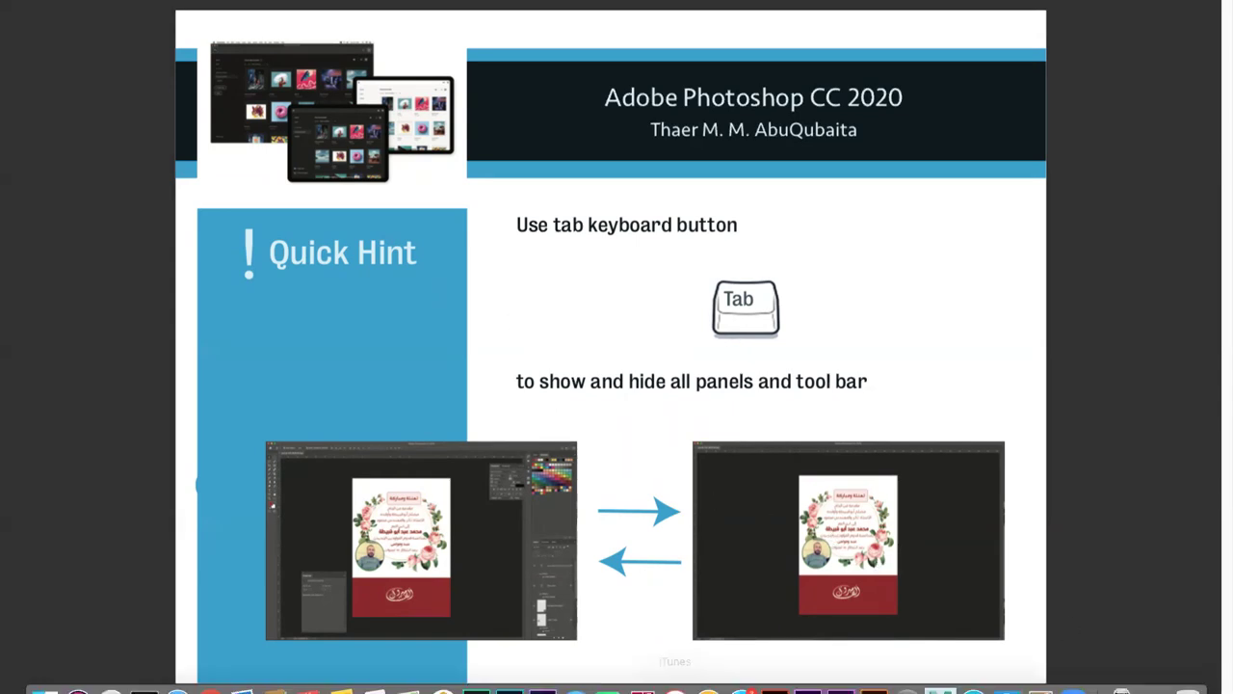
{"action": "mouse_move", "coordinate": [510, 689]}
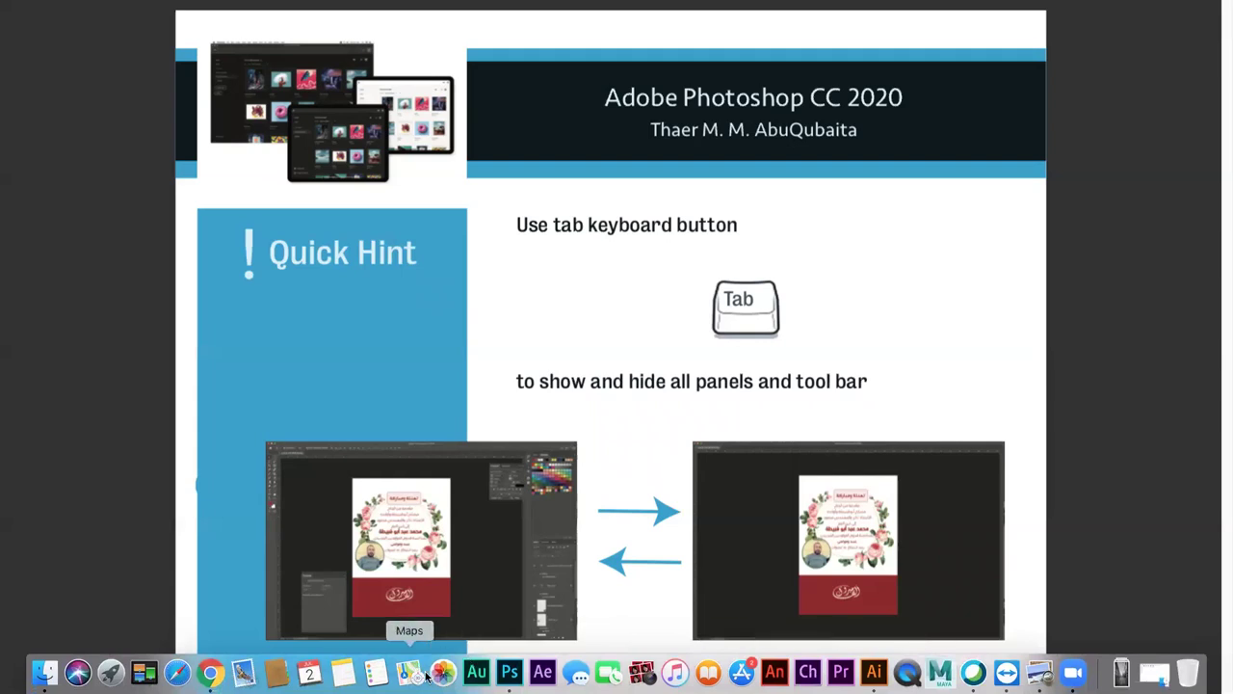
{"action": "left_click", "coordinate": [509, 672]}
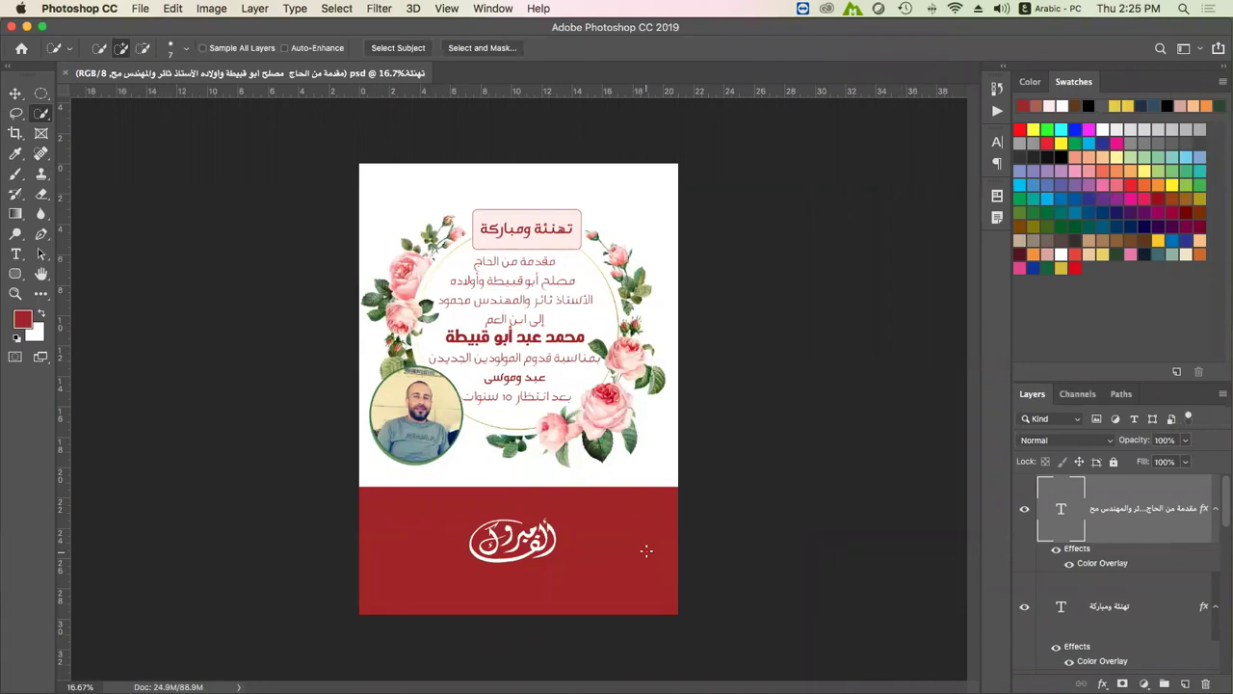
{"action": "key", "text": "Tab"}
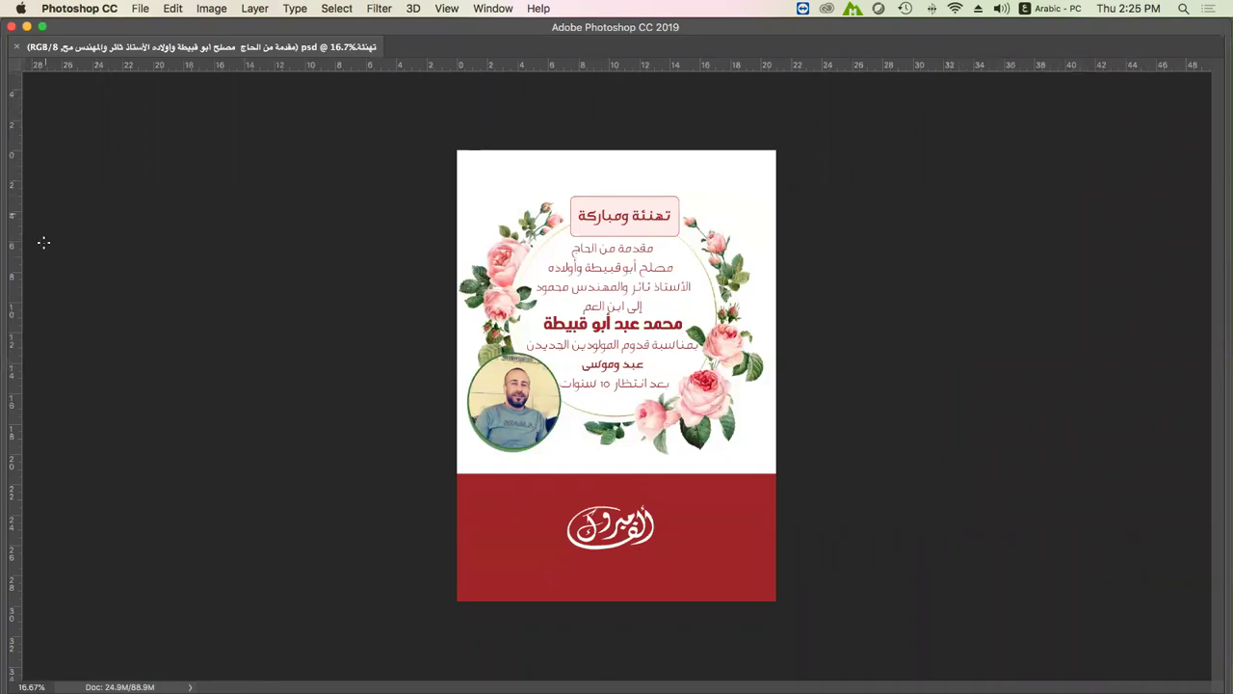
{"action": "key", "text": "Tab"}
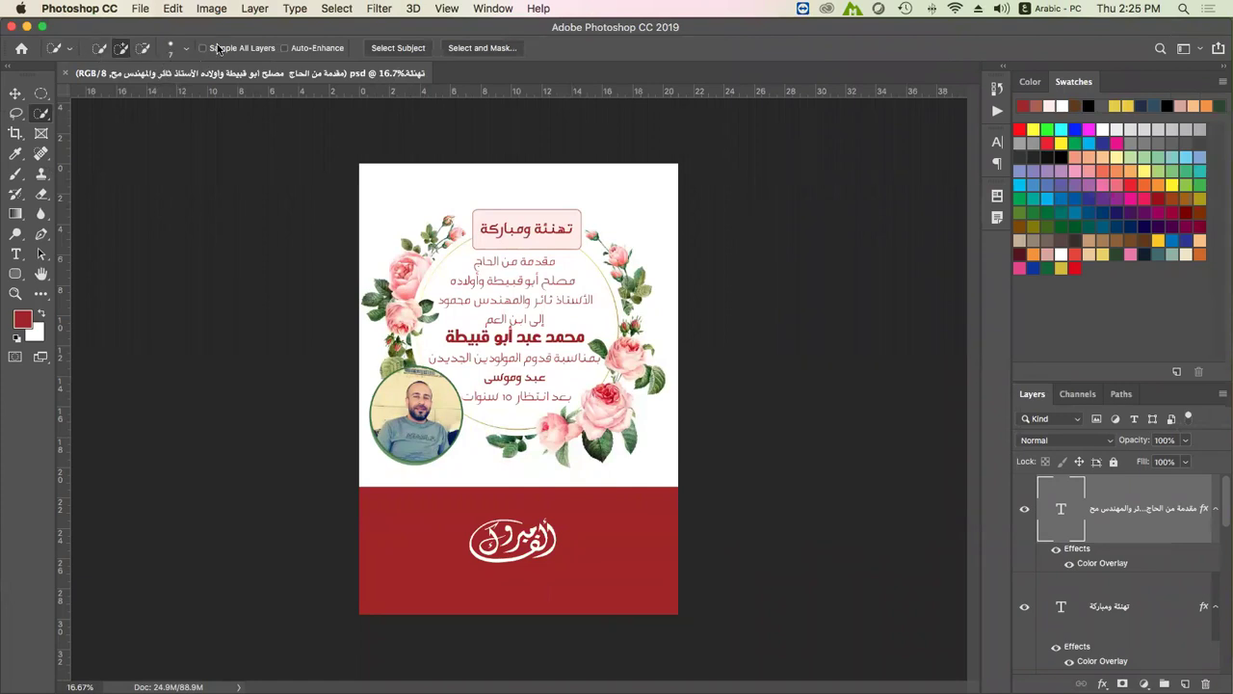
{"action": "key", "text": "Tab"}
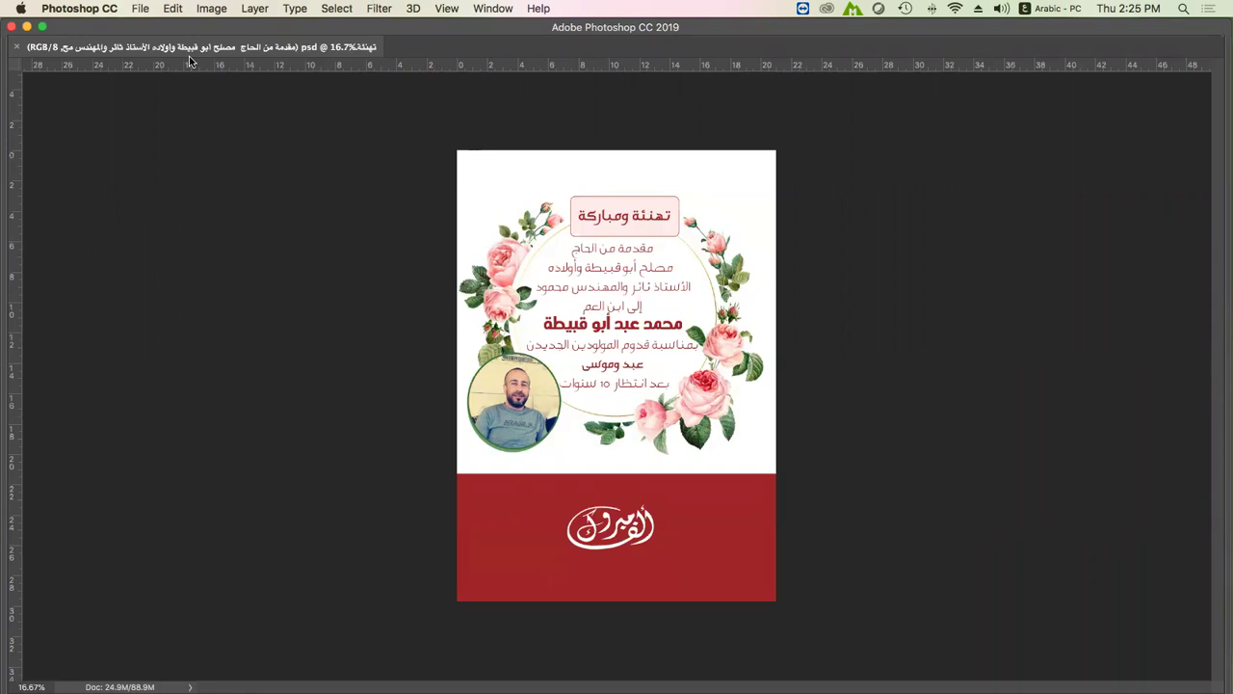
{"action": "key", "text": "Tab"}
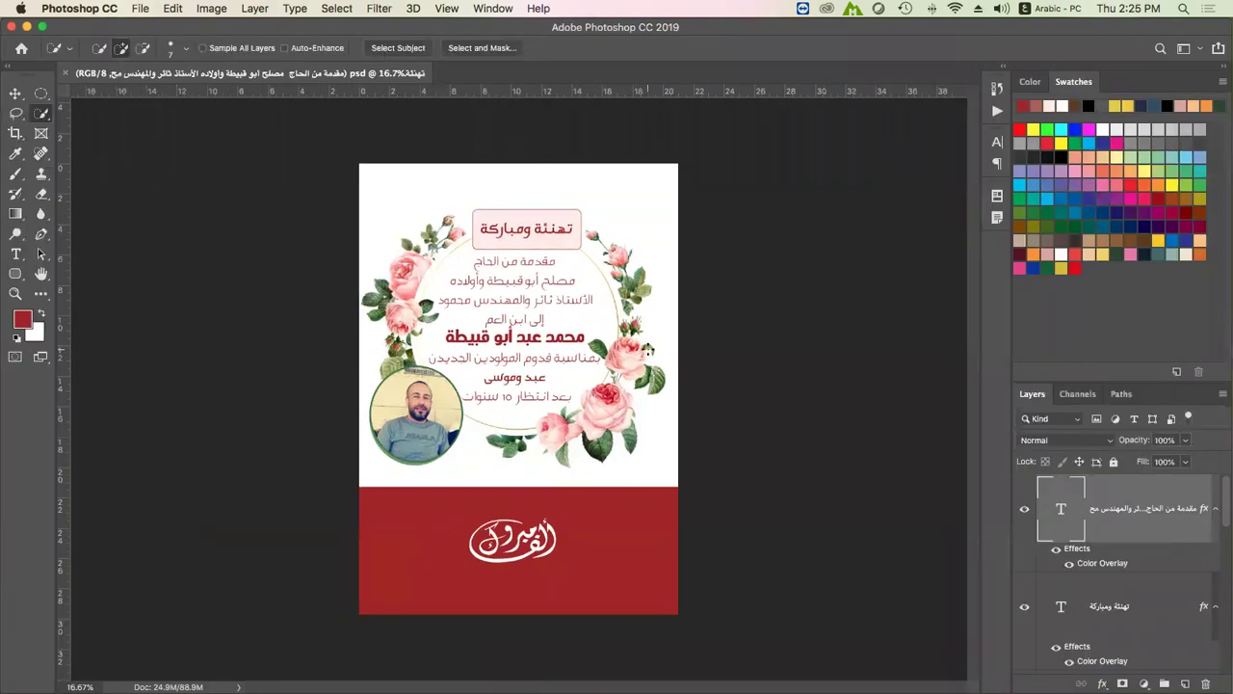
{"action": "mouse_move", "coordinate": [741, 672]}
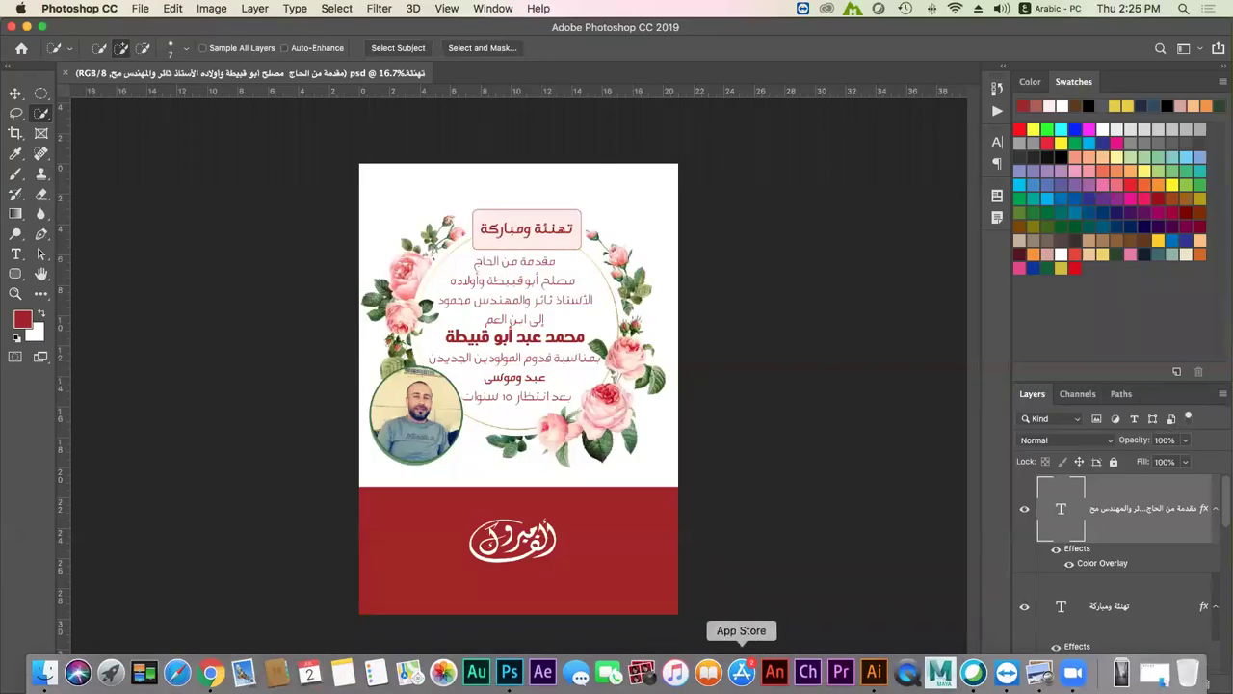
{"action": "left_click", "coordinate": [1041, 672]}
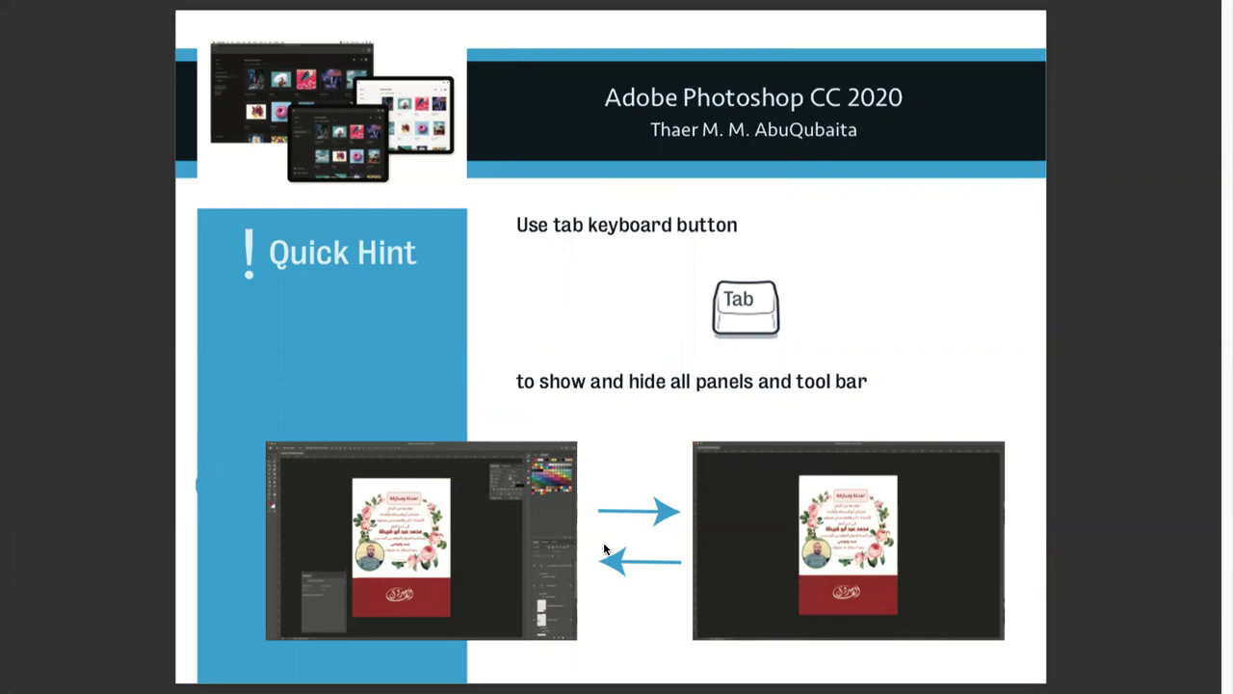
Page through the Feather slides to the Feather Selection dialog example
{"action": "key", "text": "Right"}
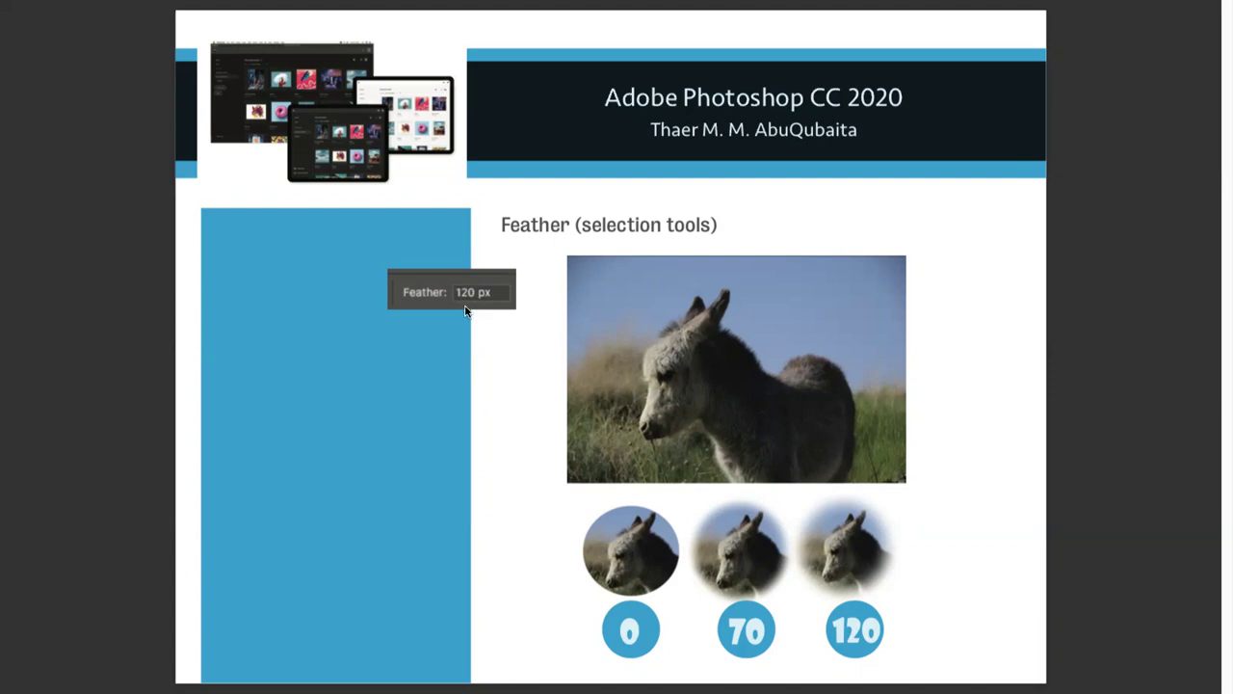
{"action": "key", "text": "Right"}
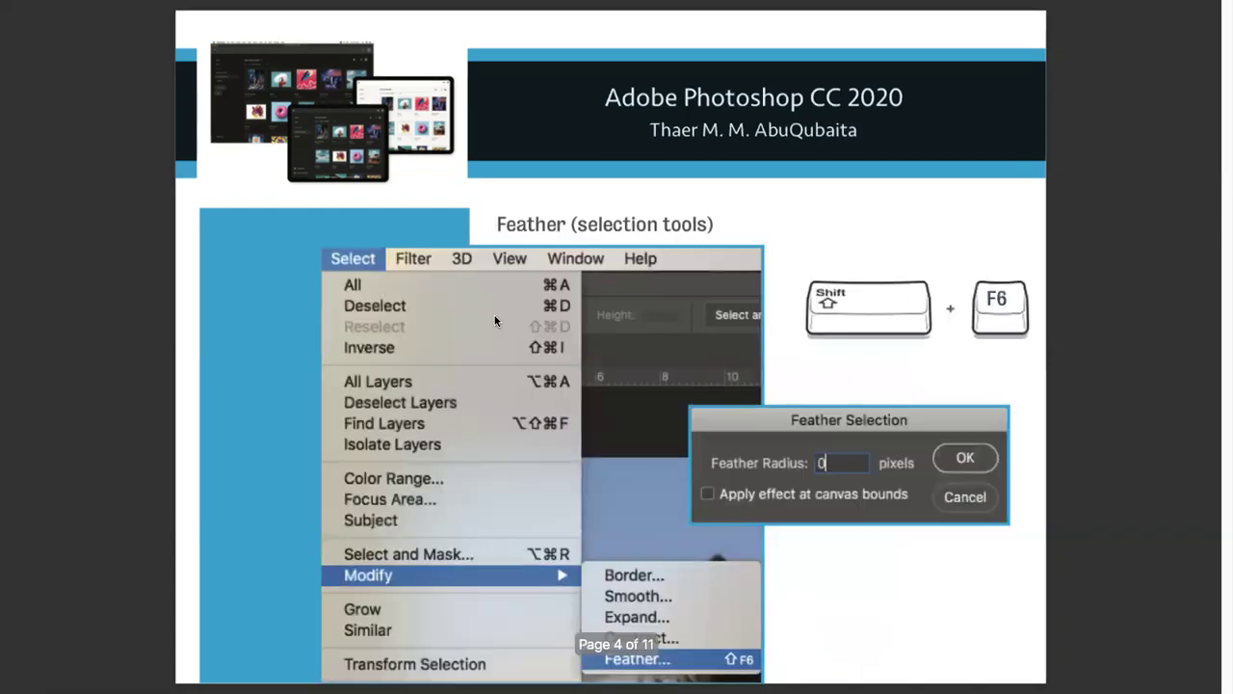
{"action": "key", "text": "Left"}
{"action": "key", "text": "Right"}
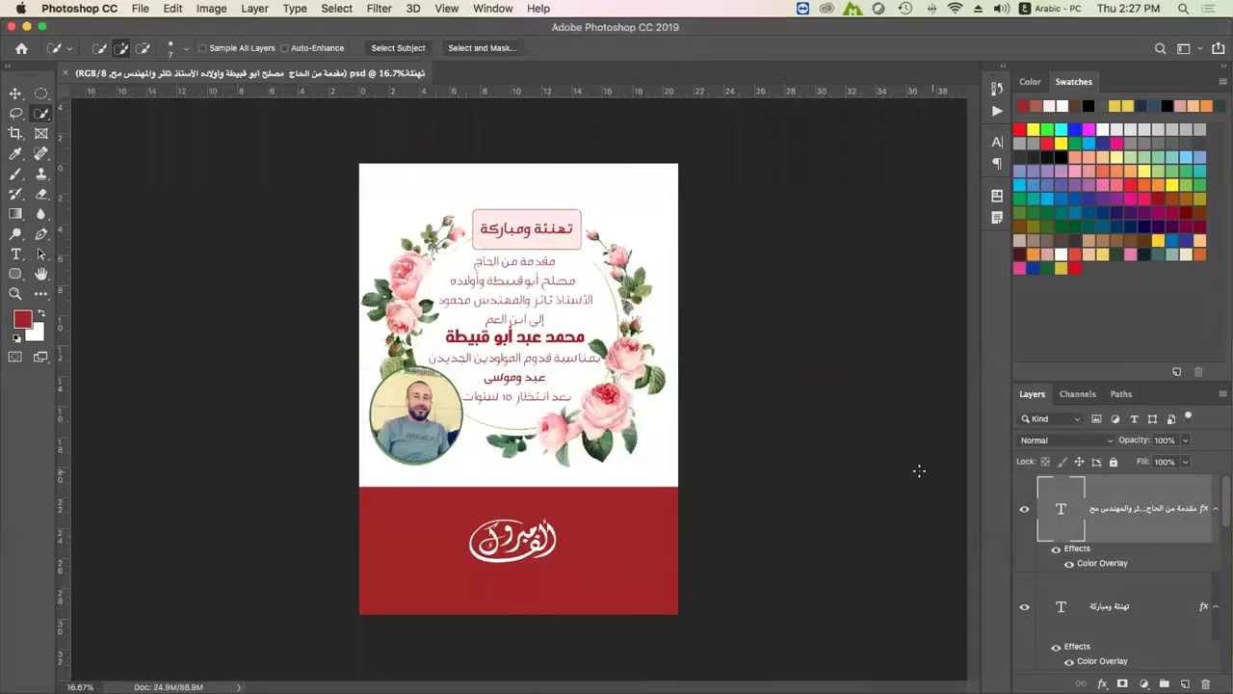
Open El Valle de la Luna.jpg from Exercise Files as a second document tab
{"action": "left_click", "coordinate": [140, 9]}
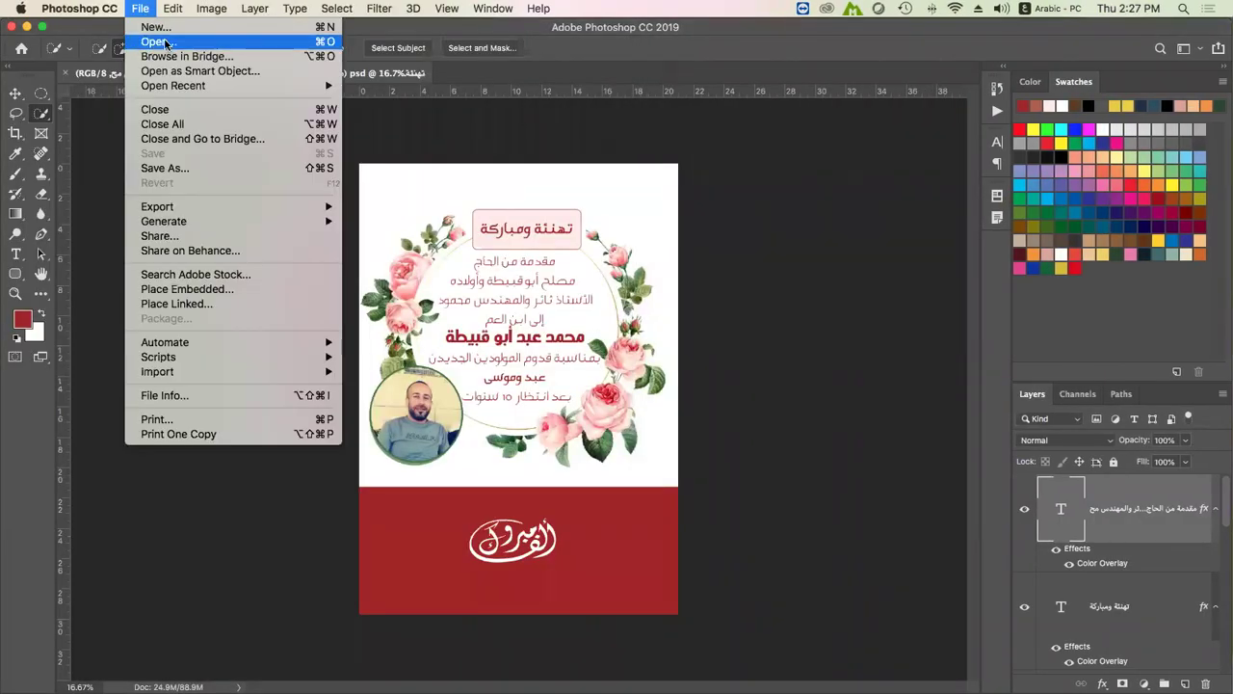
{"action": "key", "text": "Escape"}
{"action": "key", "text": "ctrl+o"}
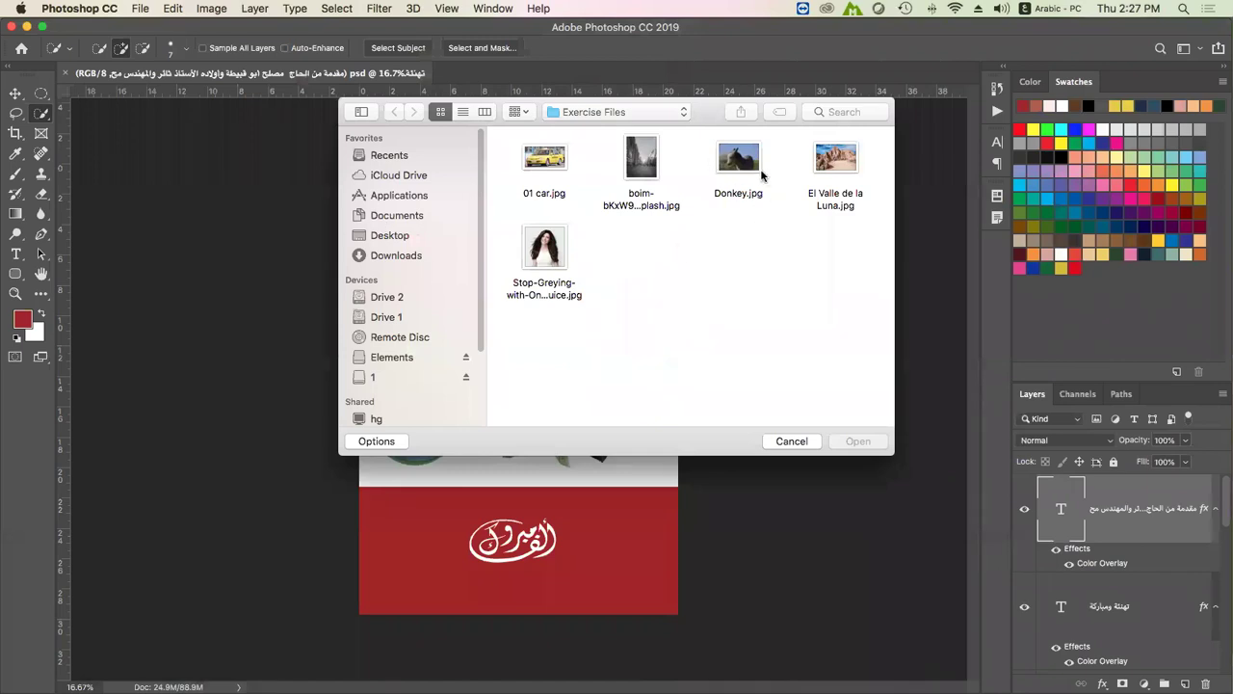
{"action": "left_click", "coordinate": [823, 166]}
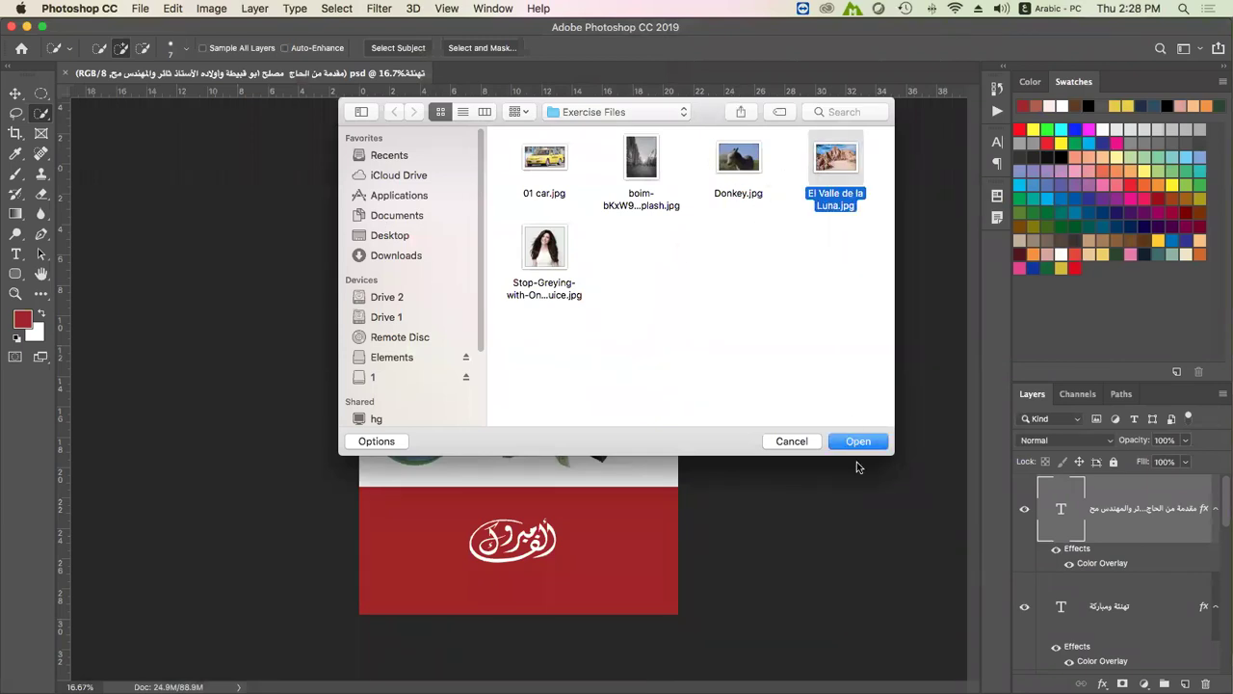
{"action": "left_click", "coordinate": [851, 443]}
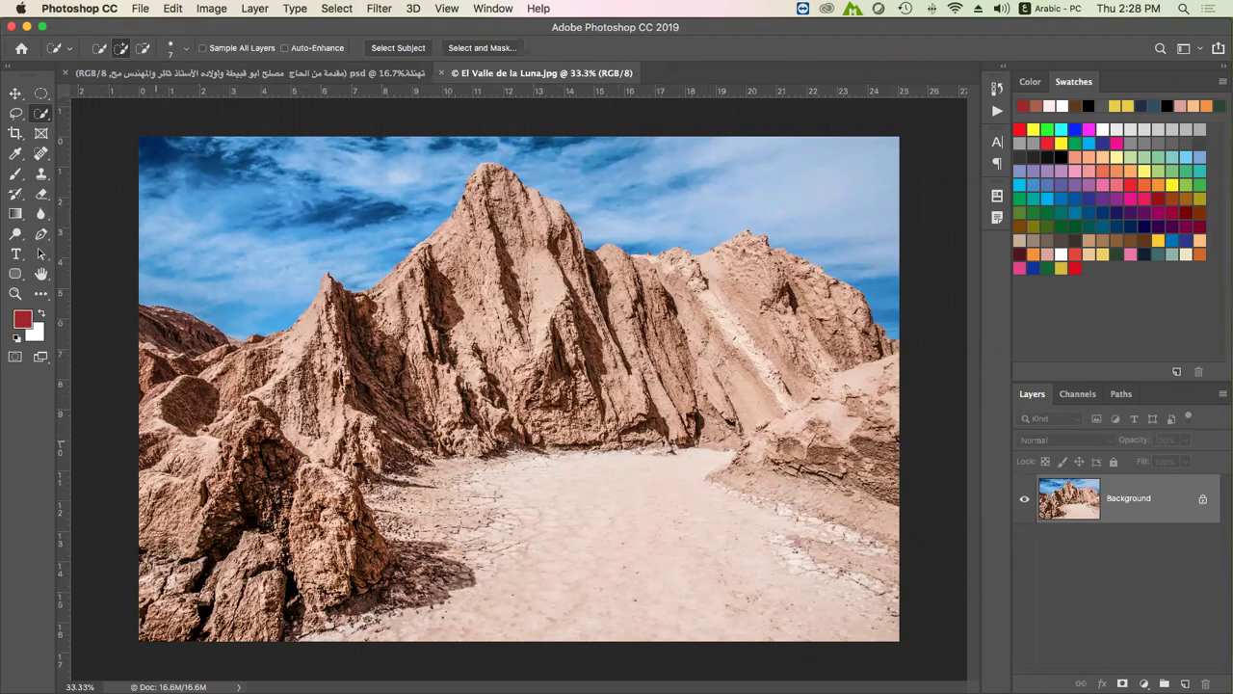
Marquee-select the lower ground band and reset colours to default black and white
{"action": "left_click", "coordinate": [40, 94]}
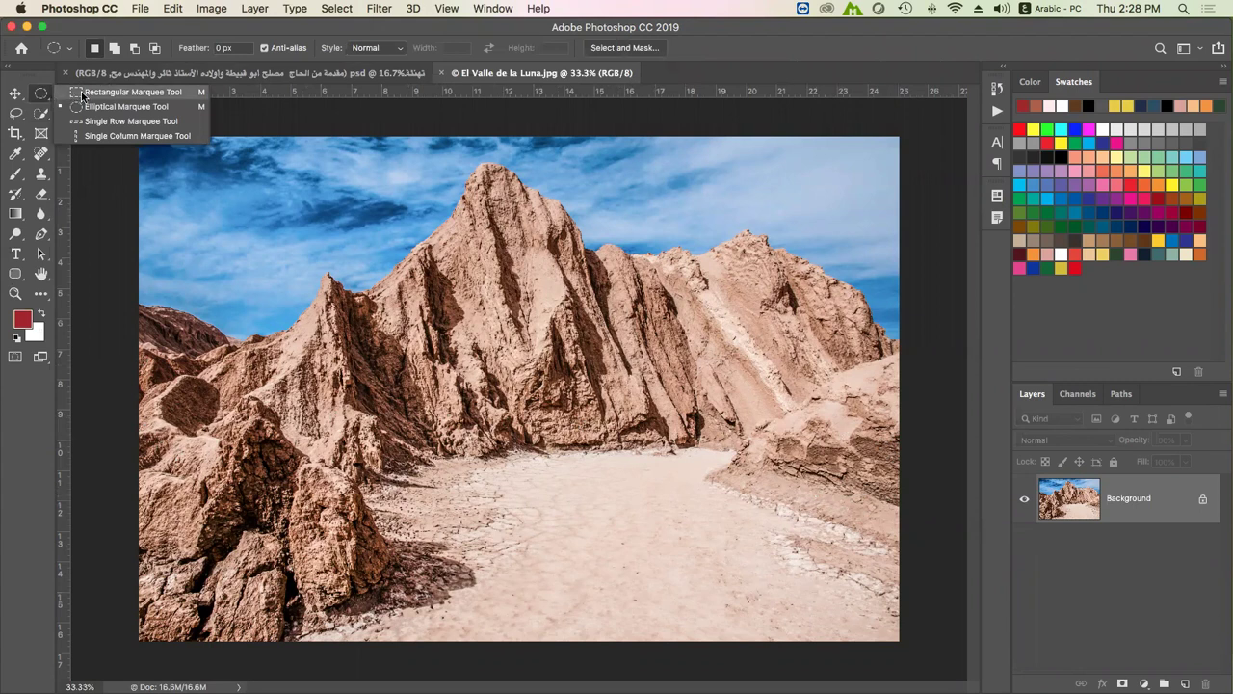
{"action": "left_click", "coordinate": [83, 94]}
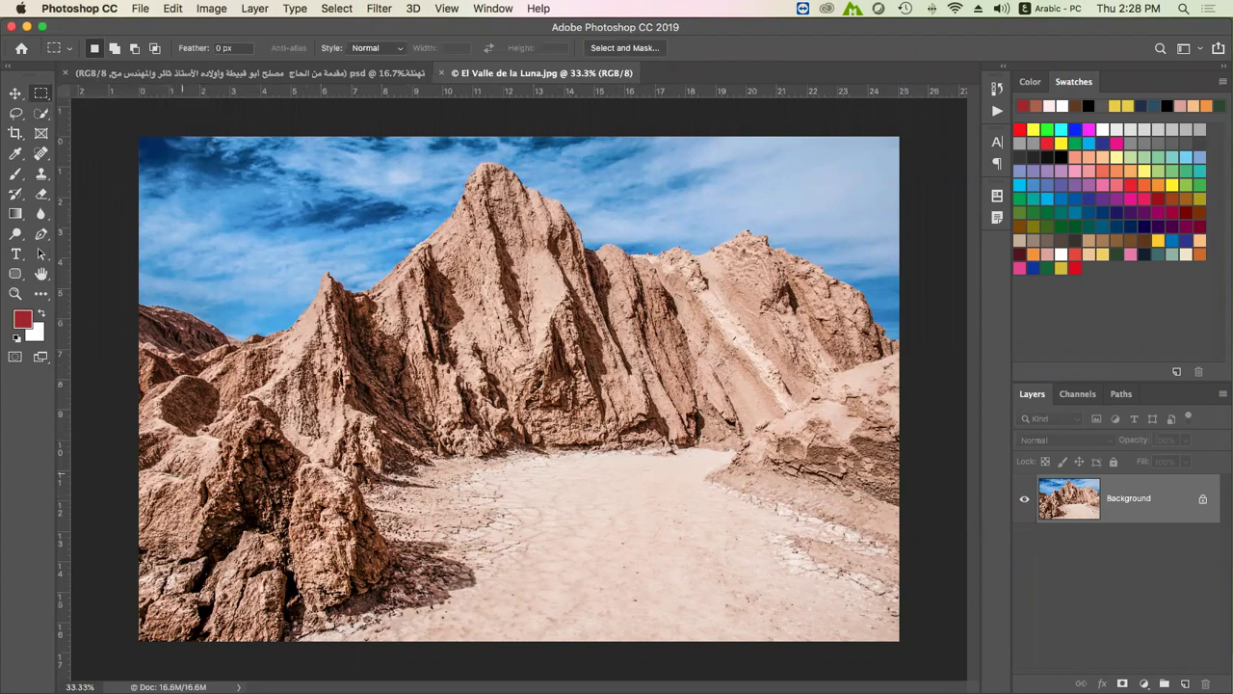
{"action": "left_click_drag", "start_coordinate": [138, 450], "coordinate": [839, 639]}
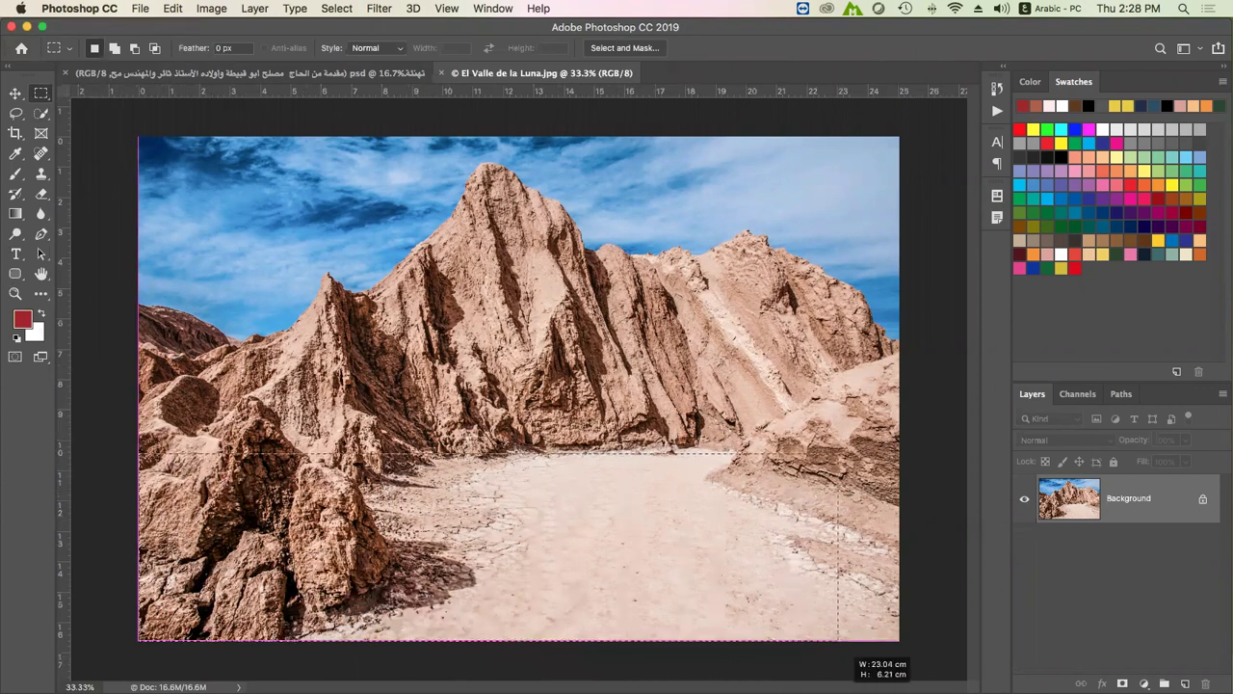
{"action": "left_click_drag", "start_coordinate": [839, 451], "coordinate": [901, 134]}
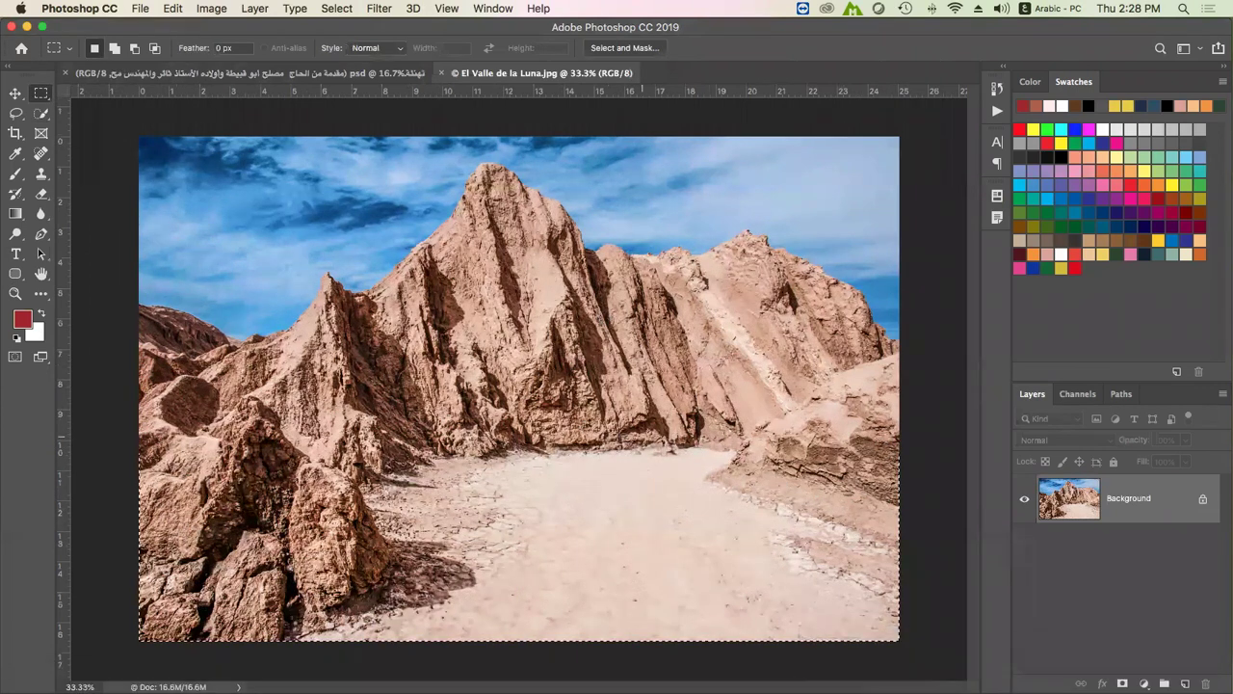
{"action": "key", "text": "ctrl+z"}
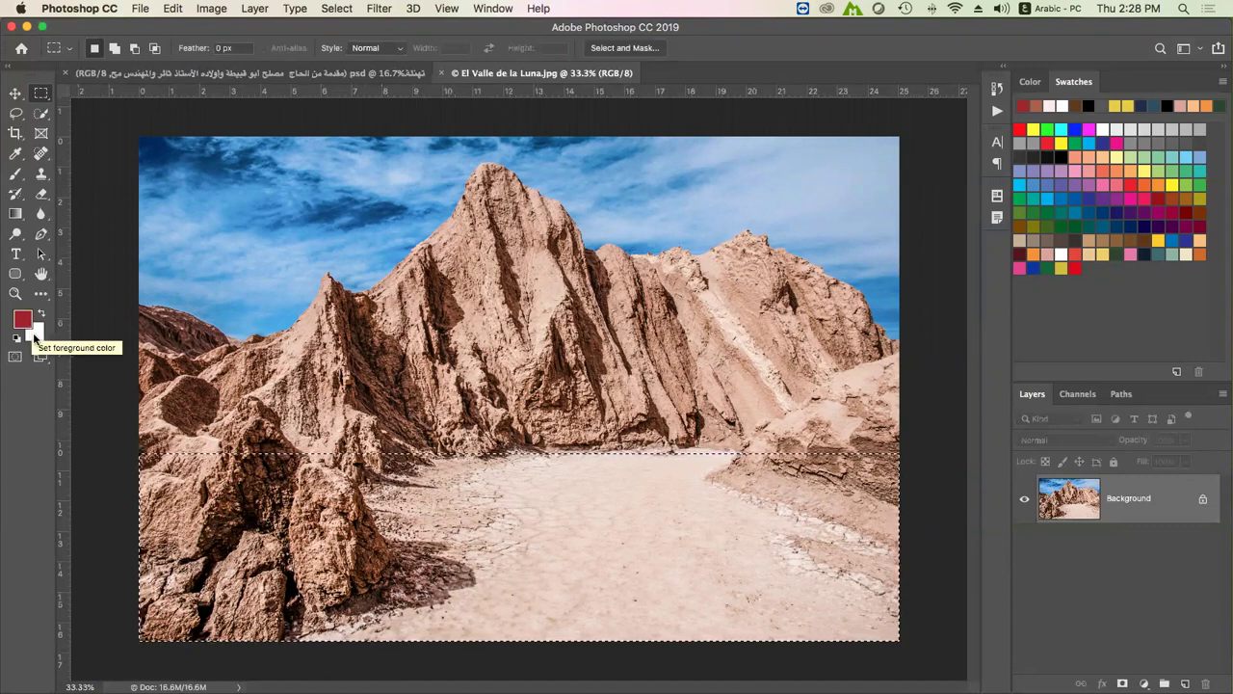
{"action": "key", "text": "d"}
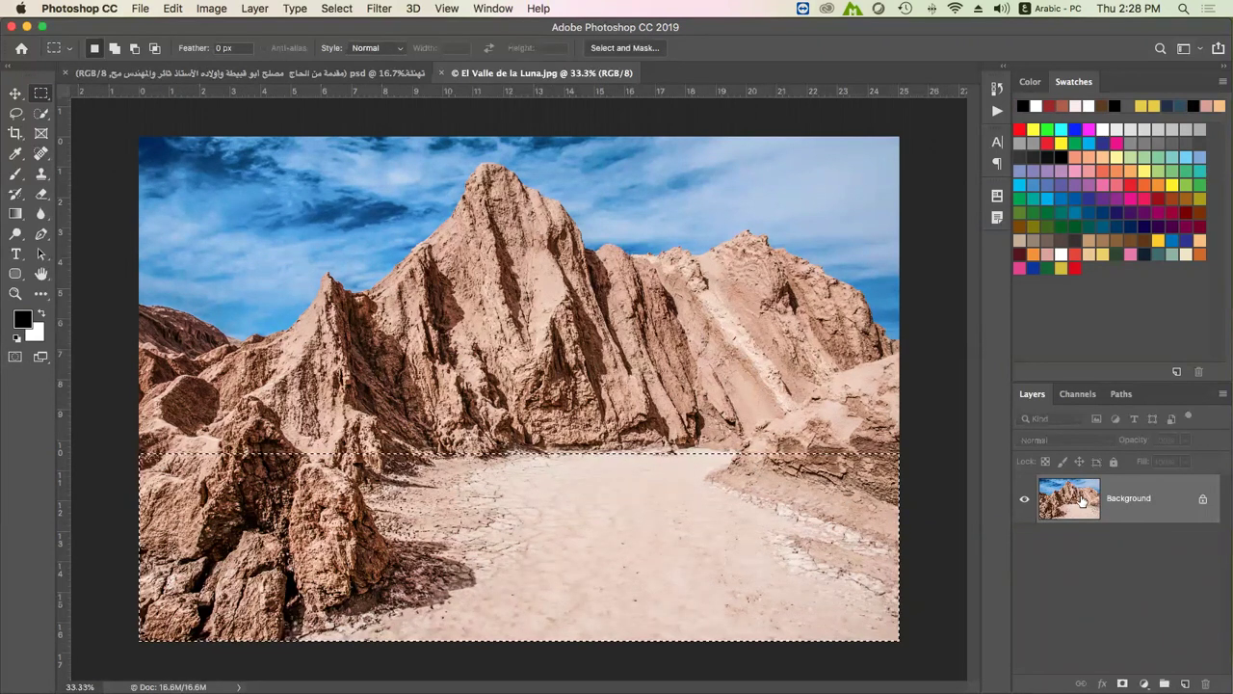
Fill the lower ground selection with white on new Layer 1, then deselect
{"action": "left_click", "coordinate": [1185, 683]}
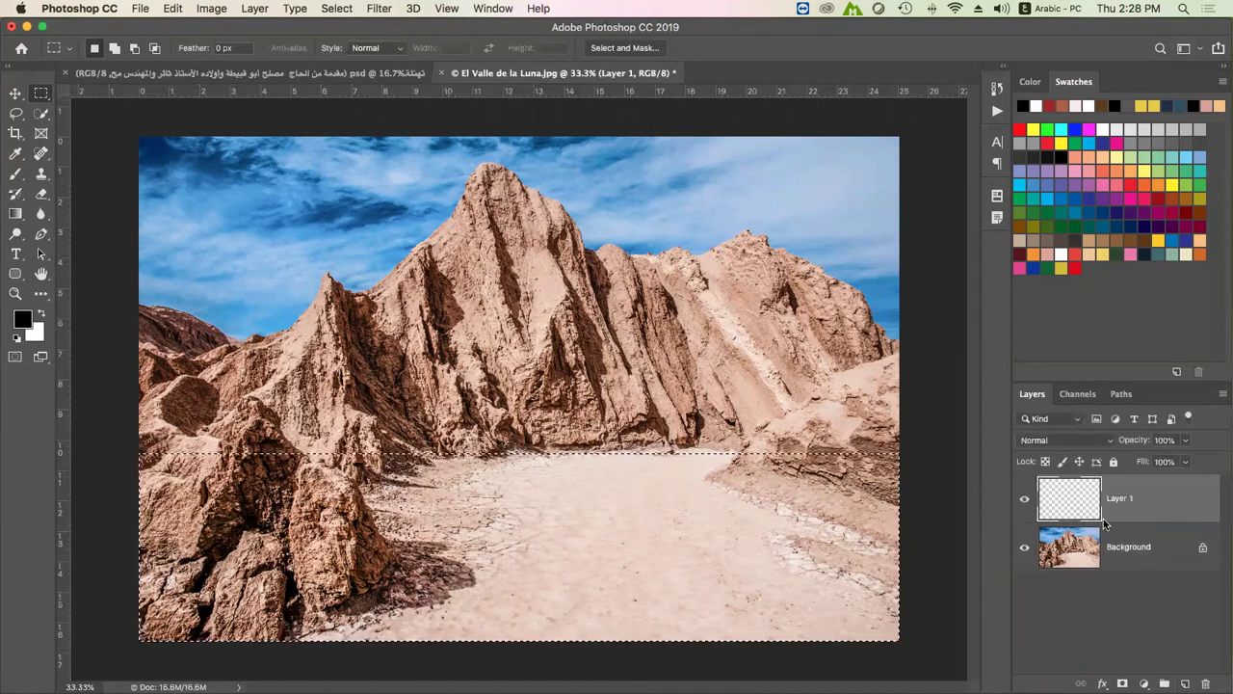
{"action": "left_click_drag", "start_coordinate": [1104, 526], "coordinate": [1106, 514]}
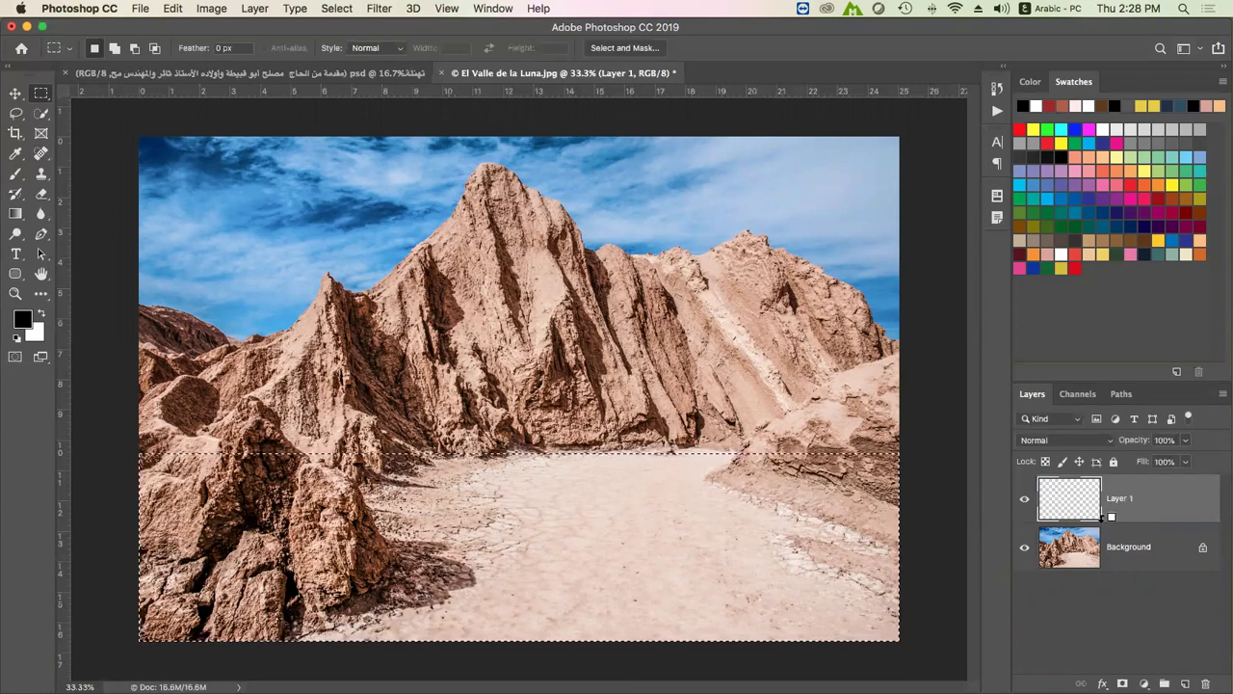
{"action": "key", "text": "alt+BackSpace"}
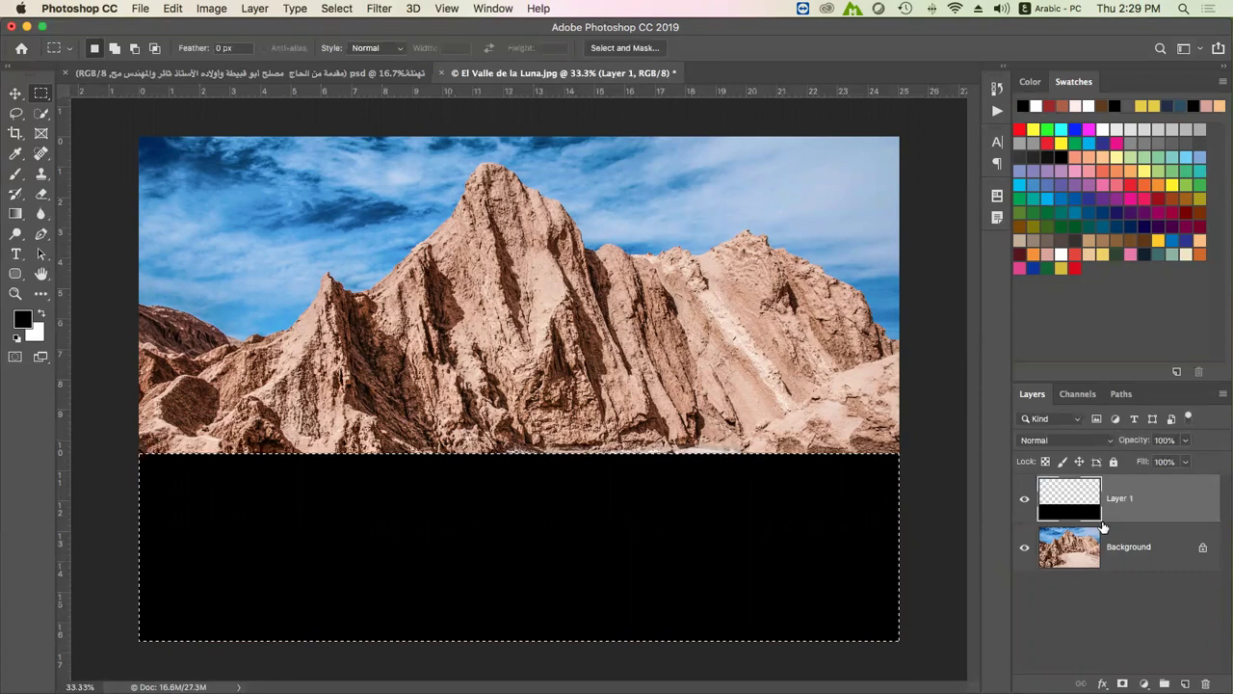
{"action": "key", "text": "ctrl+z"}
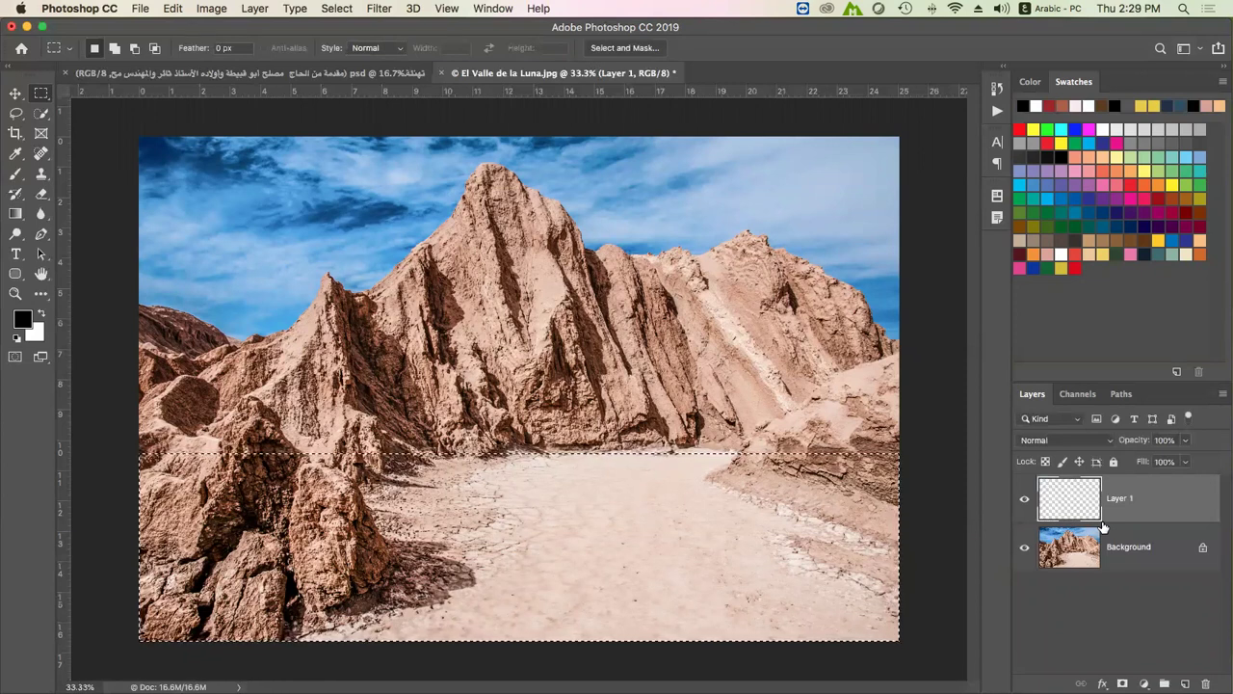
{"action": "key", "text": "ctrl+BackSpace"}
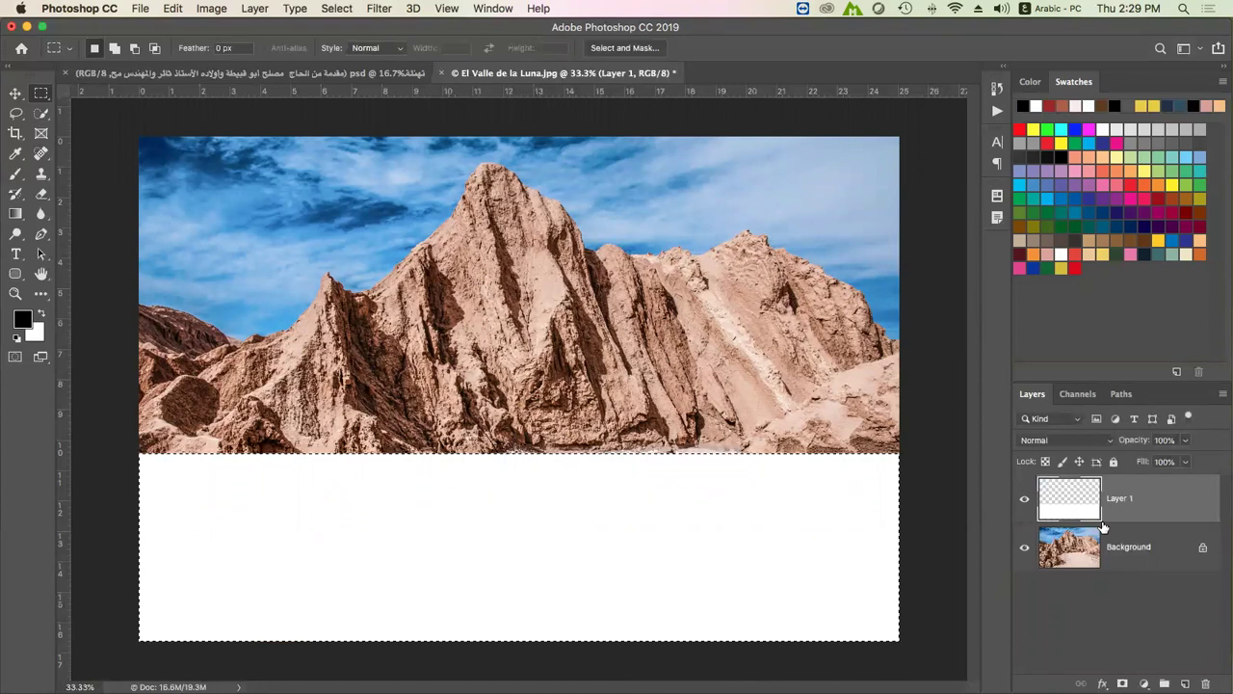
{"action": "key", "text": "ctrl+d"}
{"action": "left_click", "coordinate": [1141, 555]}
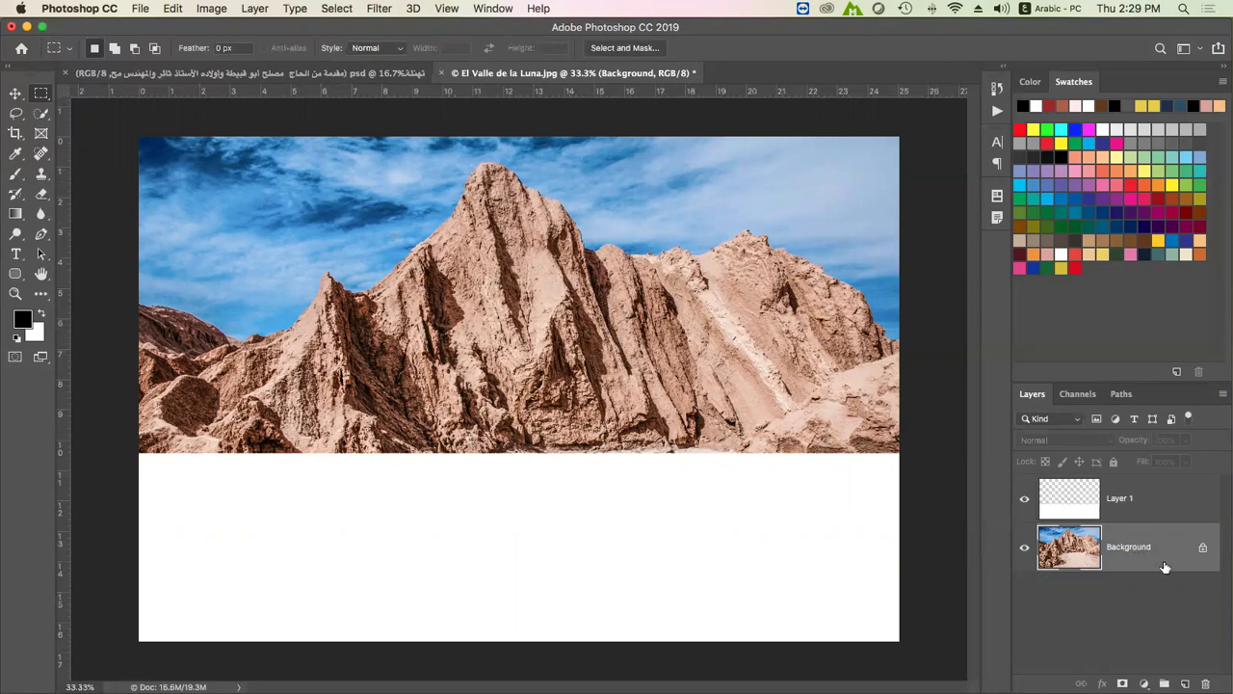
Switch to the Elliptical Marquee with Feather set to 0 px
{"action": "right_click", "coordinate": [42, 99]}
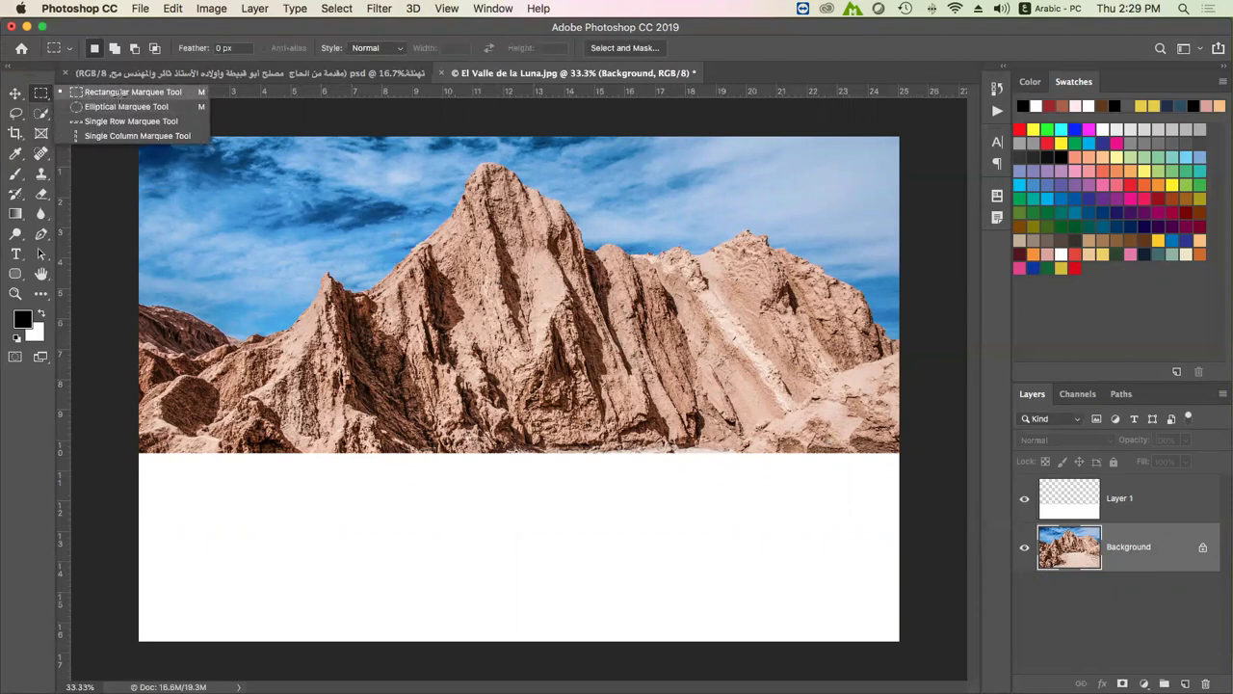
{"action": "left_click", "coordinate": [119, 93]}
{"action": "left_click", "coordinate": [18, 115]}
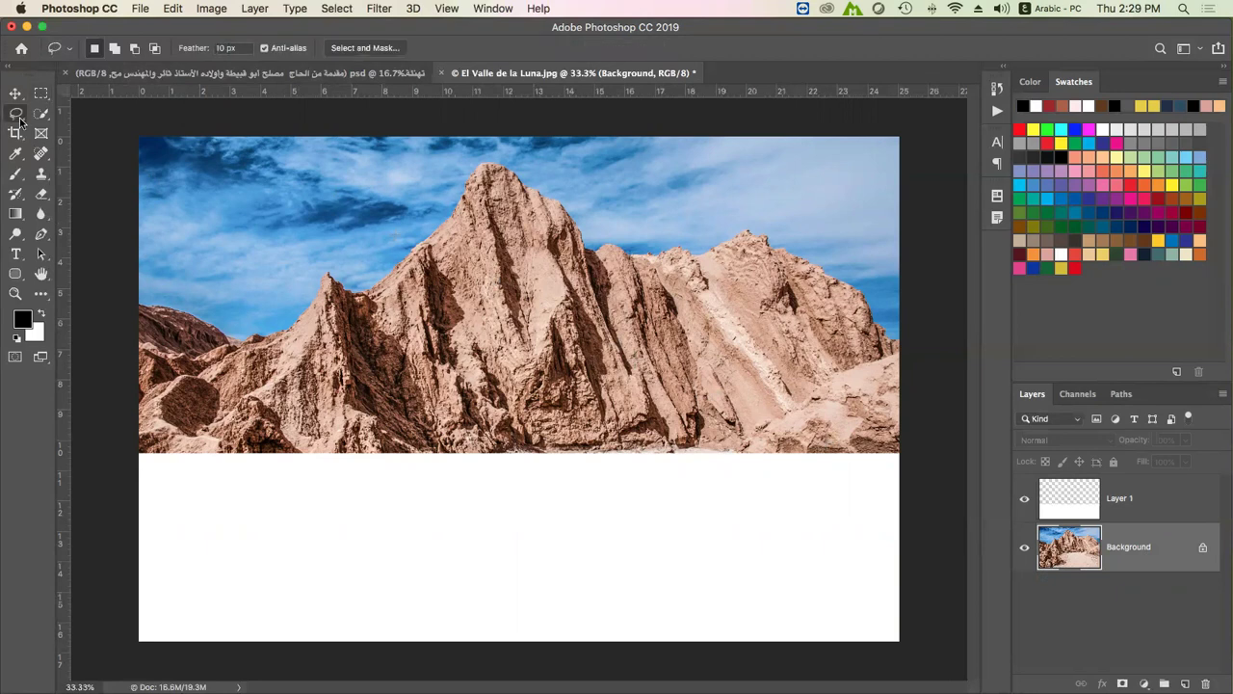
{"action": "left_click", "coordinate": [221, 48]}
{"action": "key", "text": "BackSpace"}
{"action": "left_click", "coordinate": [40, 92]}
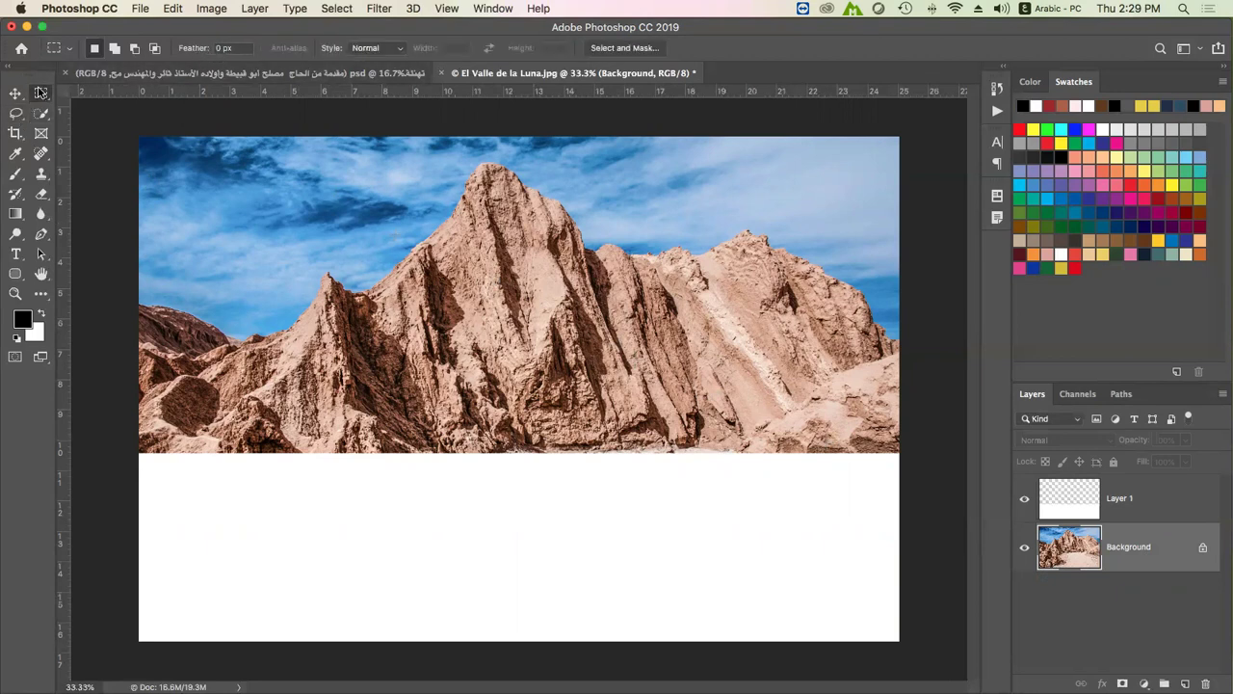
{"action": "right_click", "coordinate": [41, 92]}
{"action": "left_click", "coordinate": [116, 106]}
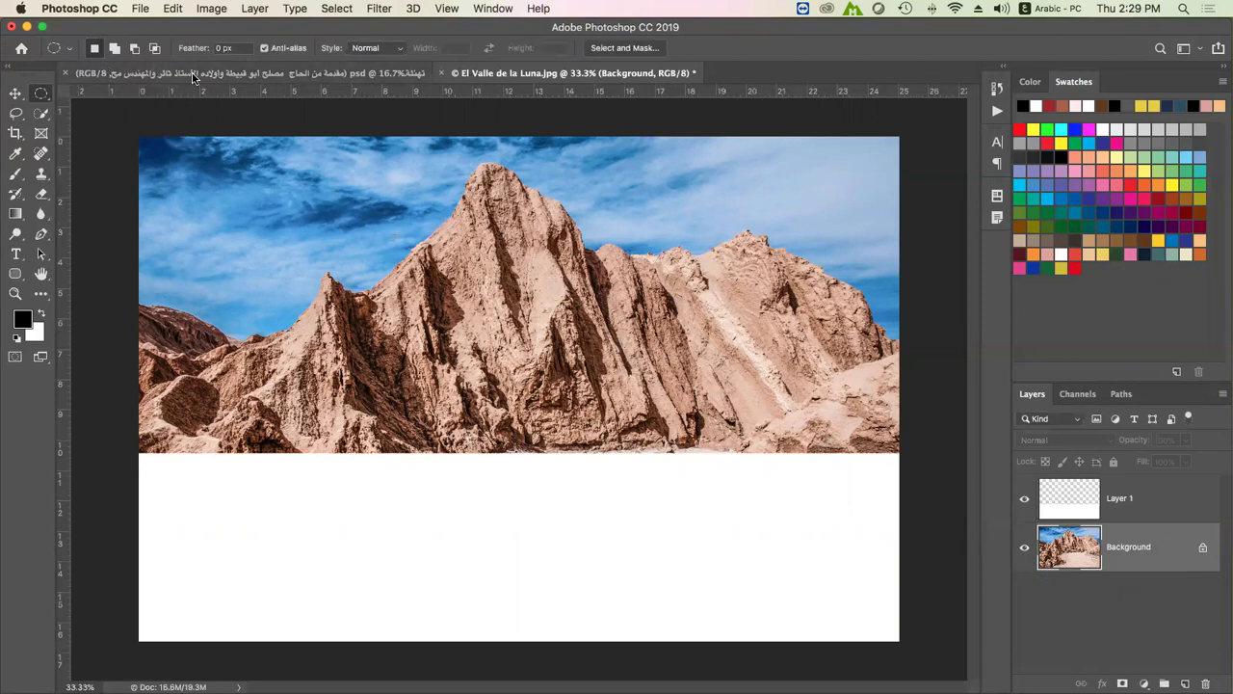
{"action": "left_click", "coordinate": [217, 49]}
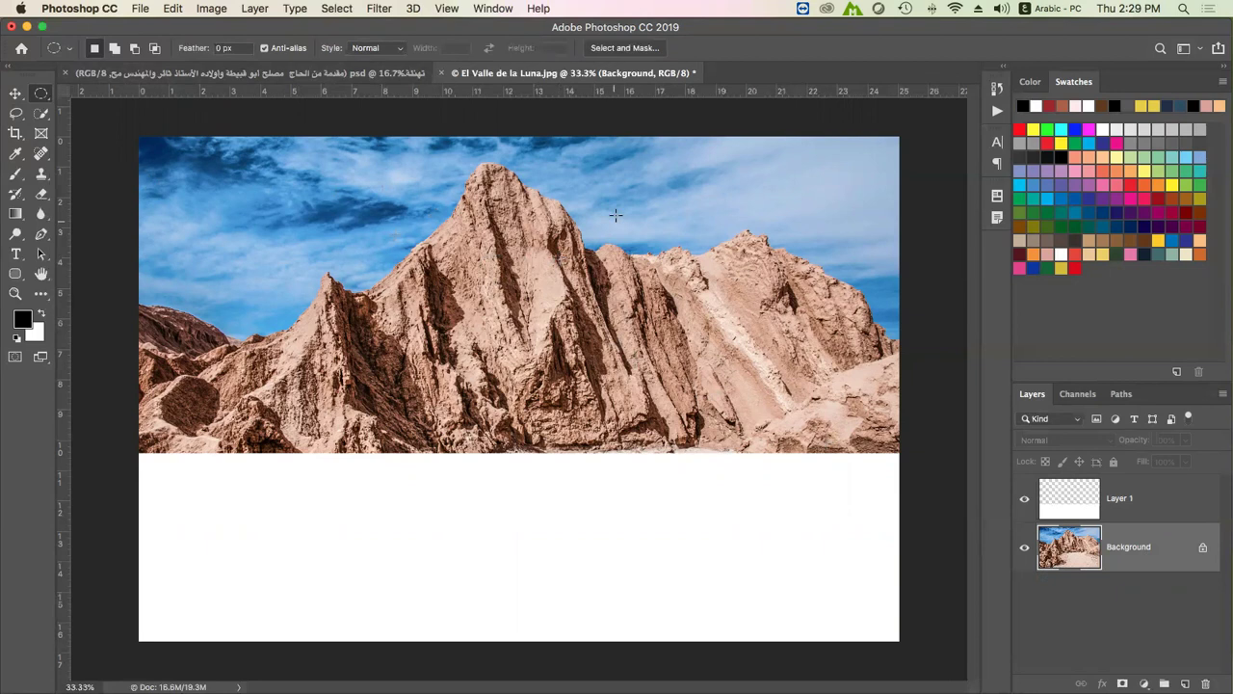
Select a circle over the mountain peak and copy it onto new Layer 2
{"action": "mouse_move", "coordinate": [522, 159]}
{"action": "left_mouse_down"}
{"action": "mouse_move", "coordinate": [632, 272]}
{"action": "mouse_move", "coordinate": [620, 254]}
{"action": "left_mouse_up"}
{"action": "key", "text": "super+c"}
{"action": "key", "text": "super+v"}
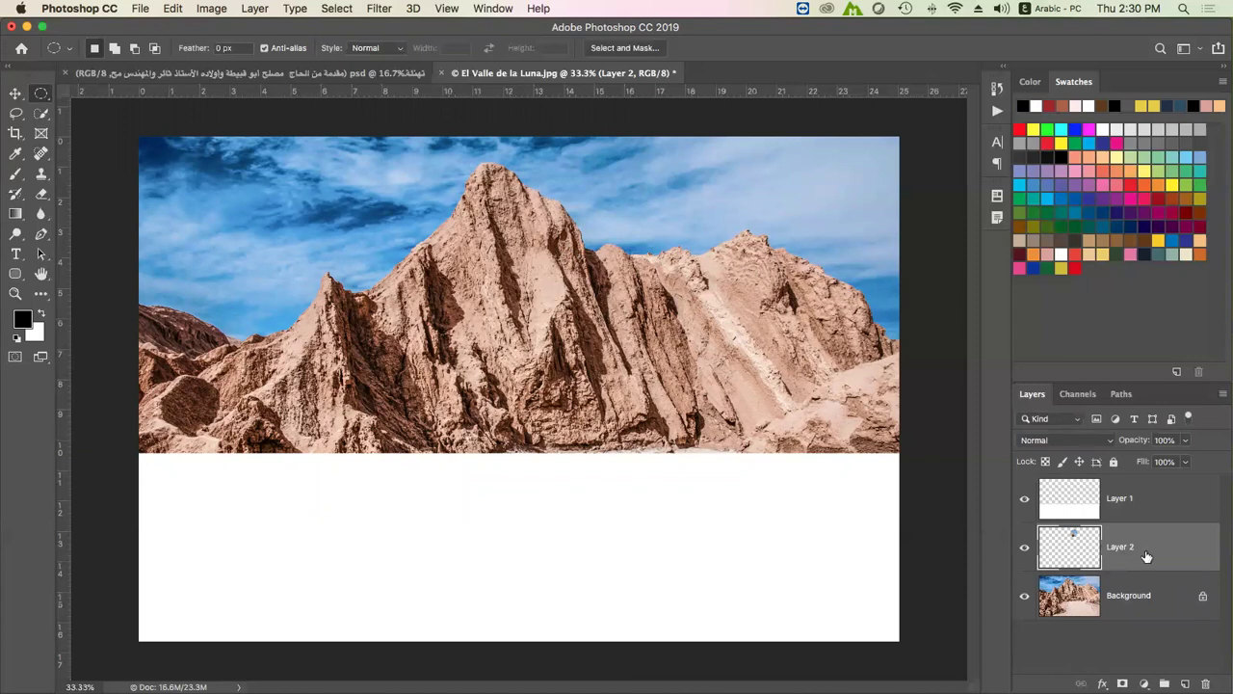
Move the circular peak patch into the lower-left white area, with Layer 2 above Layer 1
{"action": "left_click", "coordinate": [16, 95]}
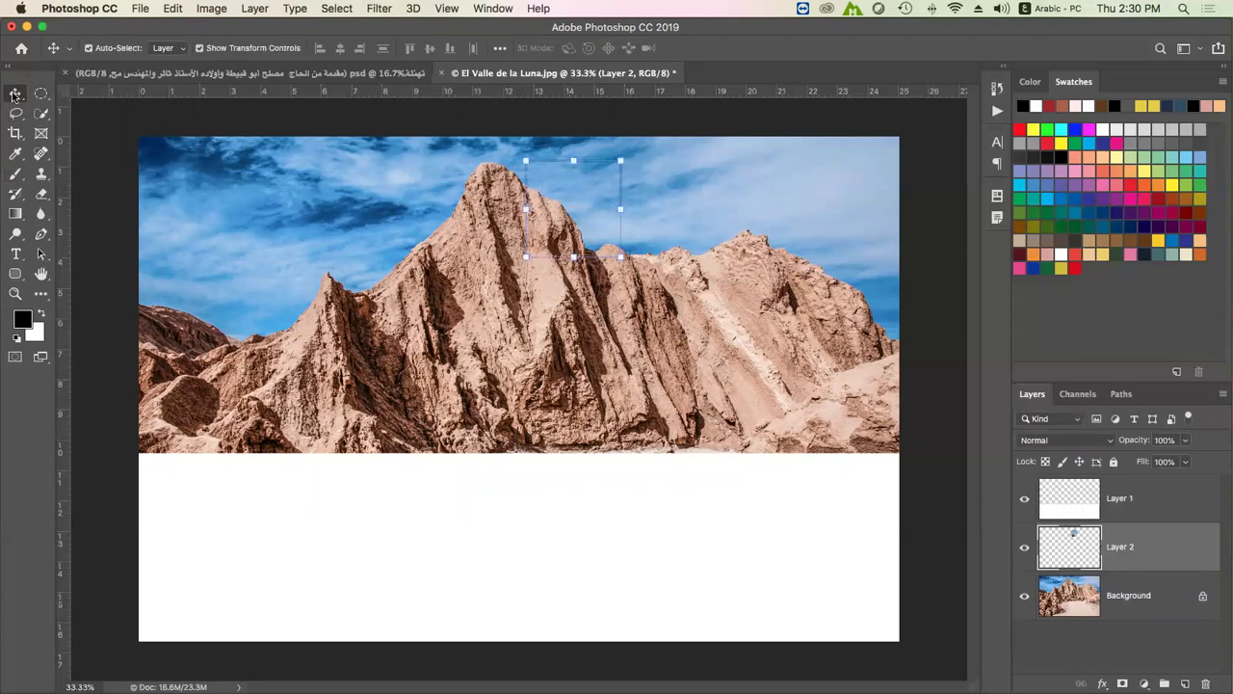
{"action": "mouse_move", "coordinate": [569, 192]}
{"action": "left_mouse_down"}
{"action": "mouse_move", "coordinate": [569, 217]}
{"action": "mouse_move", "coordinate": [400, 443]}
{"action": "left_mouse_up"}
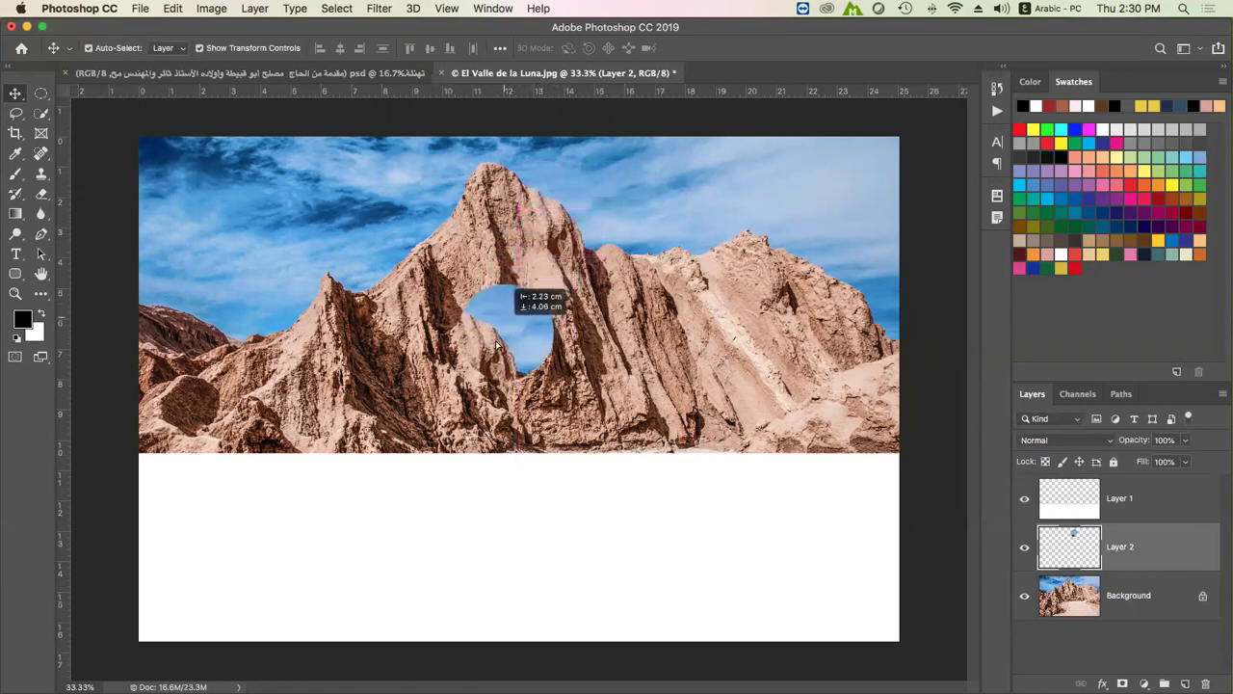
{"action": "left_click_drag", "start_coordinate": [400, 443], "coordinate": [270, 441]}
{"action": "left_click_drag", "start_coordinate": [1064, 551], "coordinate": [1064, 498]}
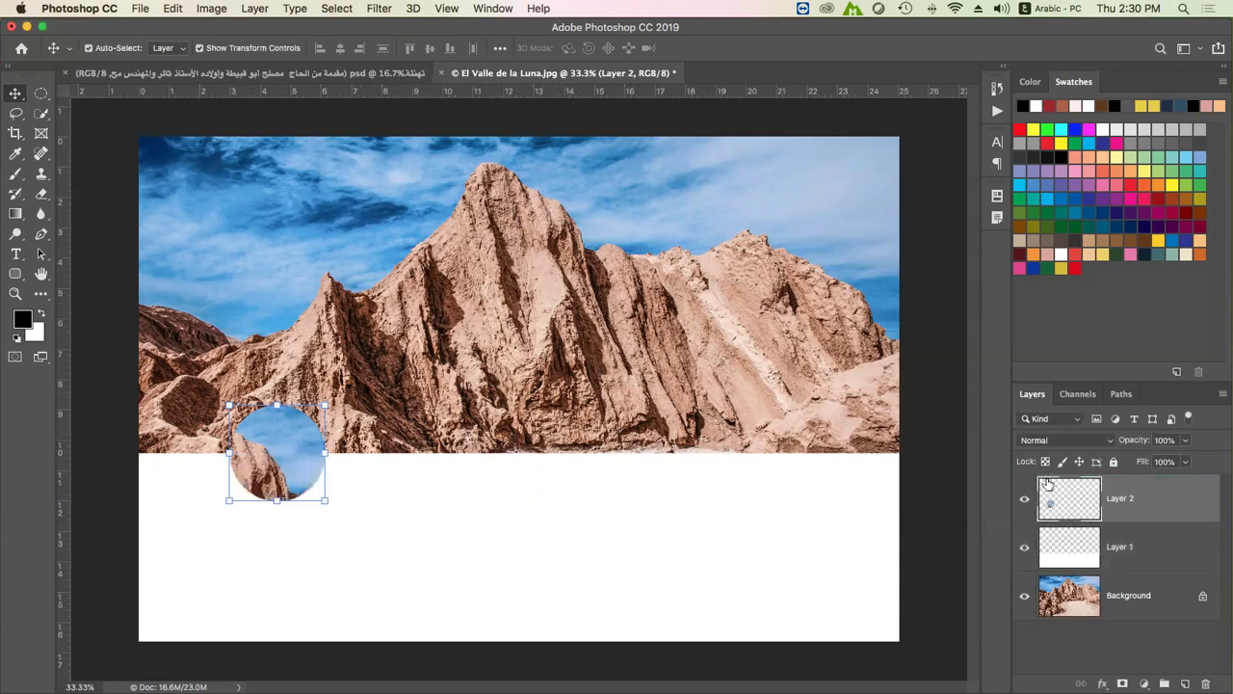
{"action": "left_click_drag", "start_coordinate": [284, 442], "coordinate": [243, 534]}
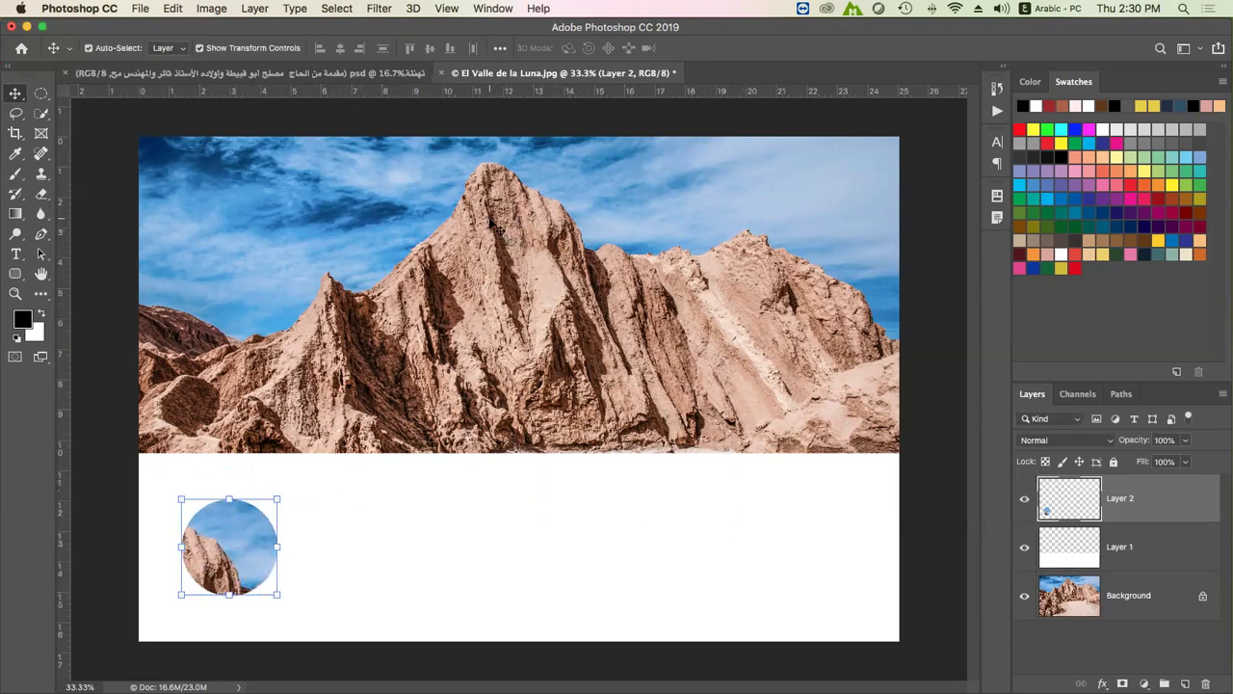
Draw an elliptical marquee around the mountain peak
{"action": "left_click", "coordinate": [41, 92]}
{"action": "left_click_drag", "start_coordinate": [445, 145], "coordinate": [536, 229]}
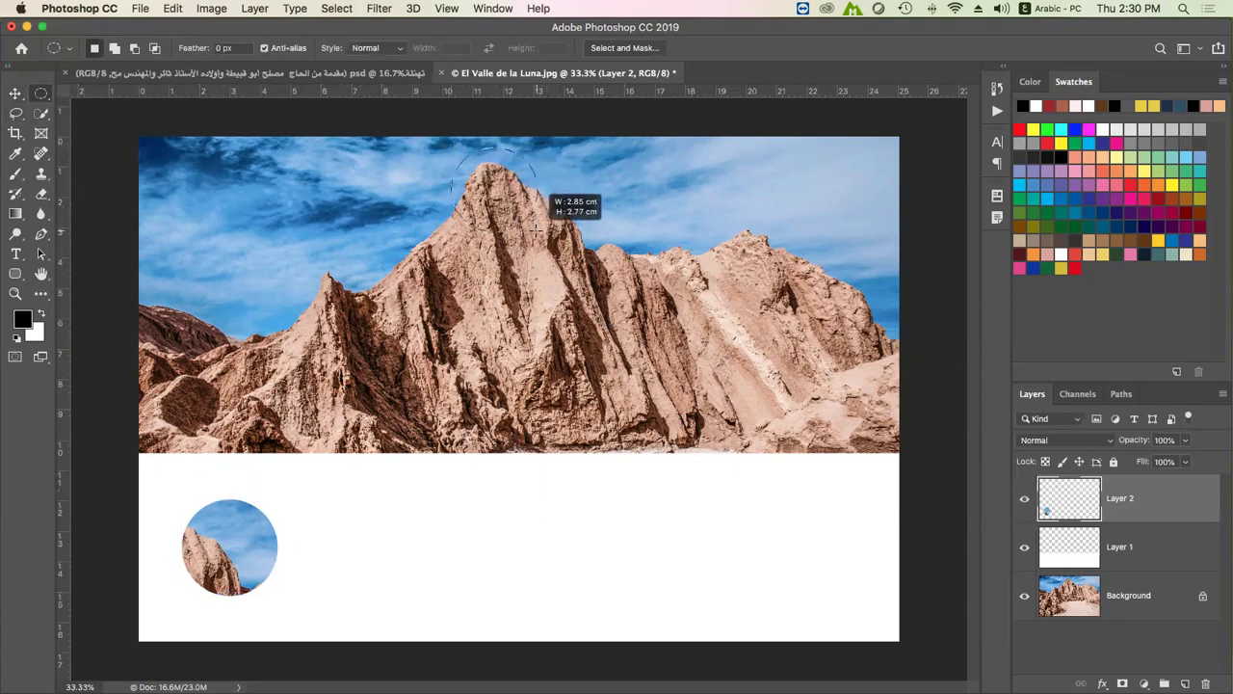
{"action": "left_click_drag", "start_coordinate": [535, 229], "coordinate": [541, 233]}
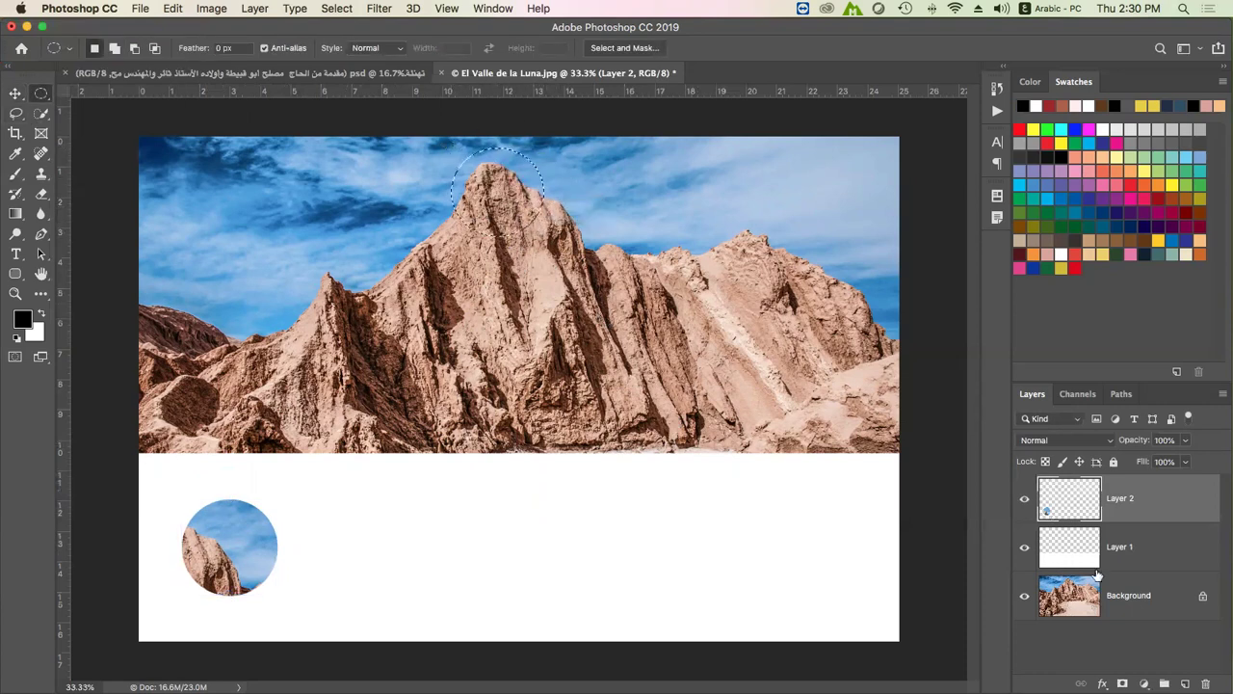
Make Background active and set the selection feather to 50 px
{"action": "left_click", "coordinate": [1147, 607]}
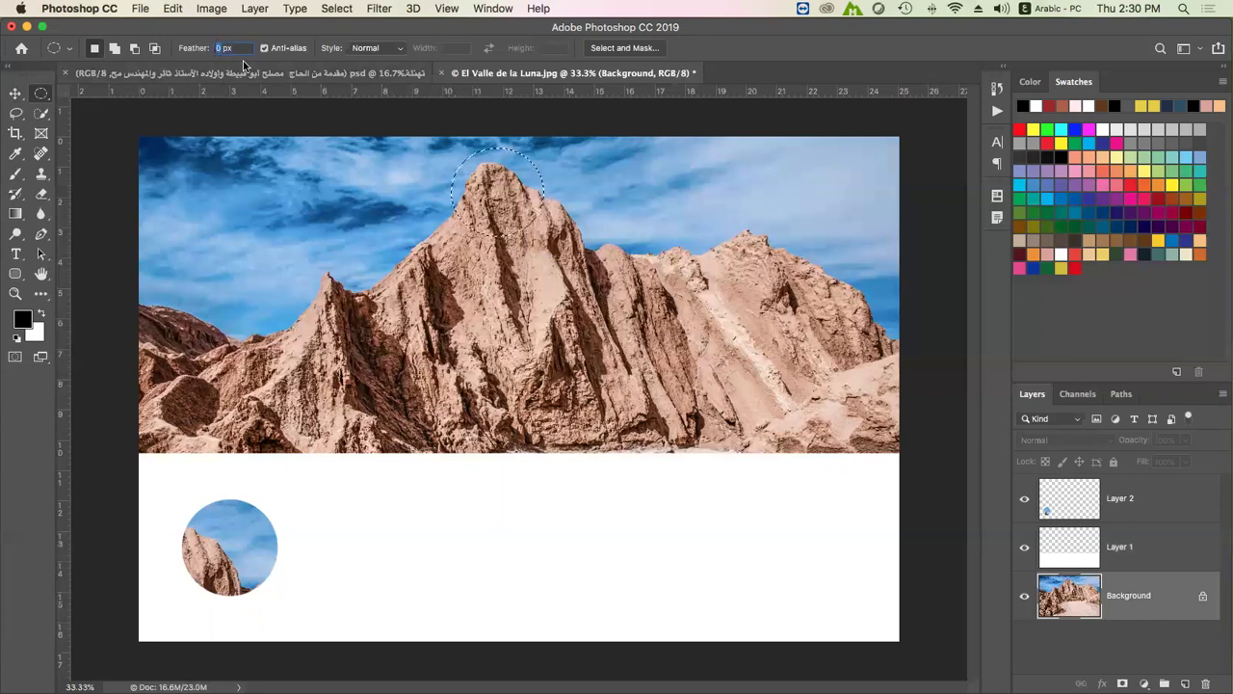
{"action": "type", "text": "6"}
{"action": "key", "text": "ctrl+space"}
{"action": "type", "text": "50"}
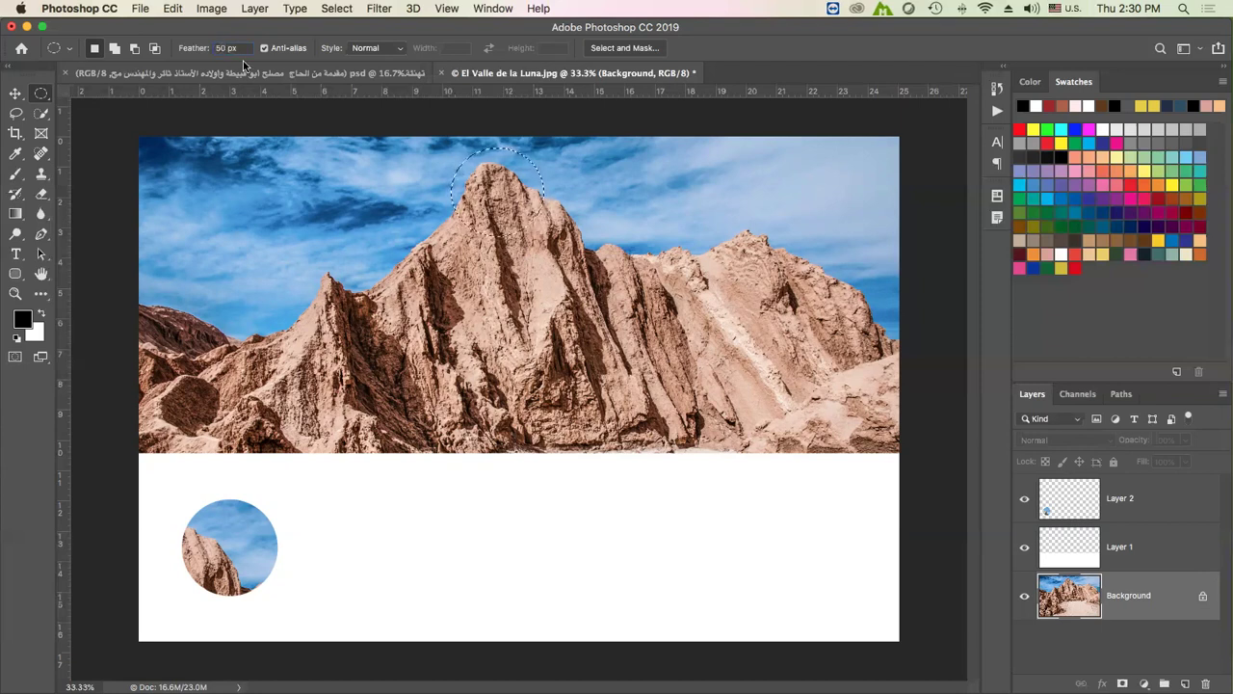
Paste a trial second peak circle as Layer 3, position it, then delete it
{"action": "key", "text": "super+c"}
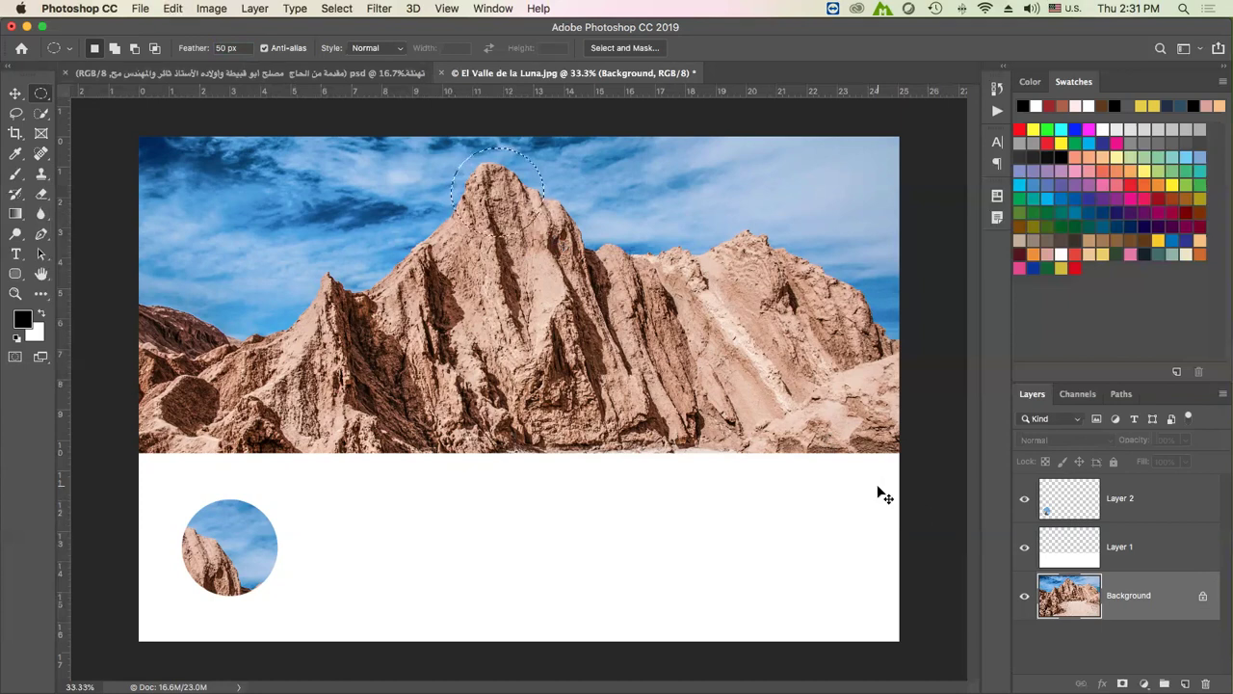
{"action": "key", "text": "super+v"}
{"action": "key", "text": "v"}
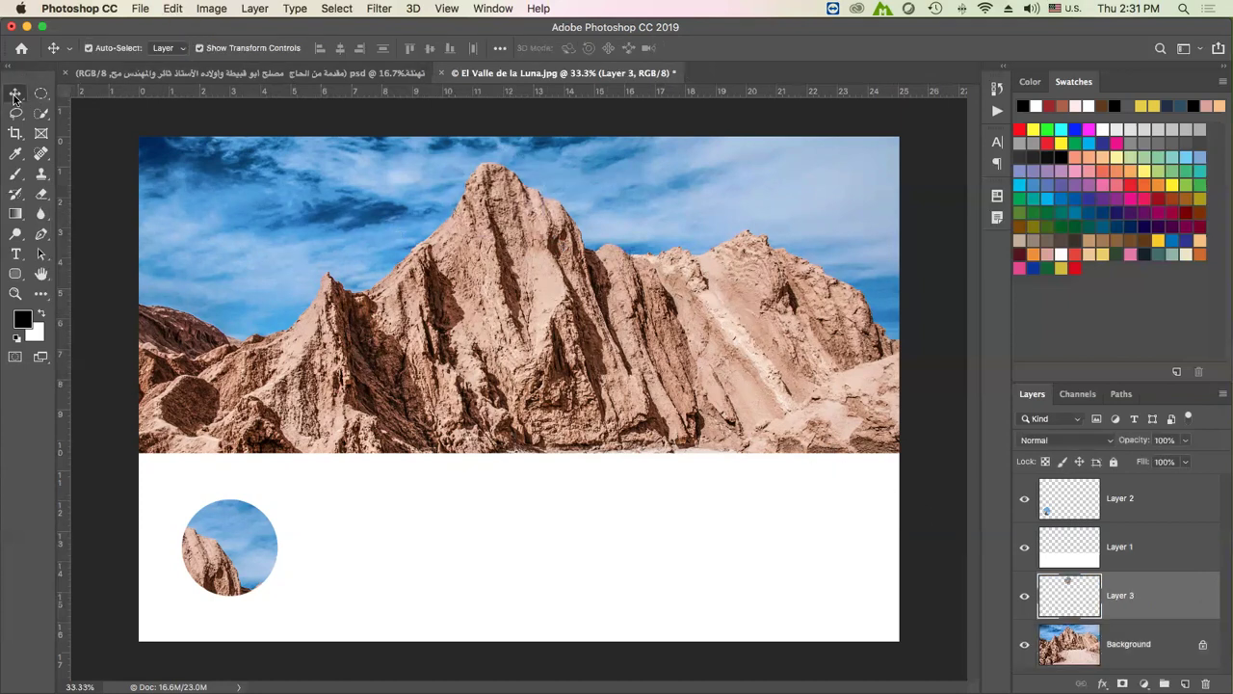
{"action": "mouse_move", "coordinate": [525, 197]}
{"action": "left_mouse_down"}
{"action": "mouse_move", "coordinate": [447, 409]}
{"action": "mouse_move", "coordinate": [452, 399]}
{"action": "left_mouse_up"}
{"action": "left_click_drag", "start_coordinate": [1144, 593], "coordinate": [1143, 523]}
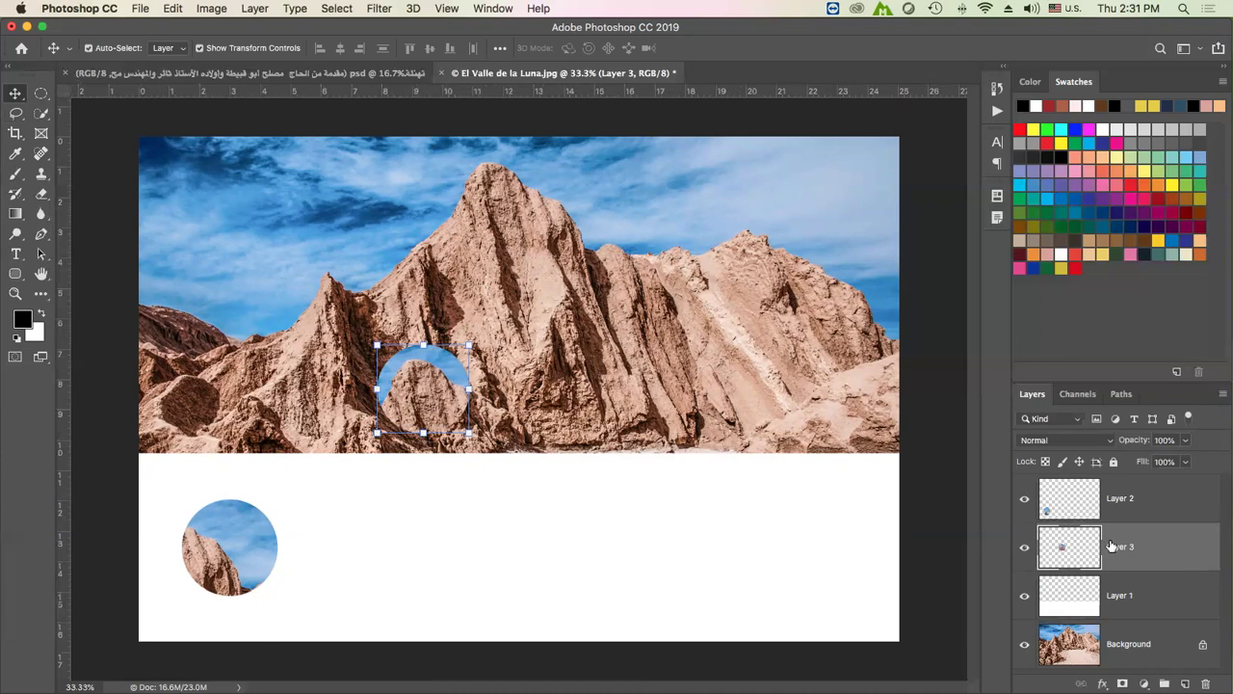
{"action": "left_click_drag", "start_coordinate": [421, 349], "coordinate": [392, 500]}
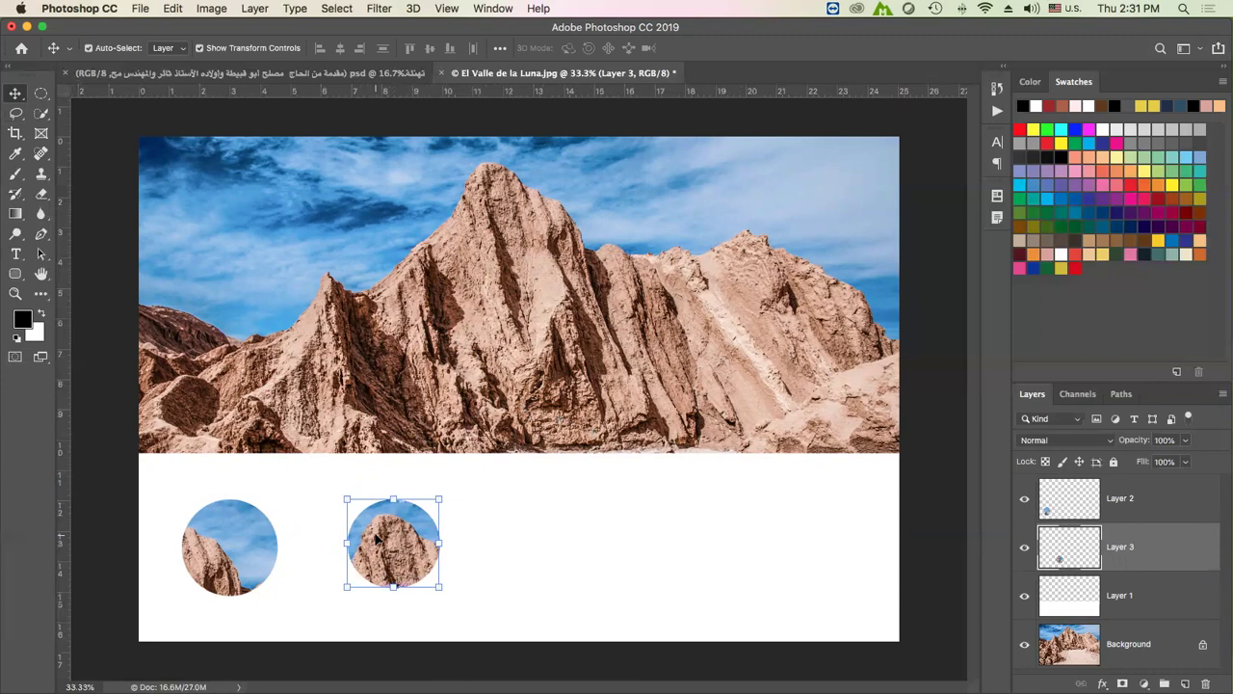
{"action": "key", "text": "BackSpace"}
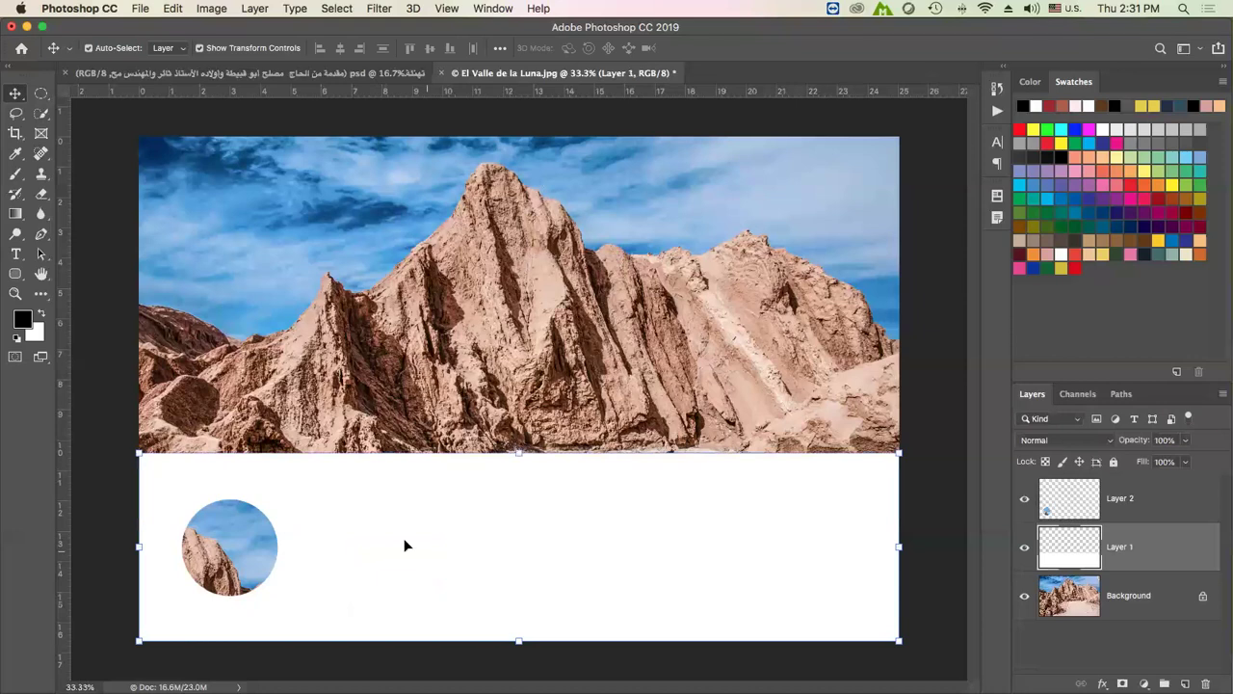
Copy a 50 px feathered ellipse of the peak onto new Layer 3
{"action": "left_click", "coordinate": [45, 93]}
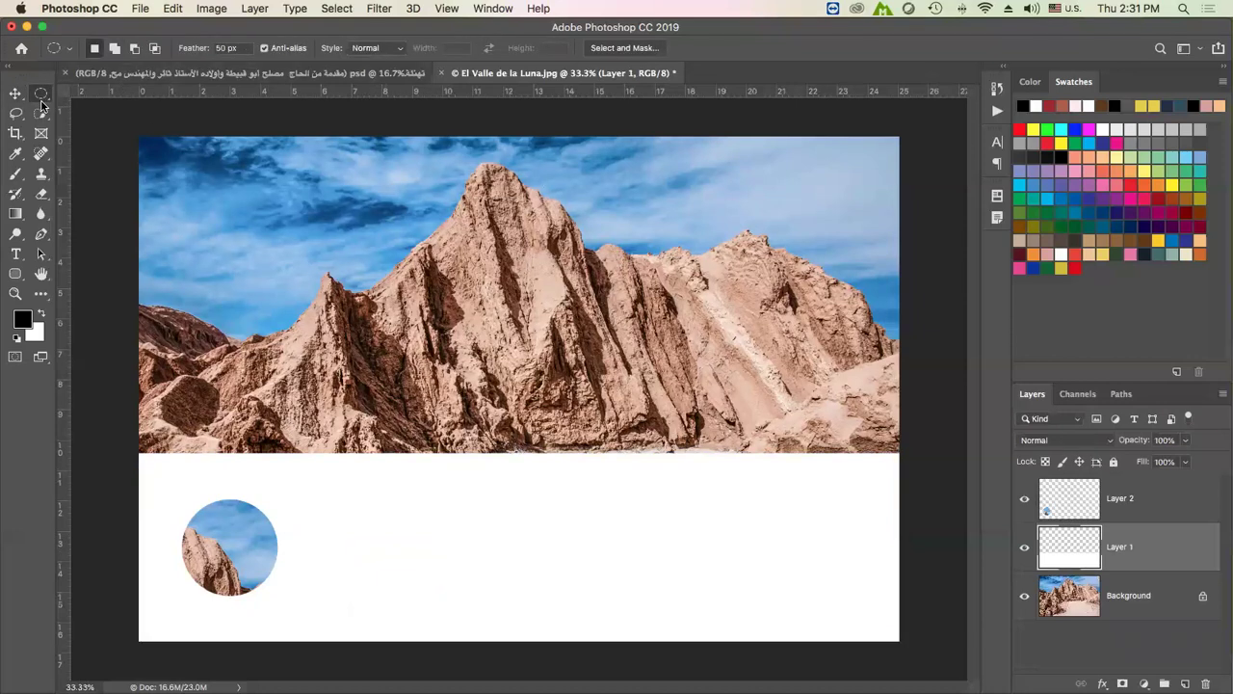
{"action": "double_click", "coordinate": [224, 49]}
{"action": "type", "text": "50"}
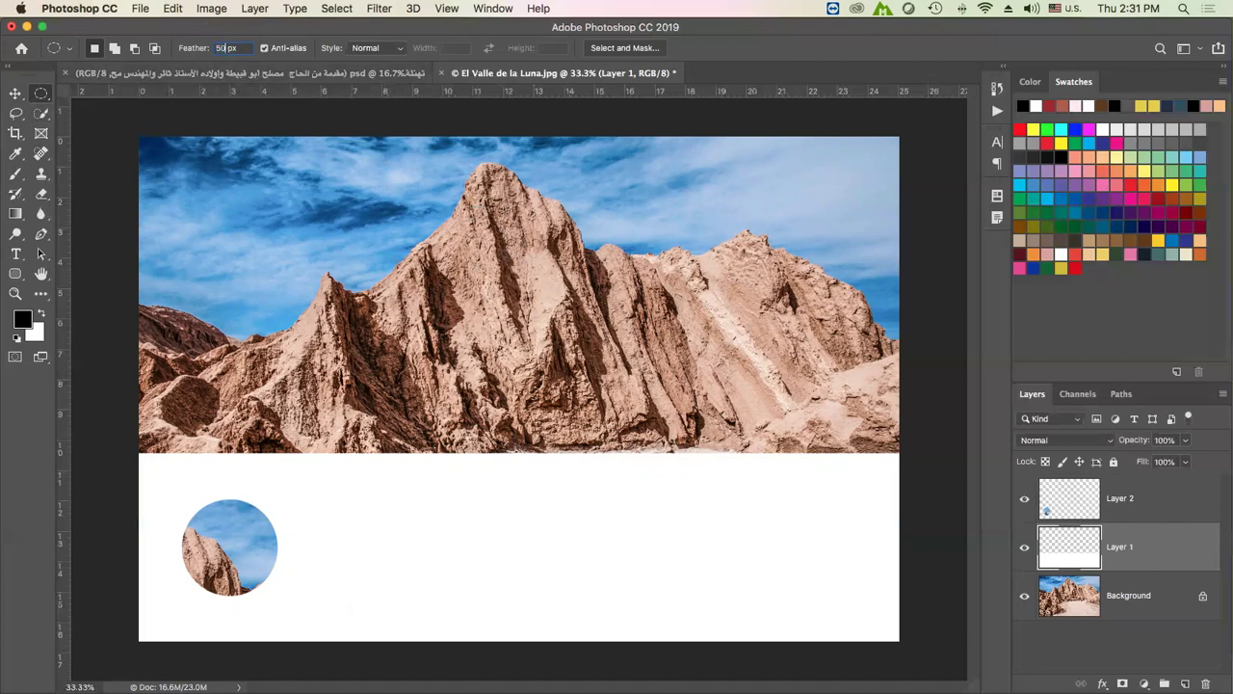
{"action": "left_click_drag", "start_coordinate": [421, 163], "coordinate": [497, 239]}
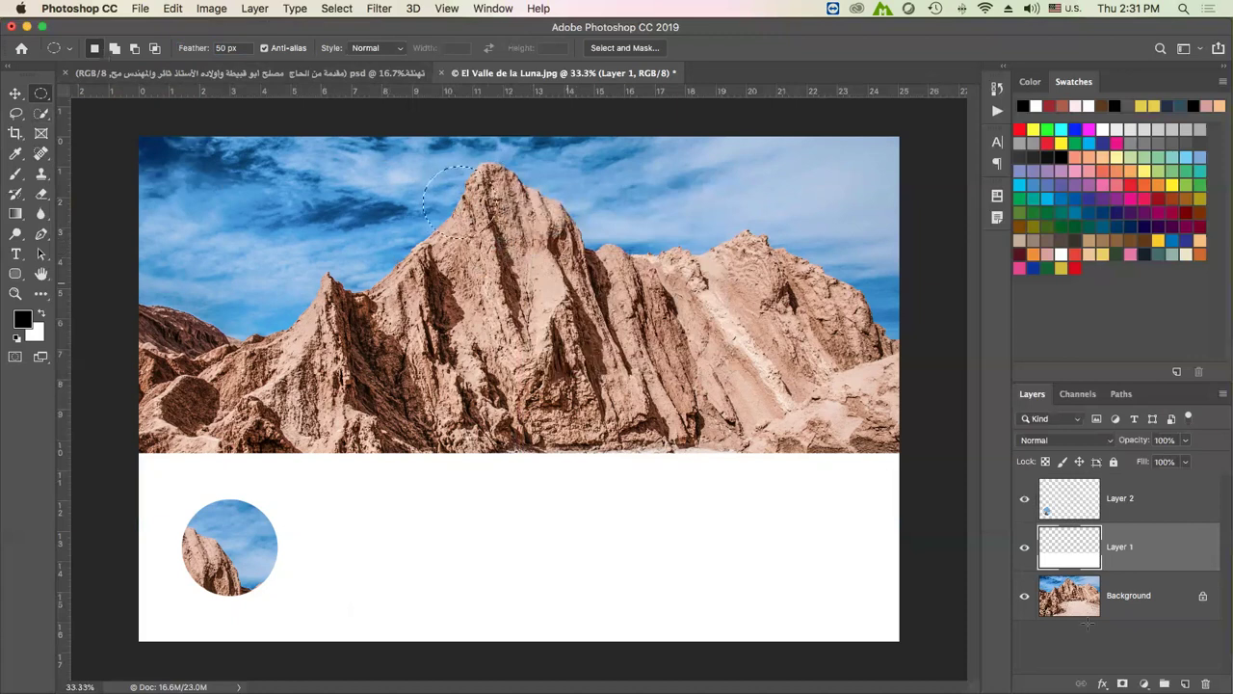
{"action": "left_click", "coordinate": [1108, 595]}
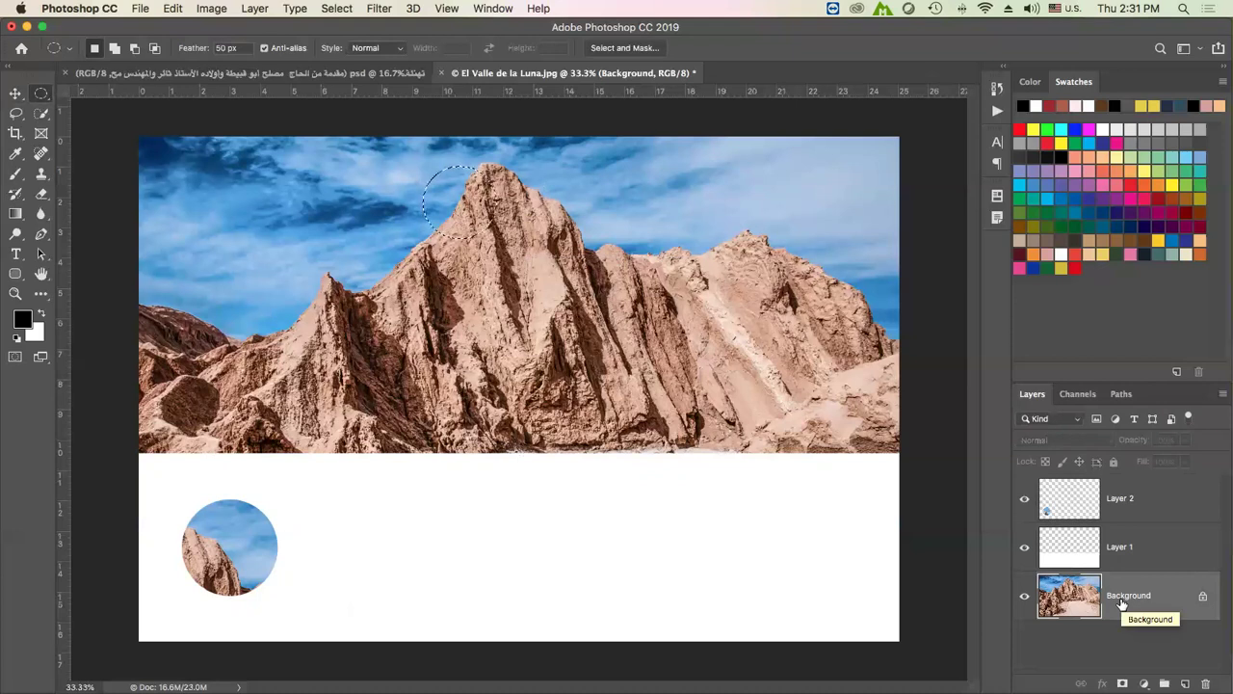
{"action": "key", "text": "ctrl+j"}
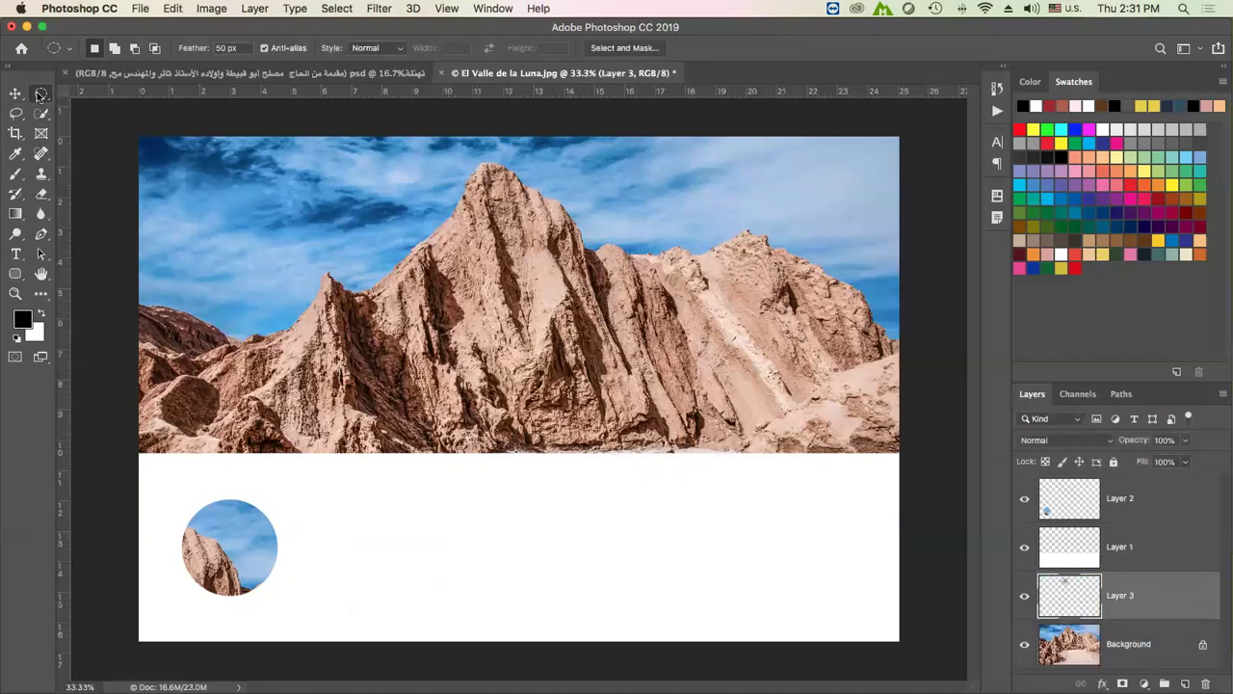
Move Layer 3 above Layer 1 and place the soft peak beside the hard circle
{"action": "key", "text": "v"}
{"action": "mouse_move", "coordinate": [458, 257]}
{"action": "left_mouse_down"}
{"action": "mouse_move", "coordinate": [510, 234]}
{"action": "mouse_move", "coordinate": [500, 460]}
{"action": "left_mouse_up"}
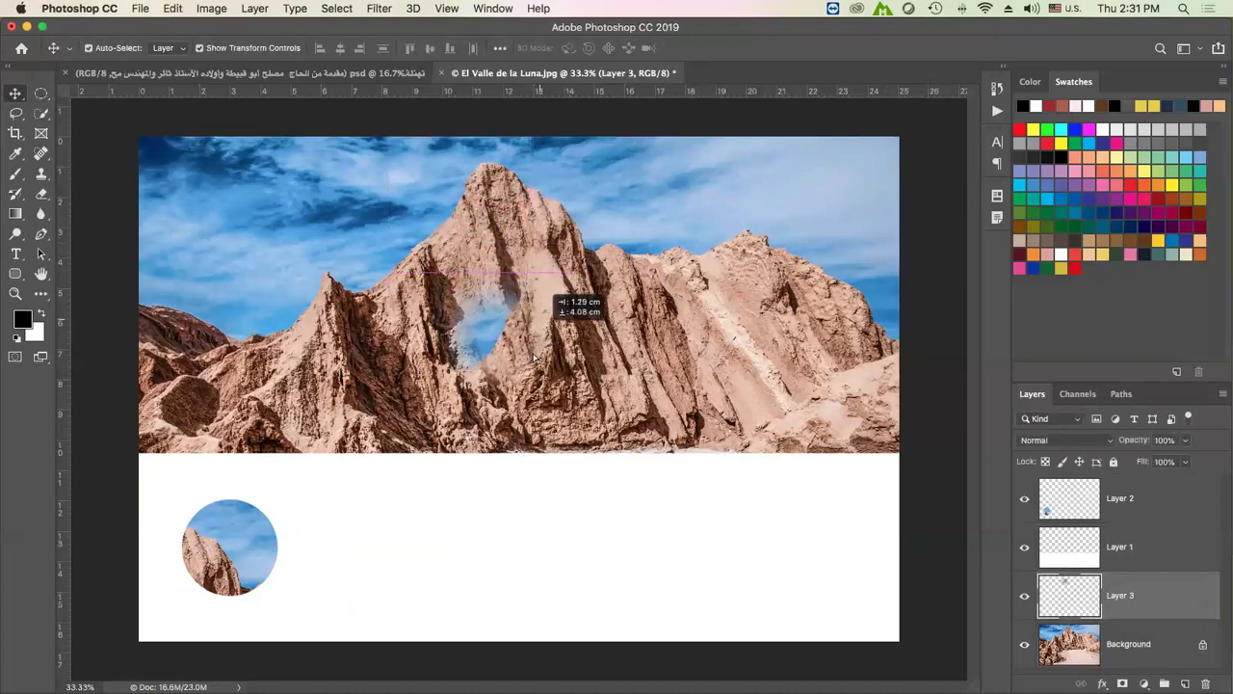
{"action": "left_click_drag", "start_coordinate": [1111, 583], "coordinate": [1113, 528]}
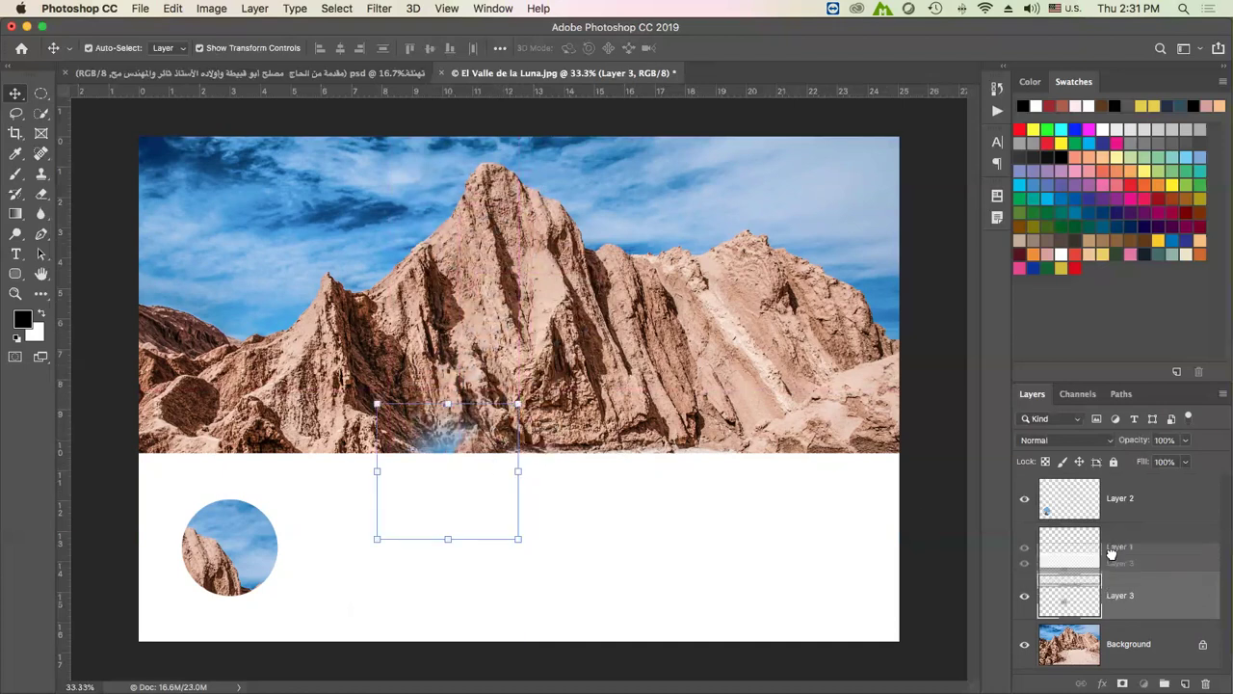
{"action": "left_click_drag", "start_coordinate": [464, 479], "coordinate": [390, 556]}
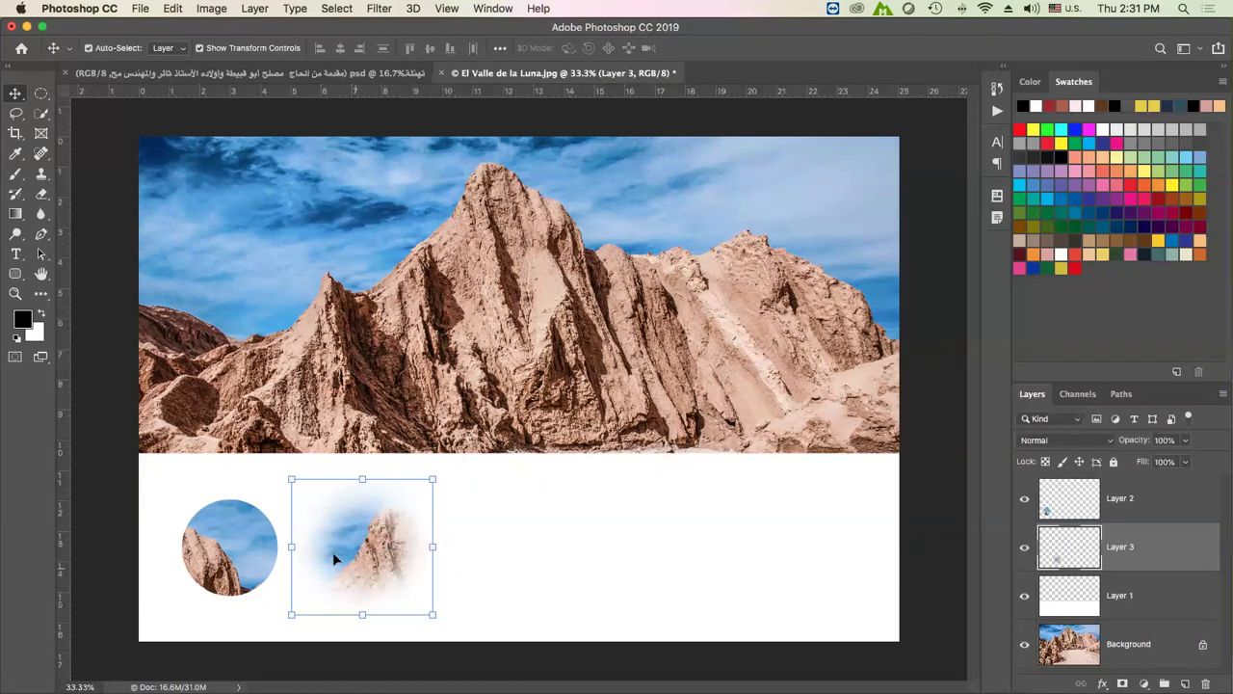
{"action": "left_click_drag", "start_coordinate": [376, 553], "coordinate": [407, 568]}
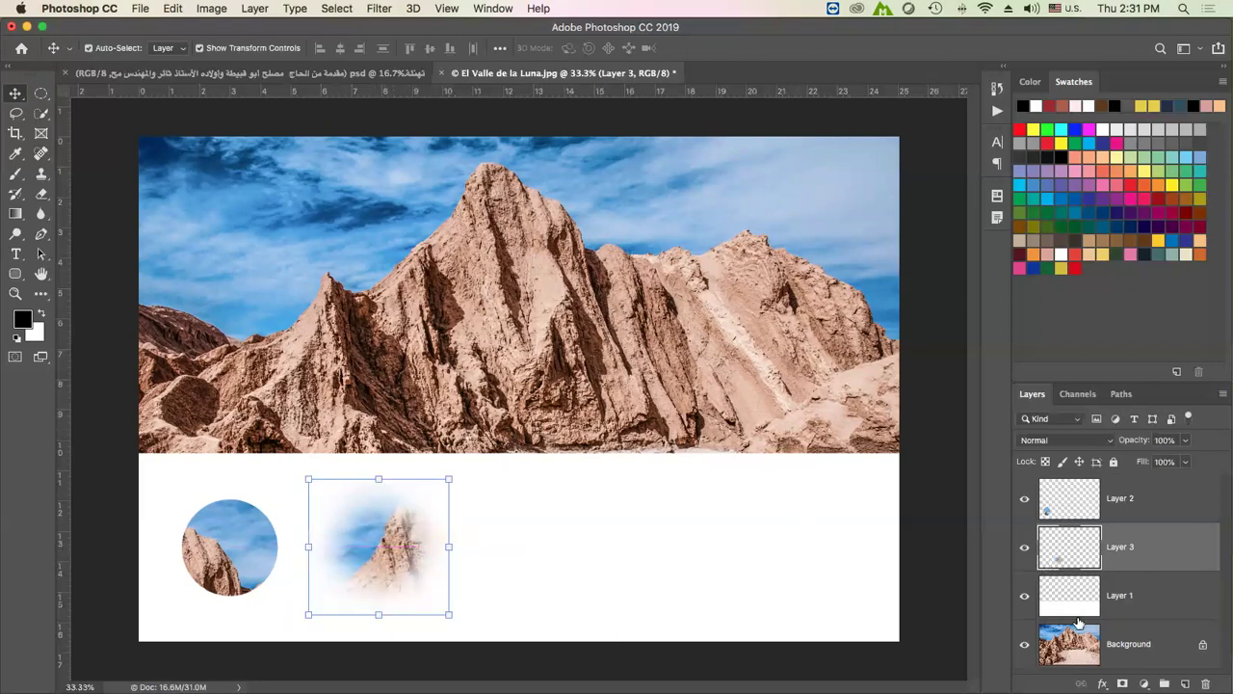
{"action": "left_click", "coordinate": [1129, 653]}
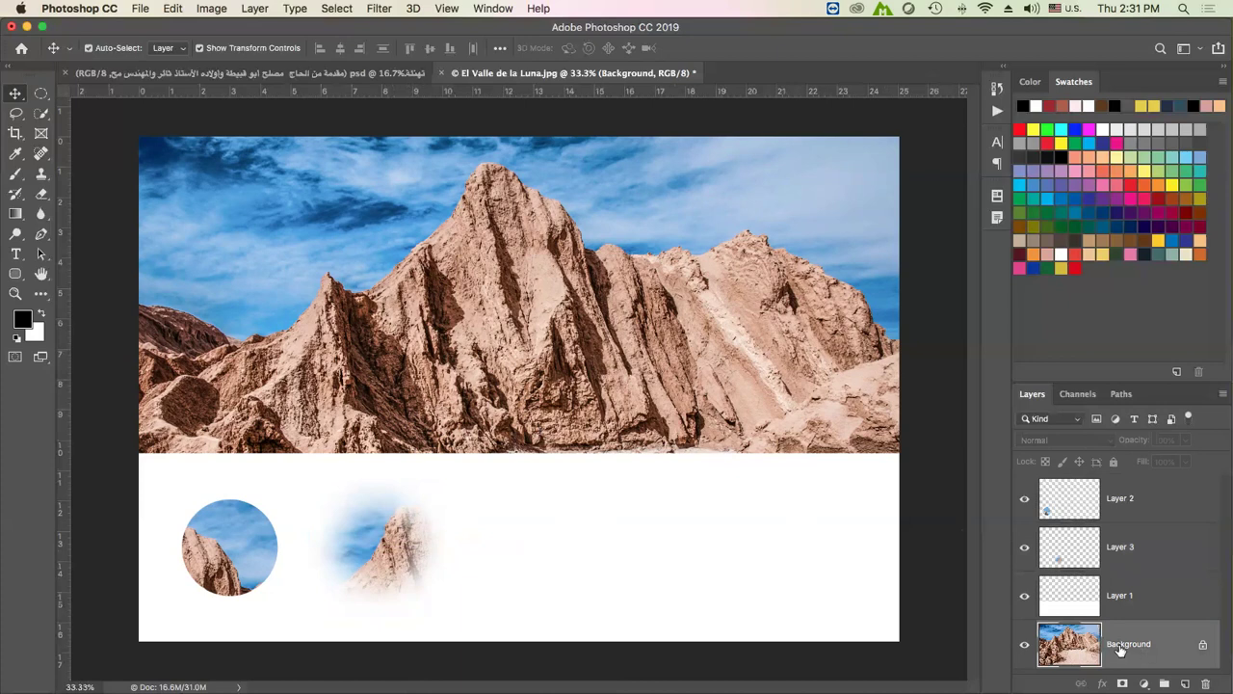
Copy a 100 px feathered oval of the top peak onto new Layer 4
{"action": "left_click", "coordinate": [43, 94]}
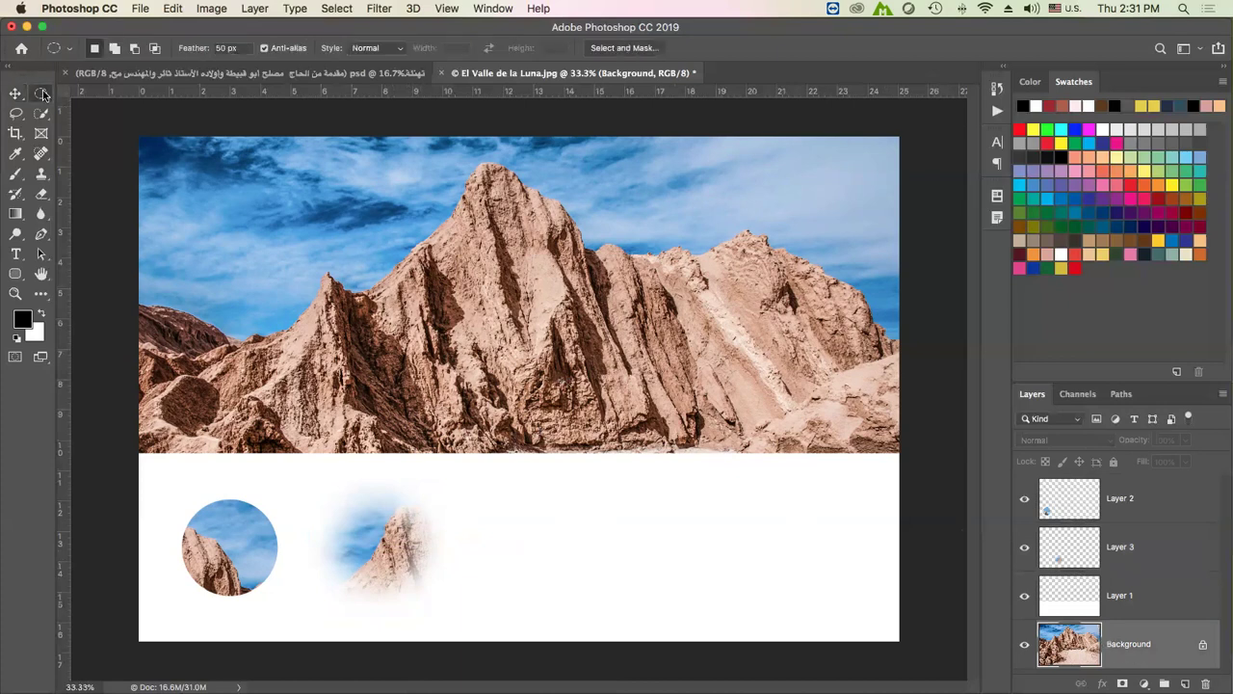
{"action": "left_click", "coordinate": [218, 48]}
{"action": "type", "text": "100"}
{"action": "left_click_drag", "start_coordinate": [443, 154], "coordinate": [537, 241]}
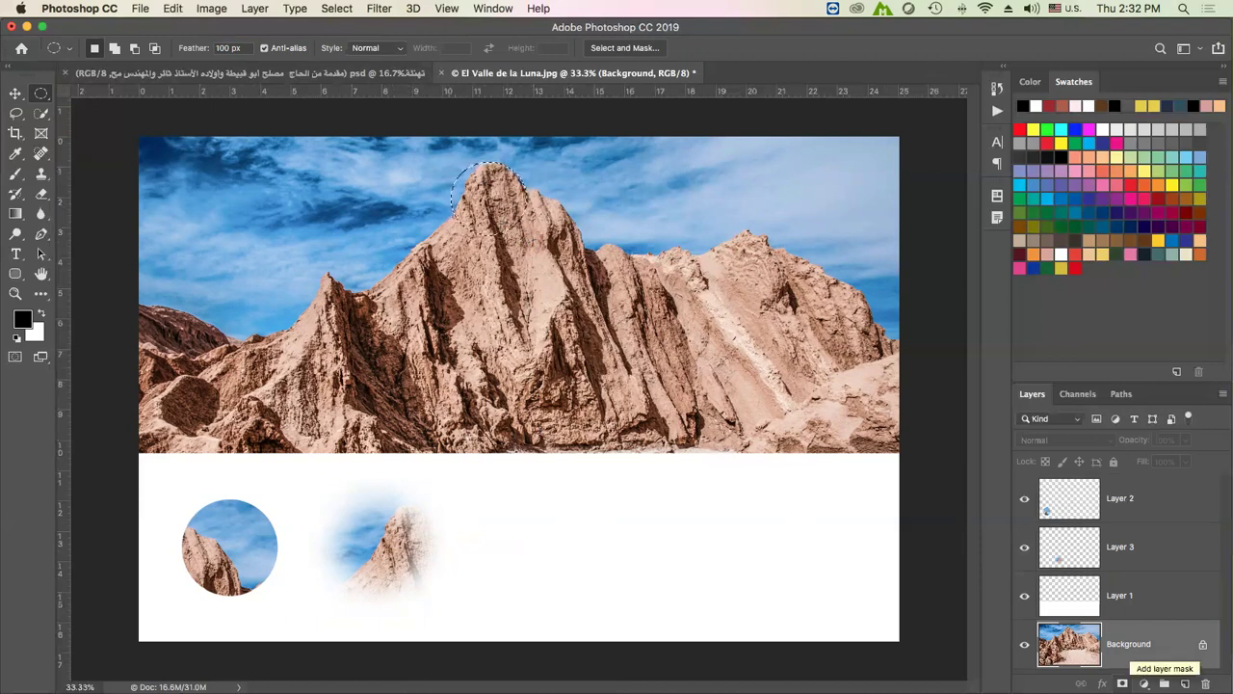
{"action": "key", "text": "ctrl+j"}
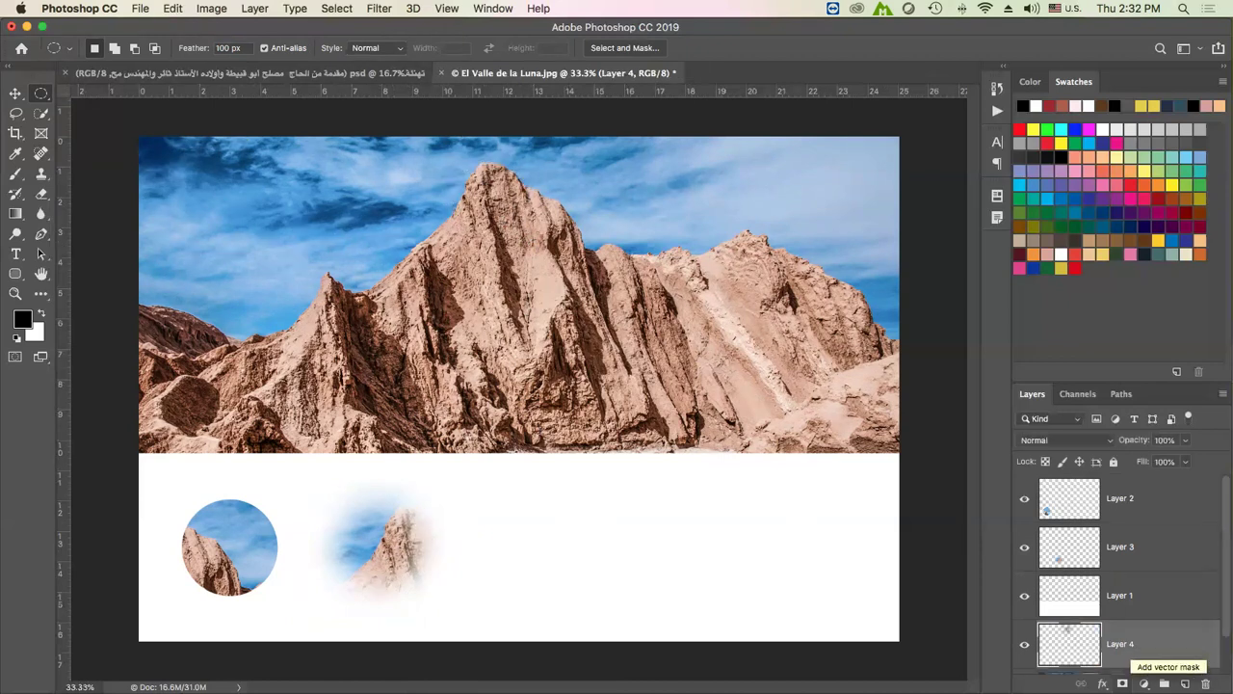
Move Layer 4 above Layer 1 and position the softer peak in the white strip
{"action": "left_click_drag", "start_coordinate": [1126, 652], "coordinate": [1091, 590]}
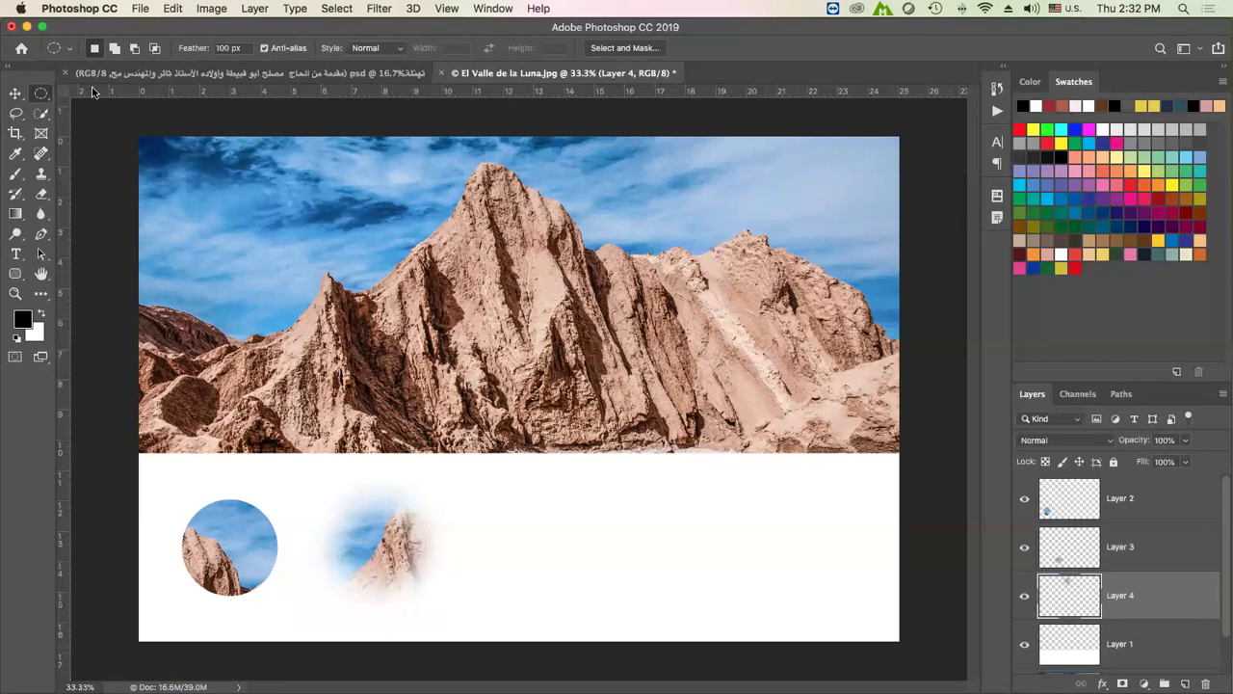
{"action": "left_click", "coordinate": [16, 94]}
{"action": "mouse_move", "coordinate": [500, 201]}
{"action": "left_mouse_down"}
{"action": "mouse_move", "coordinate": [557, 528]}
{"action": "mouse_move", "coordinate": [582, 536]}
{"action": "left_mouse_up"}
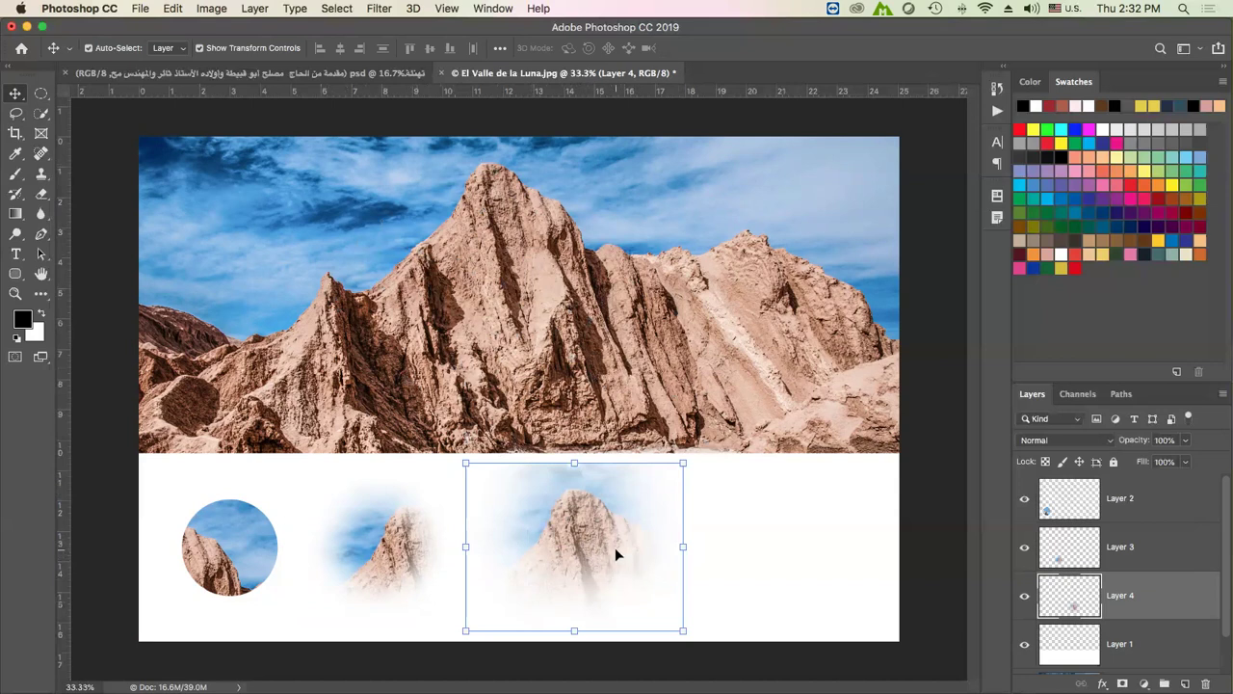
{"action": "left_click_drag", "start_coordinate": [617, 554], "coordinate": [607, 554]}
{"action": "left_click_drag", "start_coordinate": [421, 530], "coordinate": [424, 529]}
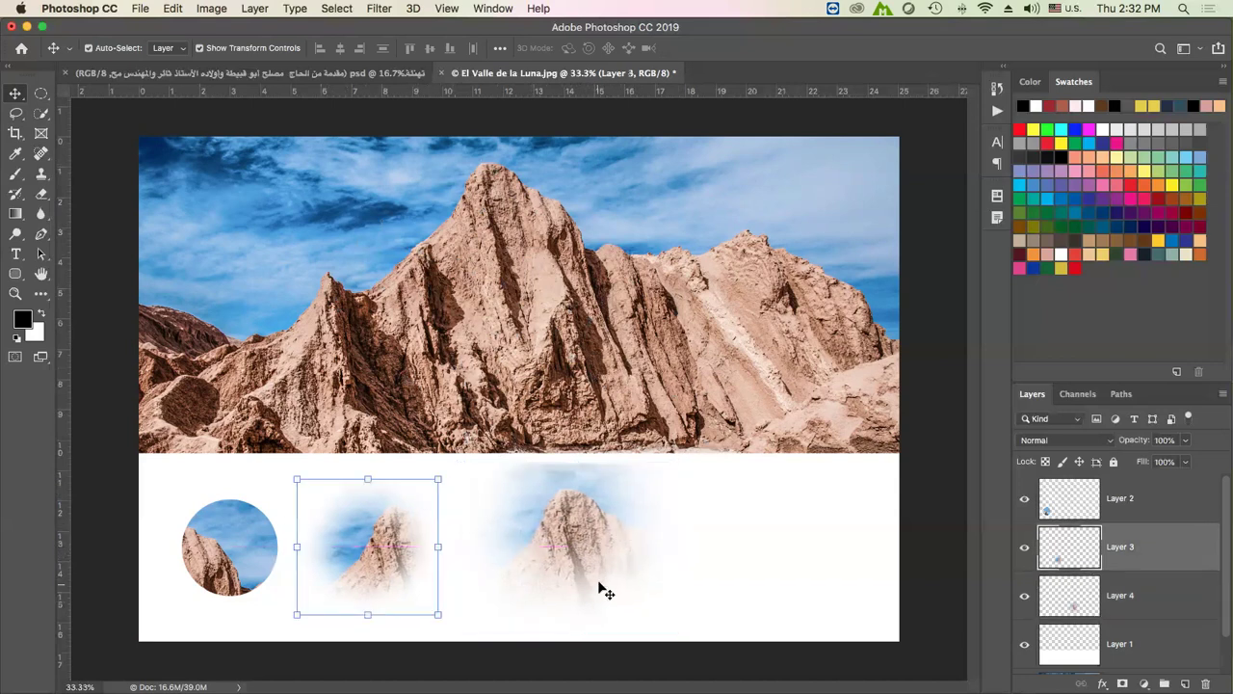
{"action": "left_click_drag", "start_coordinate": [555, 568], "coordinate": [550, 564]}
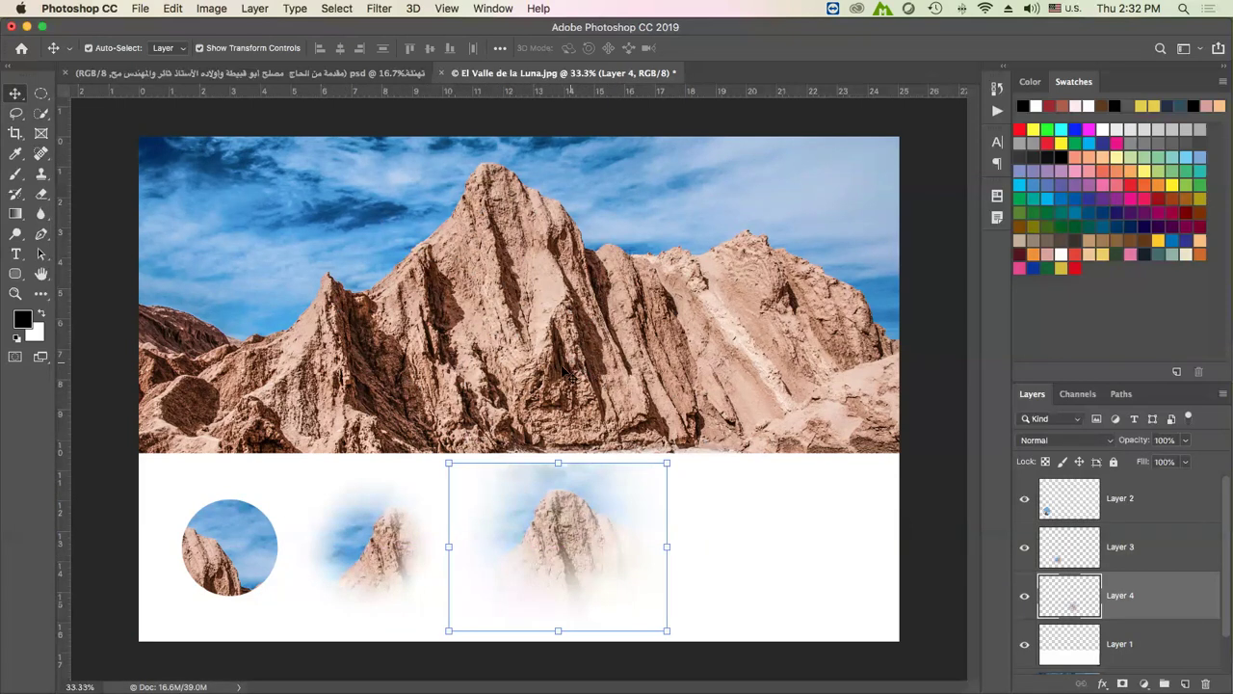
{"action": "left_click", "coordinate": [37, 93]}
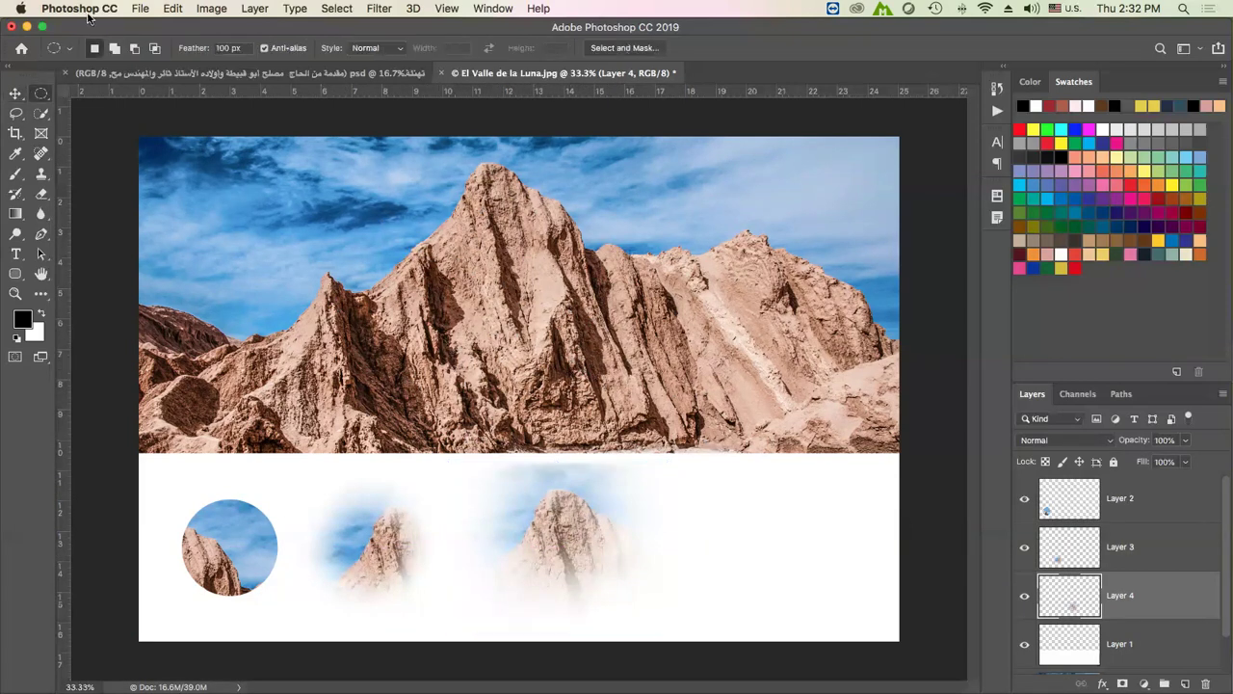
Draw a circular elliptical selection over the mountain's right-hand ridge
{"action": "double_click", "coordinate": [220, 48]}
{"action": "type", "text": "0"}
{"action": "left_click_drag", "start_coordinate": [636, 195], "coordinate": [737, 299]}
{"action": "left_click_drag", "start_coordinate": [1223, 576], "coordinate": [1223, 615]}
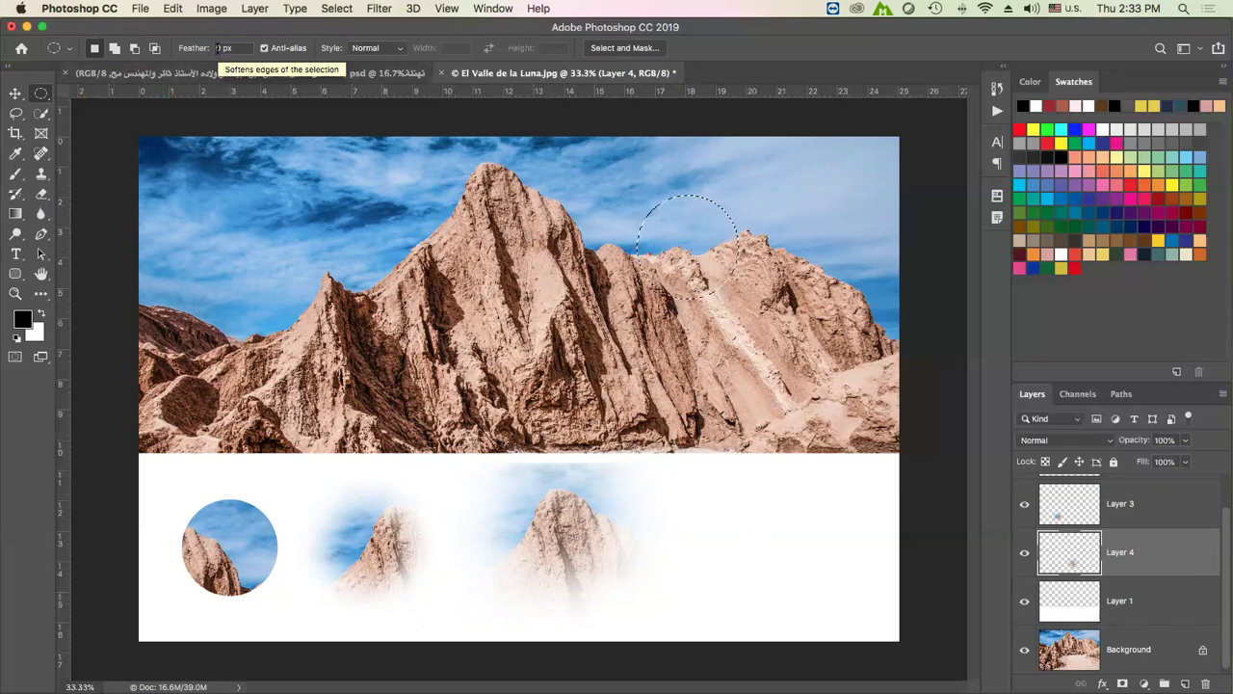
Feather the ridge selection by 50 pixels, then target the Background layer
{"action": "left_click", "coordinate": [338, 10]}
{"action": "mouse_move", "coordinate": [347, 230]}
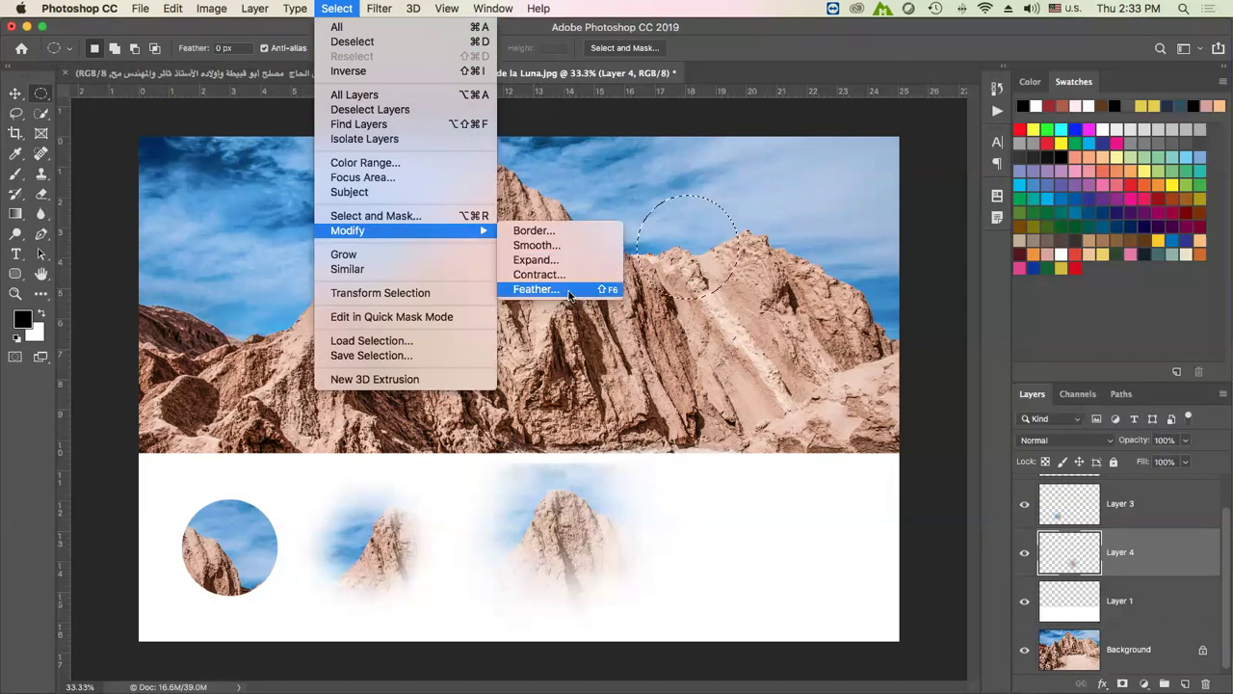
{"action": "left_click", "coordinate": [535, 289]}
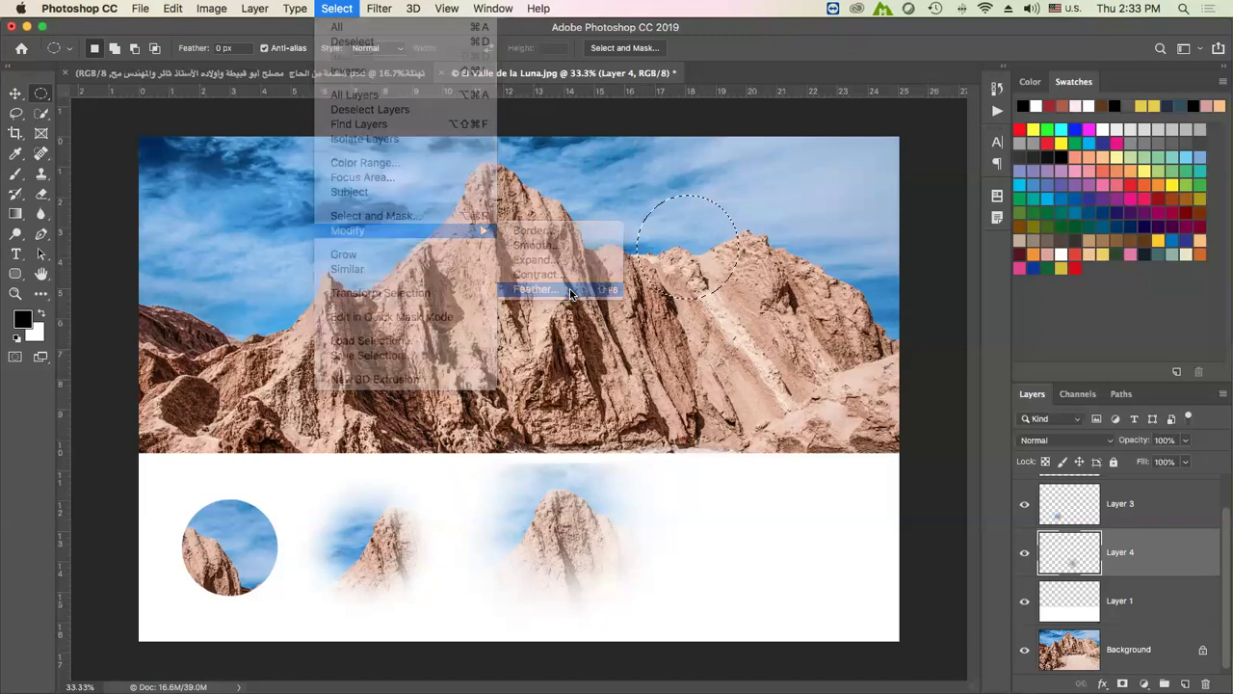
{"action": "left_click_drag", "start_coordinate": [942, 513], "coordinate": [425, 303]}
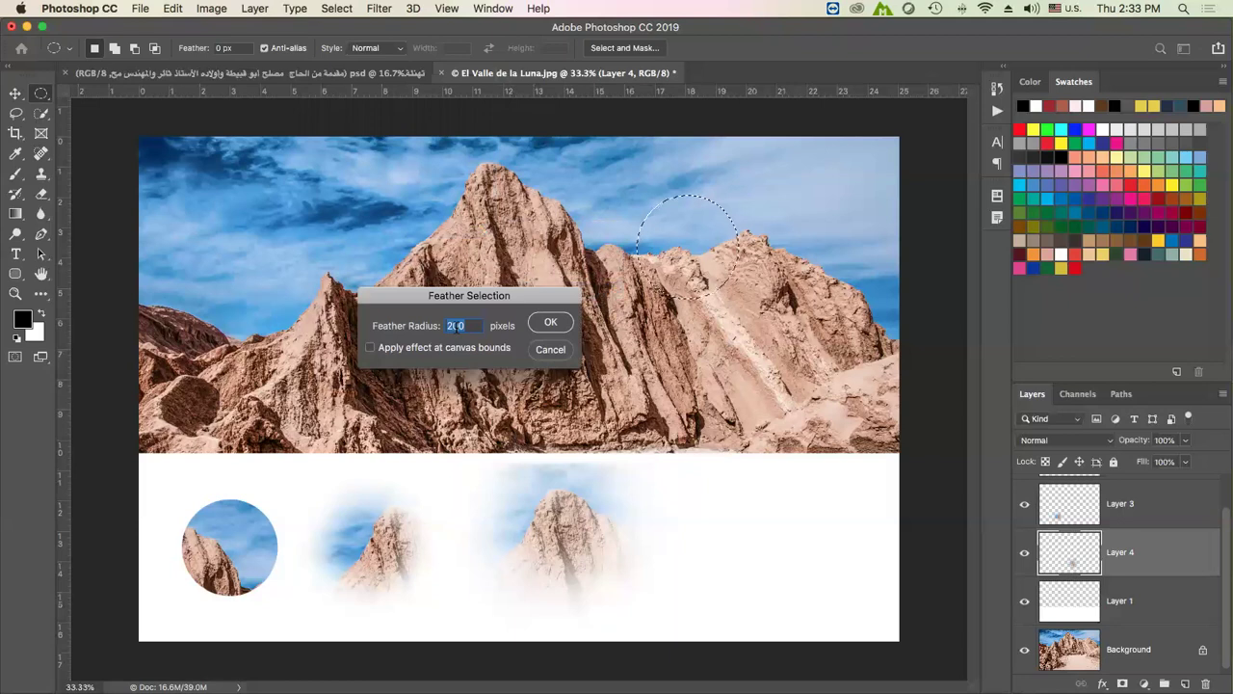
{"action": "type", "text": "50"}
{"action": "left_click", "coordinate": [550, 325]}
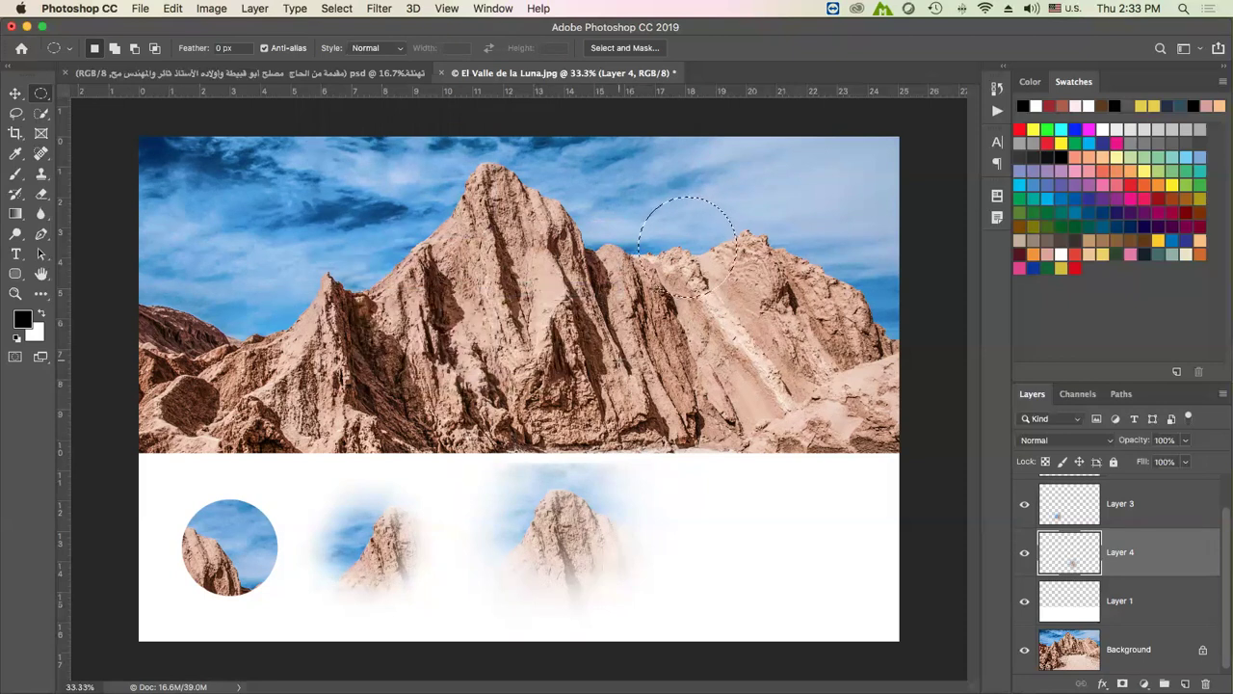
{"action": "left_click", "coordinate": [1117, 655]}
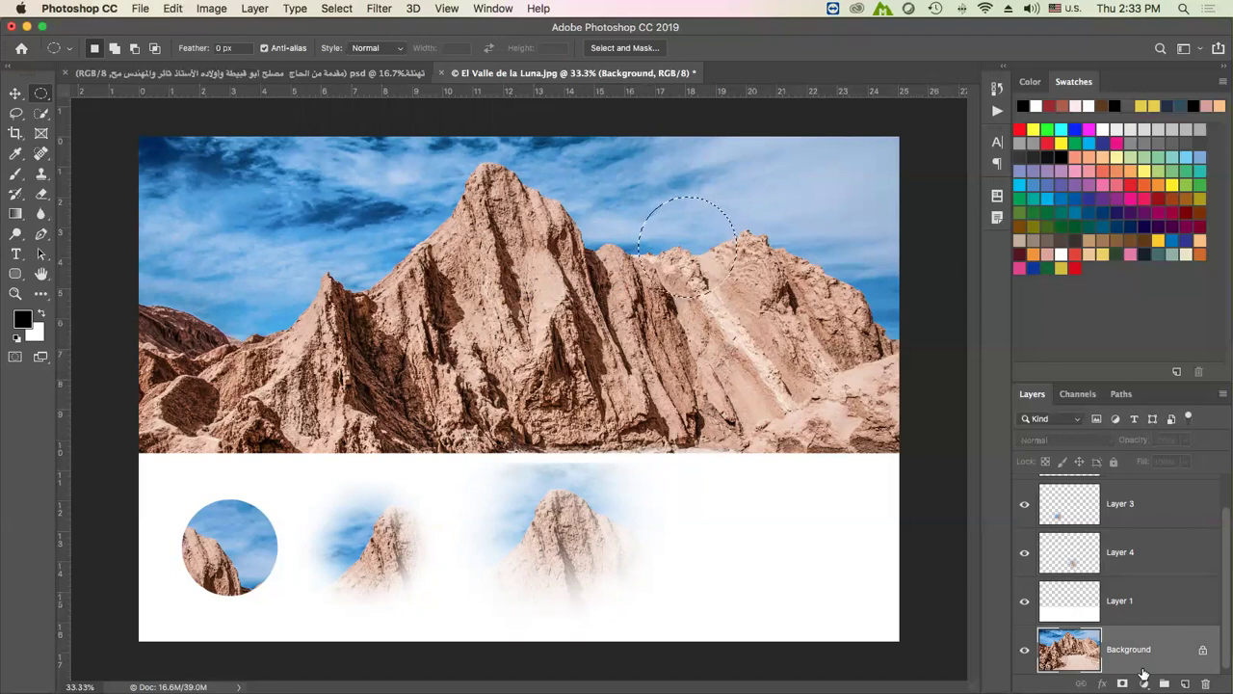
{"action": "key", "text": "ctrl+j"}
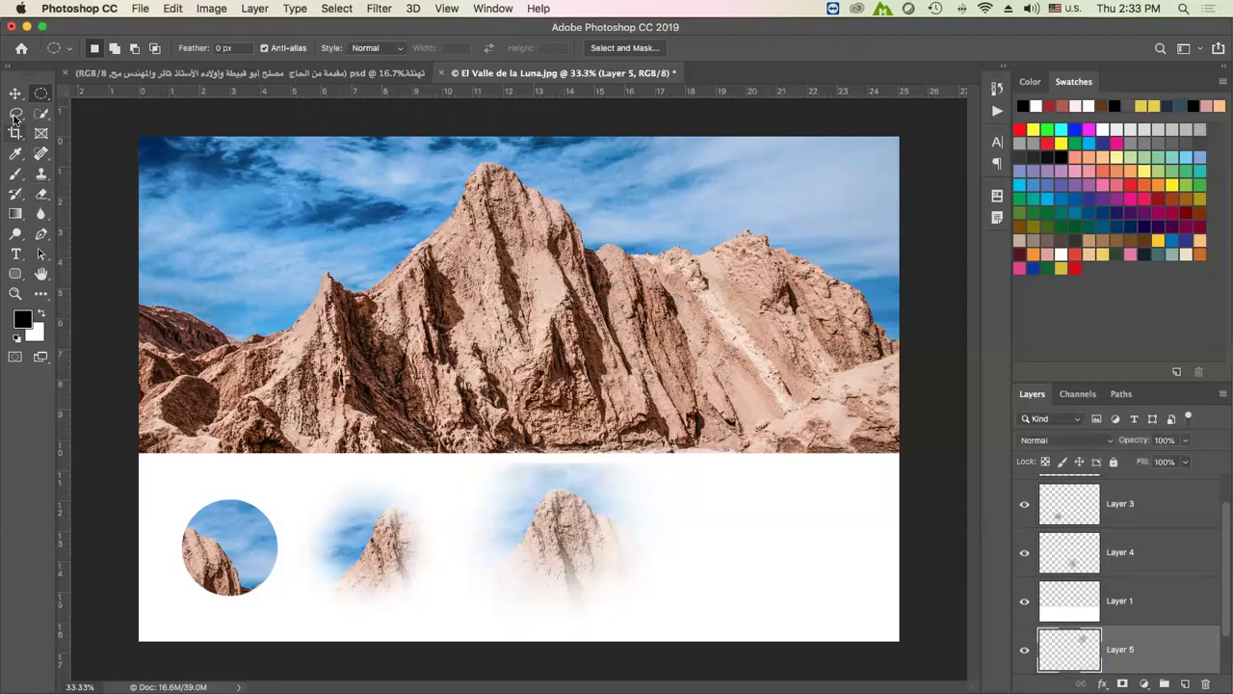
{"action": "left_click", "coordinate": [15, 94]}
{"action": "left_click_drag", "start_coordinate": [1140, 649], "coordinate": [1127, 605]}
{"action": "left_click_drag", "start_coordinate": [665, 219], "coordinate": [753, 507]}
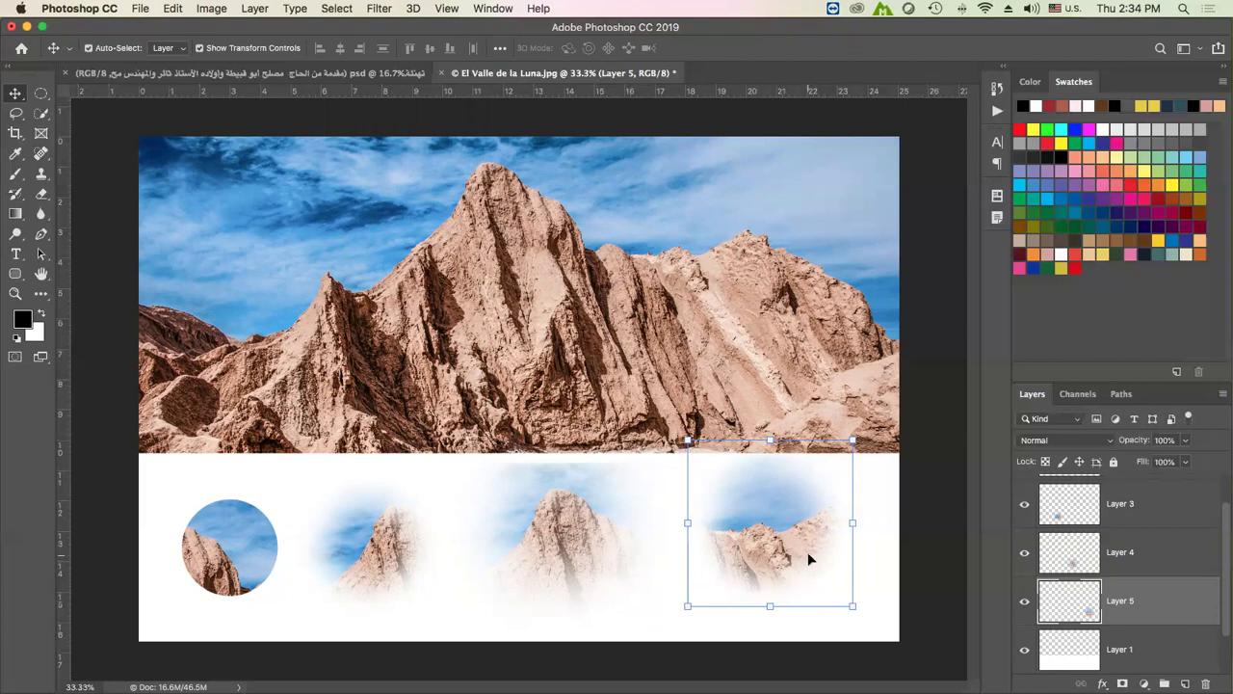
{"action": "key", "text": "Delete"}
On the Background layer, draw an elliptical selection over the right ridge with a 100 px feather
{"action": "left_click", "coordinate": [1127, 662]}
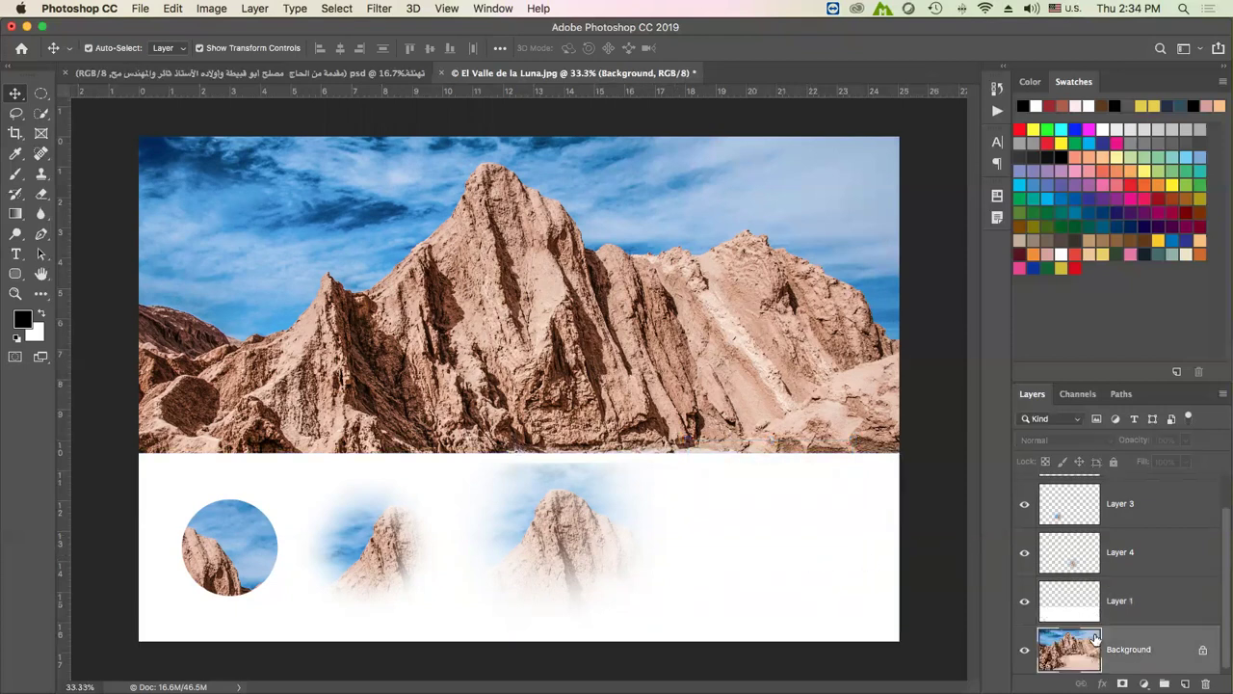
{"action": "left_click", "coordinate": [42, 95]}
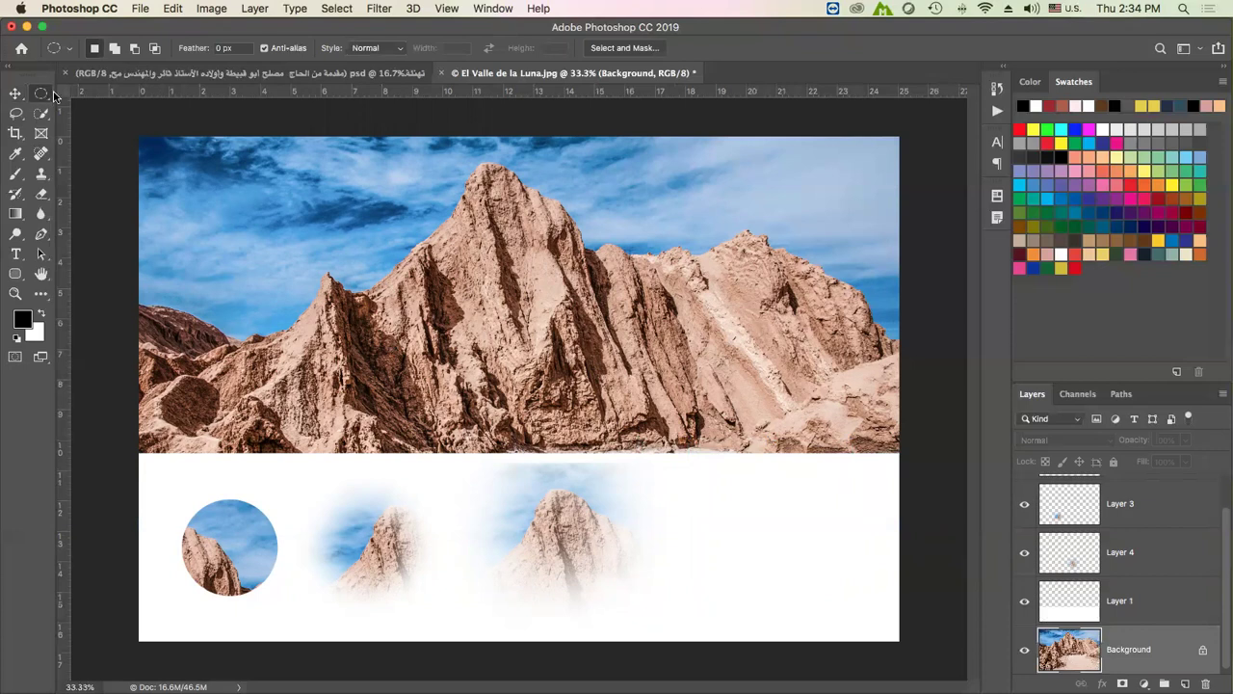
{"action": "left_click", "coordinate": [217, 49]}
{"action": "type", "text": "100"}
{"action": "key", "text": "Return"}
{"action": "left_click_drag", "start_coordinate": [661, 213], "coordinate": [748, 304]}
{"action": "left_click", "coordinate": [336, 8]}
{"action": "mouse_move", "coordinate": [348, 230]}
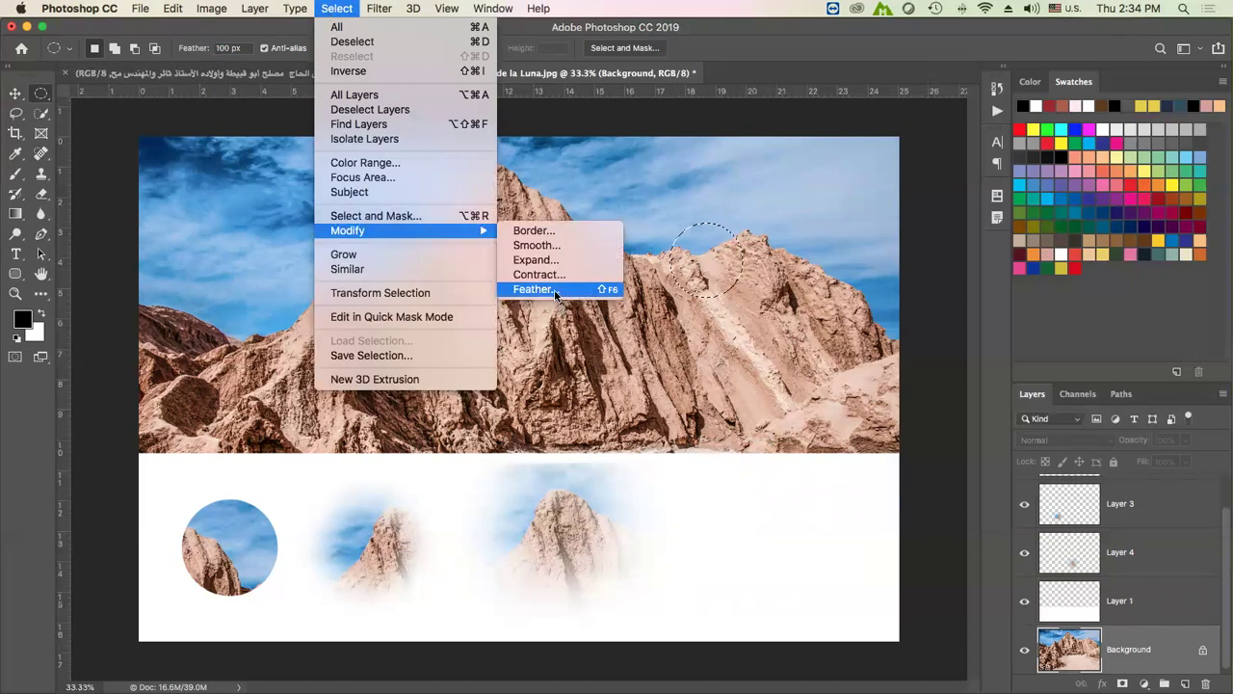
Try a 0-pixel feather on the ridge selection, accepting the 0.1-pixel minimum after the warning
{"action": "left_click", "coordinate": [539, 289]}
{"action": "type", "text": "0"}
{"action": "left_click", "coordinate": [551, 325]}
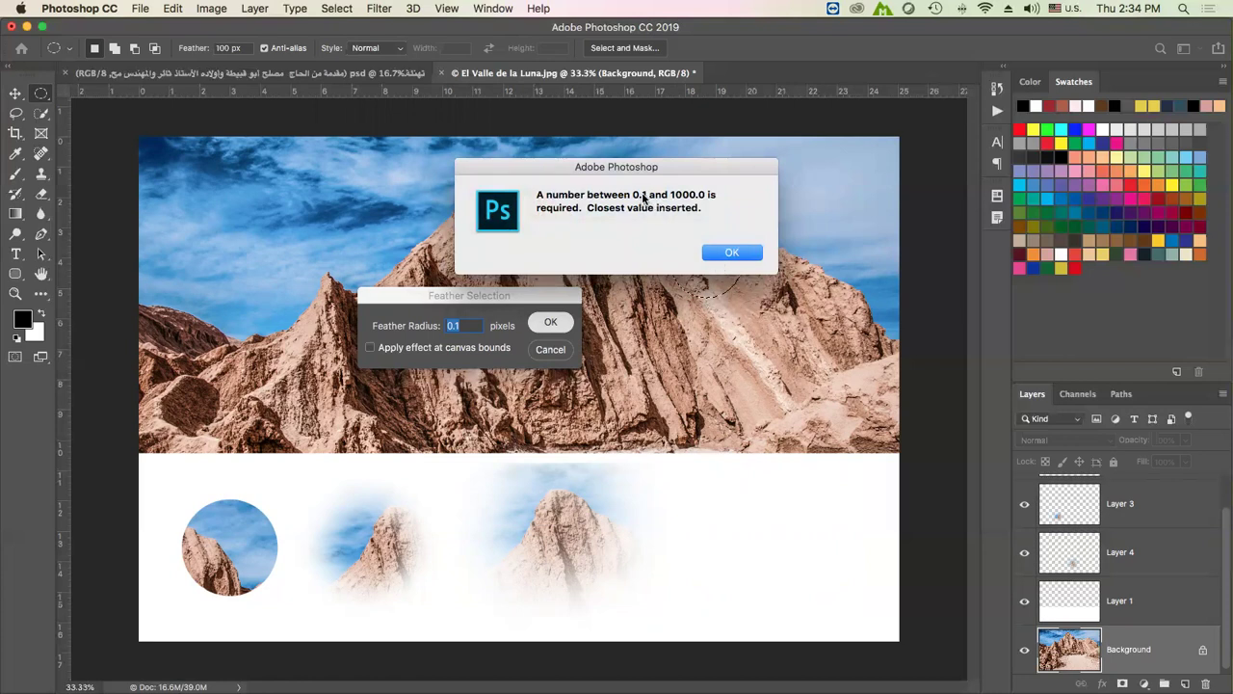
{"action": "left_click", "coordinate": [718, 253]}
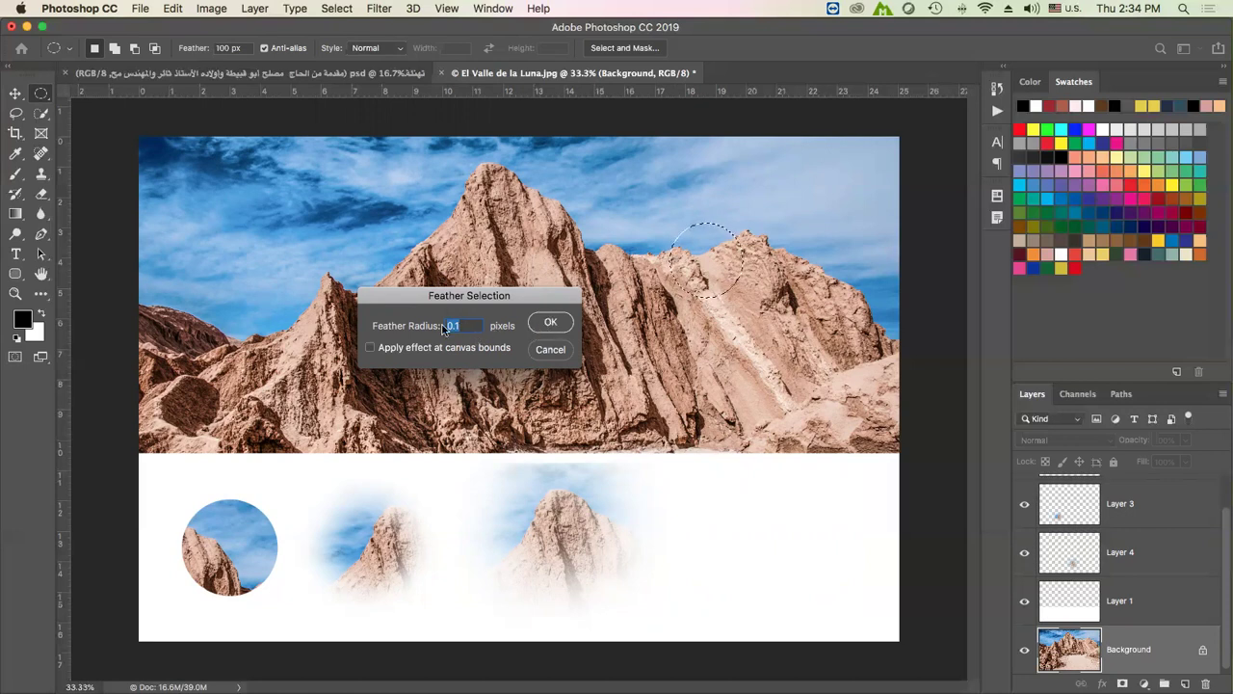
Copy the feathered ridge onto new Layer 5 above Layer 1 and move it into the white strip
{"action": "left_click", "coordinate": [545, 323]}
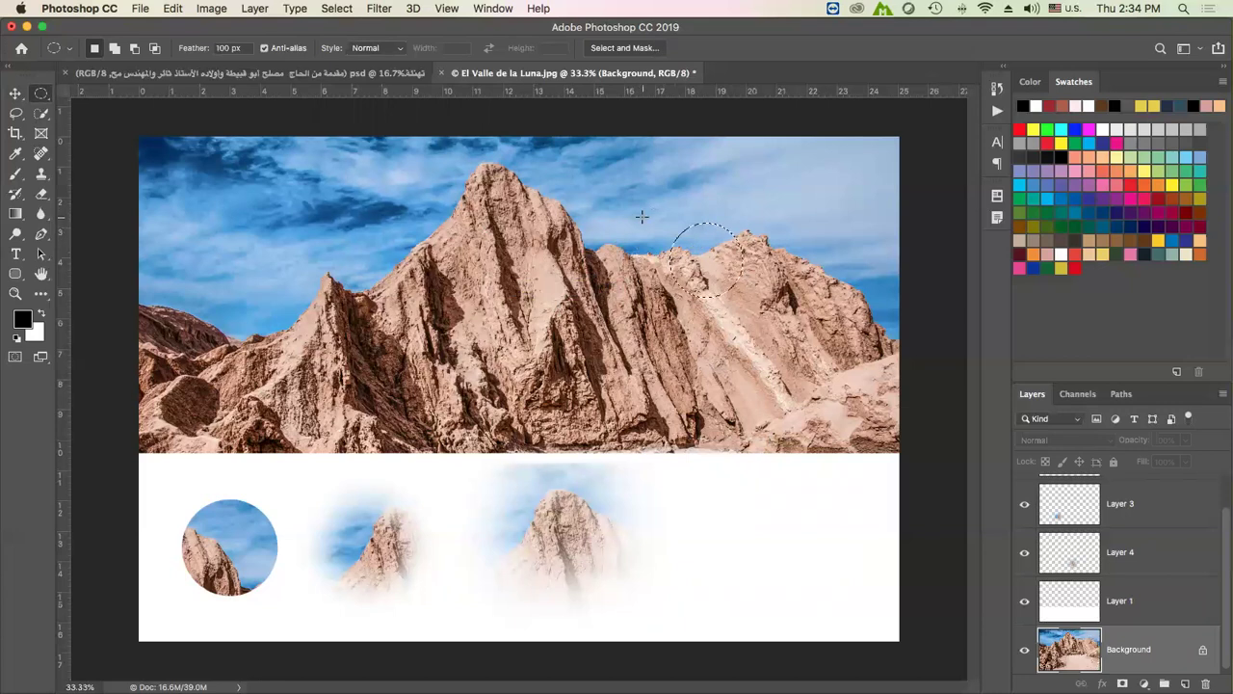
{"action": "key", "text": "super+c"}
{"action": "key", "text": "super+v"}
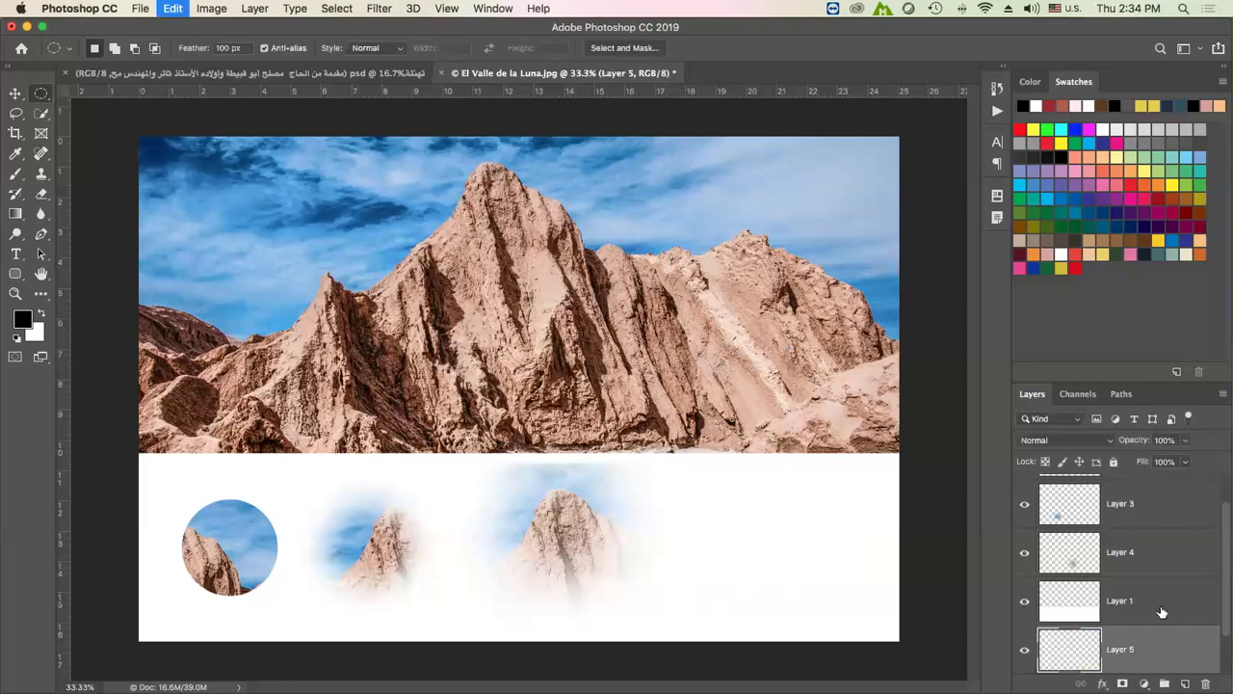
{"action": "left_click_drag", "start_coordinate": [1147, 657], "coordinate": [1132, 589]}
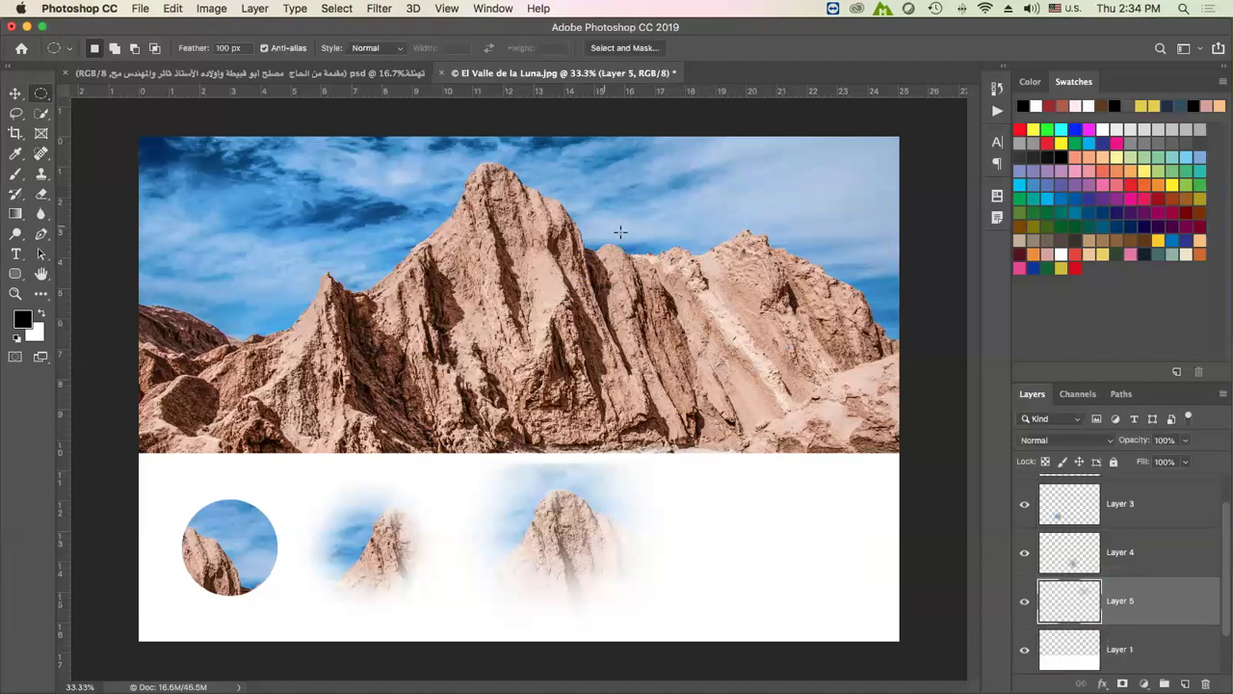
{"action": "key", "text": "v"}
{"action": "left_click_drag", "start_coordinate": [715, 231], "coordinate": [732, 490]}
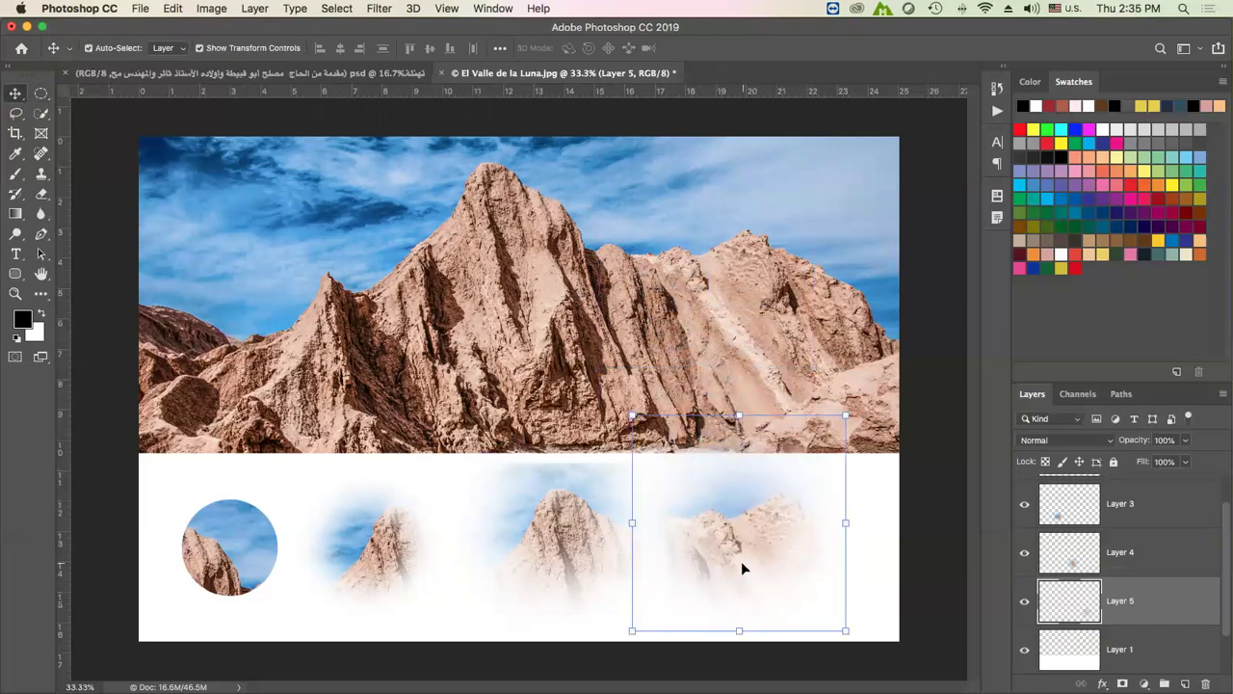
Browse the Select menu without choosing a command, then pick the Elliptical Marquee tool
{"action": "left_click", "coordinate": [347, 14]}
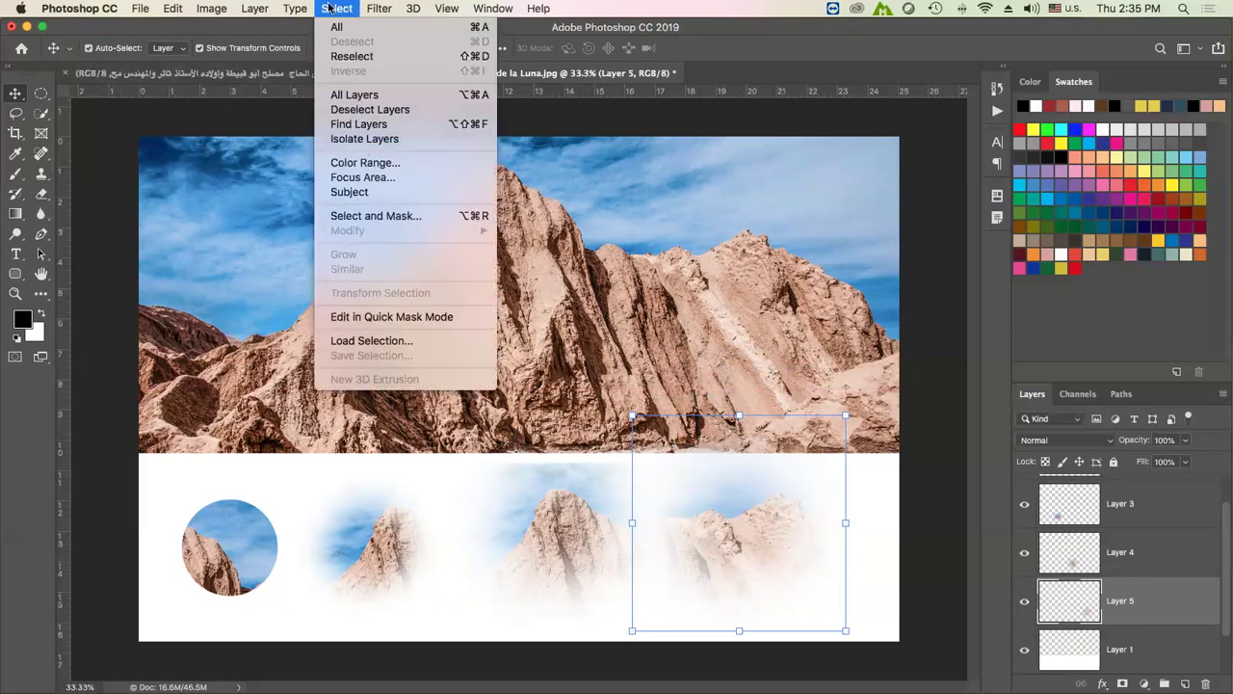
{"action": "left_click", "coordinate": [328, 8]}
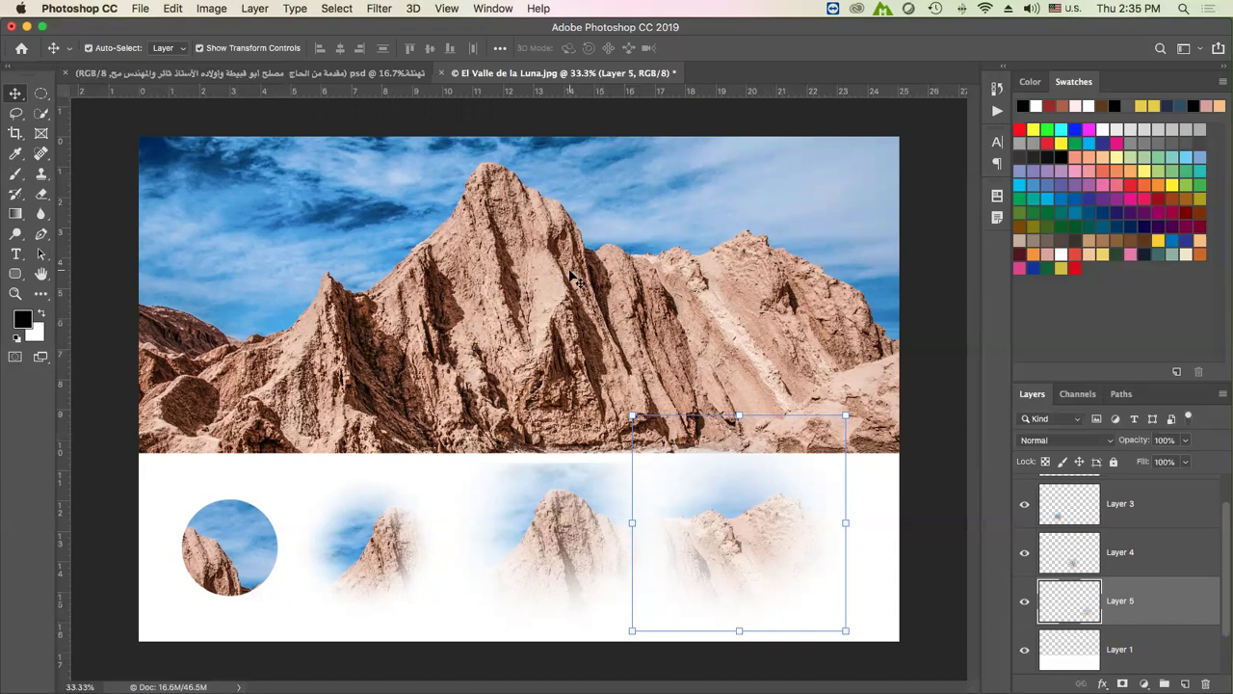
{"action": "left_click", "coordinate": [337, 8]}
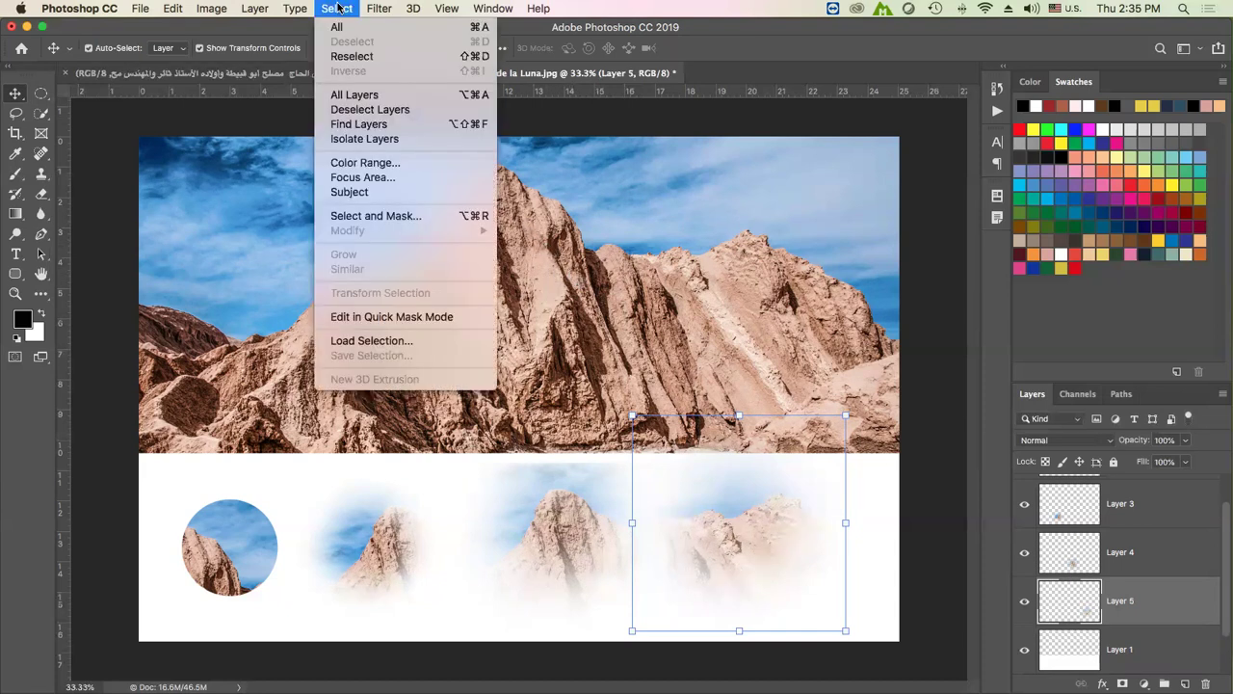
{"action": "left_click", "coordinate": [621, 301]}
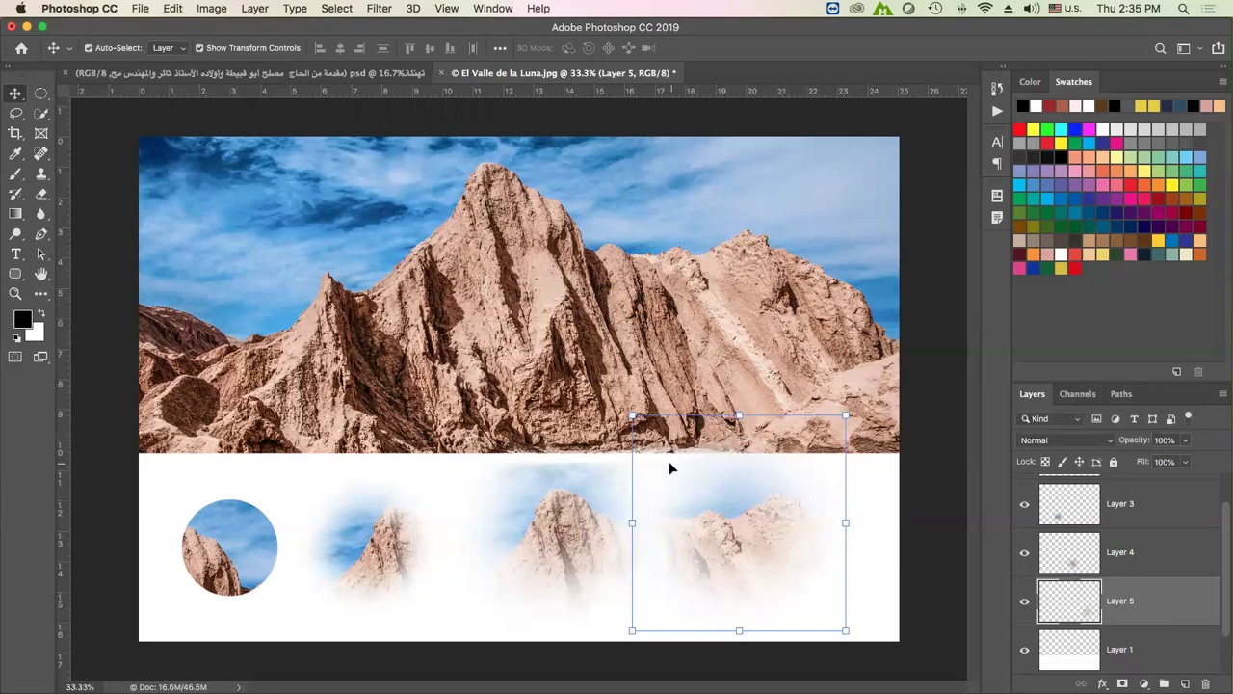
{"action": "left_click", "coordinate": [41, 93]}
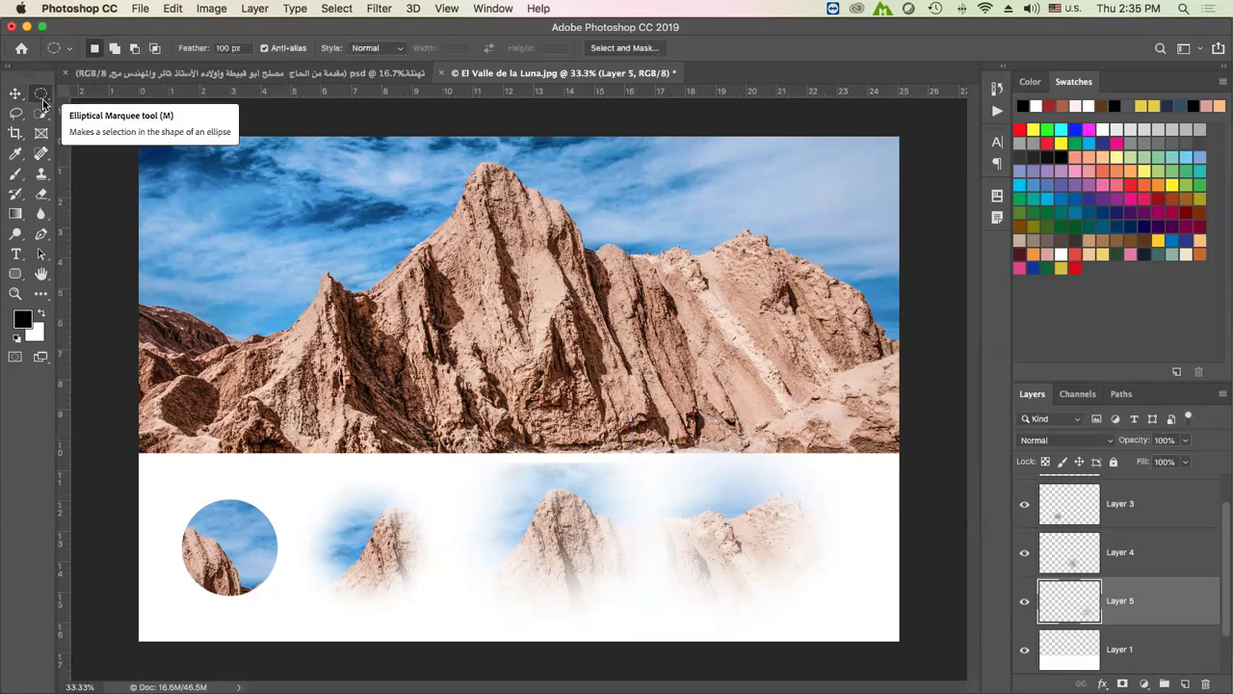
Set the marquee feather to 300 px and draw a small ellipse, triggering the no-pixels warning
{"action": "double_click", "coordinate": [223, 47]}
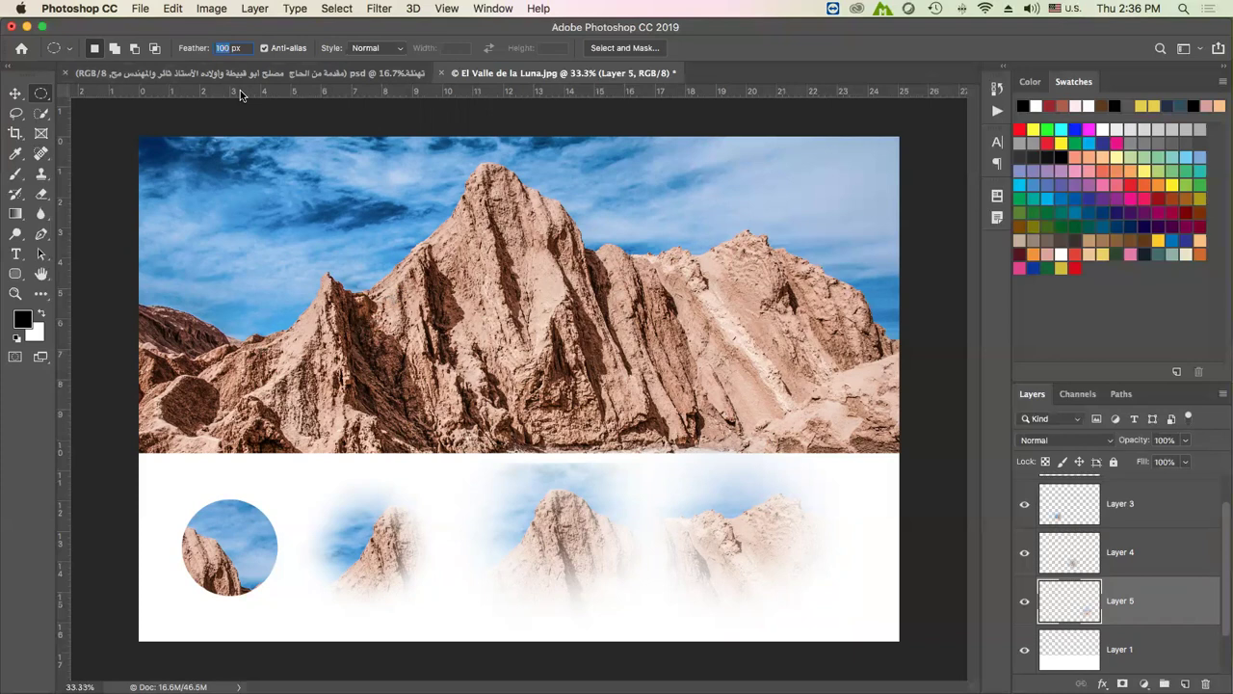
{"action": "type", "text": "100"}
{"action": "type", "text": "300"}
{"action": "left_click_drag", "start_coordinate": [672, 229], "coordinate": [700, 252]}
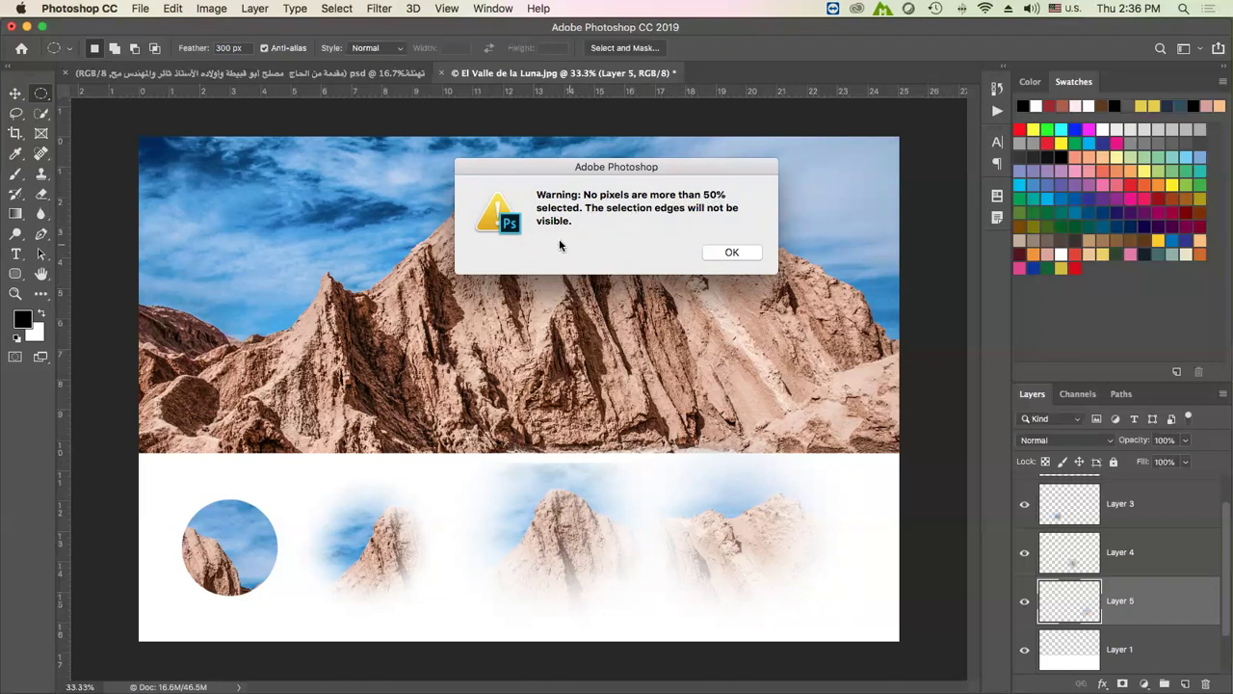
Dismiss the feather warning, try a circular selection around the right peak, then deselect it
{"action": "left_click", "coordinate": [718, 252]}
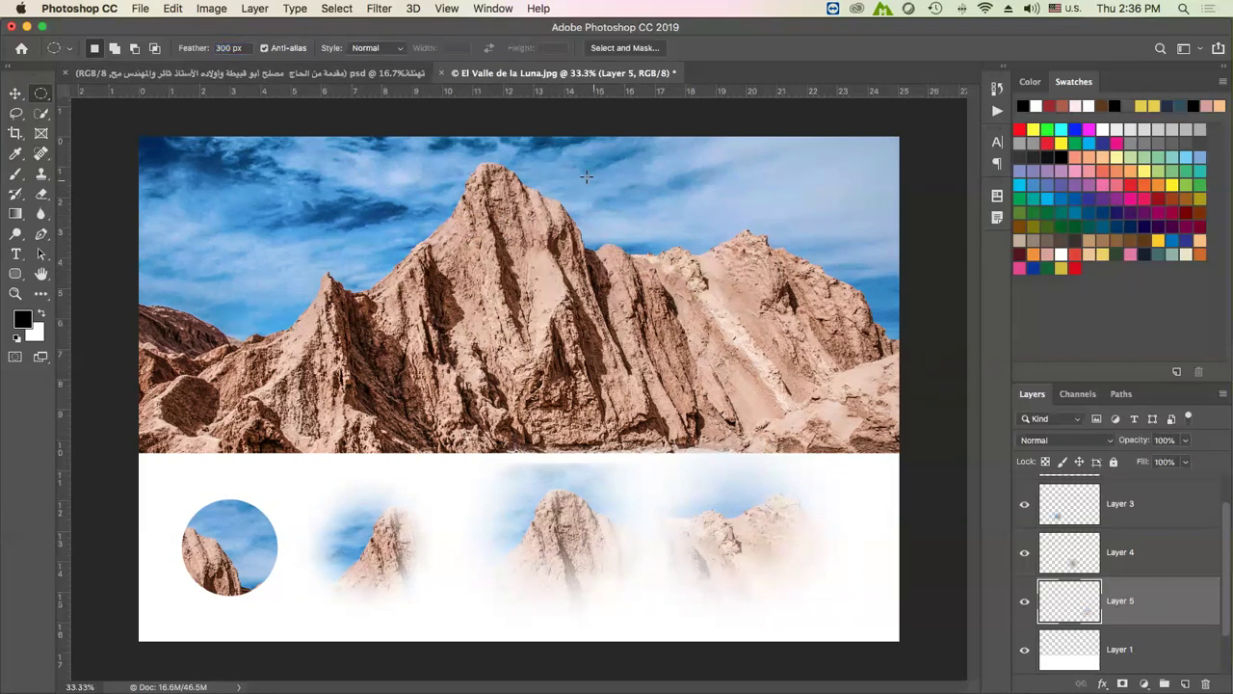
{"action": "left_click_drag", "start_coordinate": [617, 205], "coordinate": [809, 412]}
{"action": "left_click", "coordinate": [680, 285]}
{"action": "left_click", "coordinate": [228, 48]}
Review the Feather and Magnetic Lasso slides of L04.pdf full screen in Preview, then exit full screen
{"action": "left_click", "coordinate": [1040, 672]}
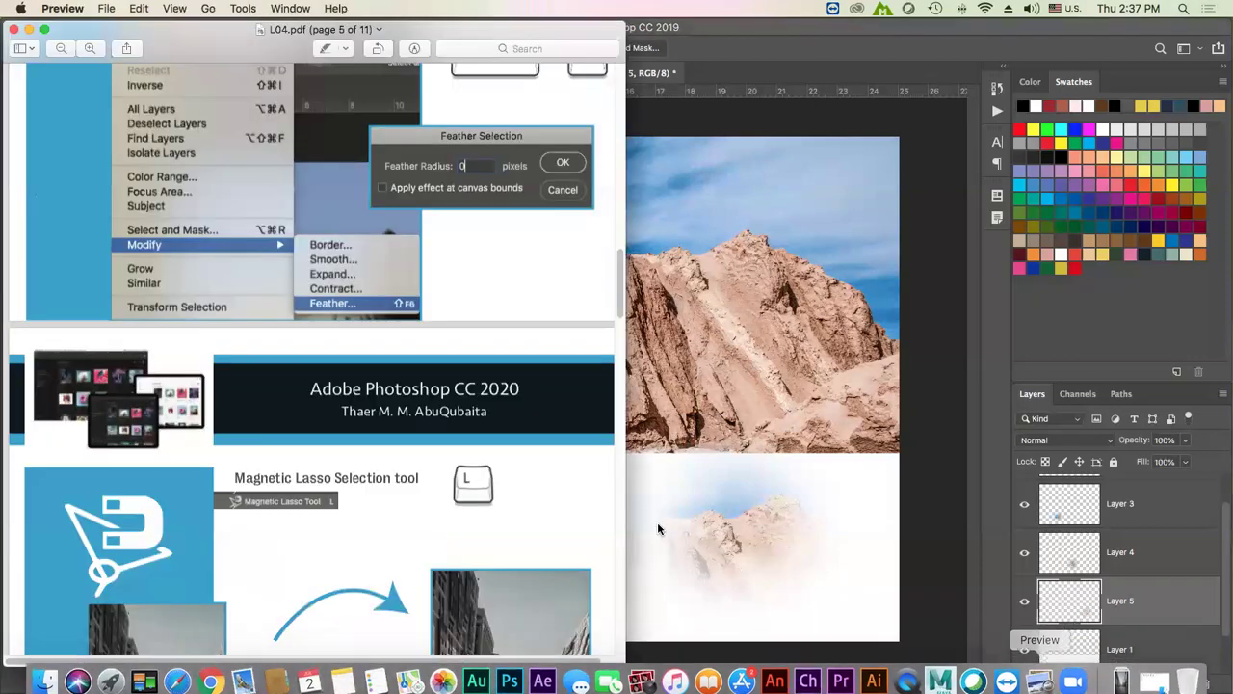
{"action": "left_click", "coordinate": [44, 29]}
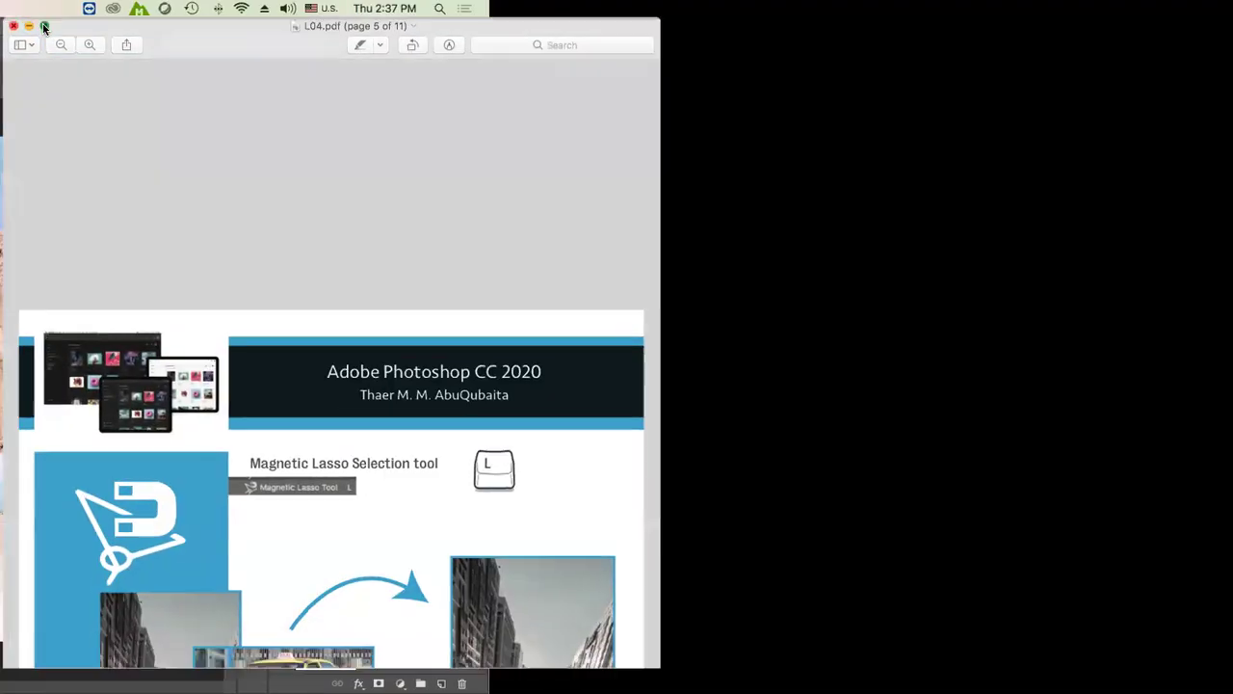
{"action": "key", "text": "Right"}
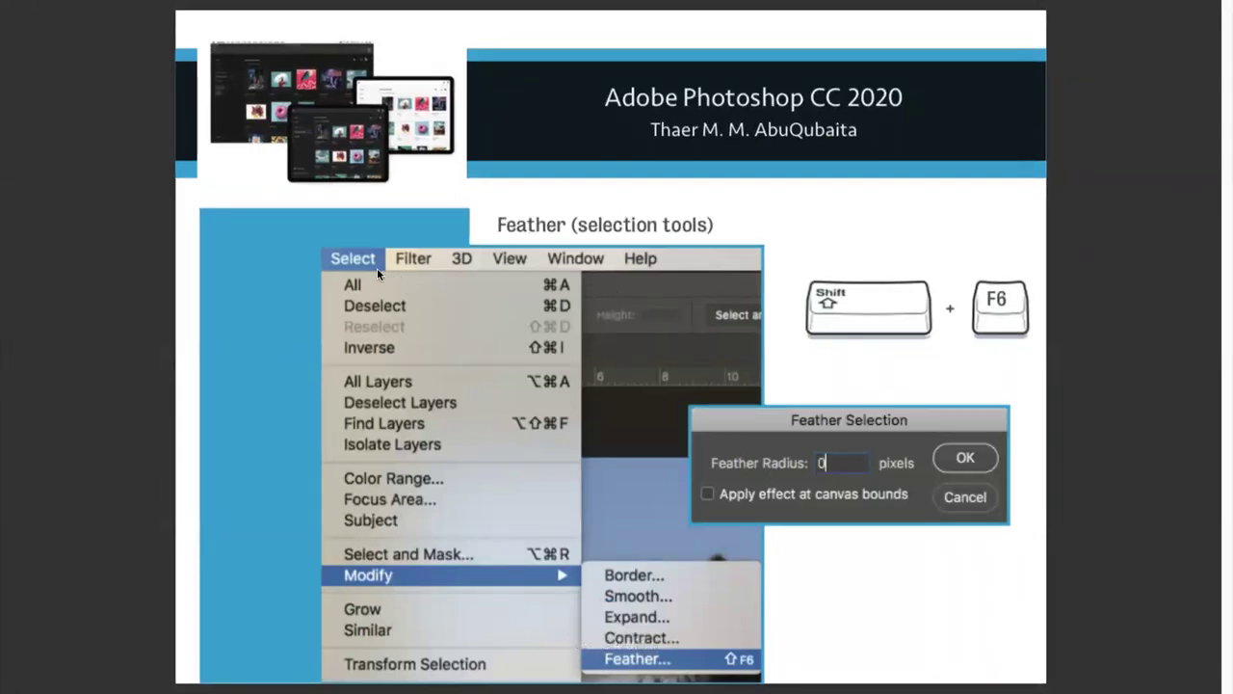
{"action": "key", "text": "Left"}
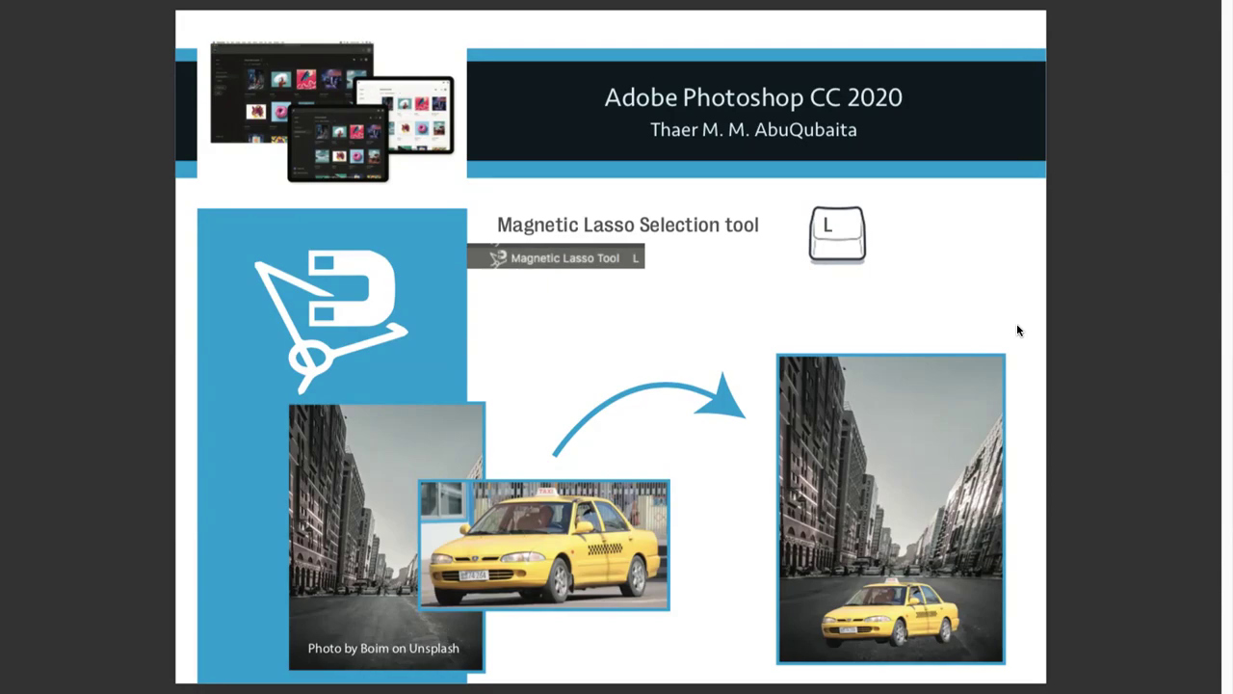
{"action": "key", "text": "Escape"}
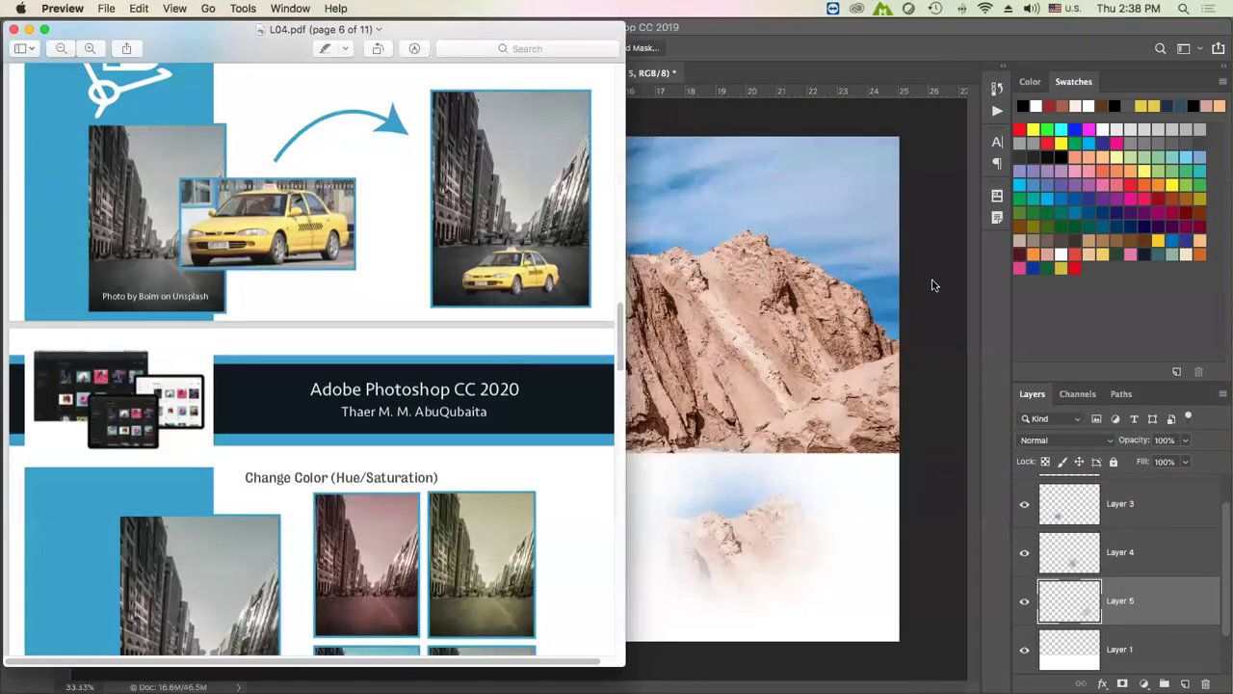
Open 01 car.jpg and the boim-bKxW90z8f5w-unsplash.jpg street photo from Exercise Files
{"action": "left_click", "coordinate": [932, 285]}
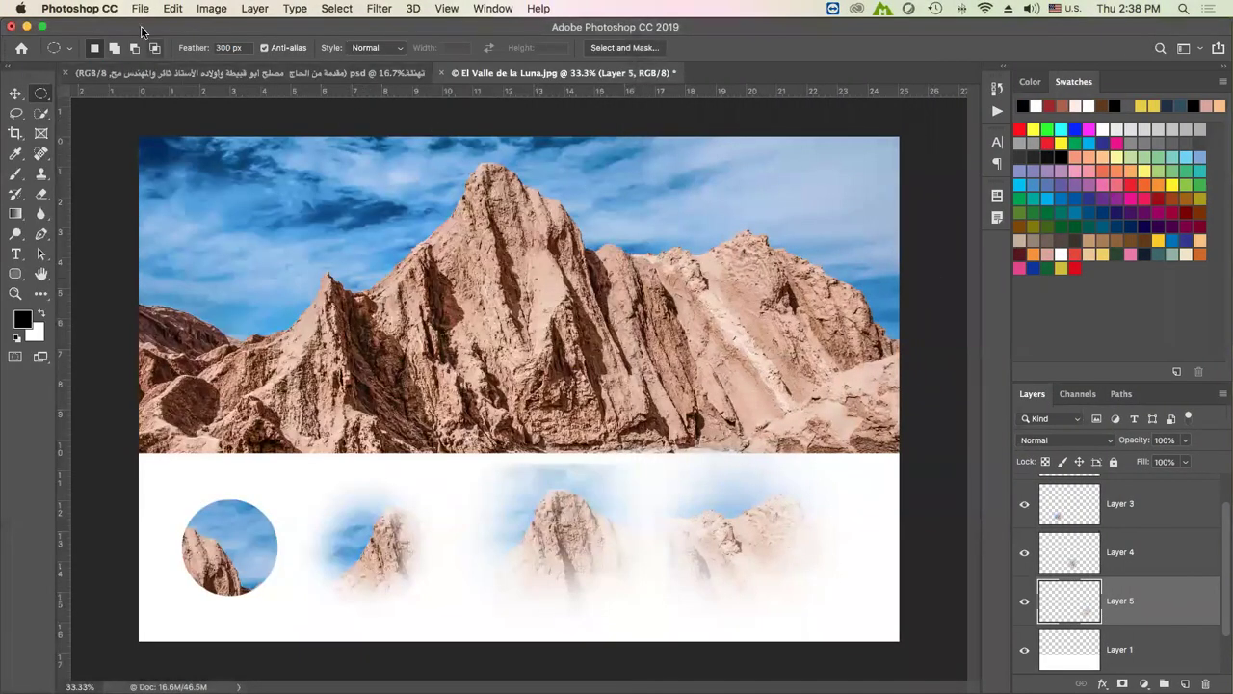
{"action": "left_click", "coordinate": [139, 8]}
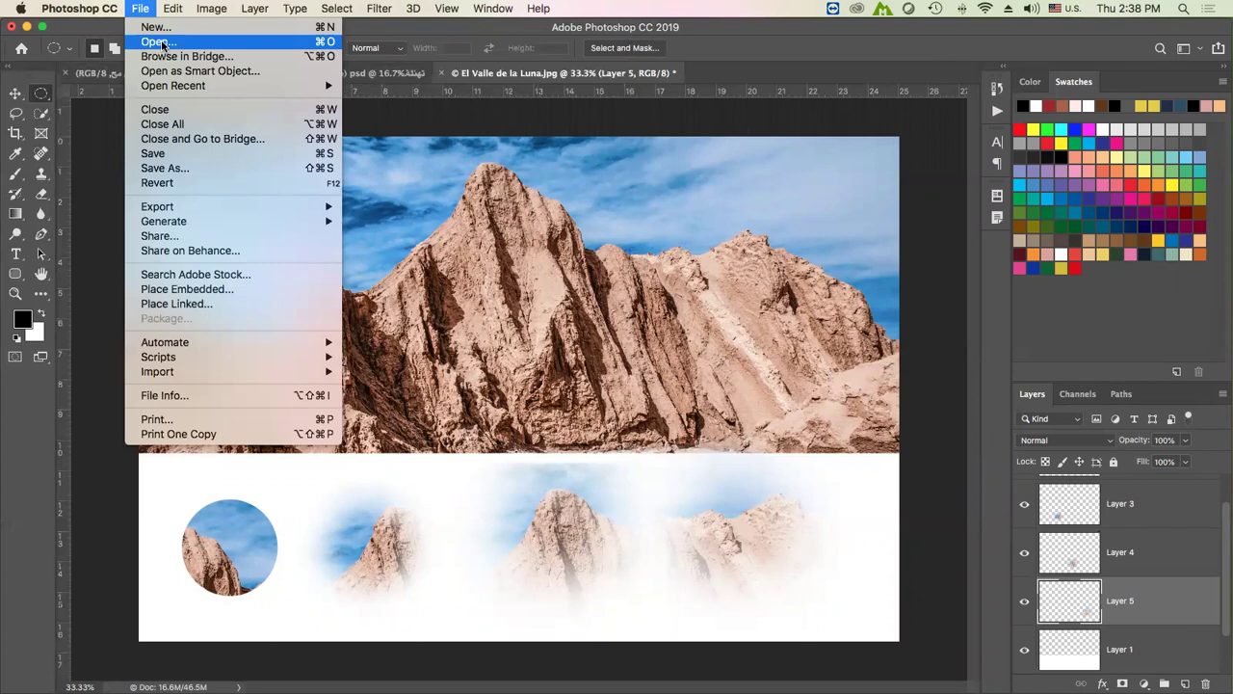
{"action": "left_click", "coordinate": [159, 42]}
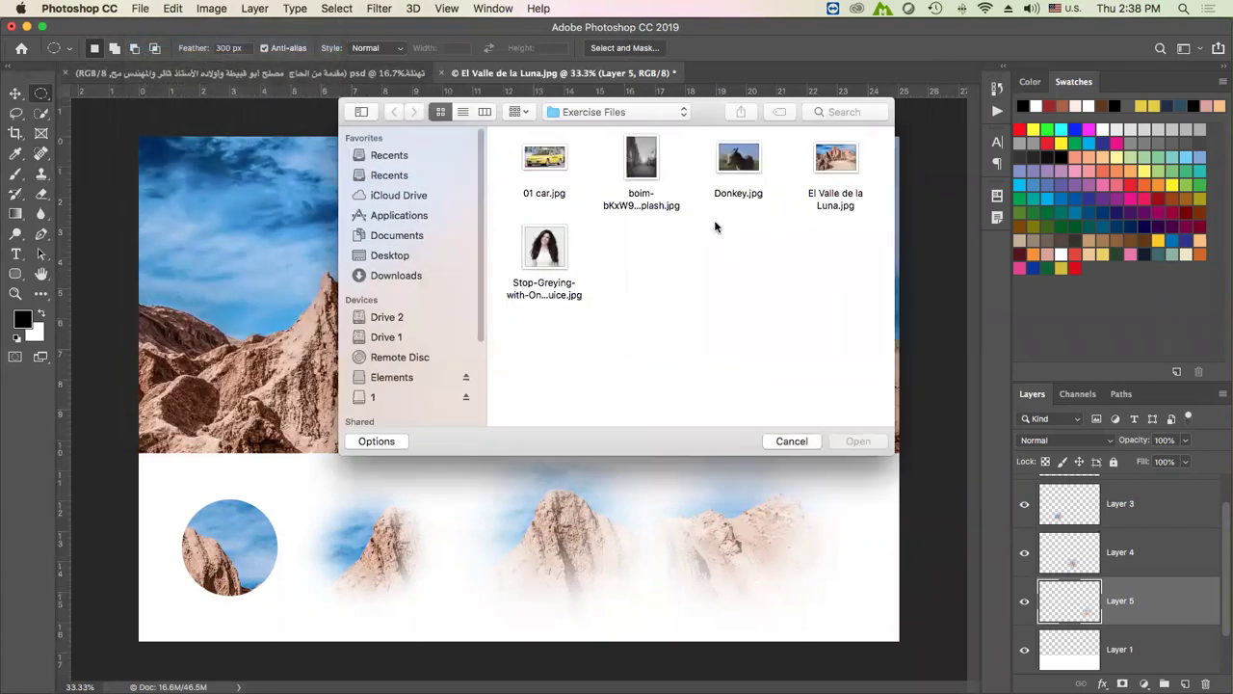
{"action": "left_click", "coordinate": [546, 166]}
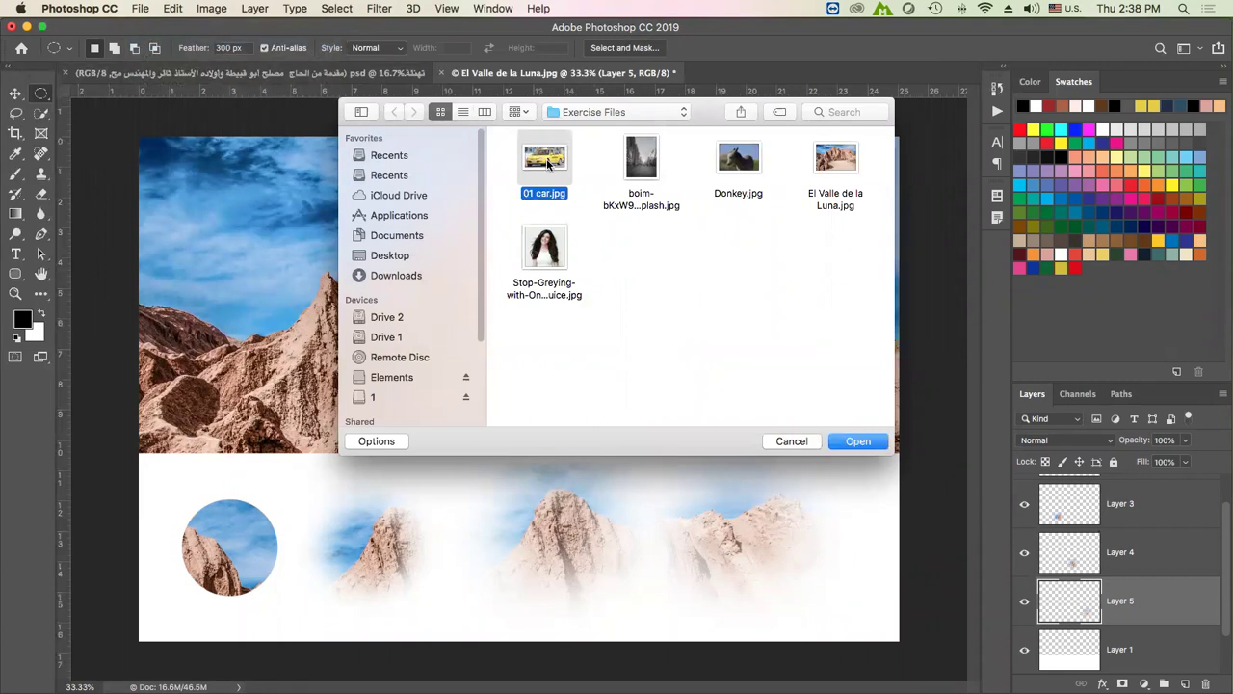
{"action": "left_click", "coordinate": [659, 158], "text": "super"}
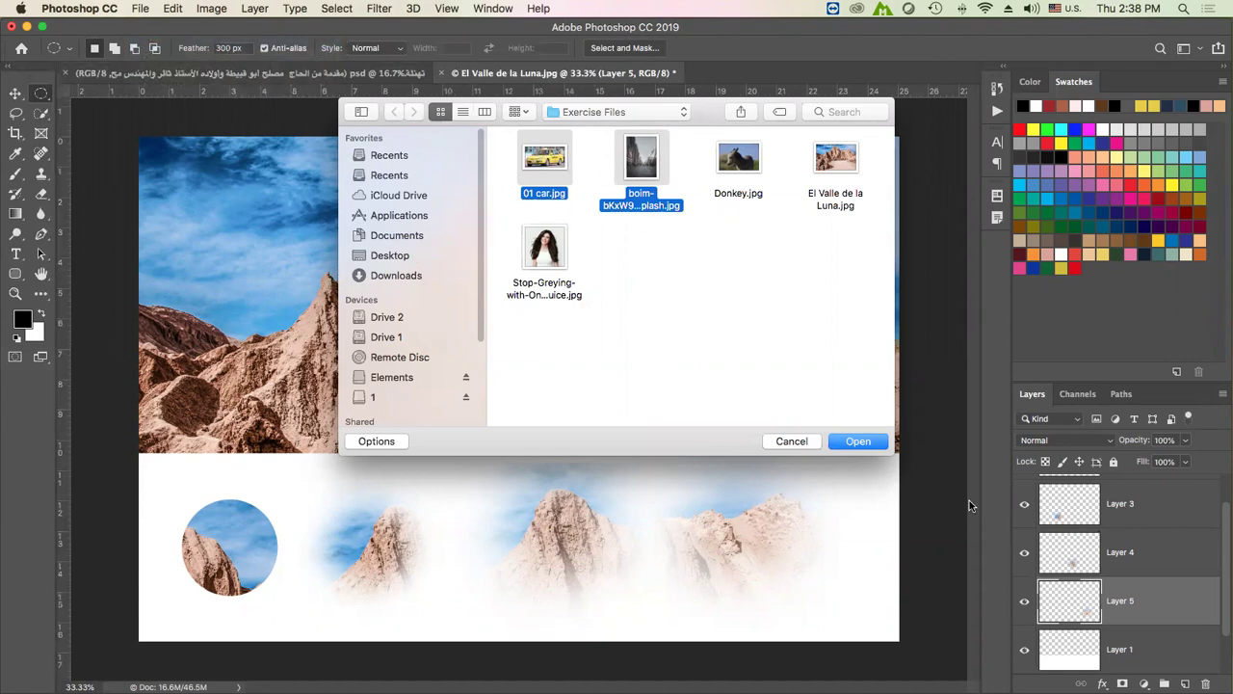
{"action": "left_click", "coordinate": [857, 441]}
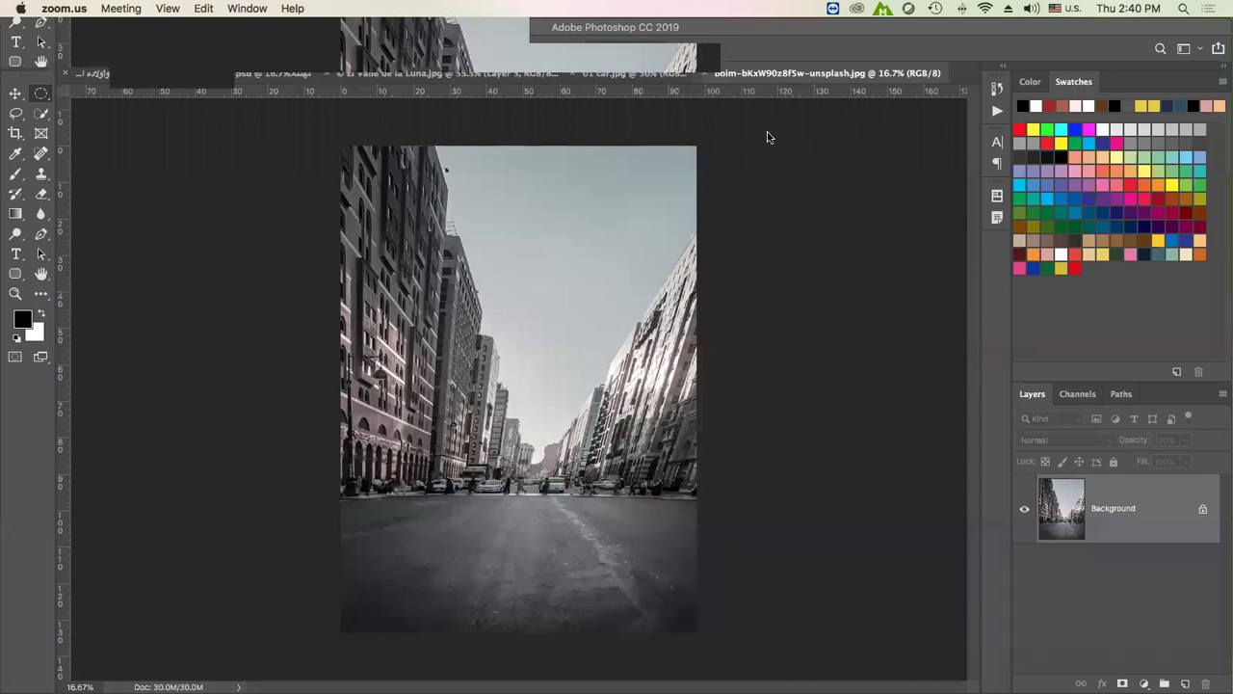
Compare the taxi and street photo tabs, ending on 01 car.jpg, and choose the Lasso tool
{"action": "left_click", "coordinate": [648, 80]}
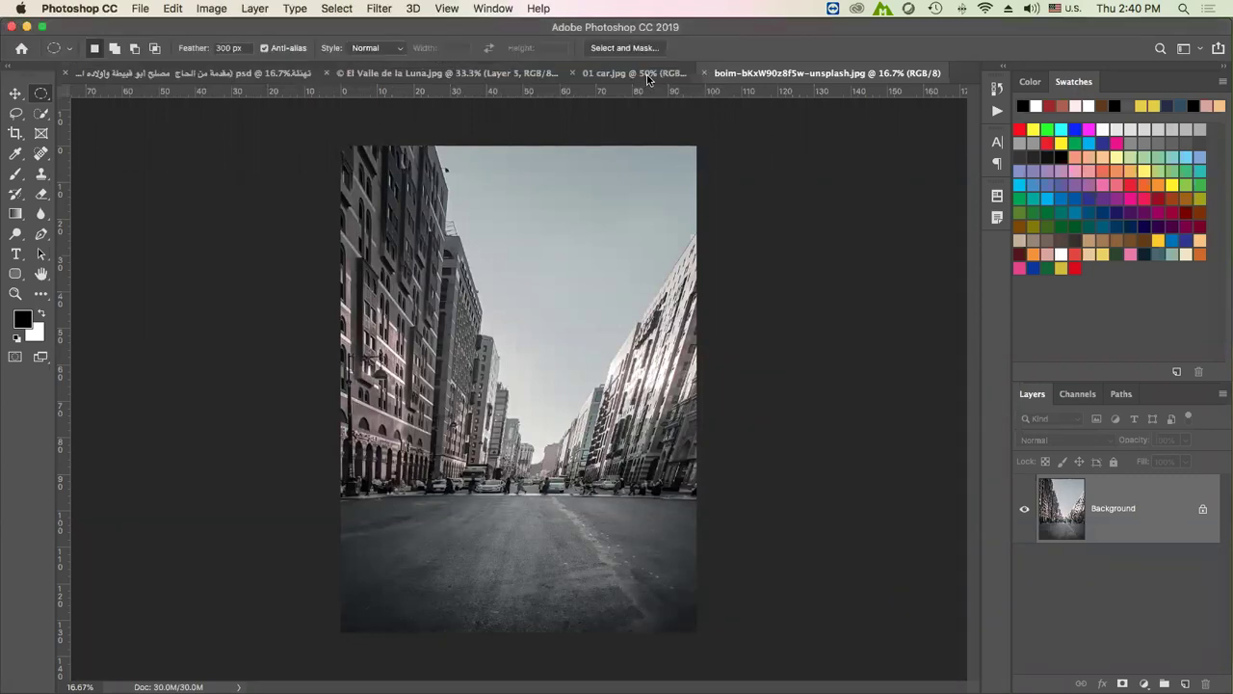
{"action": "left_click", "coordinate": [636, 74]}
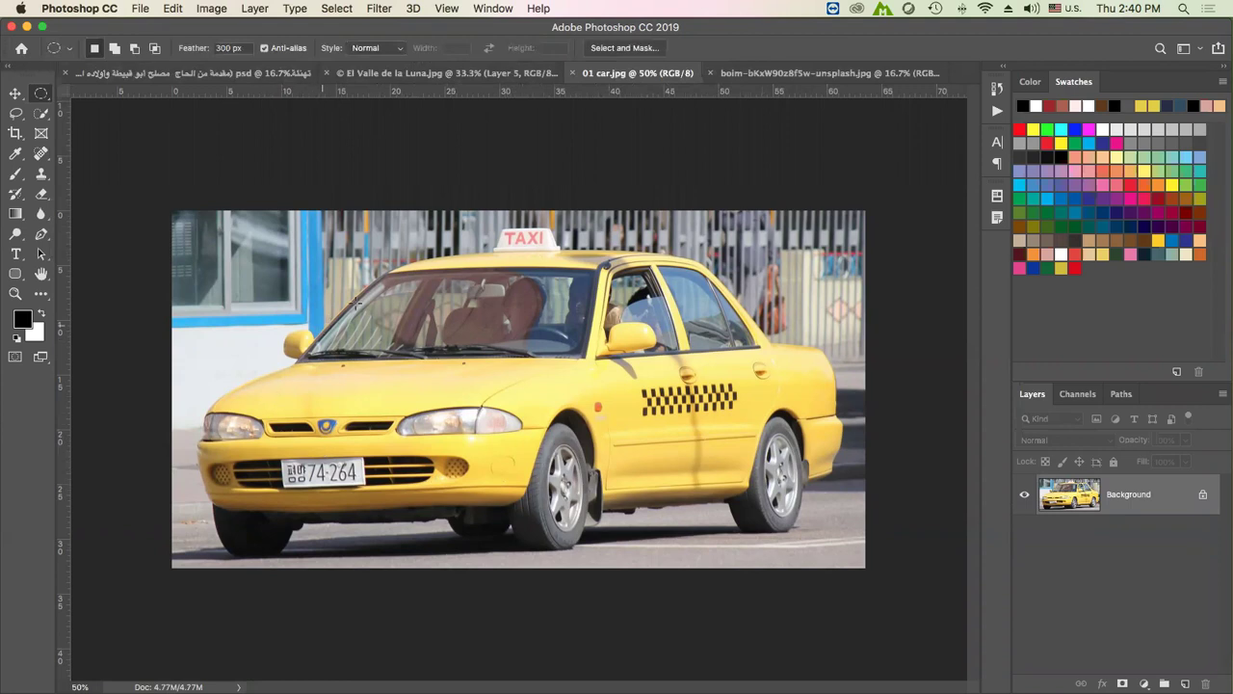
{"action": "left_click", "coordinate": [725, 75]}
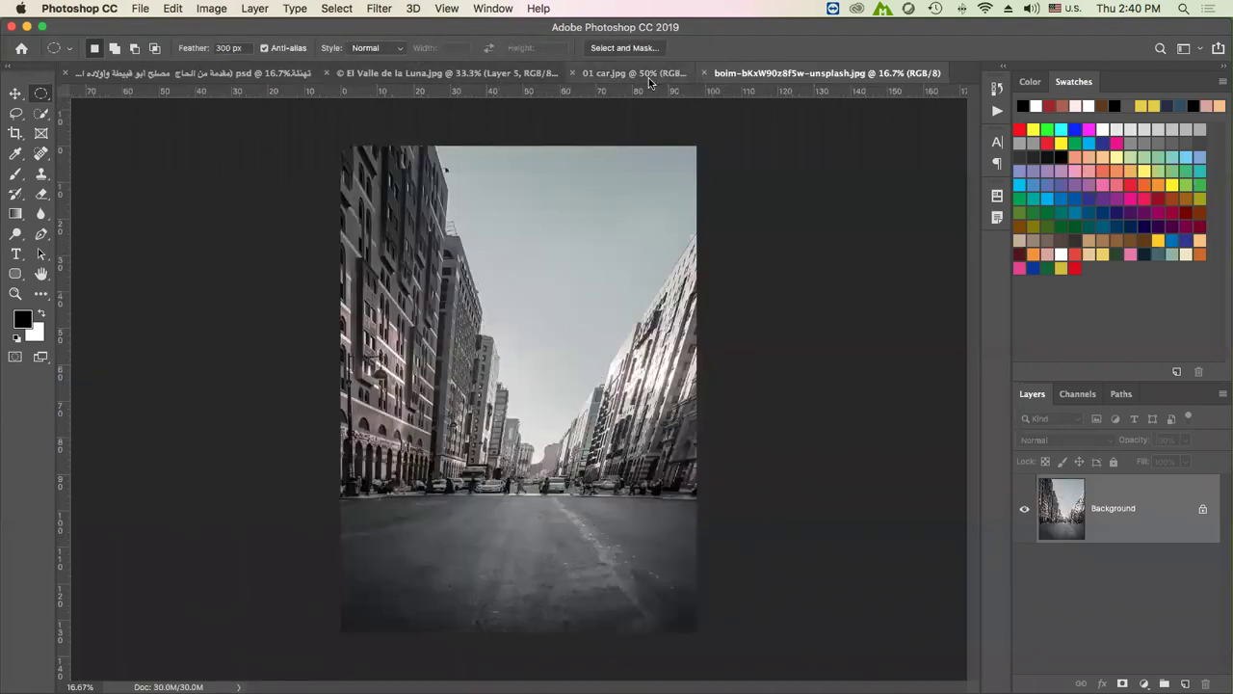
{"action": "left_click", "coordinate": [649, 81]}
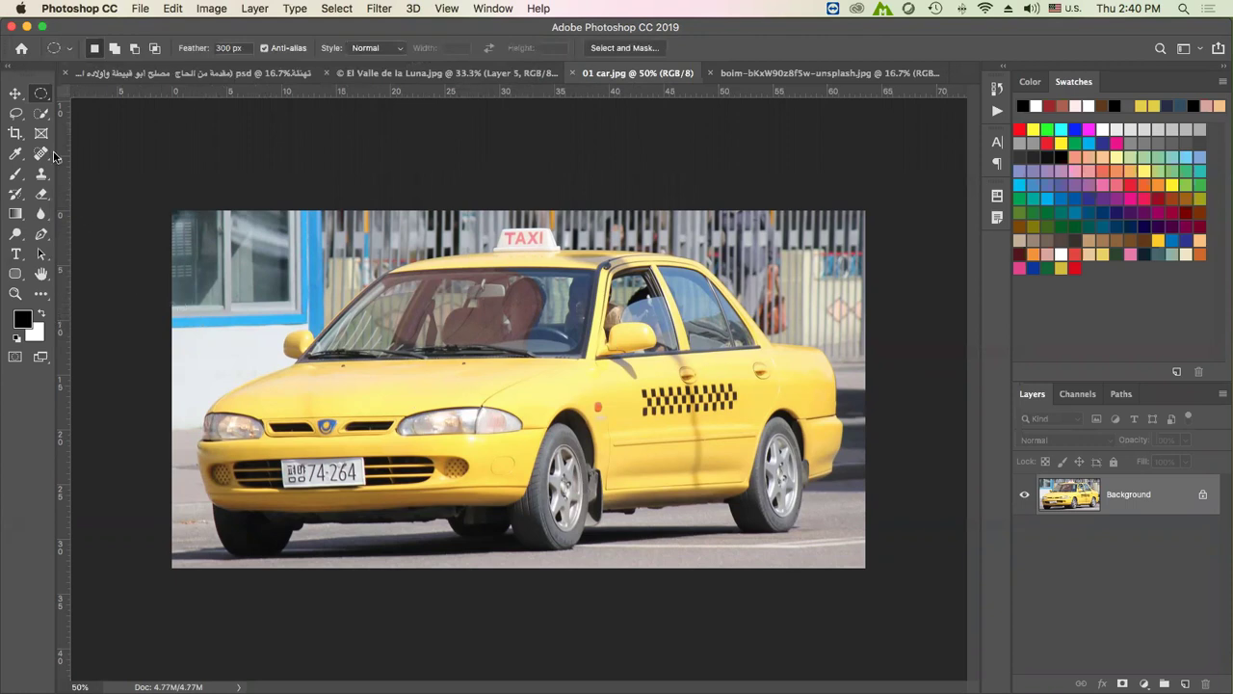
{"action": "left_click", "coordinate": [19, 115]}
Switch to the Magnetic Lasso tool, with 10 px width and 10% contrast
{"action": "right_click", "coordinate": [24, 118]}
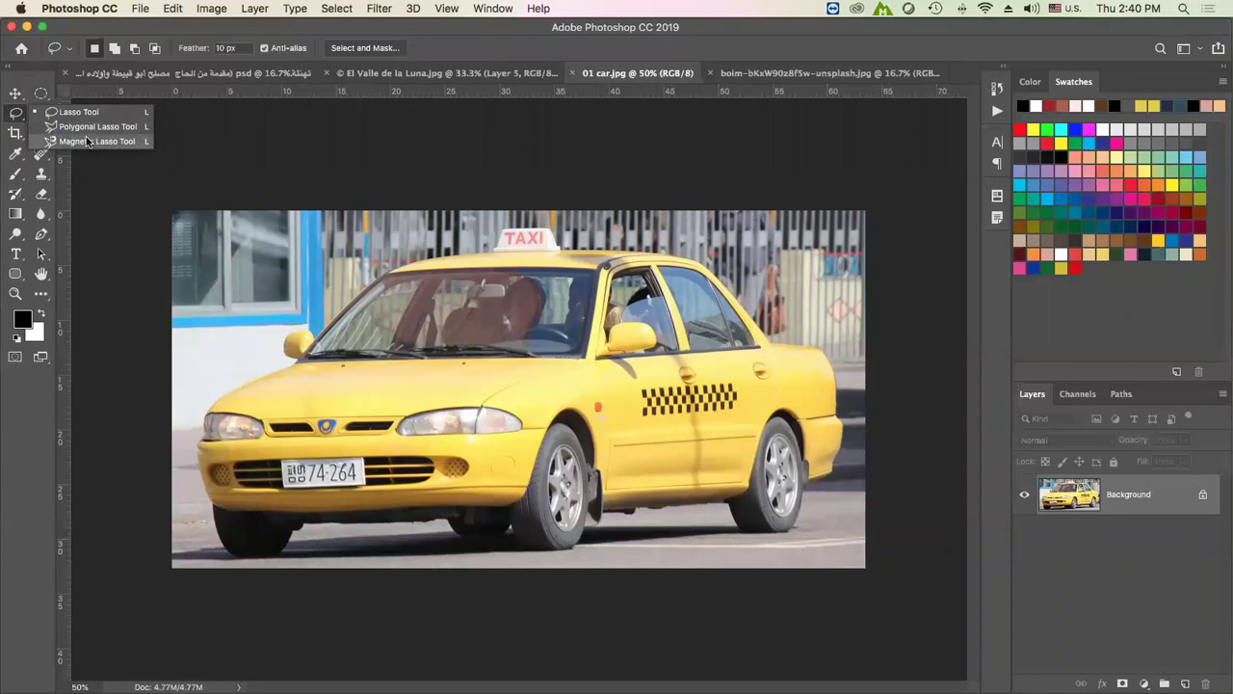
{"action": "left_click", "coordinate": [42, 108]}
{"action": "left_click", "coordinate": [40, 154]}
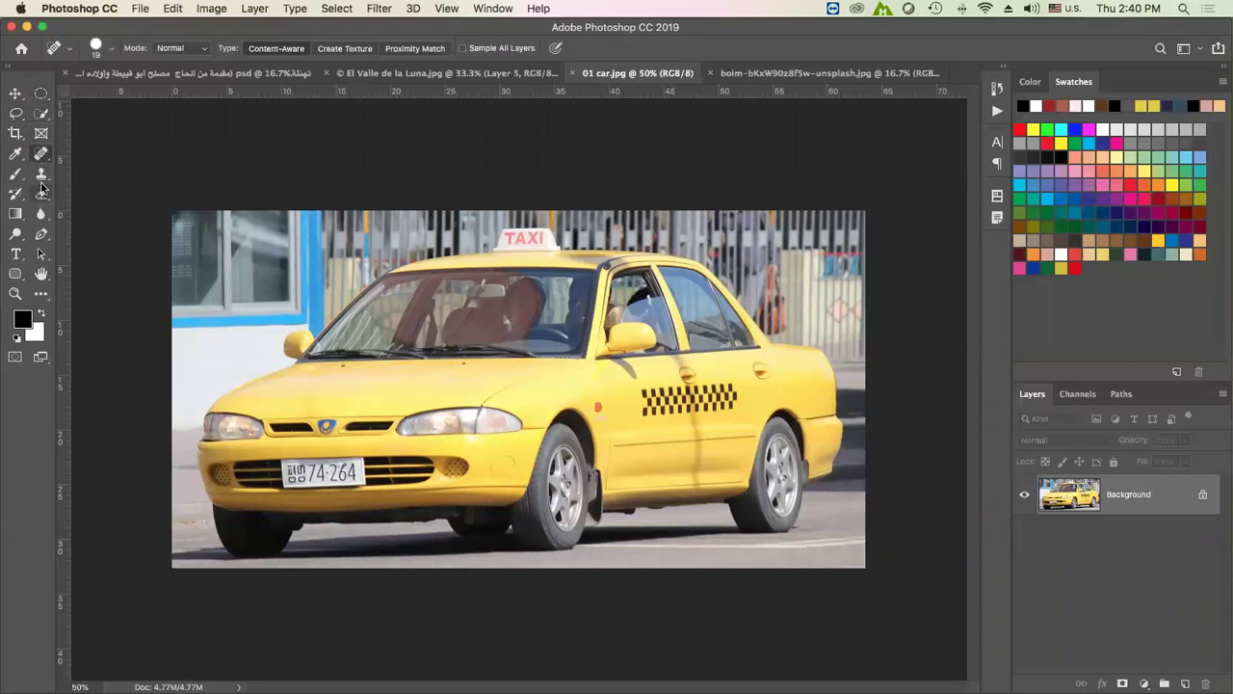
{"action": "key", "text": "l"}
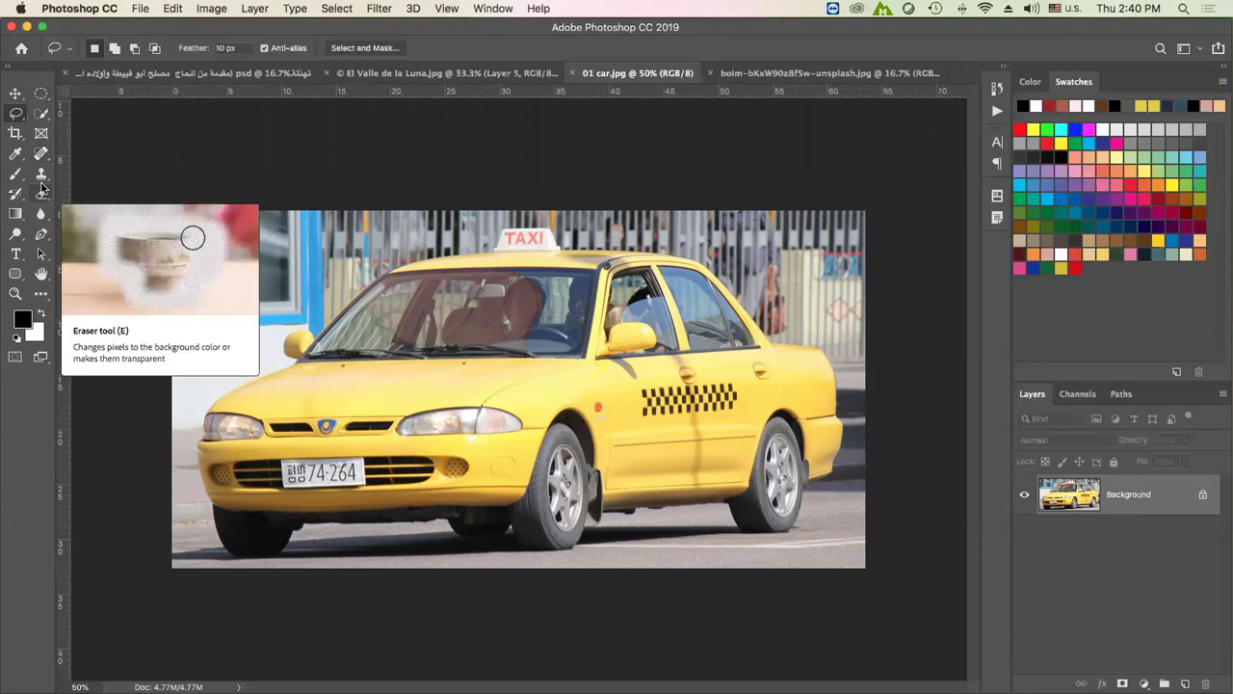
{"action": "key", "text": "shift+l"}
{"action": "key", "text": "shift+l"}
{"action": "key", "text": "shift+l"}
{"action": "key", "text": "shift+l"}
{"action": "key", "text": "shift+l"}
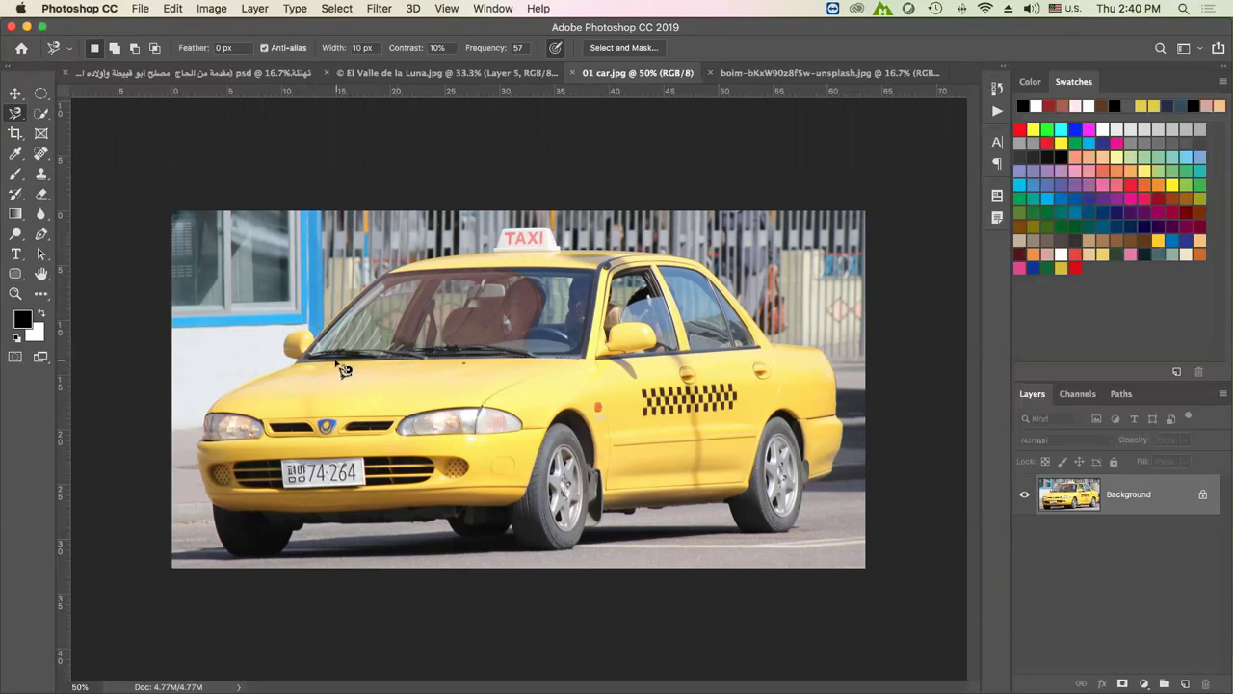
Zoom to 200% on the taxi's mirror and windshield, with rulers shown
{"action": "key", "text": "ctrl+plus"}
{"action": "key", "text": "ctrl+plus"}
{"action": "key", "text": "ctrl+plus"}
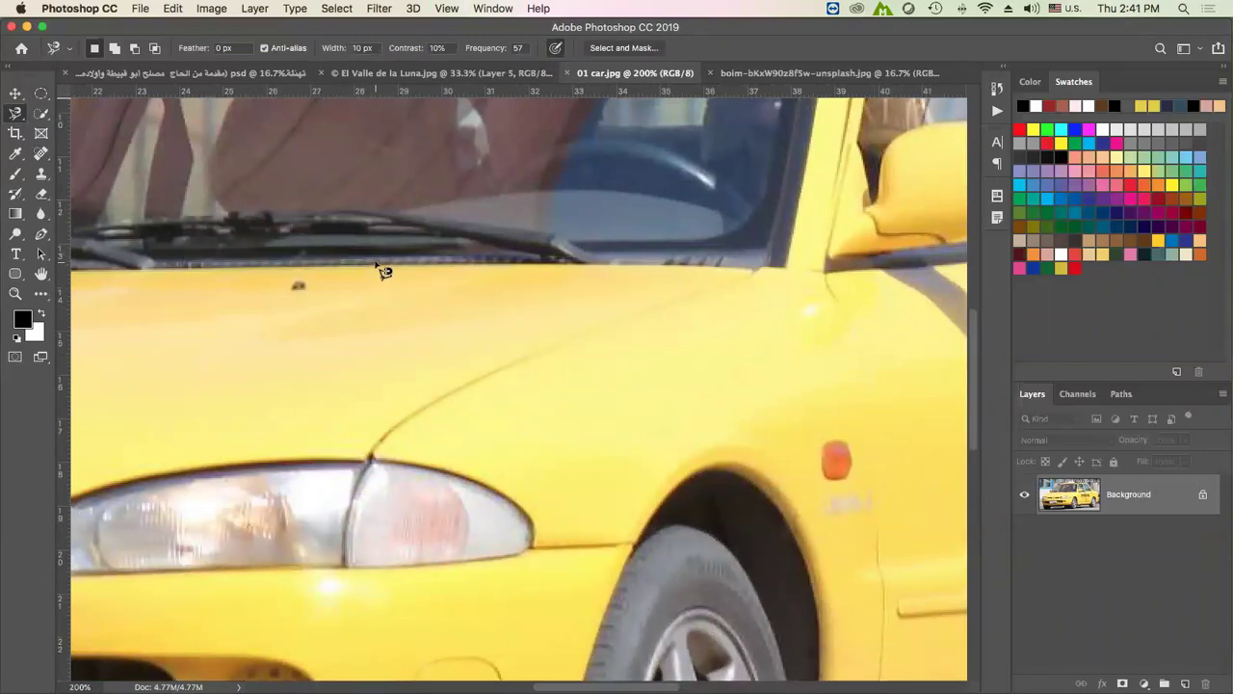
{"action": "mouse_move", "coordinate": [179, 223]}
{"action": "left_mouse_down"}
{"action": "mouse_move", "coordinate": [539, 302]}
{"action": "mouse_move", "coordinate": [722, 295]}
{"action": "left_mouse_up"}
{"action": "left_click_drag", "start_coordinate": [167, 333], "coordinate": [412, 359]}
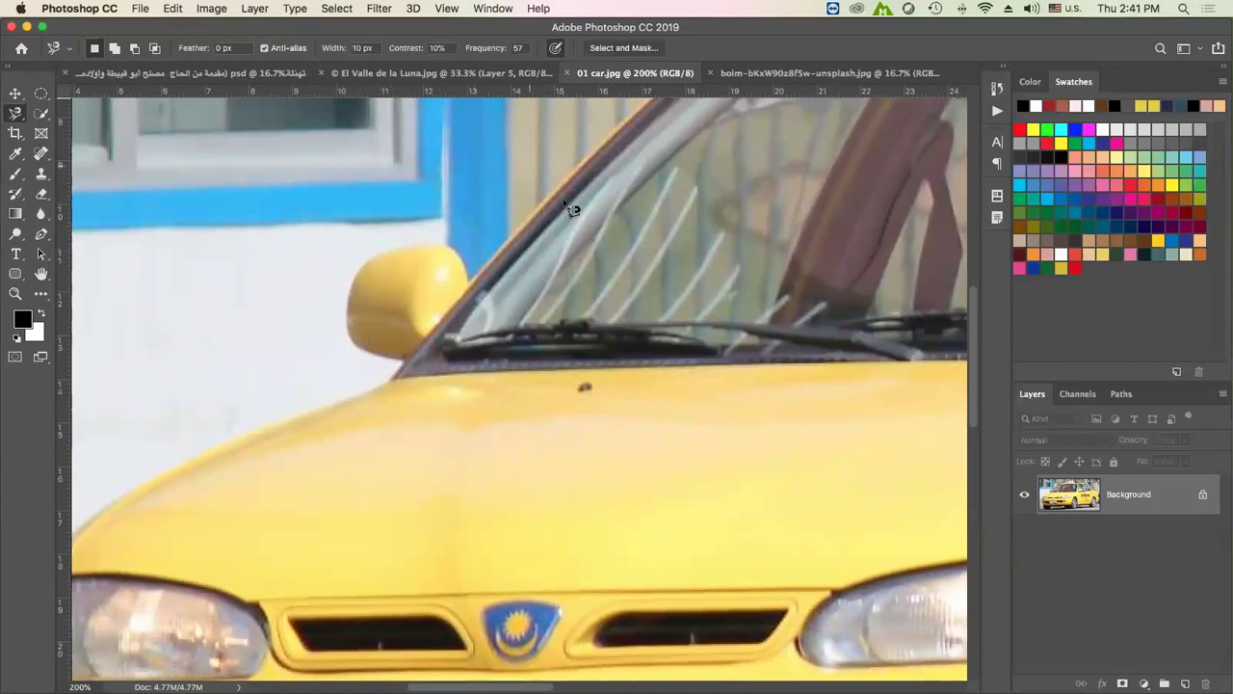
{"action": "mouse_move", "coordinate": [641, 209]}
{"action": "left_mouse_down"}
{"action": "mouse_move", "coordinate": [509, 430]}
{"action": "mouse_move", "coordinate": [721, 116]}
{"action": "mouse_move", "coordinate": [627, 276]}
{"action": "mouse_move", "coordinate": [567, 241]}
{"action": "mouse_move", "coordinate": [644, 211]}
{"action": "left_mouse_up"}
{"action": "key", "text": "ctrl+r"}
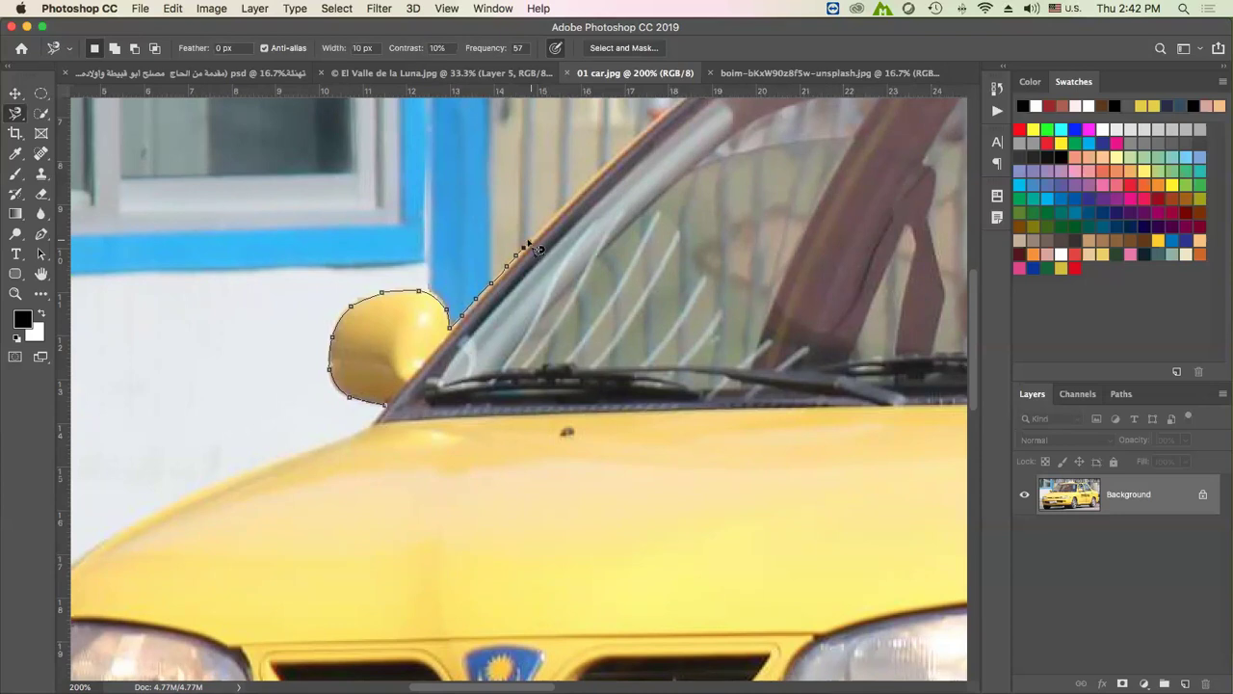
Trace a trial Magnetic Lasso outline around the windshield and side mirror
{"action": "left_click", "coordinate": [891, 208]}
{"action": "left_click", "coordinate": [927, 300]}
{"action": "scroll", "coordinate": [917, 515], "scroll_direction": "down", "scroll_amount": 2}
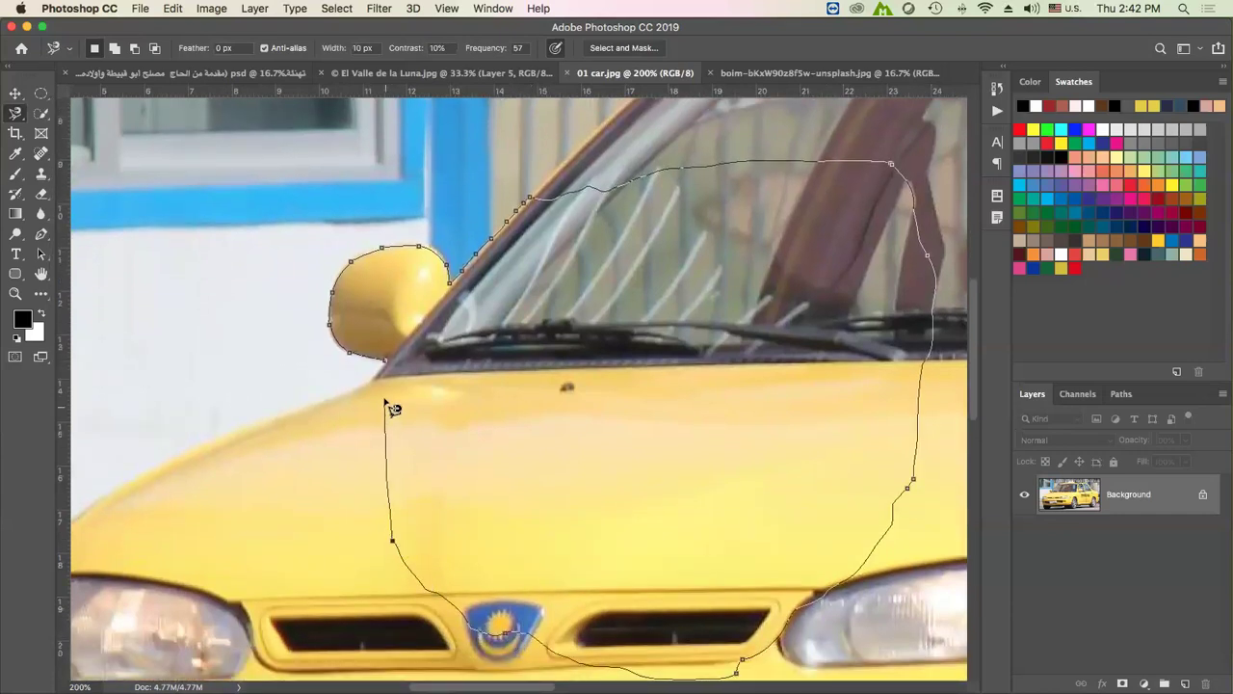
{"action": "left_click", "coordinate": [412, 340]}
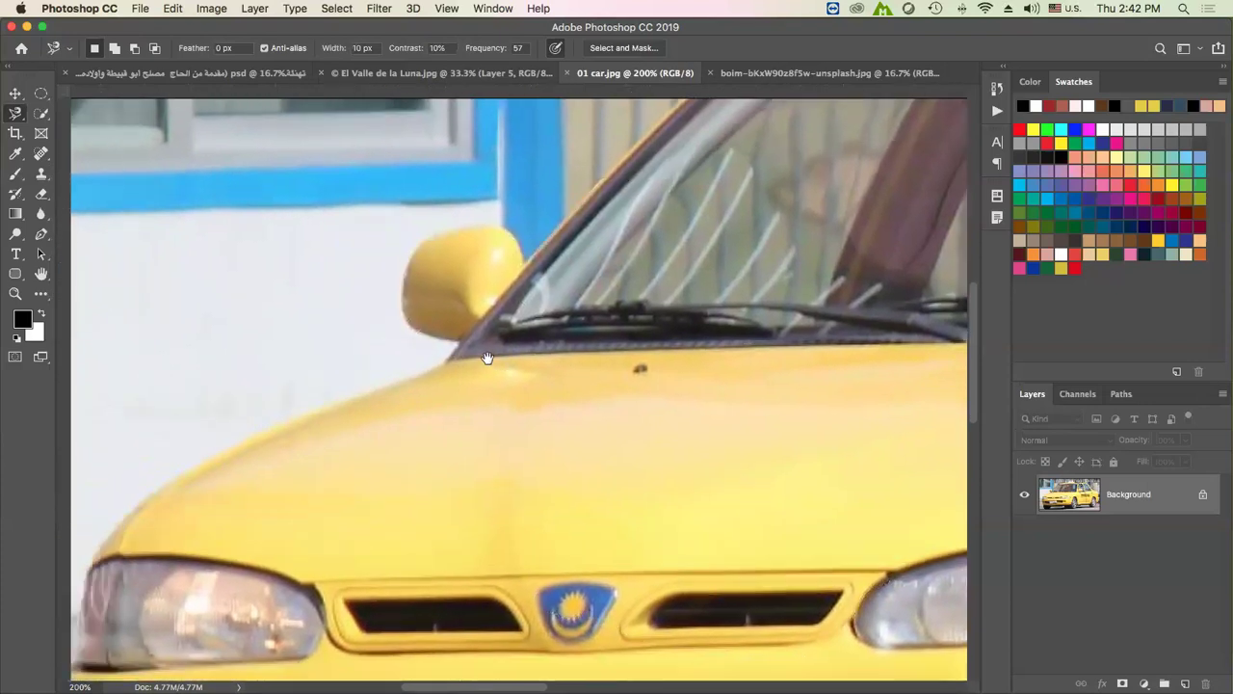
Start an added outline where the mirror meets the hood, tracing toward the bumper
{"action": "left_click_drag", "start_coordinate": [390, 393], "coordinate": [573, 335]}
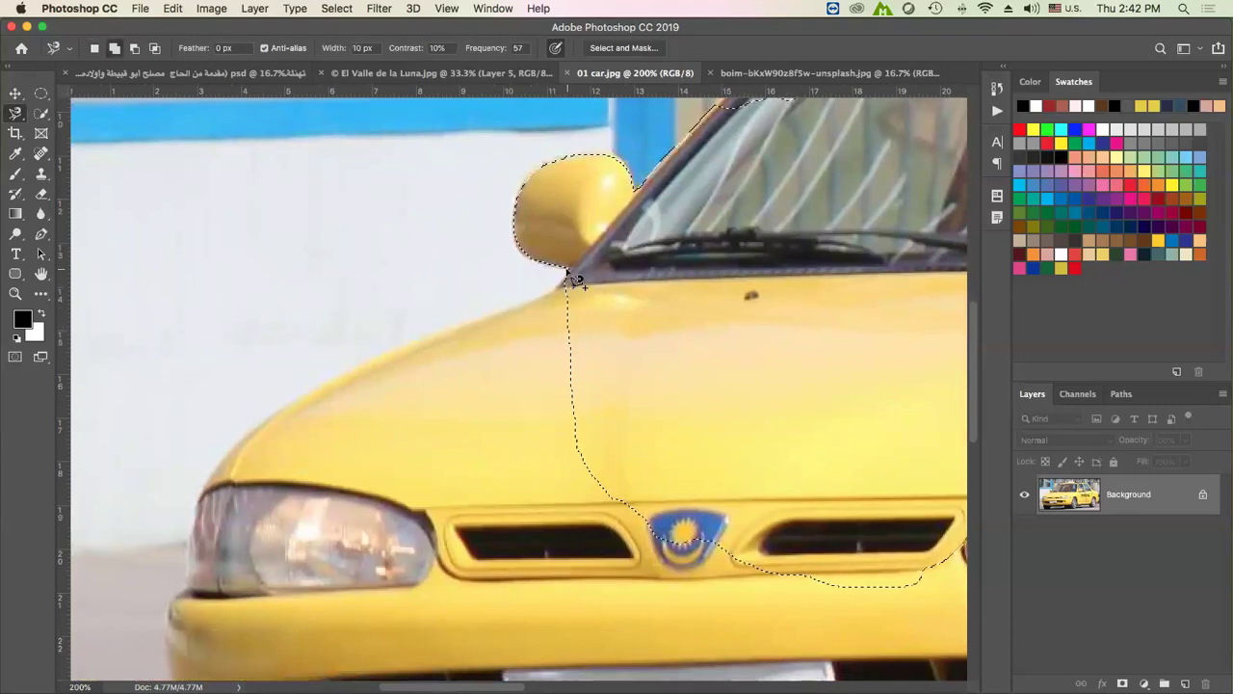
{"action": "key", "text": "shift"}
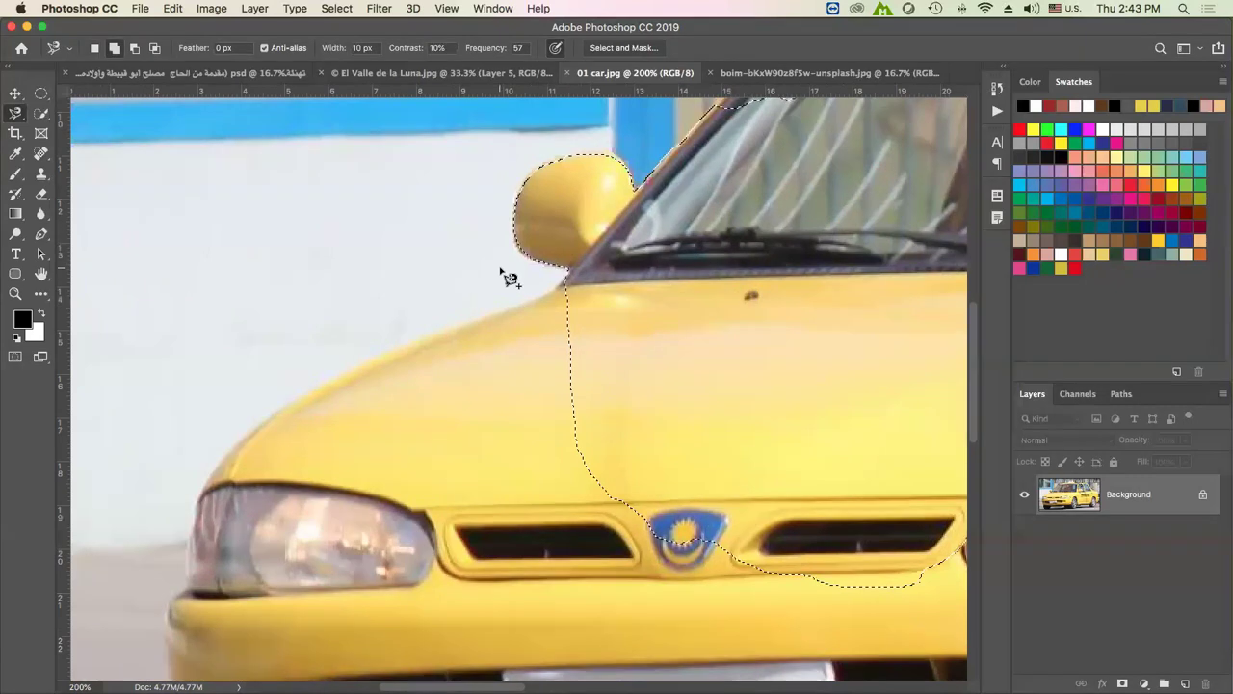
{"action": "left_click", "coordinate": [562, 288]}
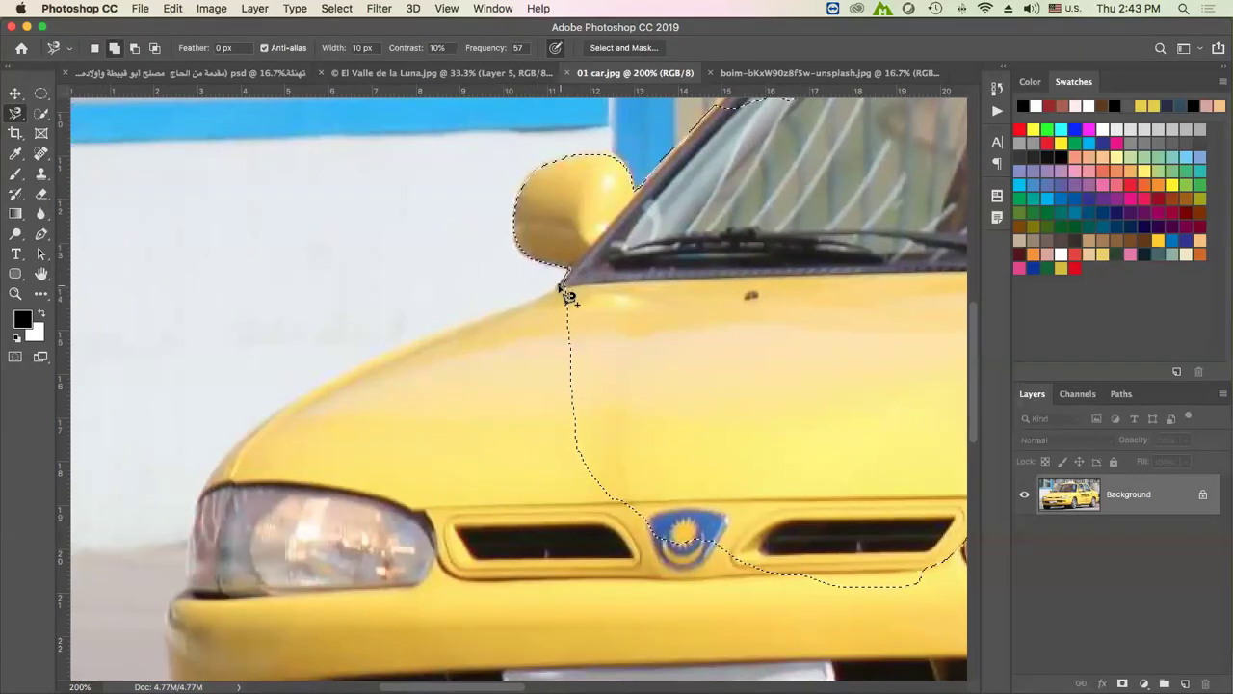
{"action": "left_click", "coordinate": [517, 304]}
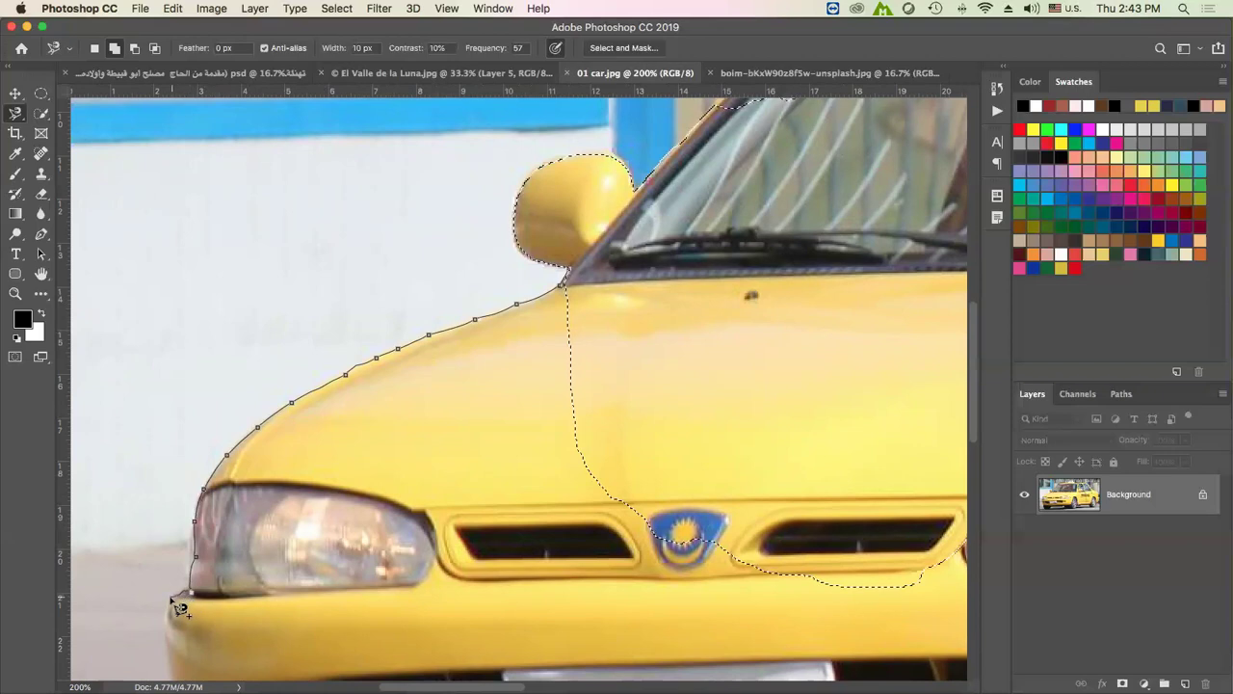
{"action": "scroll", "coordinate": [180, 565], "scroll_direction": "down", "scroll_amount": 5}
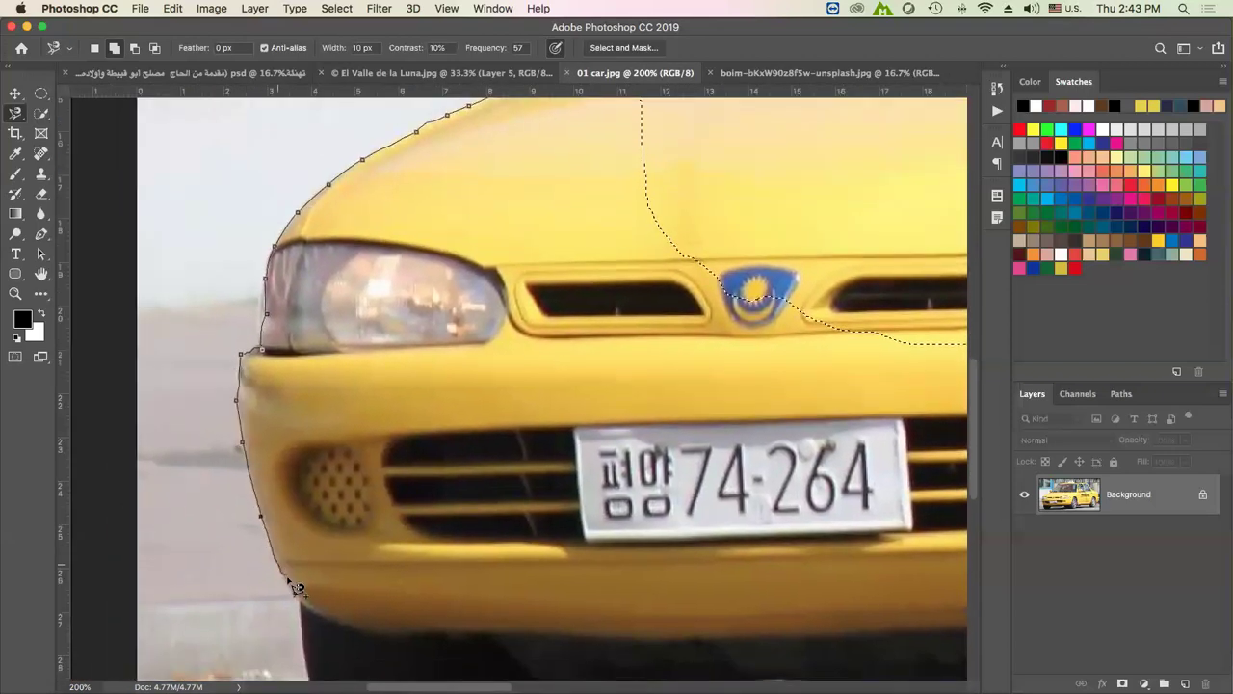
{"action": "left_click_drag", "start_coordinate": [300, 597], "coordinate": [306, 435]}
Continue the outline down the front tyre and along the car's underside
{"action": "key", "text": "super+r"}
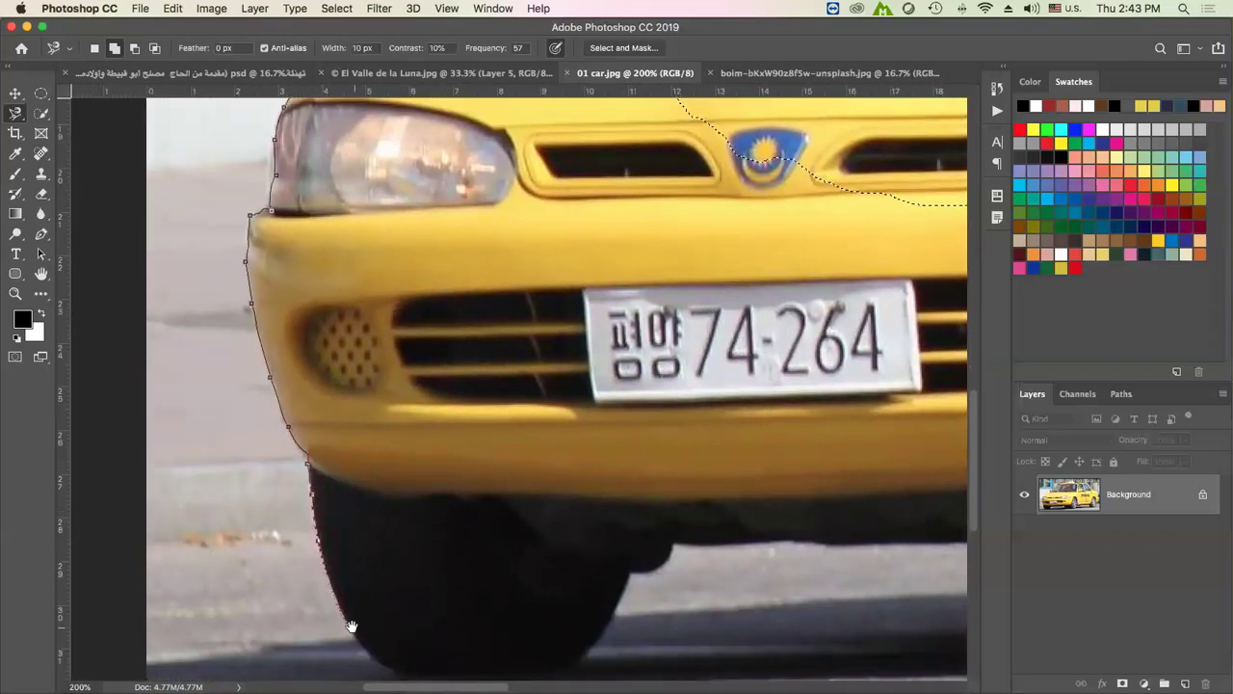
{"action": "scroll", "coordinate": [352, 631], "scroll_direction": "down", "scroll_amount": 3}
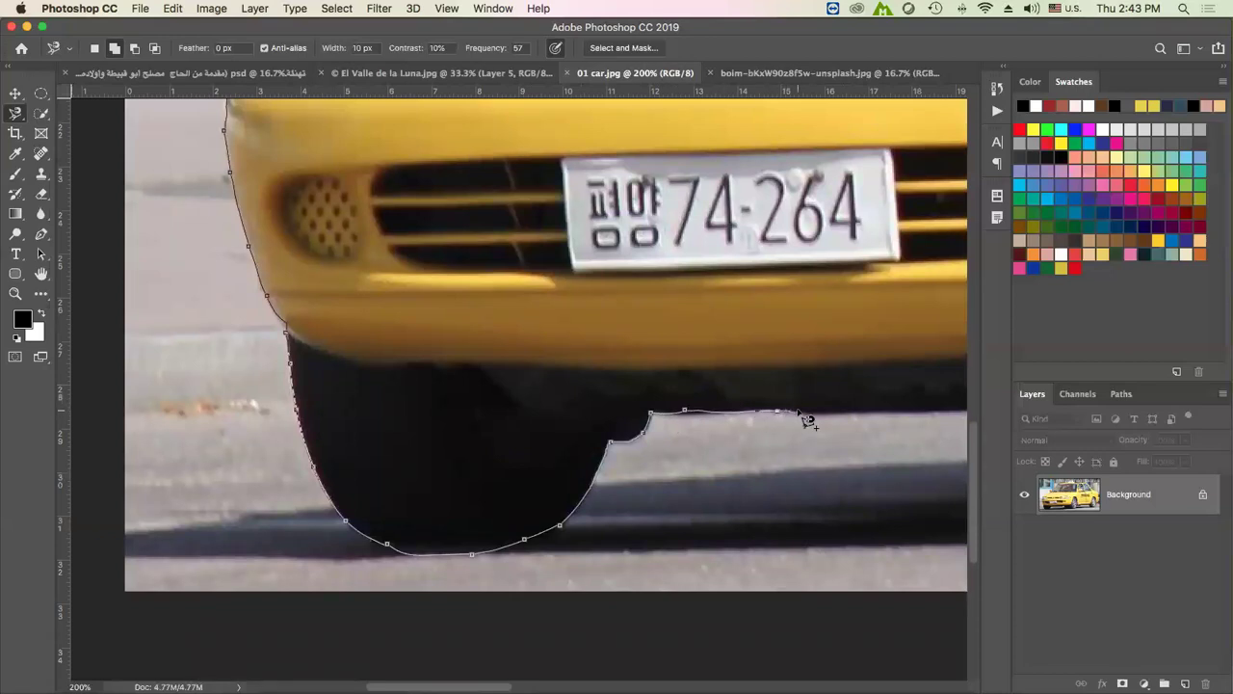
{"action": "left_click_drag", "start_coordinate": [804, 418], "coordinate": [585, 421]}
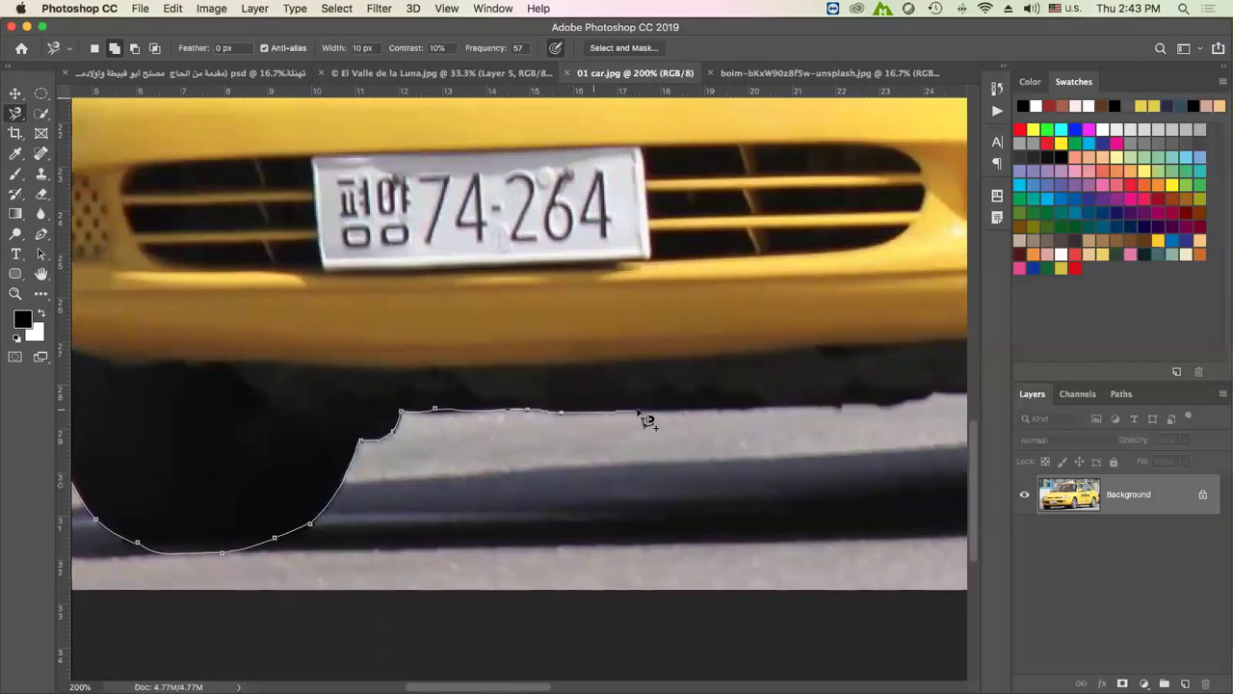
{"action": "left_click_drag", "start_coordinate": [729, 404], "coordinate": [370, 421]}
{"action": "key", "text": "ctrl+r"}
{"action": "mouse_move", "coordinate": [582, 431]}
{"action": "left_mouse_down"}
{"action": "mouse_move", "coordinate": [664, 488]}
{"action": "mouse_move", "coordinate": [735, 497]}
{"action": "mouse_move", "coordinate": [874, 448]}
{"action": "mouse_move", "coordinate": [725, 436]}
{"action": "mouse_move", "coordinate": [777, 512]}
{"action": "mouse_move", "coordinate": [819, 522]}
{"action": "mouse_move", "coordinate": [916, 501]}
{"action": "mouse_move", "coordinate": [689, 511]}
{"action": "mouse_move", "coordinate": [788, 416]}
{"action": "mouse_move", "coordinate": [821, 418]}
{"action": "mouse_move", "coordinate": [645, 383]}
{"action": "left_mouse_up"}
{"action": "key", "text": "ctrl+r"}
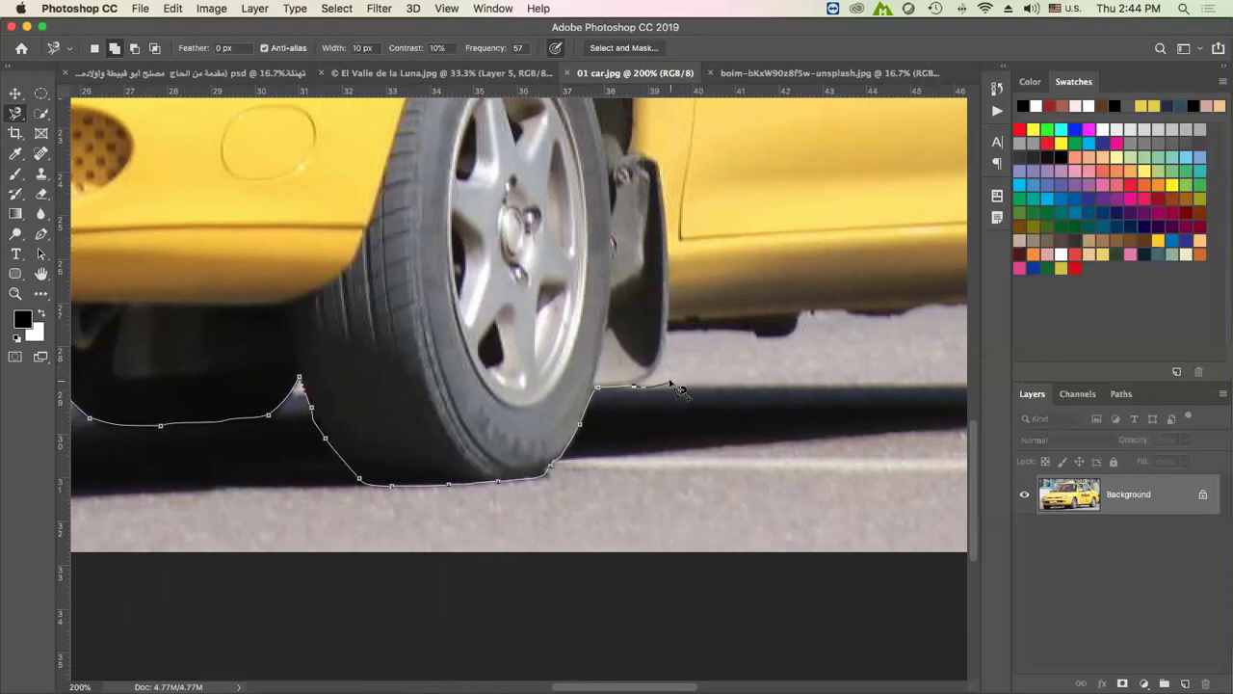
Delete the stray anchor and trace around the rear tyre up the rear bumper
{"action": "key", "text": "Delete"}
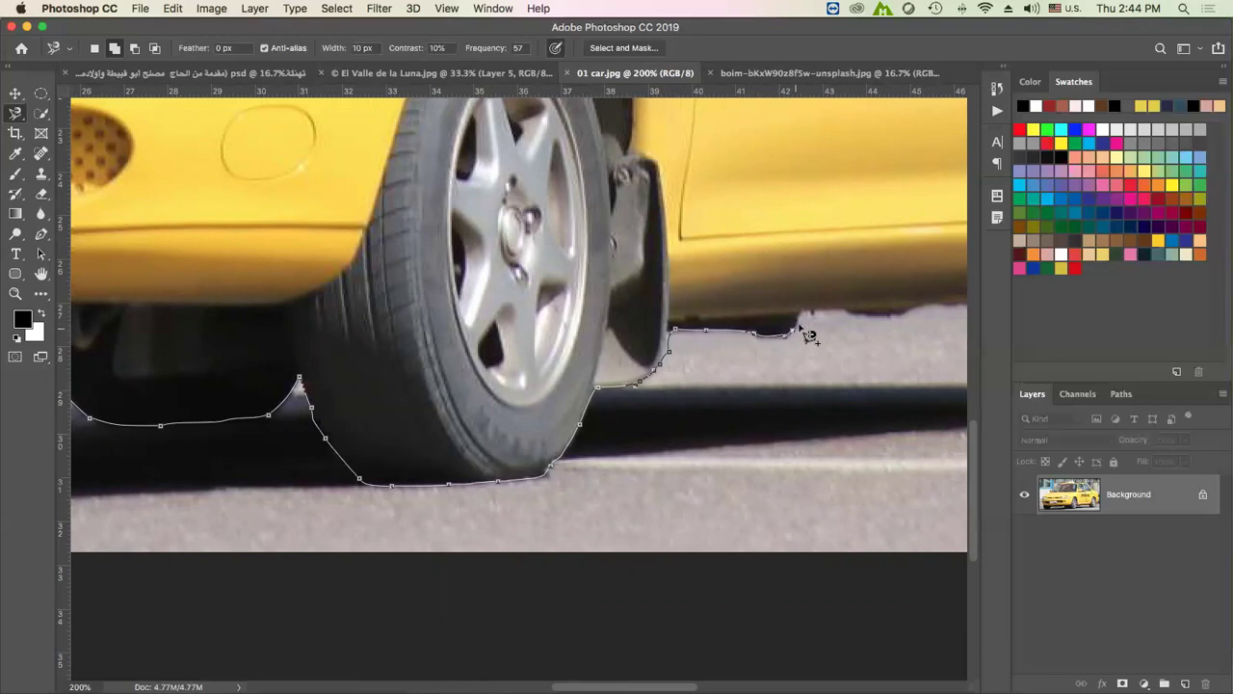
{"action": "left_click_drag", "start_coordinate": [810, 323], "coordinate": [655, 338]}
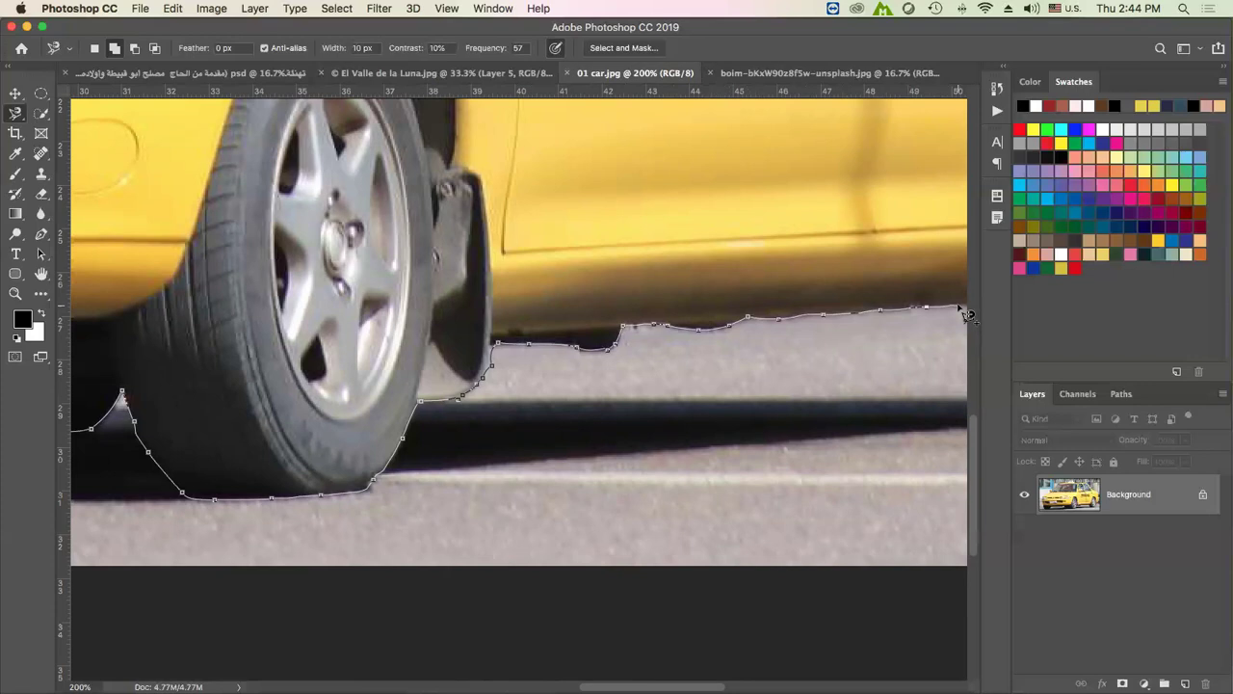
{"action": "left_click_drag", "start_coordinate": [956, 305], "coordinate": [447, 334]}
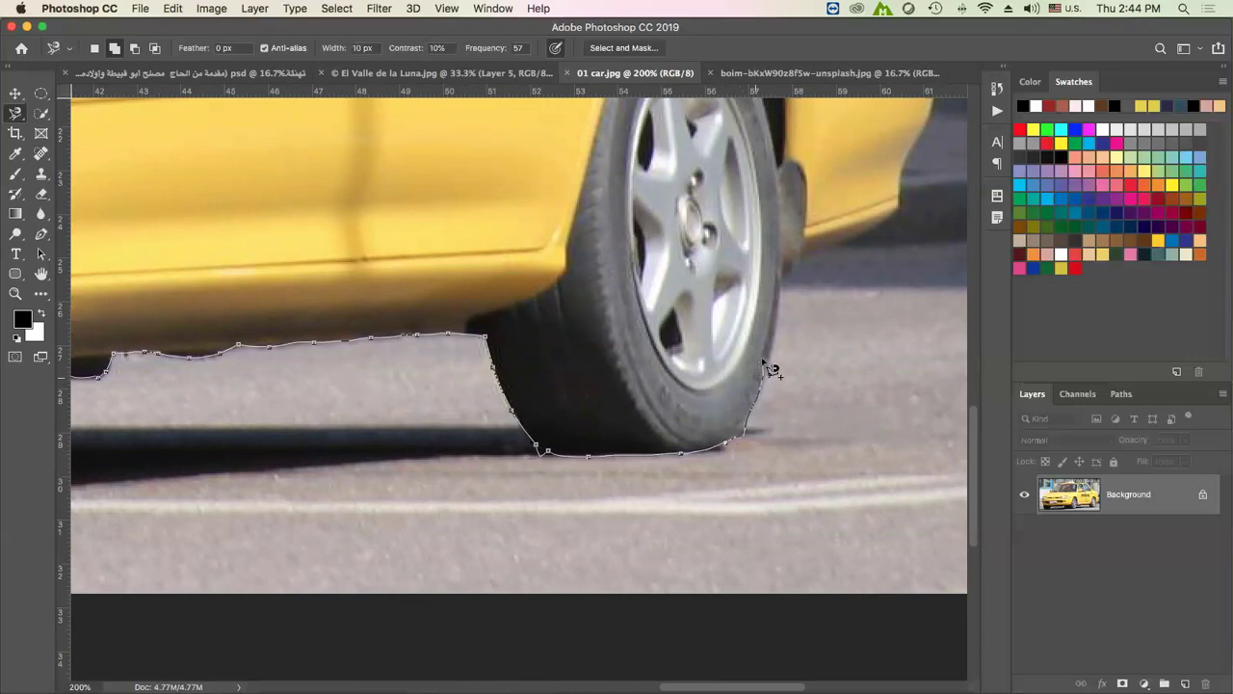
{"action": "left_click_drag", "start_coordinate": [800, 267], "coordinate": [674, 332]}
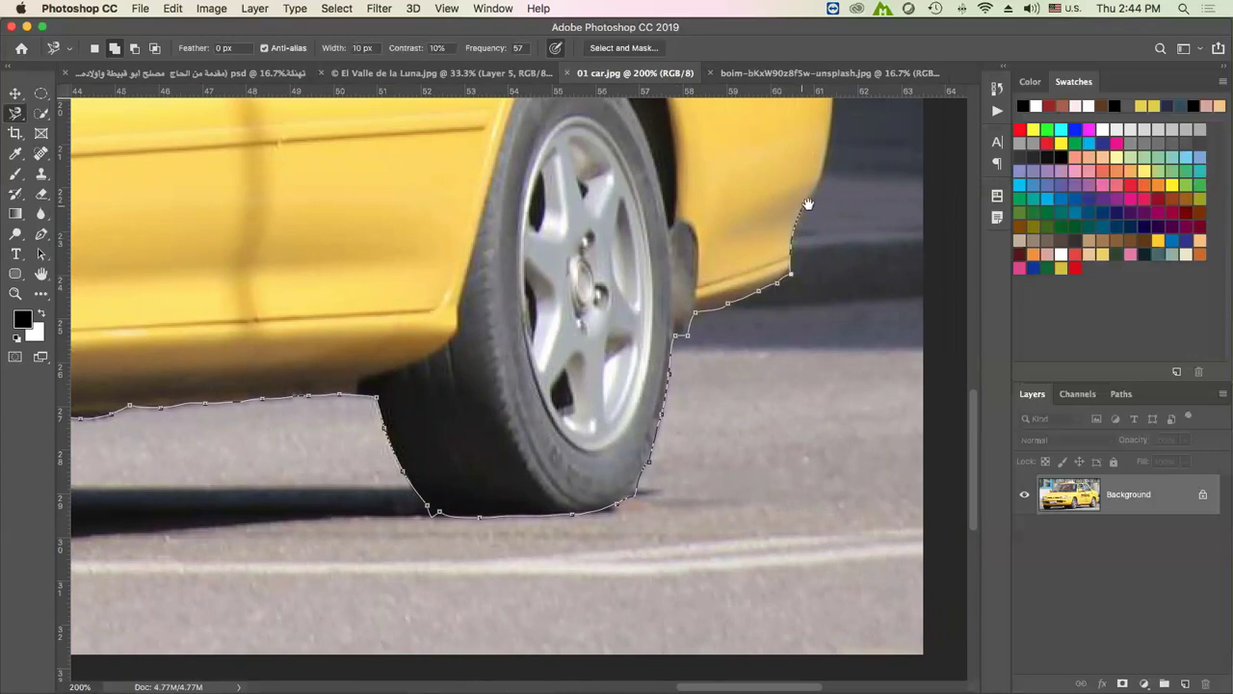
{"action": "left_click_drag", "start_coordinate": [808, 204], "coordinate": [628, 299]}
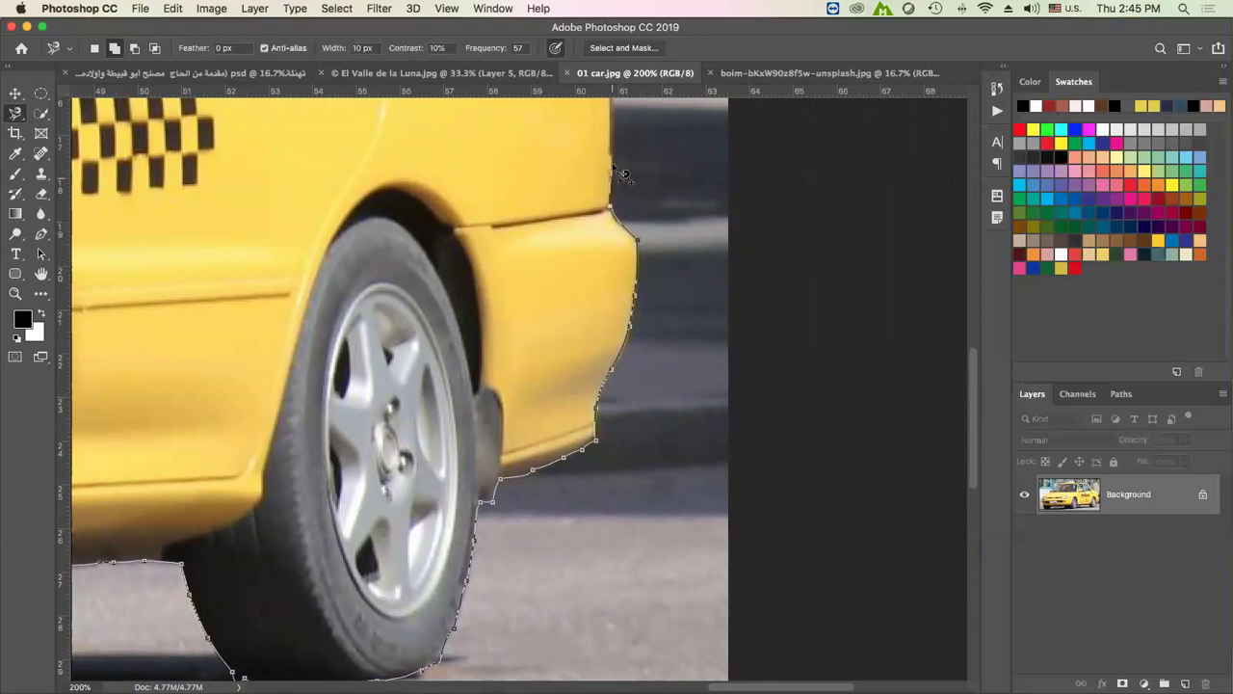
{"action": "left_click_drag", "start_coordinate": [616, 166], "coordinate": [628, 364]}
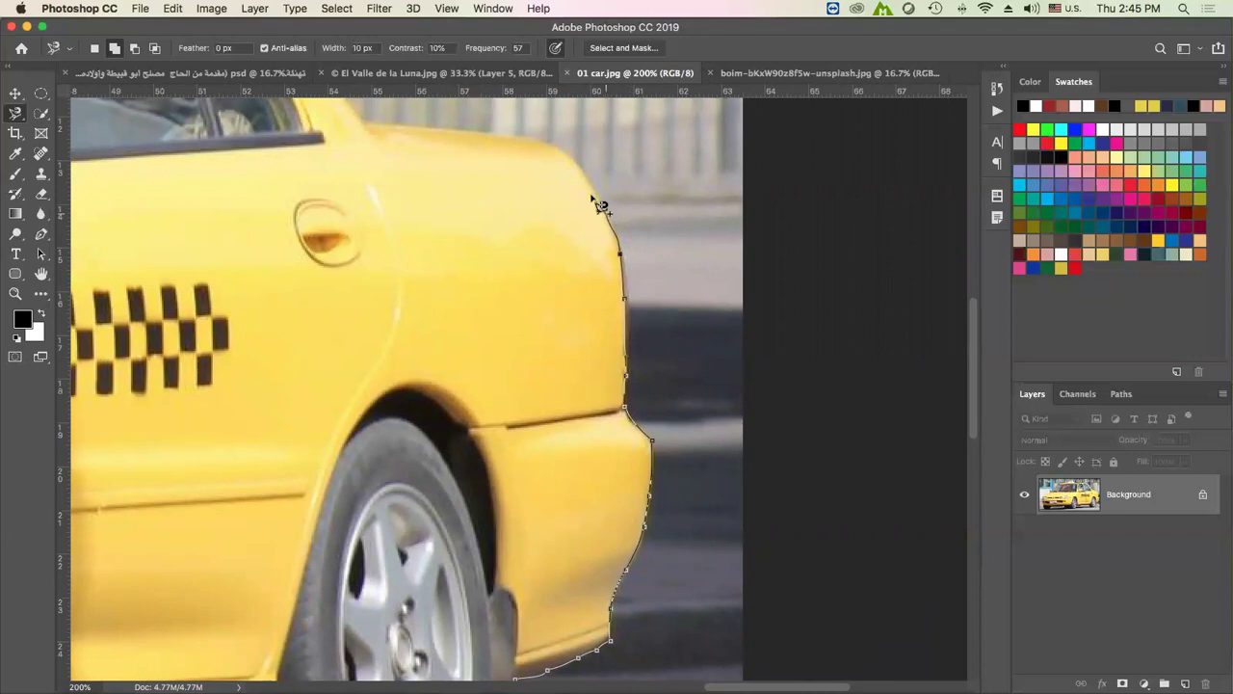
{"action": "mouse_move", "coordinate": [532, 138]}
{"action": "left_mouse_down"}
{"action": "mouse_move", "coordinate": [669, 215]}
{"action": "mouse_move", "coordinate": [777, 234]}
{"action": "left_mouse_up"}
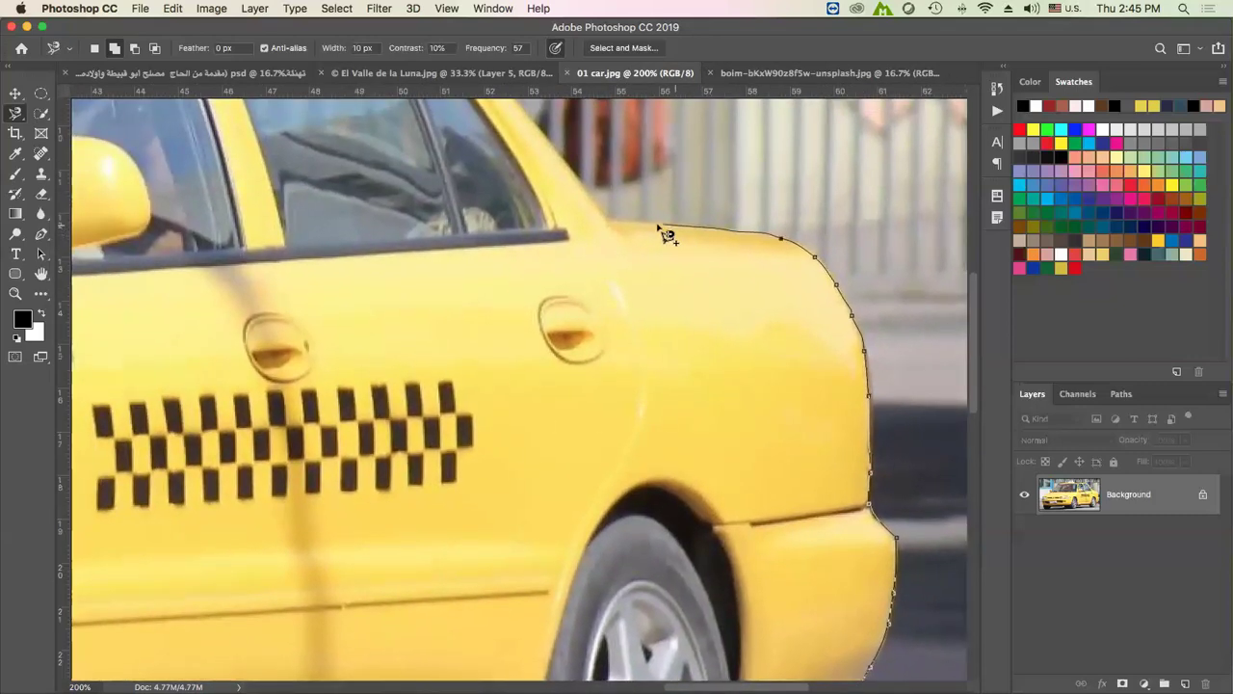
Trace over the rear roof, around the TAXI sign and down the windshield, closing the outline
{"action": "left_click_drag", "start_coordinate": [604, 215], "coordinate": [815, 407]}
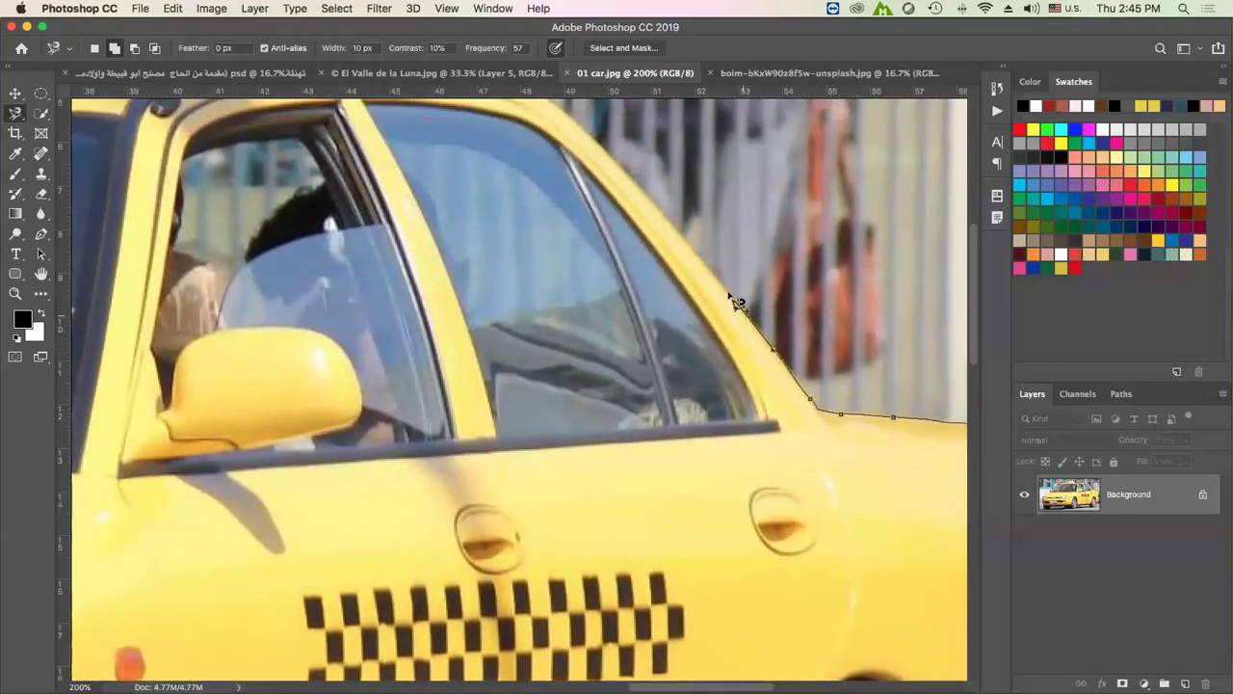
{"action": "left_click_drag", "start_coordinate": [716, 276], "coordinate": [823, 425]}
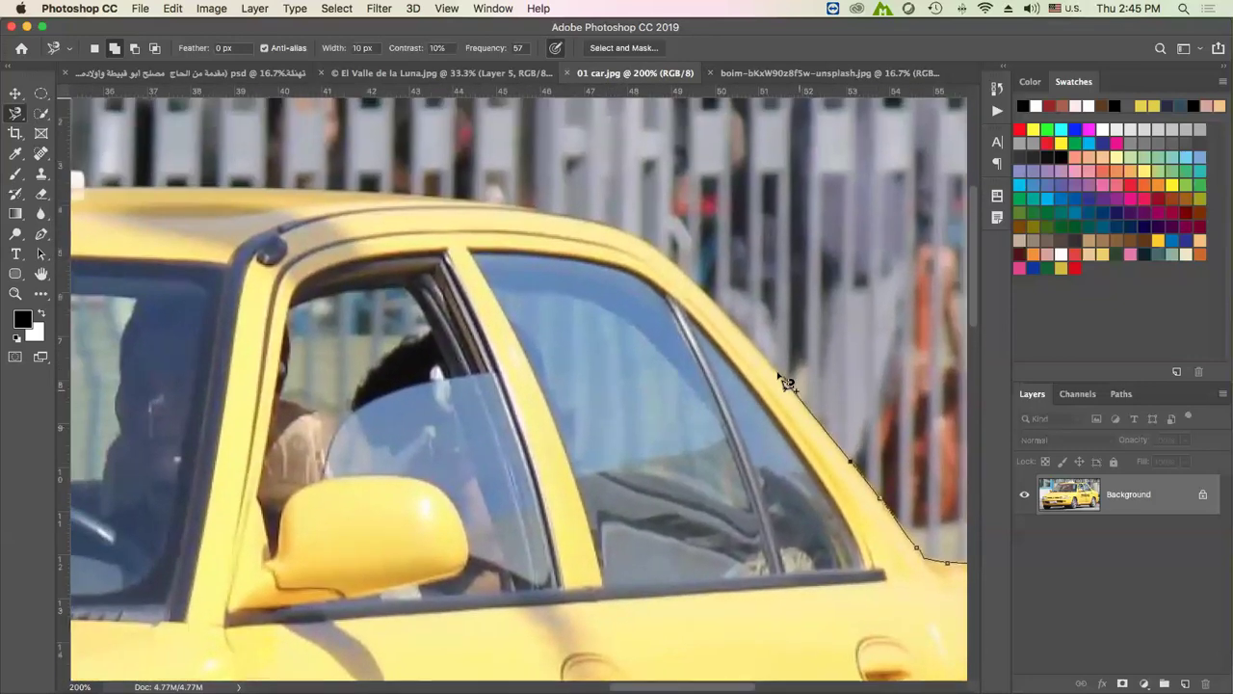
{"action": "left_click_drag", "start_coordinate": [631, 226], "coordinate": [805, 352]}
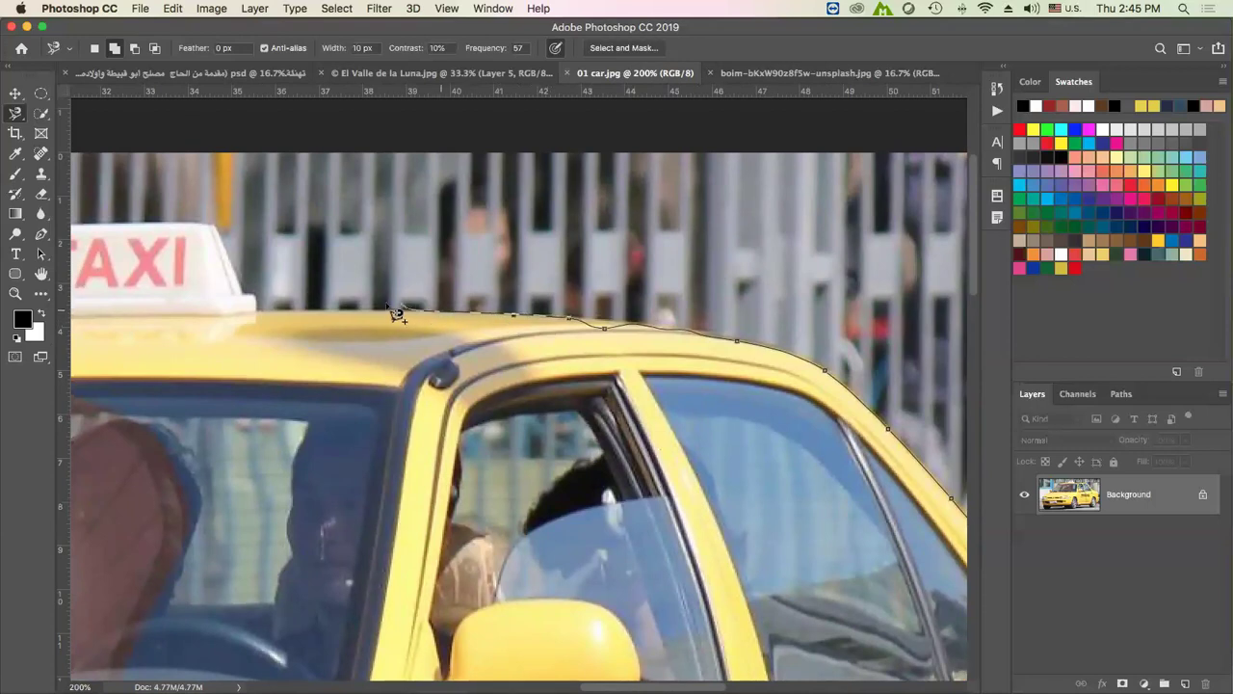
{"action": "left_click_drag", "start_coordinate": [327, 316], "coordinate": [692, 395]}
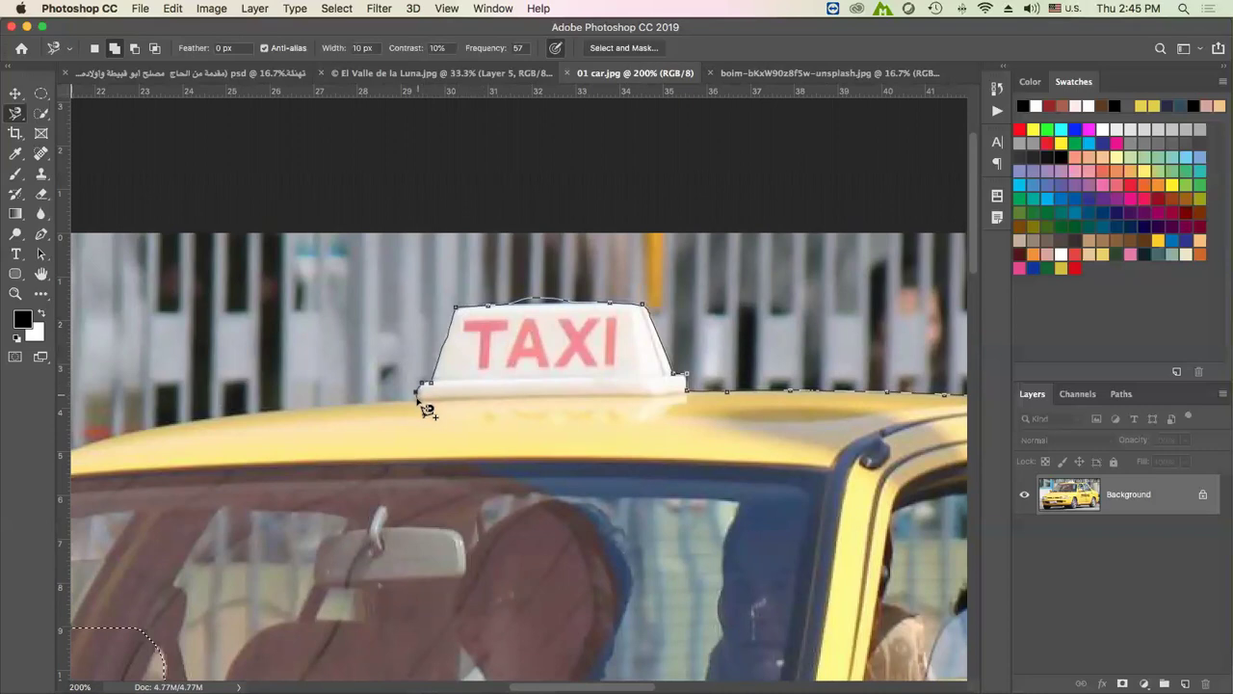
{"action": "left_click_drag", "start_coordinate": [428, 413], "coordinate": [826, 446]}
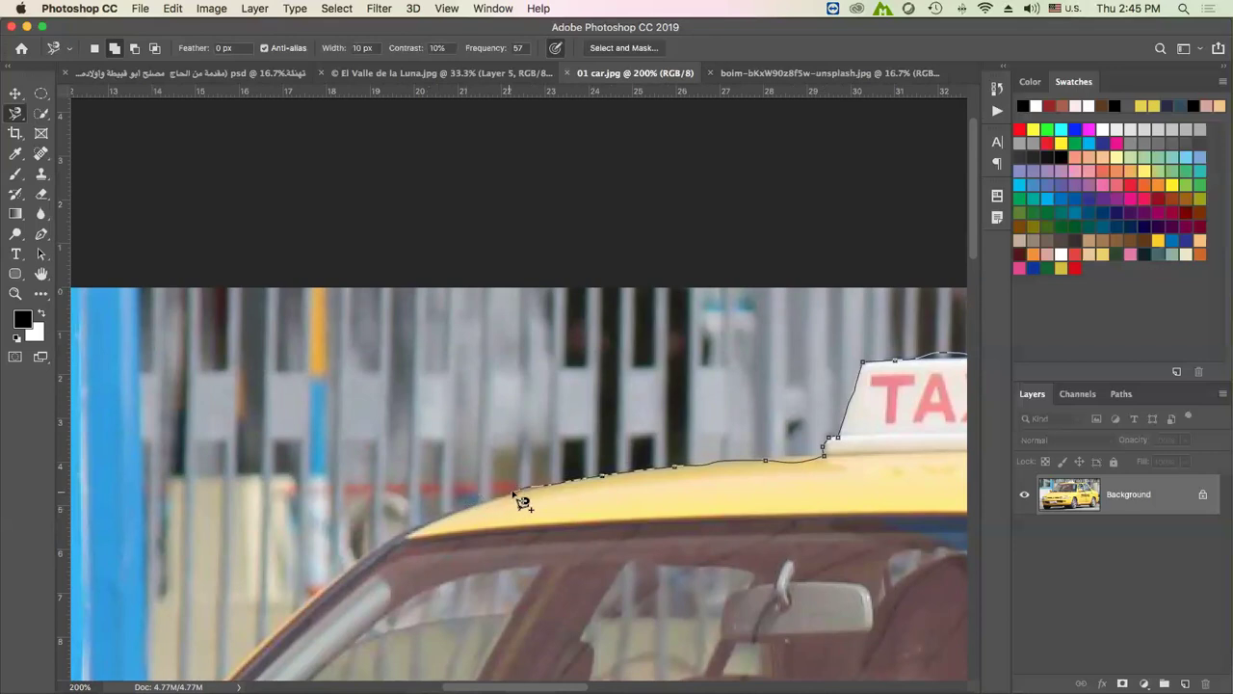
{"action": "left_click_drag", "start_coordinate": [487, 498], "coordinate": [681, 353]}
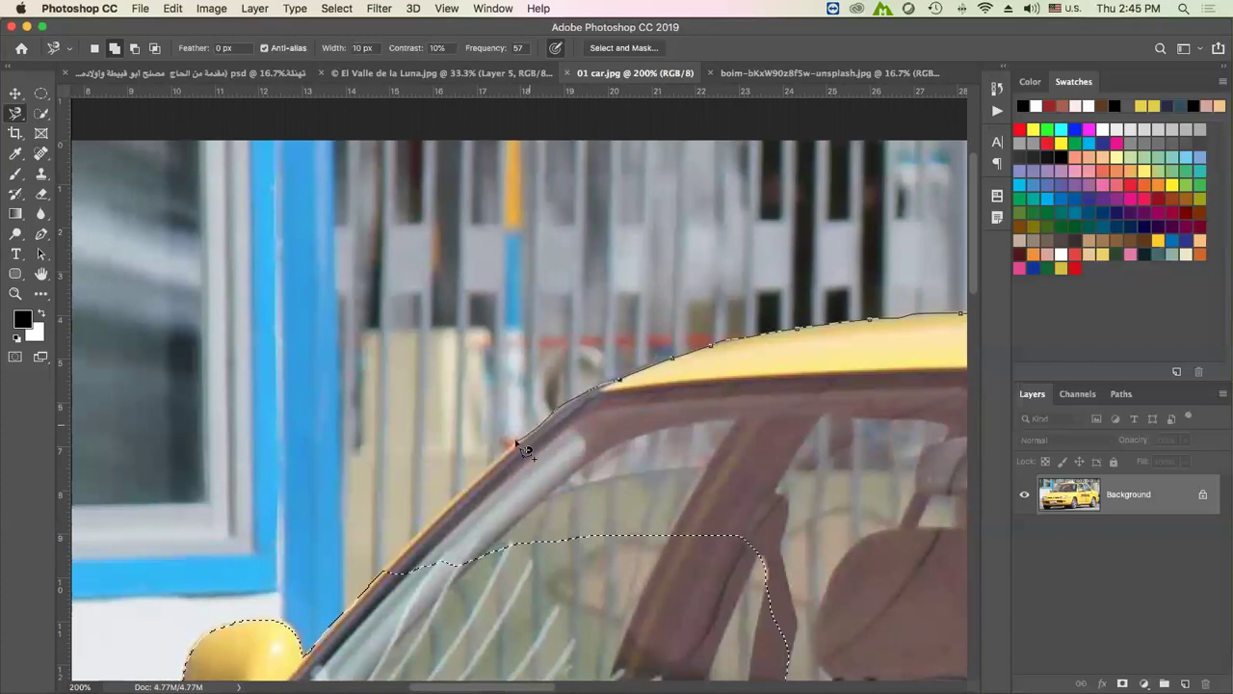
{"action": "left_click_drag", "start_coordinate": [468, 468], "coordinate": [594, 375]}
{"action": "key", "text": "super+r"}
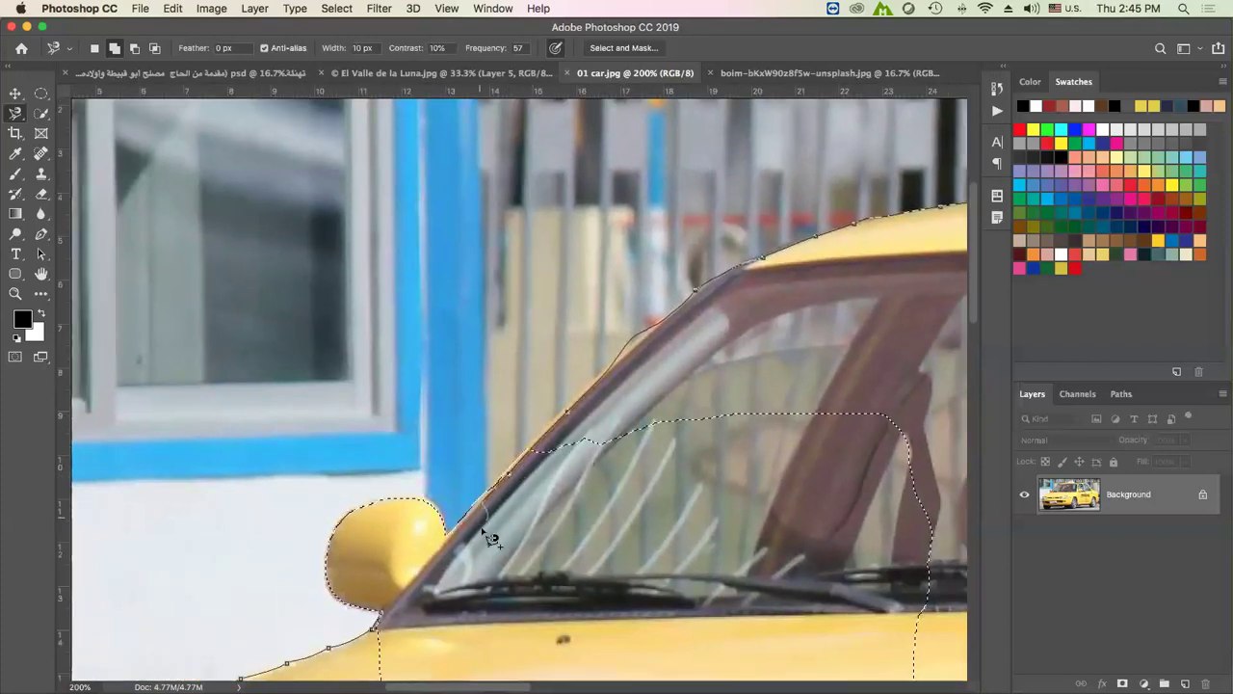
{"action": "left_click", "coordinate": [381, 638]}
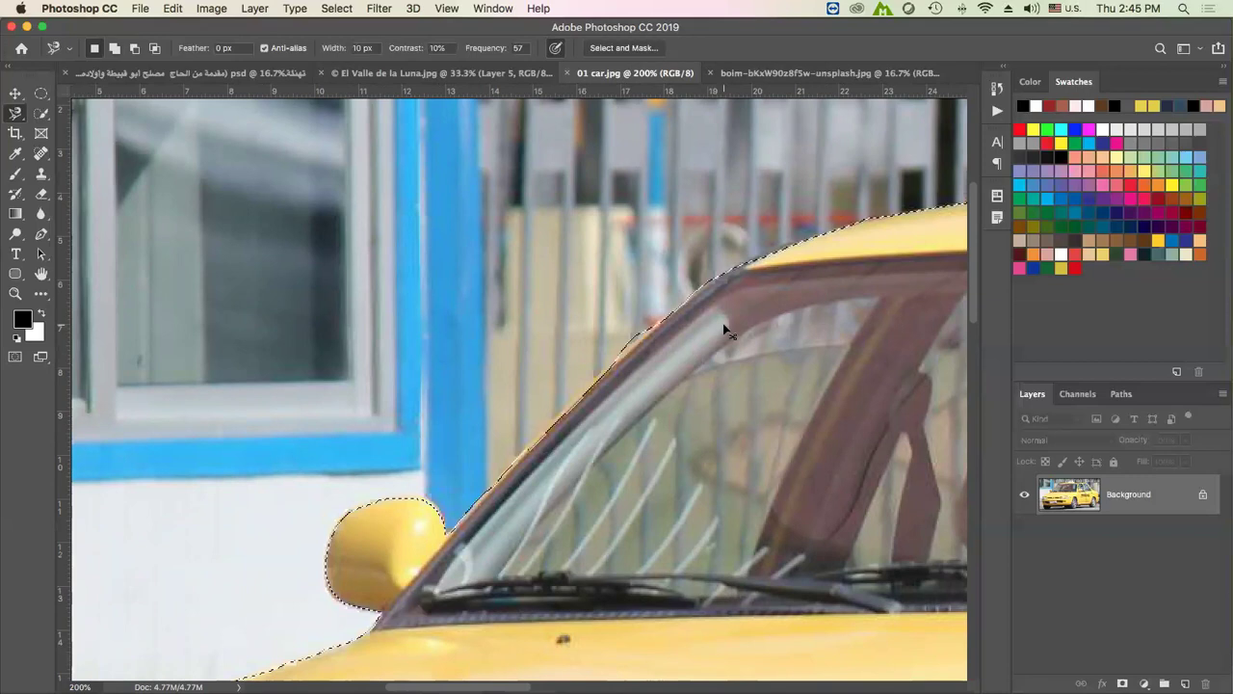
Zoom out to the whole taxi, then zoom back in on the hood
{"action": "key", "text": "super+minus"}
{"action": "key", "text": "super+minus"}
{"action": "key", "text": "super+minus"}
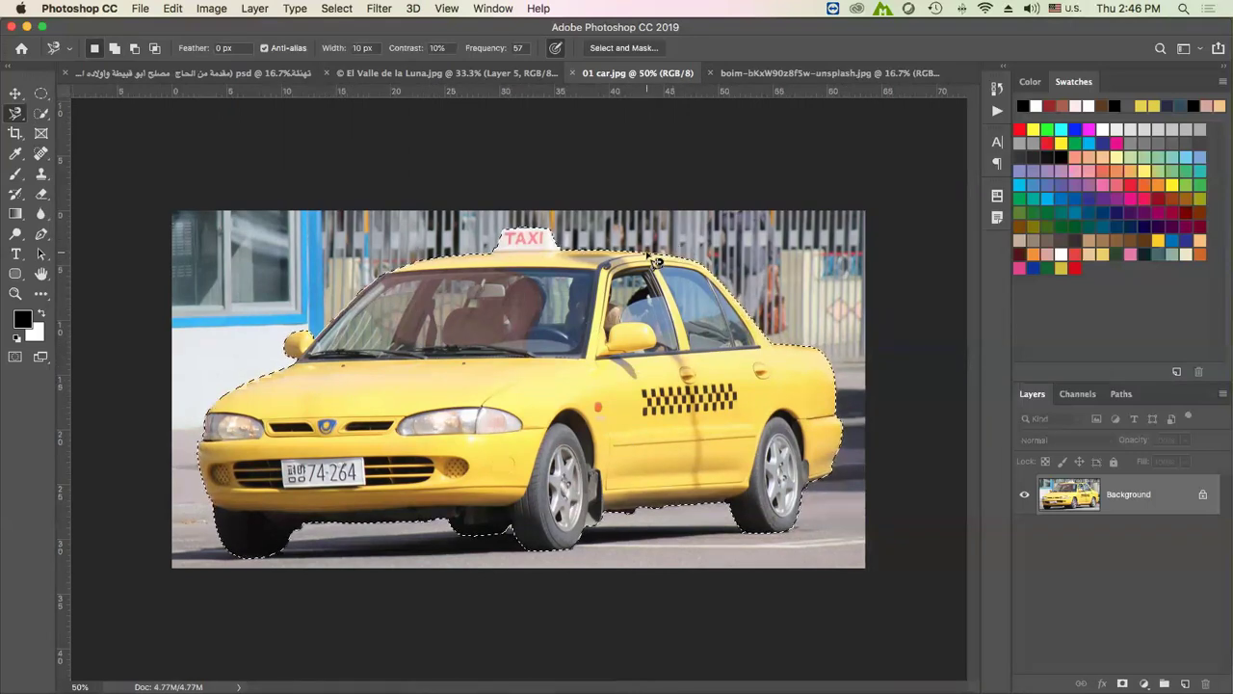
{"action": "key", "text": "super+plus"}
{"action": "key", "text": "super+plus"}
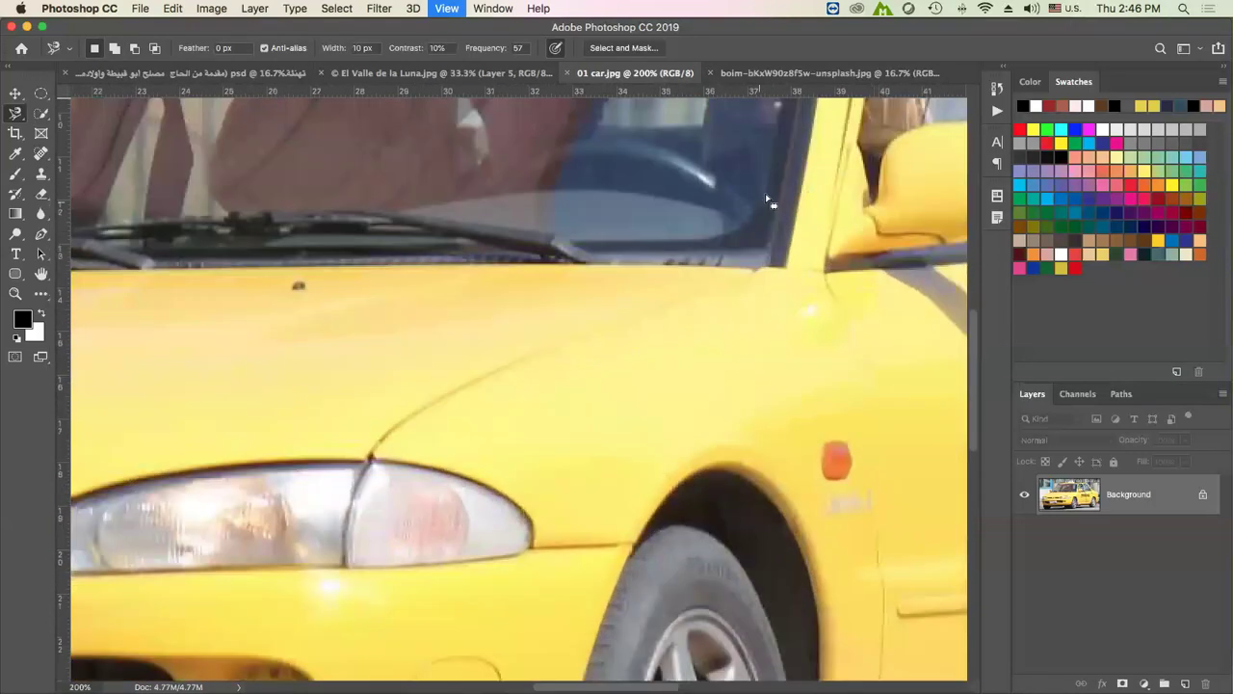
{"action": "scroll", "coordinate": [639, 325], "scroll_direction": "up", "scroll_amount": 2}
{"action": "key", "text": "super+plus"}
{"action": "scroll", "coordinate": [610, 341], "scroll_direction": "up", "scroll_amount": 5}
{"action": "key", "text": "super+r"}
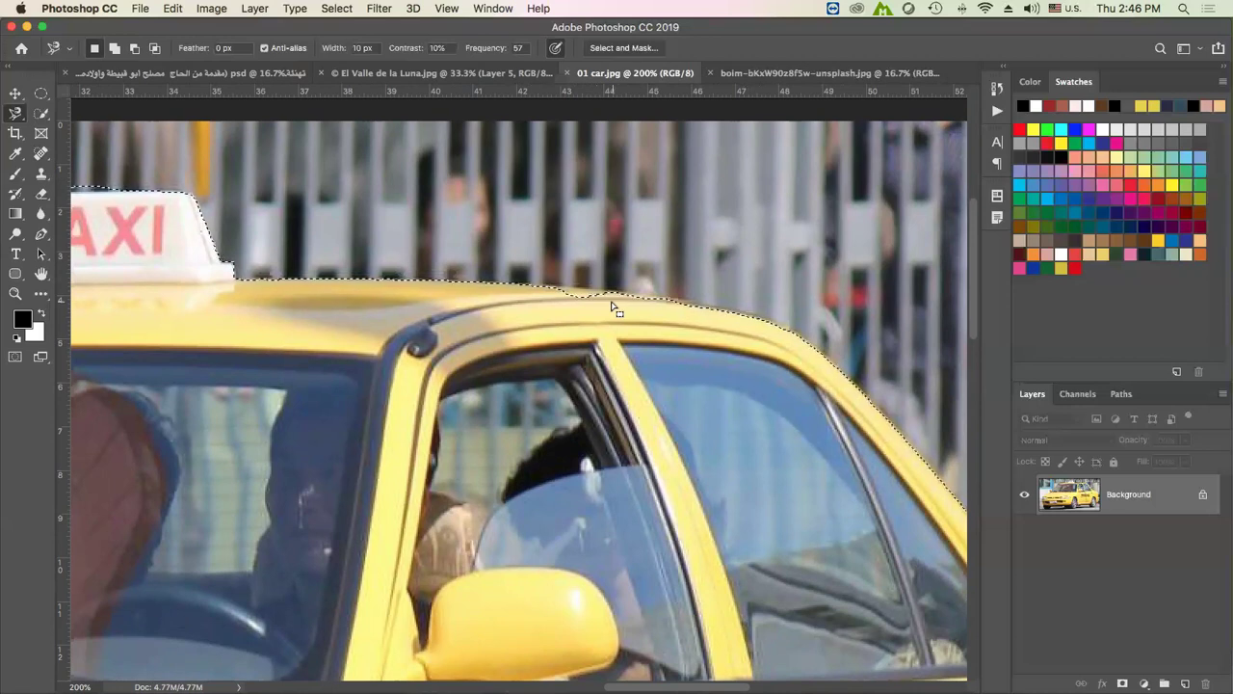
Add traces along the roof edge, then centre the TAXI roof sign in view
{"action": "key", "text": "shift"}
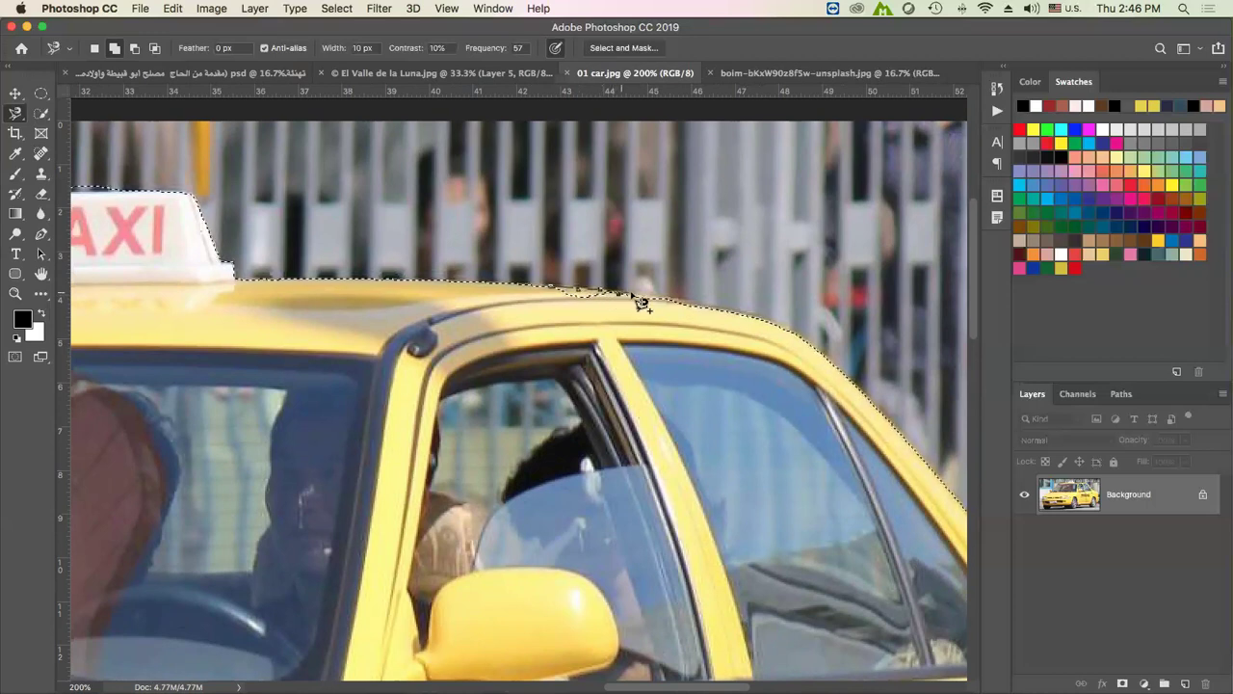
{"action": "key", "text": "Escape"}
{"action": "key", "text": "shift"}
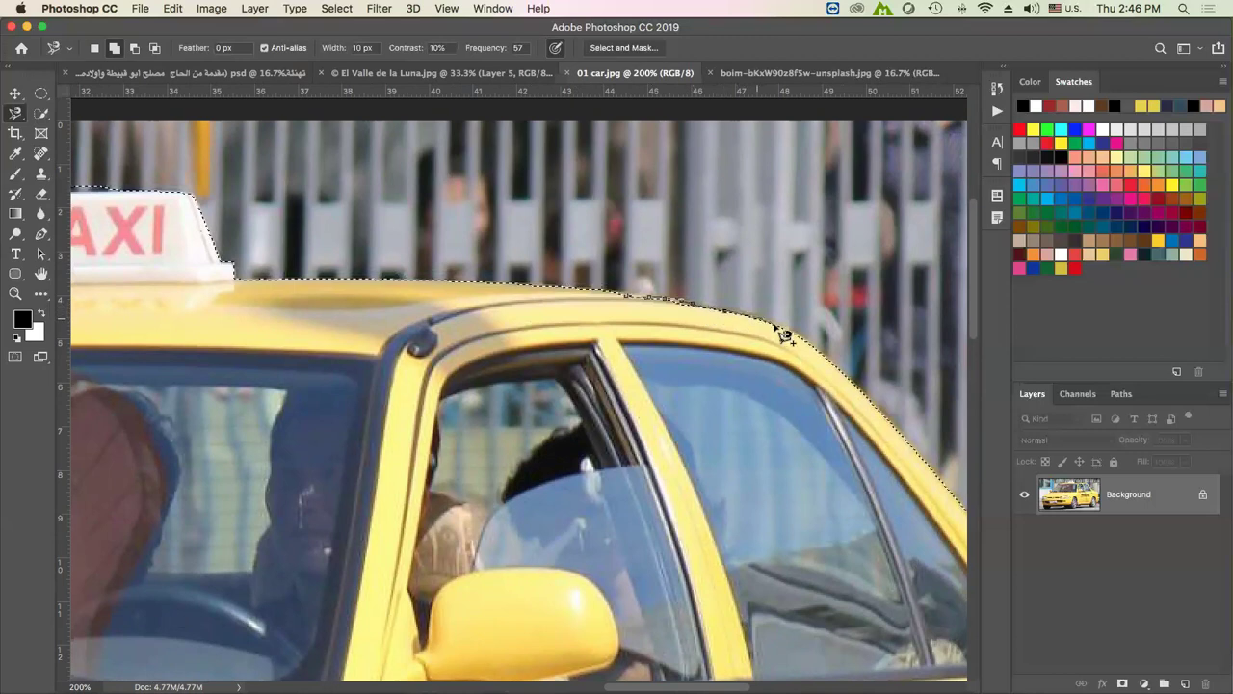
{"action": "key", "text": "Escape"}
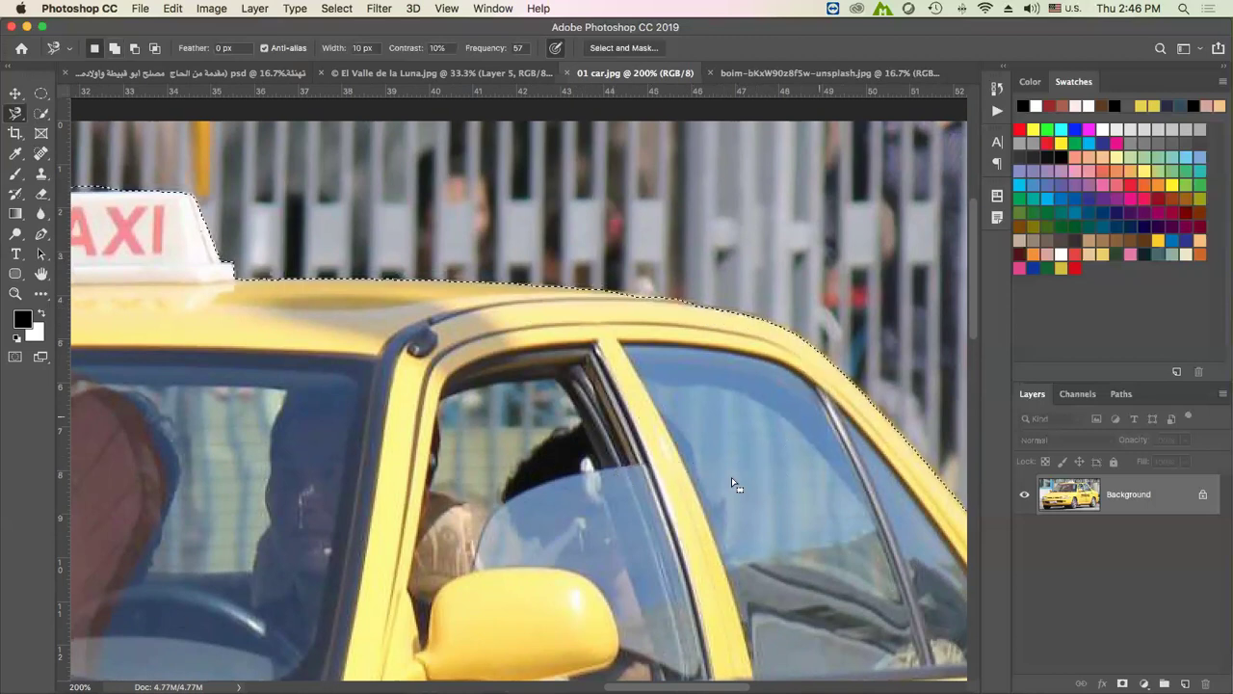
{"action": "left_click_drag", "start_coordinate": [630, 366], "coordinate": [443, 234]}
{"action": "left_click_drag", "start_coordinate": [616, 415], "coordinate": [519, 404]}
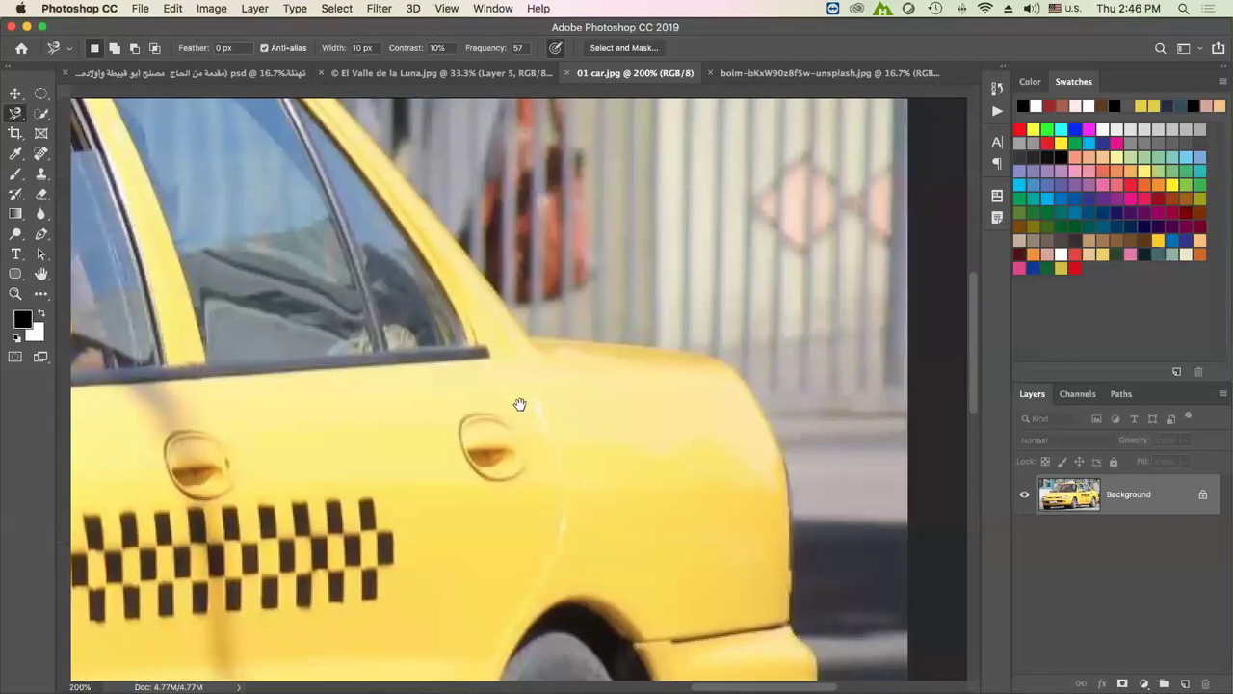
{"action": "left_click_drag", "start_coordinate": [516, 308], "coordinate": [762, 453]}
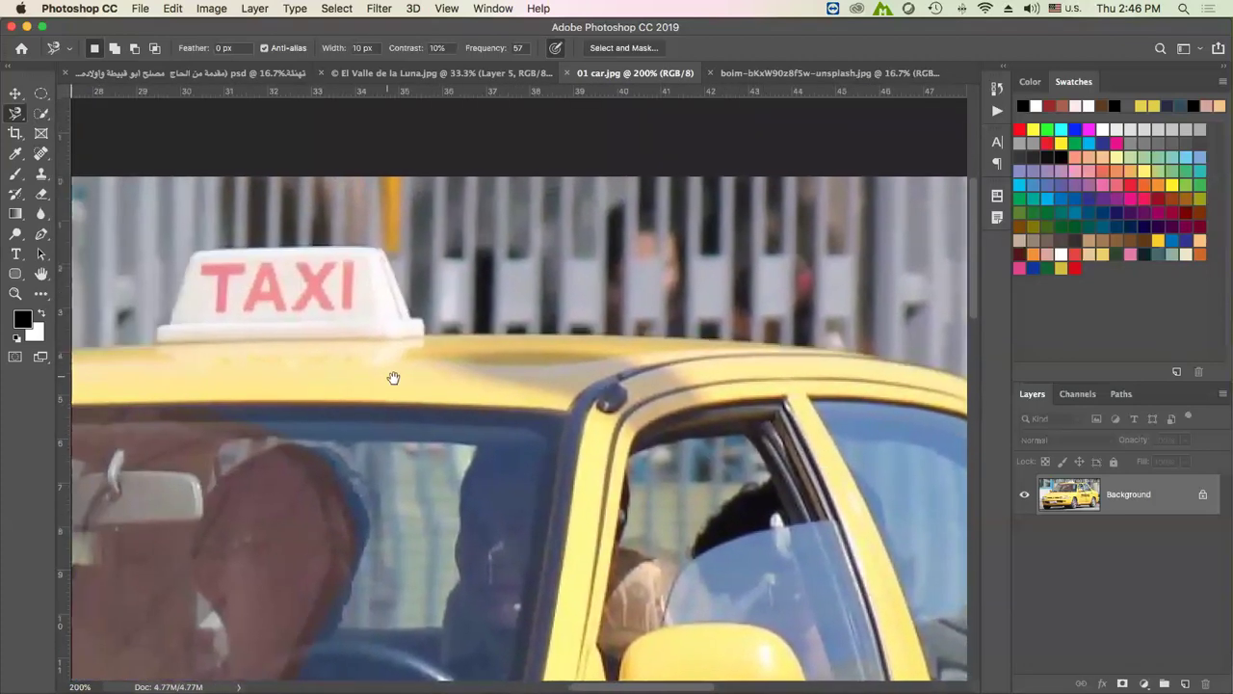
{"action": "left_click_drag", "start_coordinate": [393, 377], "coordinate": [581, 430]}
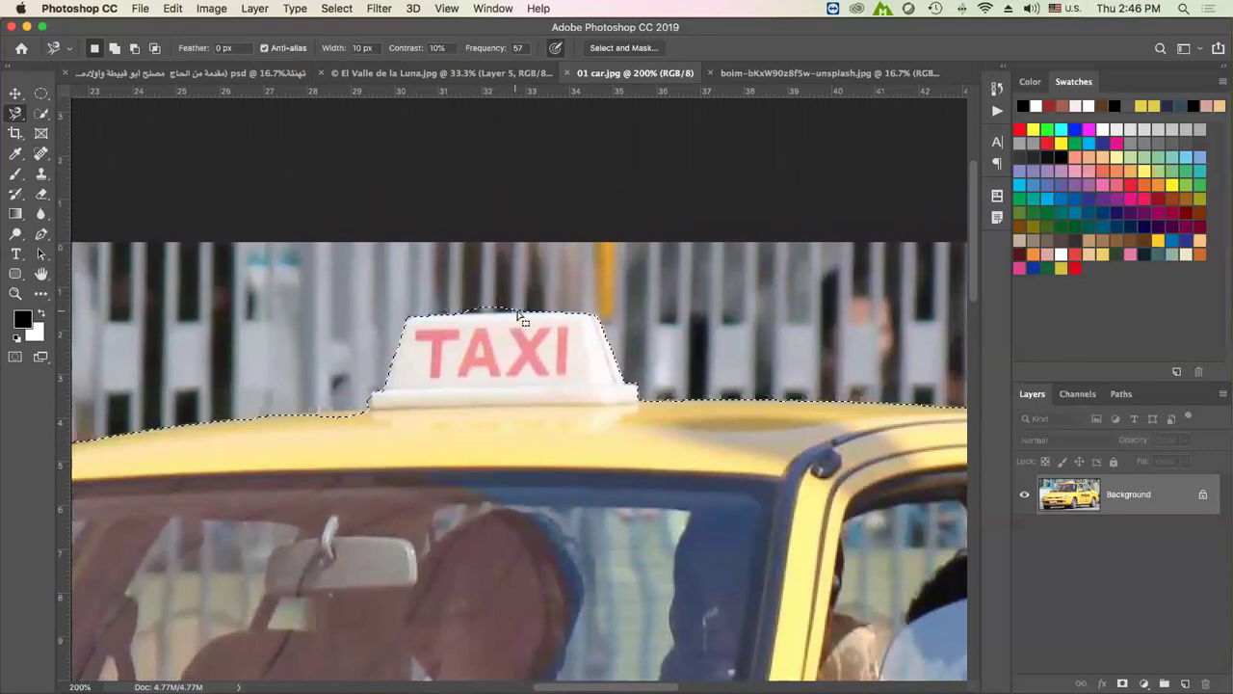
With the Polygonal Lasso, trim the bump above the TAXI sign and add a roof-edge strip
{"action": "right_click", "coordinate": [16, 113]}
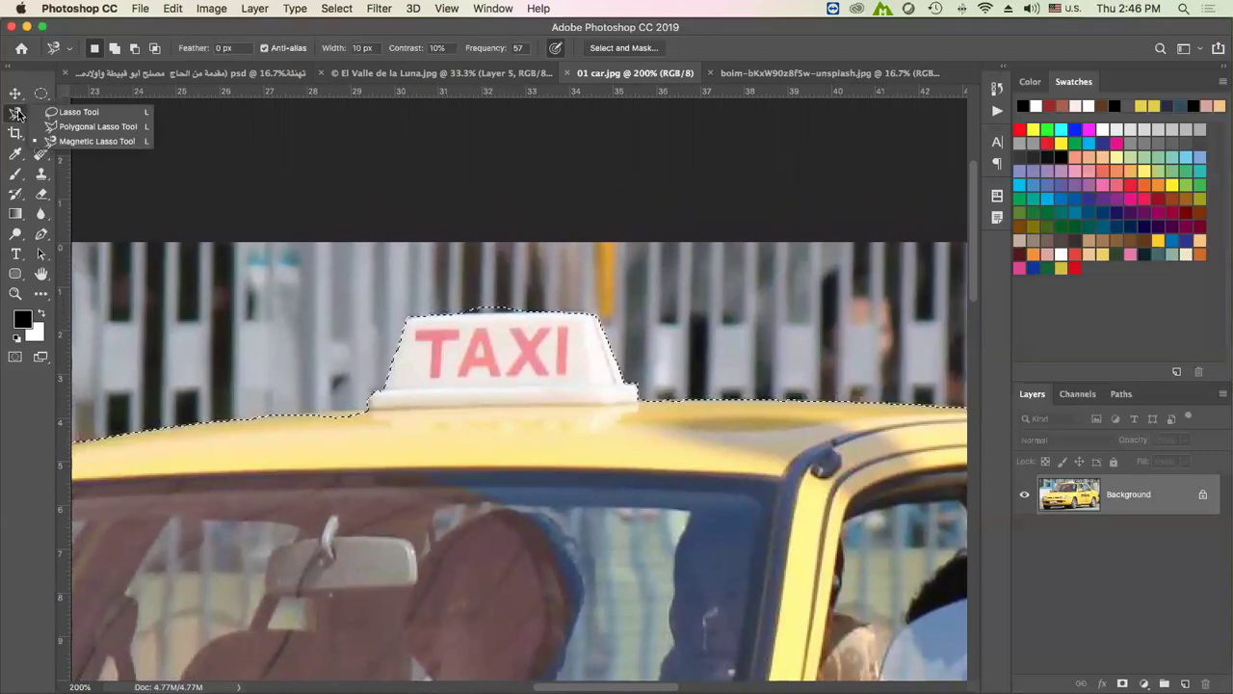
{"action": "left_click", "coordinate": [92, 126]}
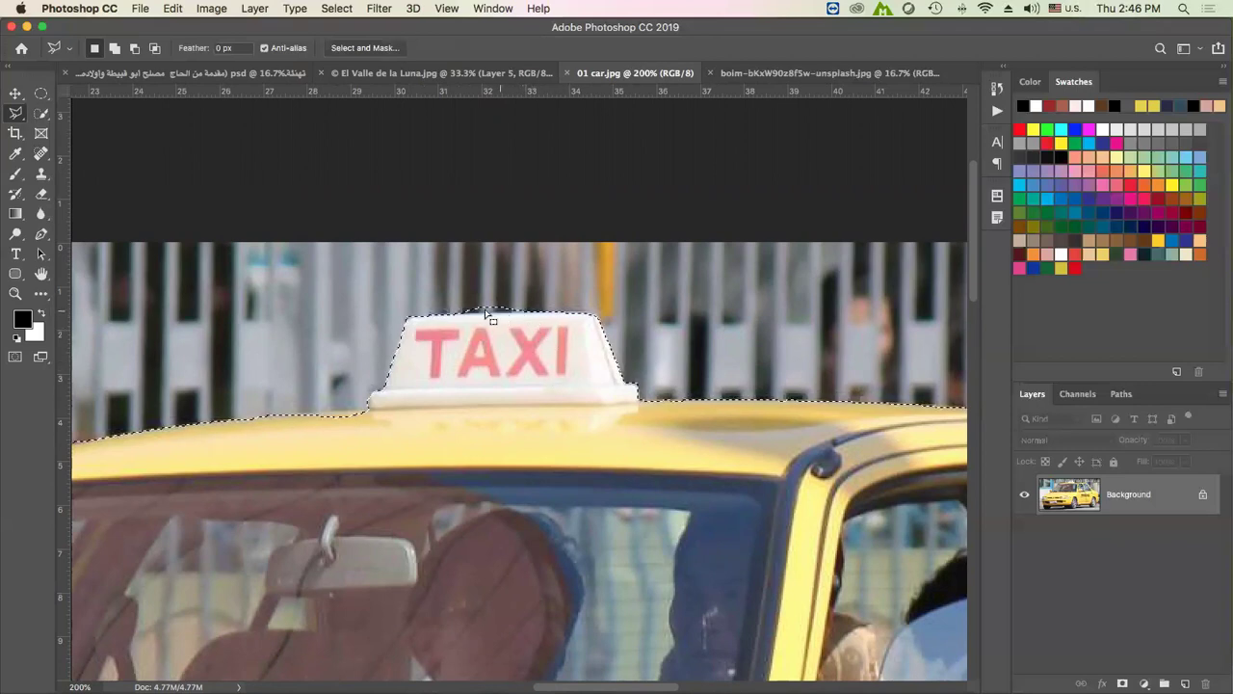
{"action": "key", "text": "alt"}
{"action": "left_click_drag", "start_coordinate": [461, 324], "coordinate": [563, 310]}
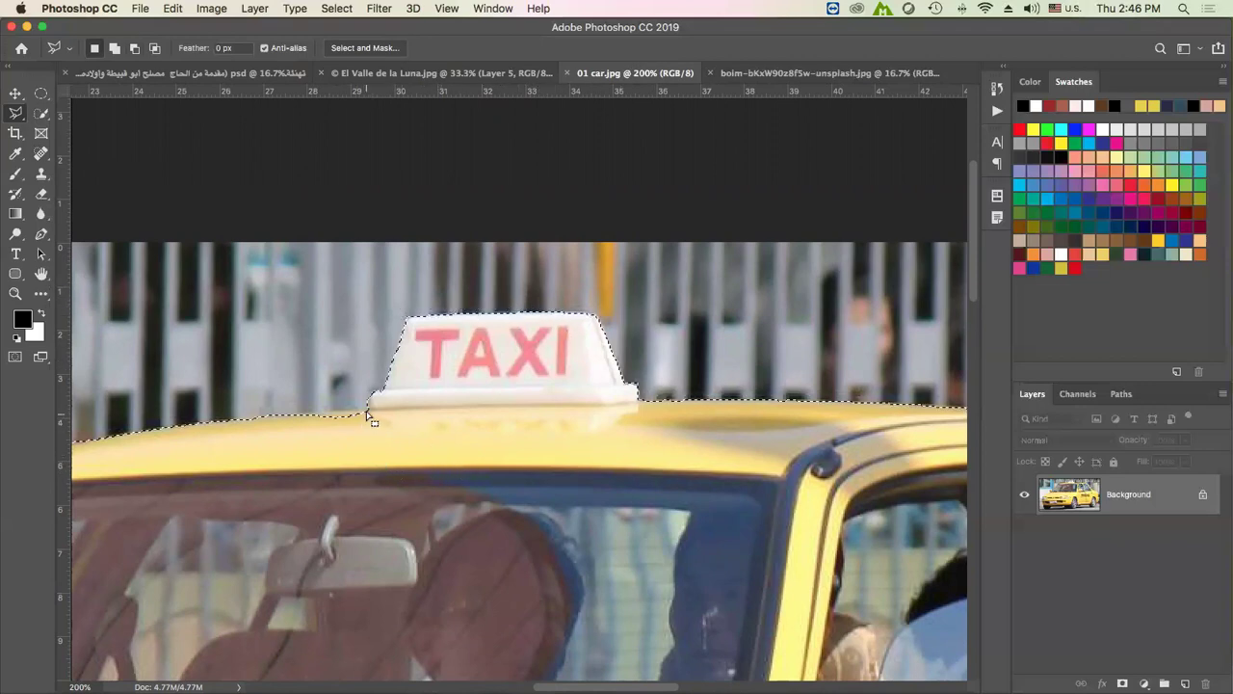
{"action": "key", "text": "shift"}
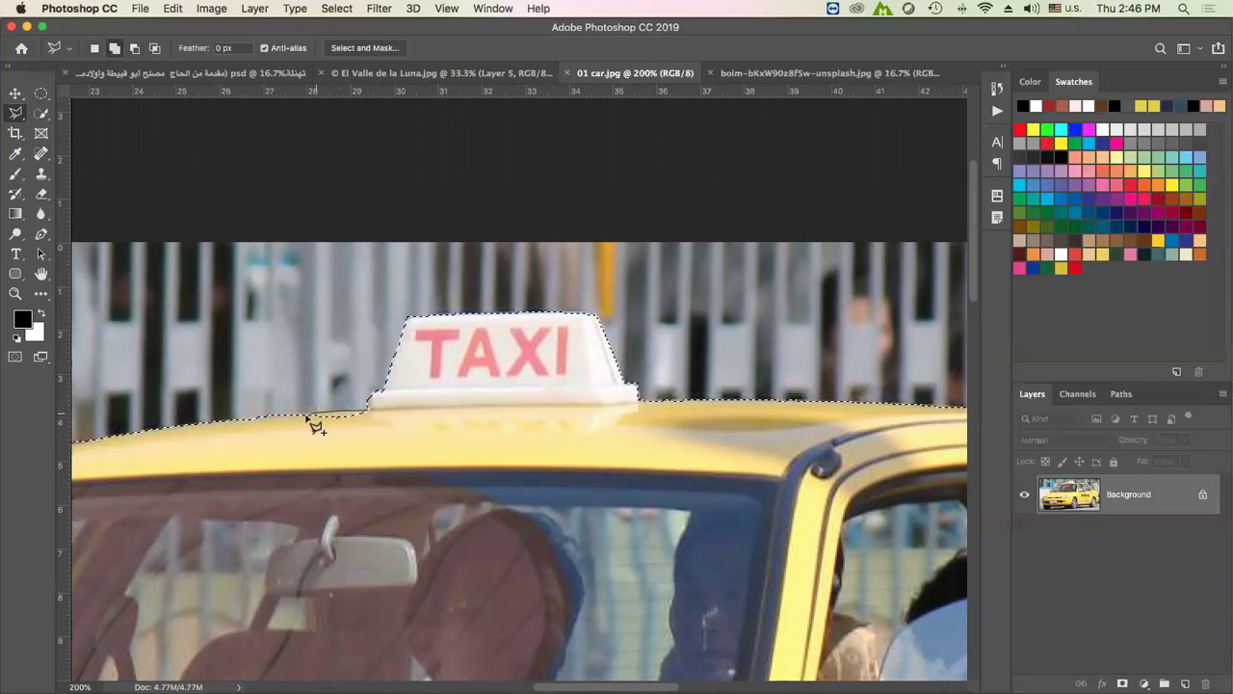
{"action": "left_click", "coordinate": [268, 416]}
{"action": "double_click", "coordinate": [297, 412]}
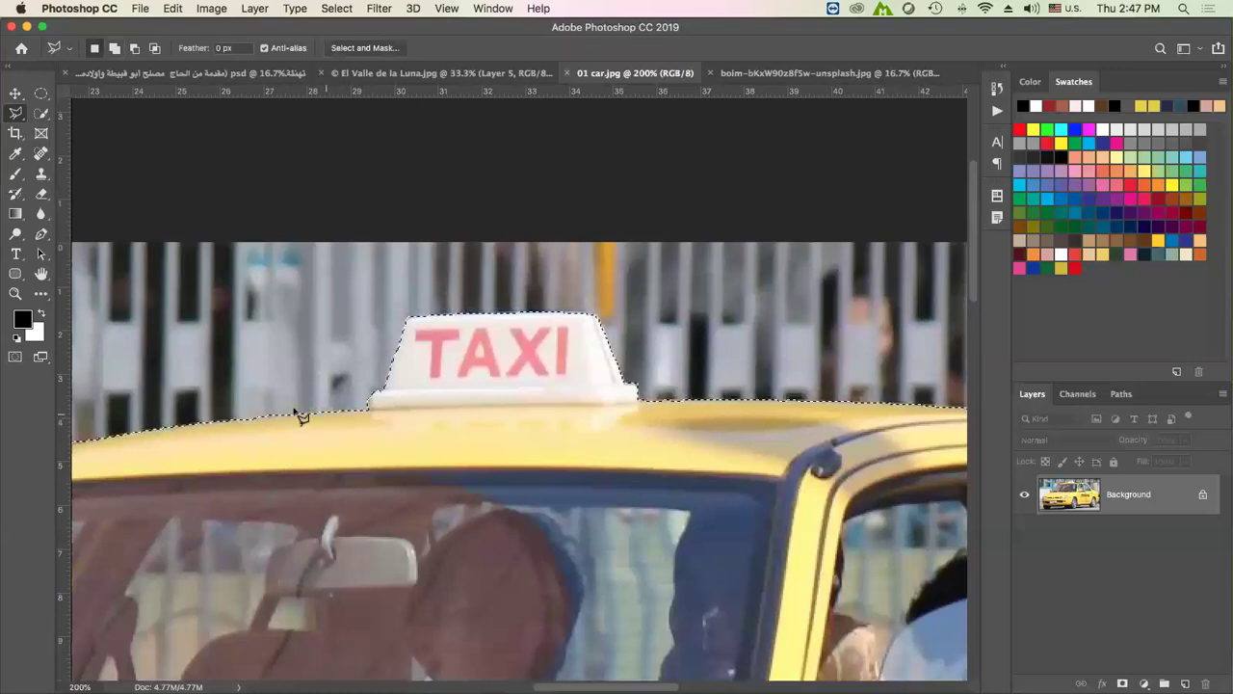
Trim and add along the windshield edge so the selection hugs it
{"action": "left_click_drag", "start_coordinate": [392, 529], "coordinate": [633, 405]}
{"action": "left_click_drag", "start_coordinate": [352, 473], "coordinate": [608, 367]}
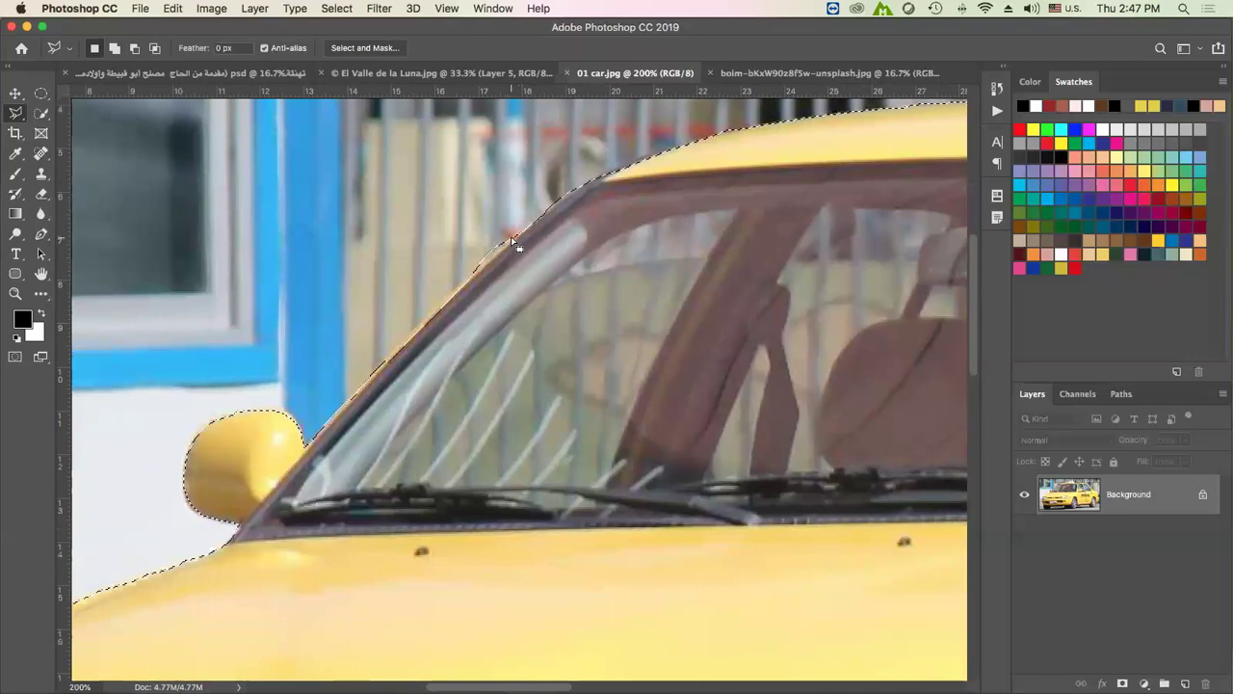
{"action": "key", "text": "alt"}
{"action": "left_click_drag", "start_coordinate": [513, 237], "coordinate": [476, 271]}
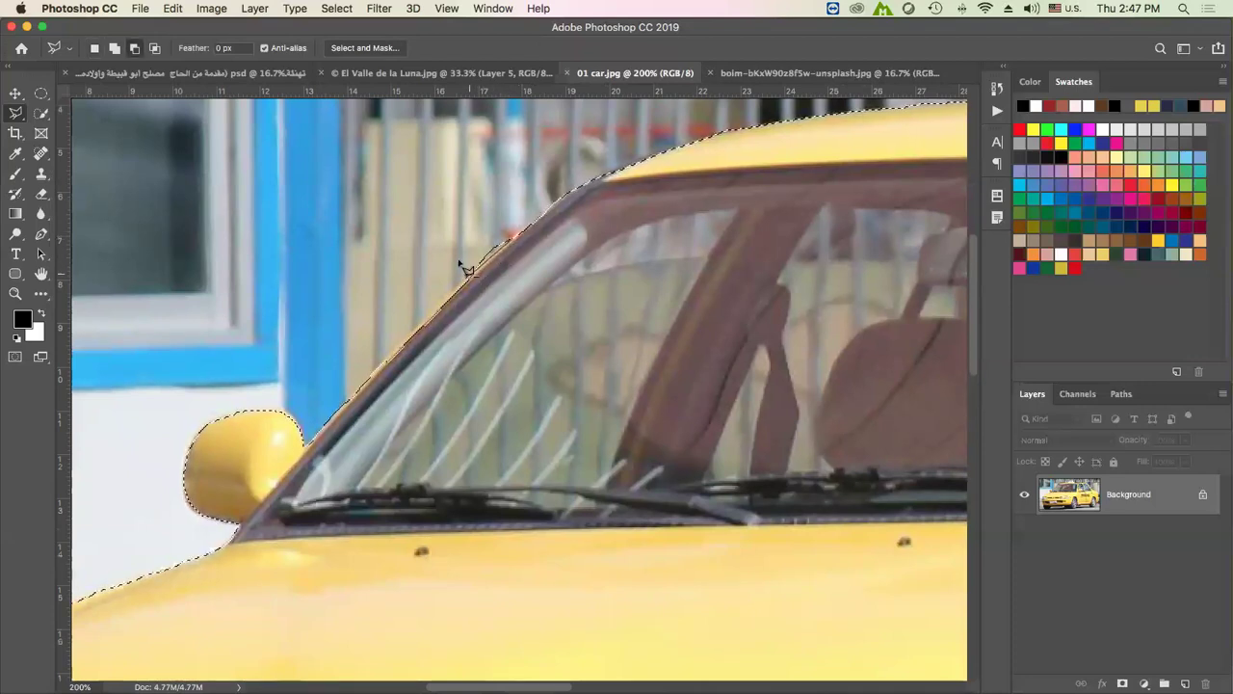
{"action": "left_click_drag", "start_coordinate": [472, 277], "coordinate": [498, 227]}
{"action": "mouse_move", "coordinate": [474, 289]}
{"action": "left_mouse_down"}
{"action": "mouse_move", "coordinate": [431, 311]}
{"action": "mouse_move", "coordinate": [378, 368]}
{"action": "mouse_move", "coordinate": [604, 319]}
{"action": "left_mouse_up"}
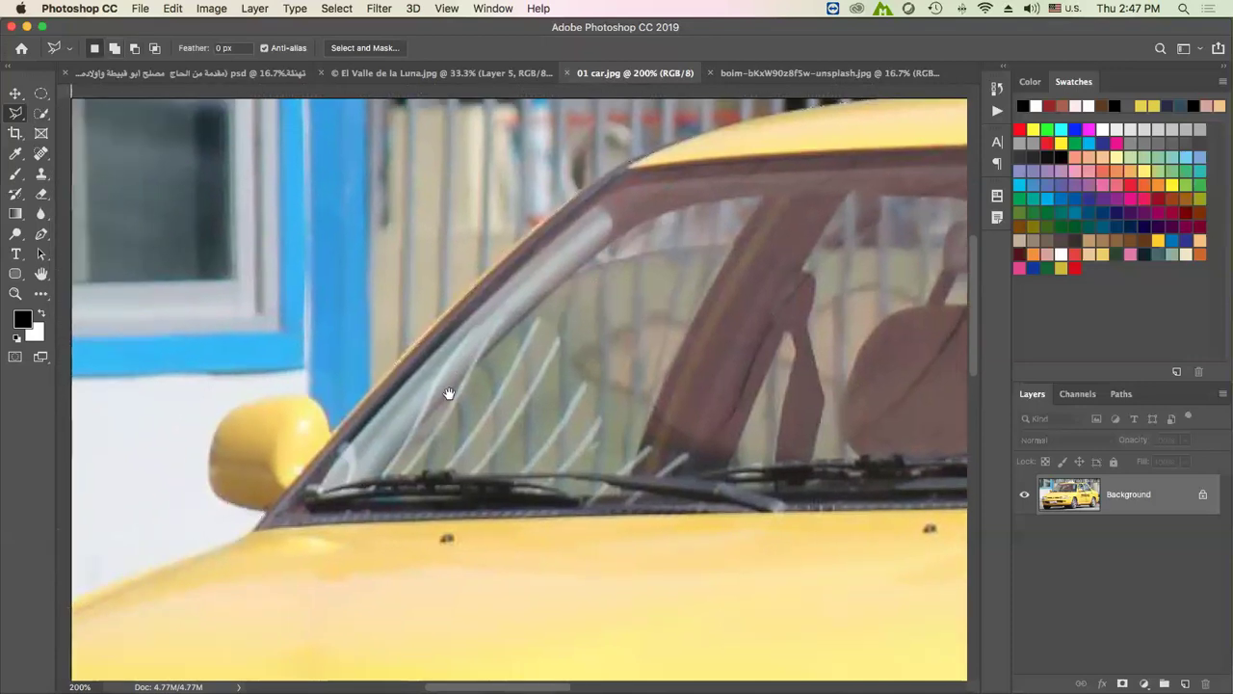
Extend the selection down the headlight edge below the mirror and hood
{"action": "left_click_drag", "start_coordinate": [318, 477], "coordinate": [398, 280]}
{"action": "scroll", "coordinate": [398, 281], "scroll_direction": "down", "scroll_amount": 5}
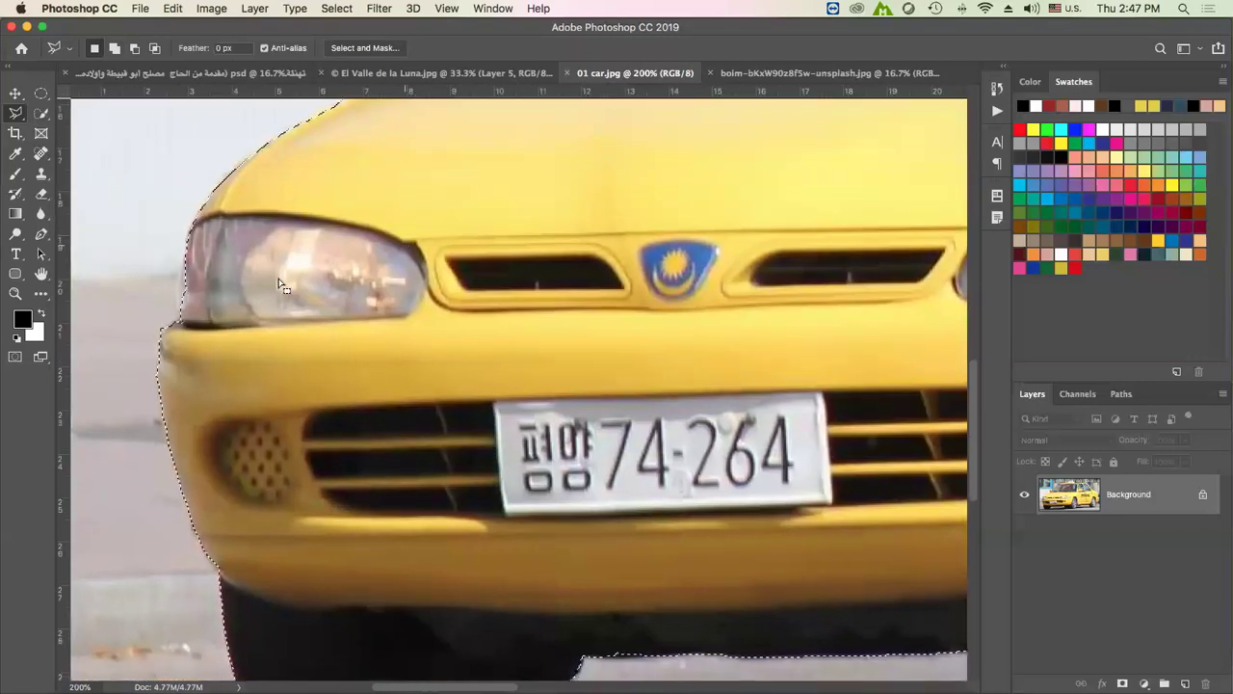
{"action": "key", "text": "shift"}
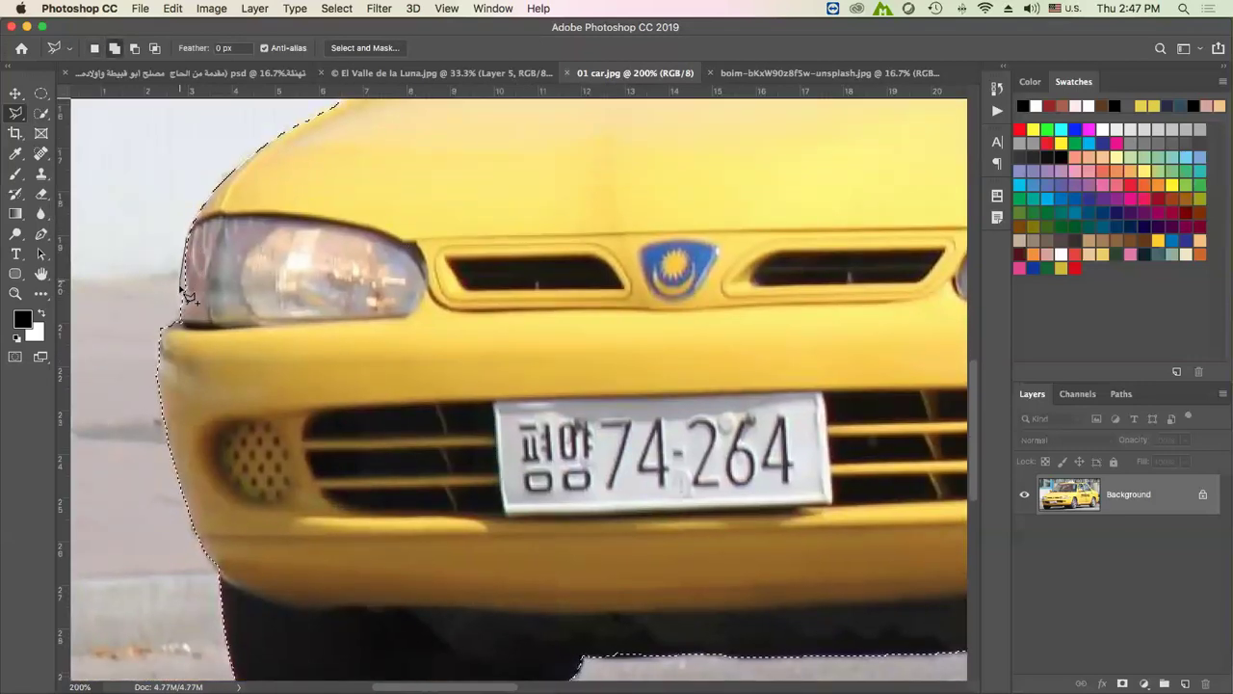
{"action": "left_click", "coordinate": [182, 312]}
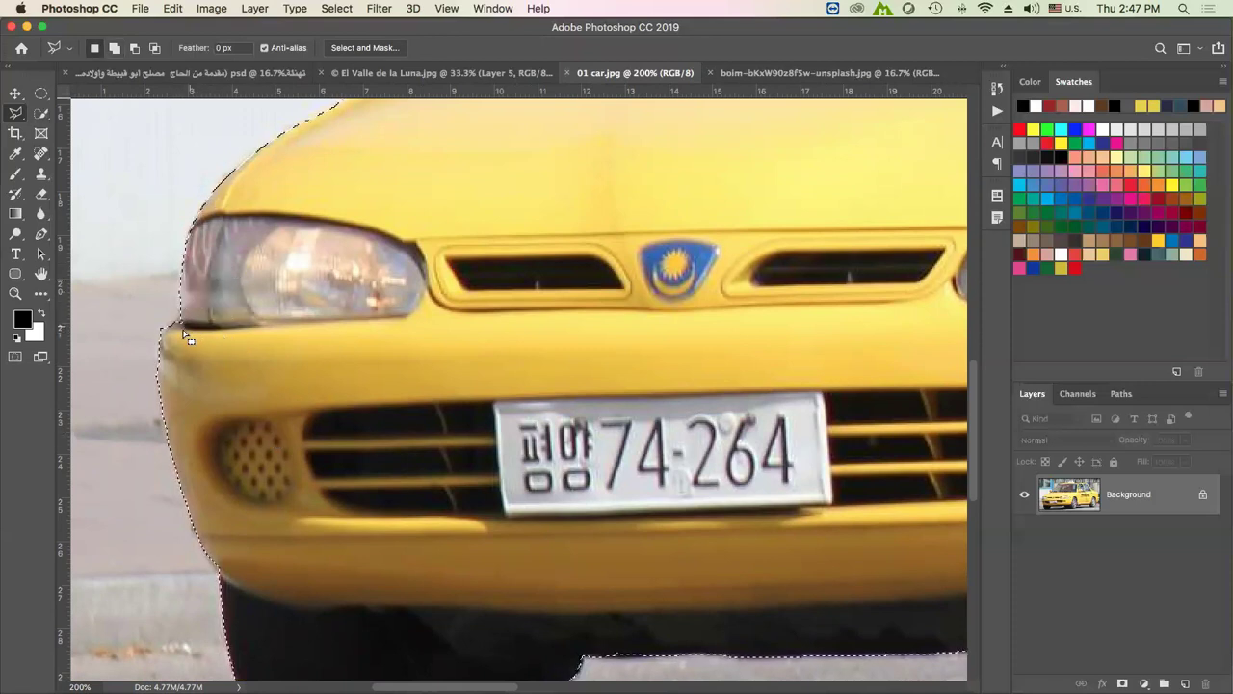
Trim the selection at the front tyre's lower-left edge
{"action": "scroll", "coordinate": [317, 318], "scroll_direction": "down", "scroll_amount": 5}
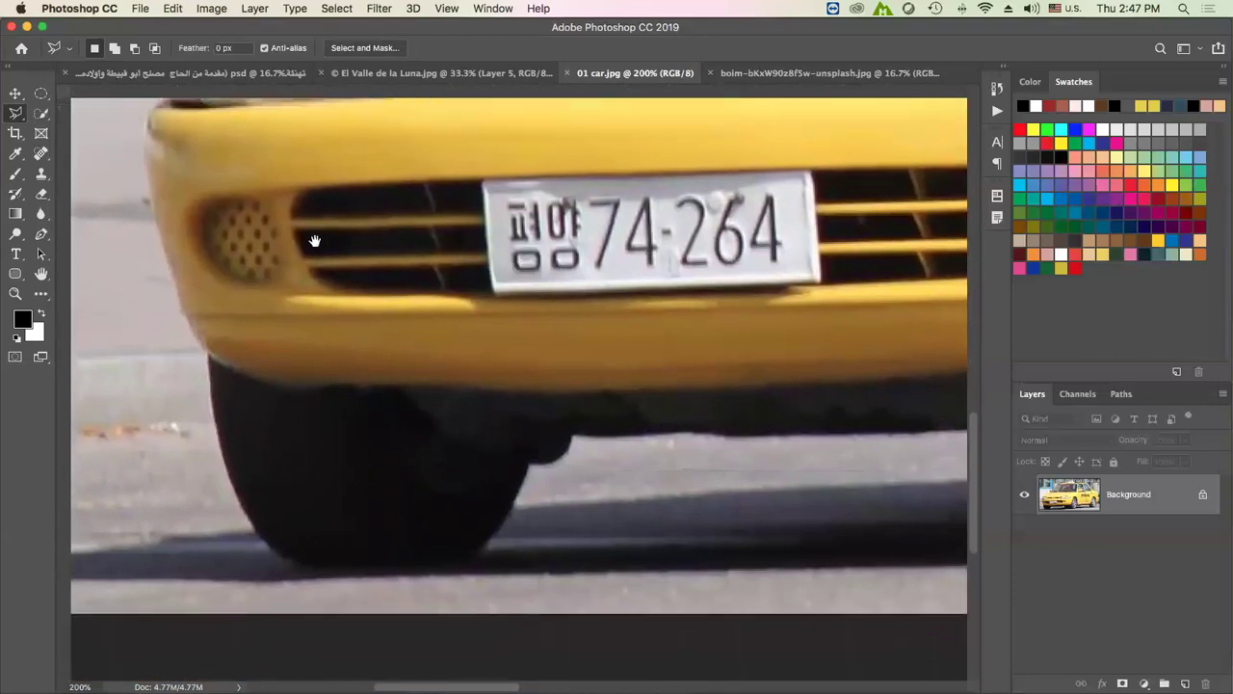
{"action": "scroll", "coordinate": [430, 472], "scroll_direction": "right", "scroll_amount": 3}
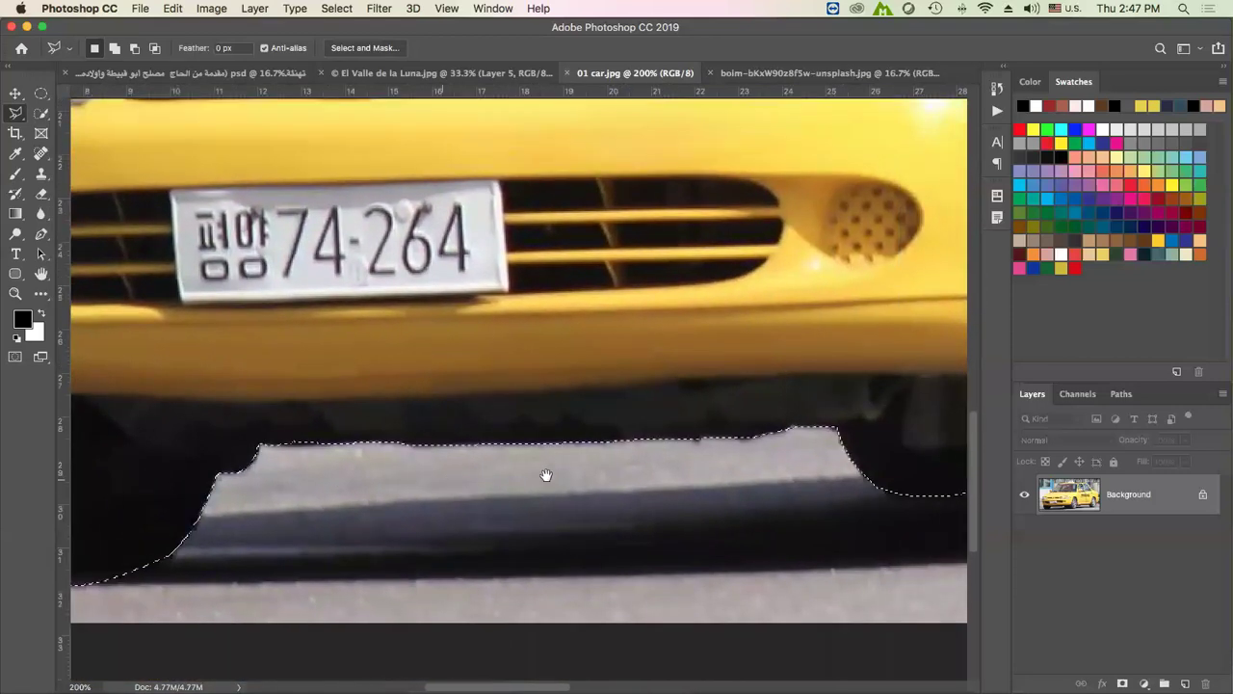
{"action": "scroll", "coordinate": [710, 473], "scroll_direction": "right", "scroll_amount": 5}
{"action": "scroll", "coordinate": [437, 507], "scroll_direction": "right", "scroll_amount": 4}
{"action": "scroll", "coordinate": [734, 553], "scroll_direction": "right", "scroll_amount": 1}
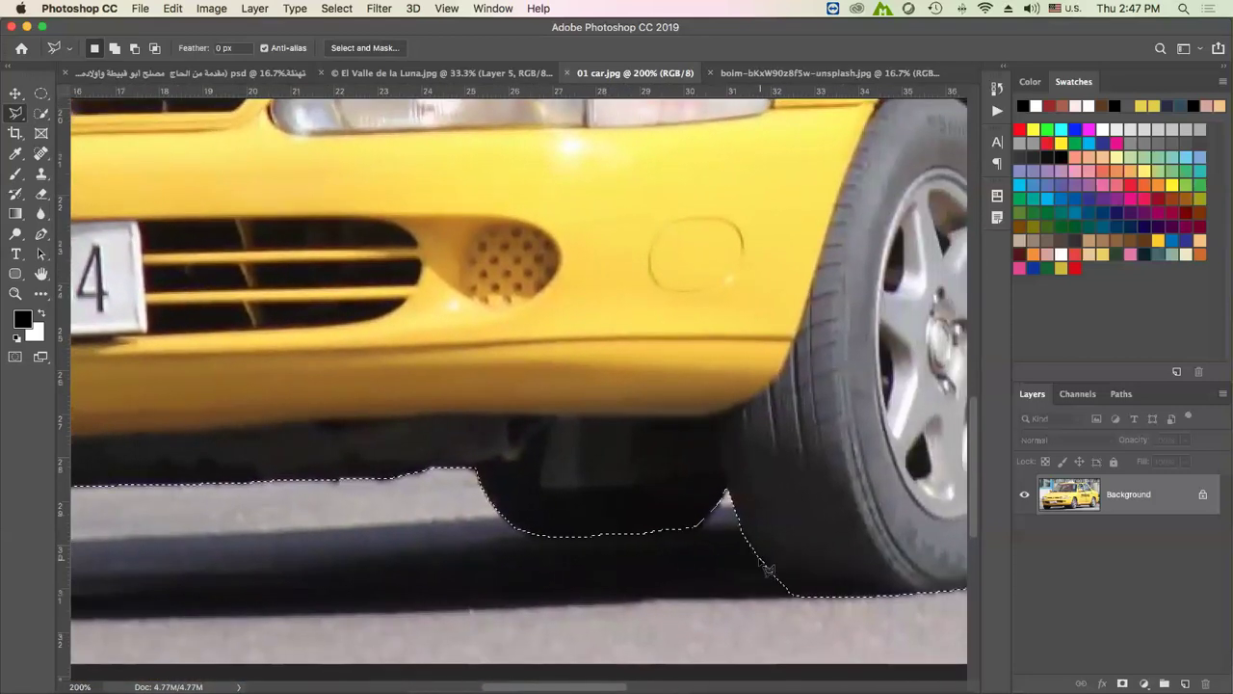
{"action": "scroll", "coordinate": [765, 550], "scroll_direction": "right", "scroll_amount": 4}
{"action": "scroll", "coordinate": [487, 510], "scroll_direction": "right", "scroll_amount": 3}
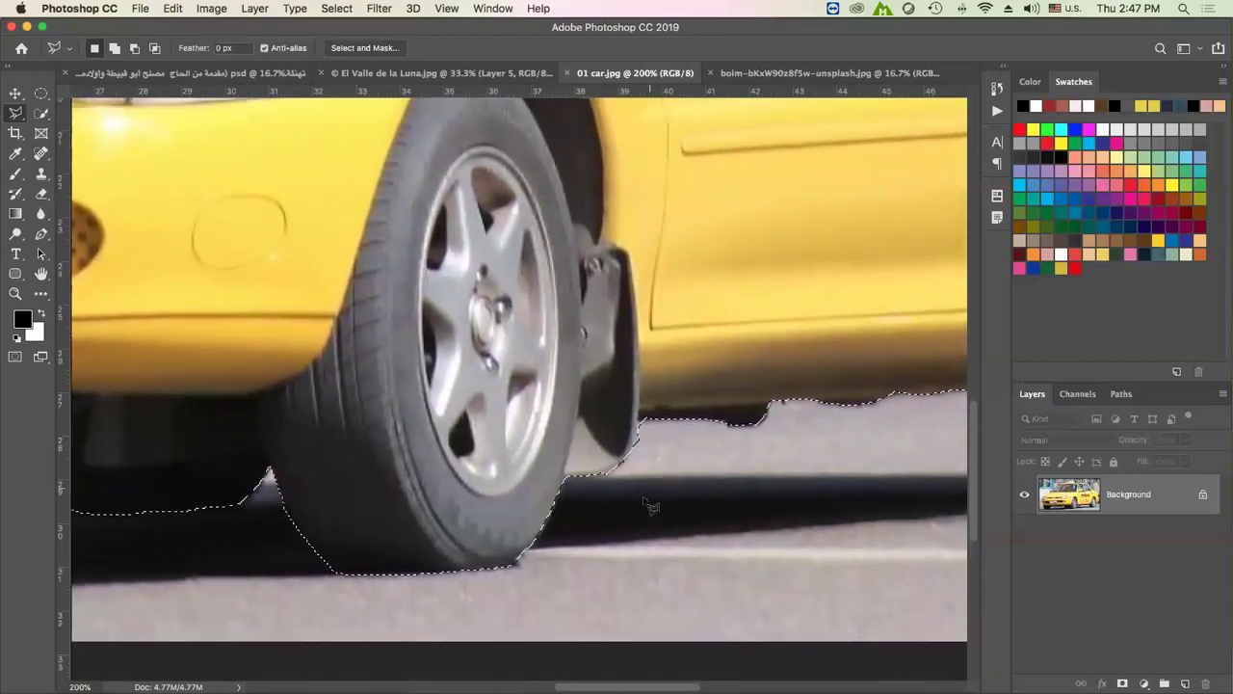
{"action": "left_click_drag", "start_coordinate": [683, 462], "coordinate": [611, 475]}
{"action": "key", "text": "ctrl+r"}
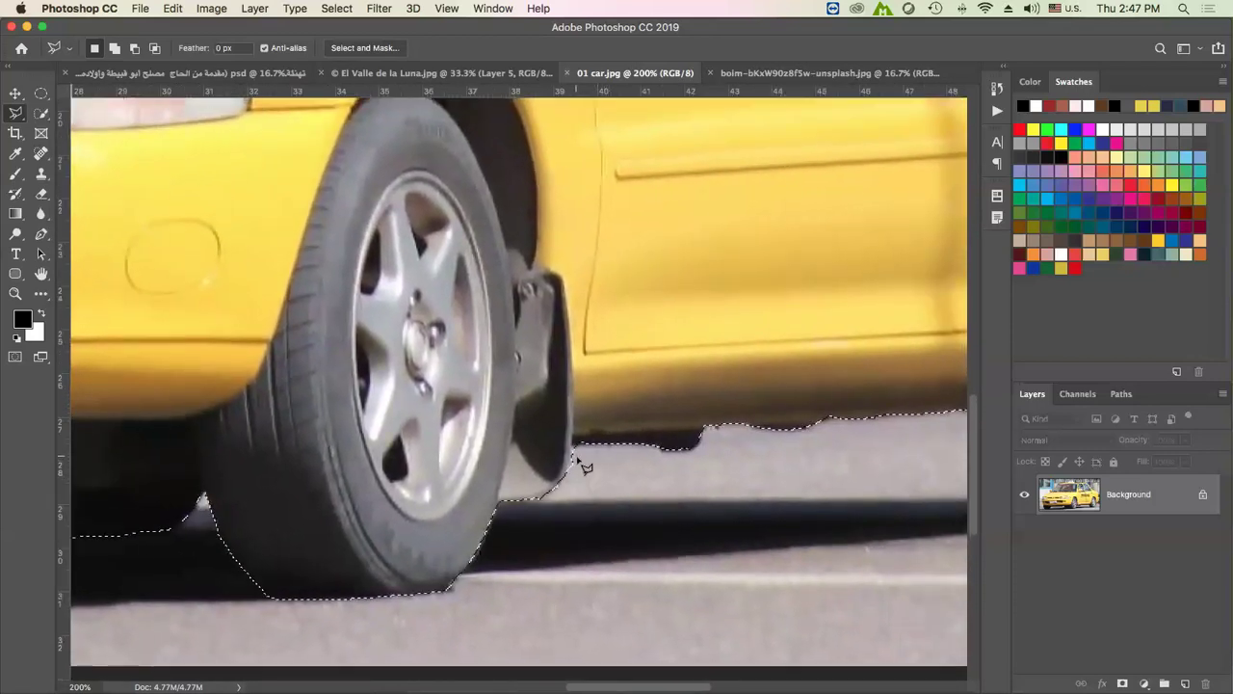
{"action": "key", "text": "alt"}
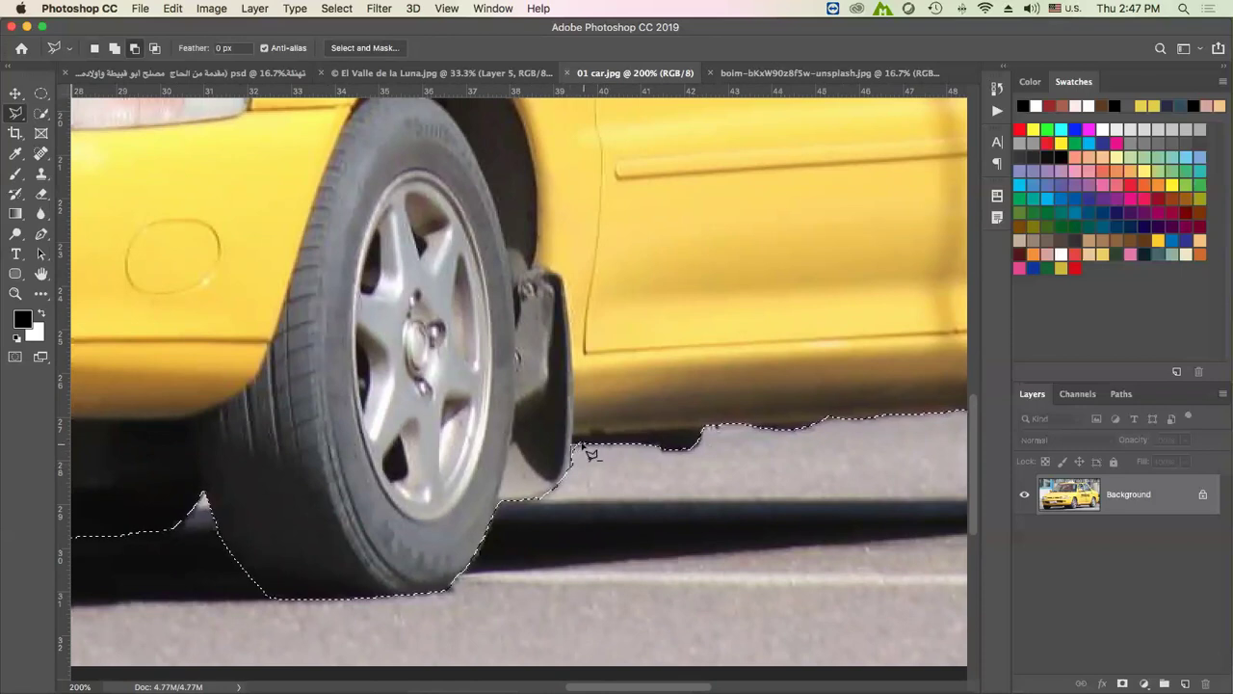
{"action": "key", "text": "Escape"}
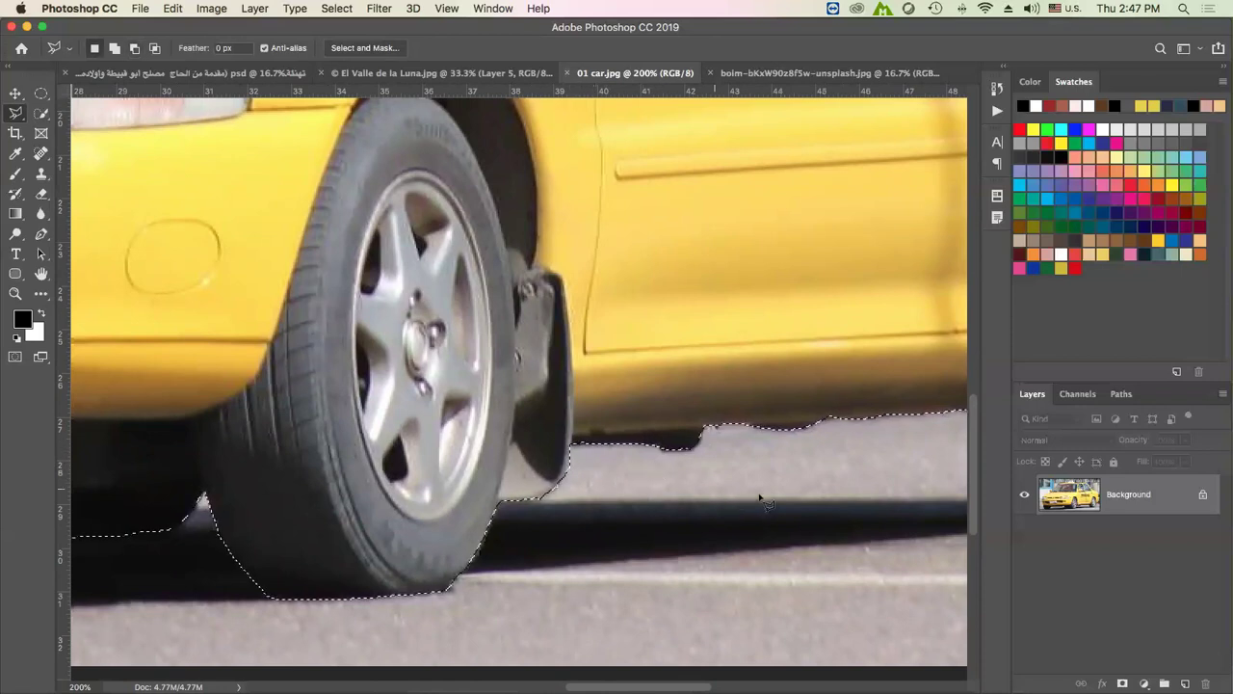
{"action": "left_click_drag", "start_coordinate": [761, 498], "coordinate": [473, 479]}
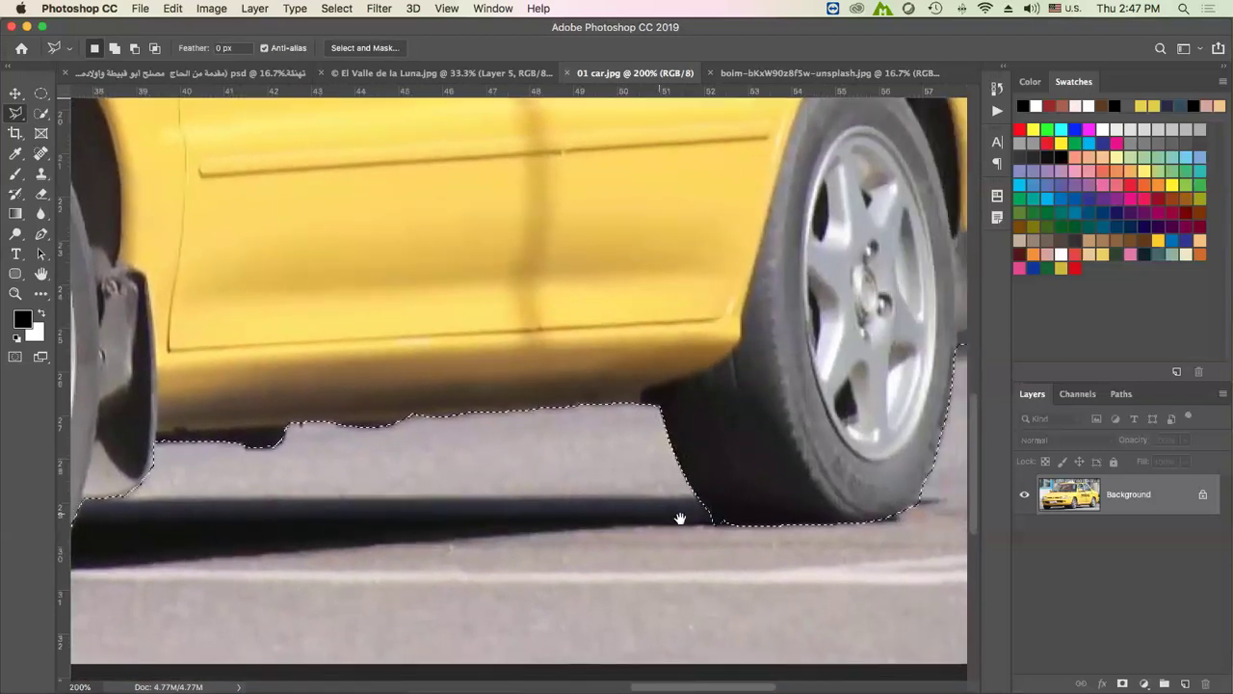
{"action": "left_click_drag", "start_coordinate": [680, 519], "coordinate": [584, 514]}
{"action": "key", "text": "alt"}
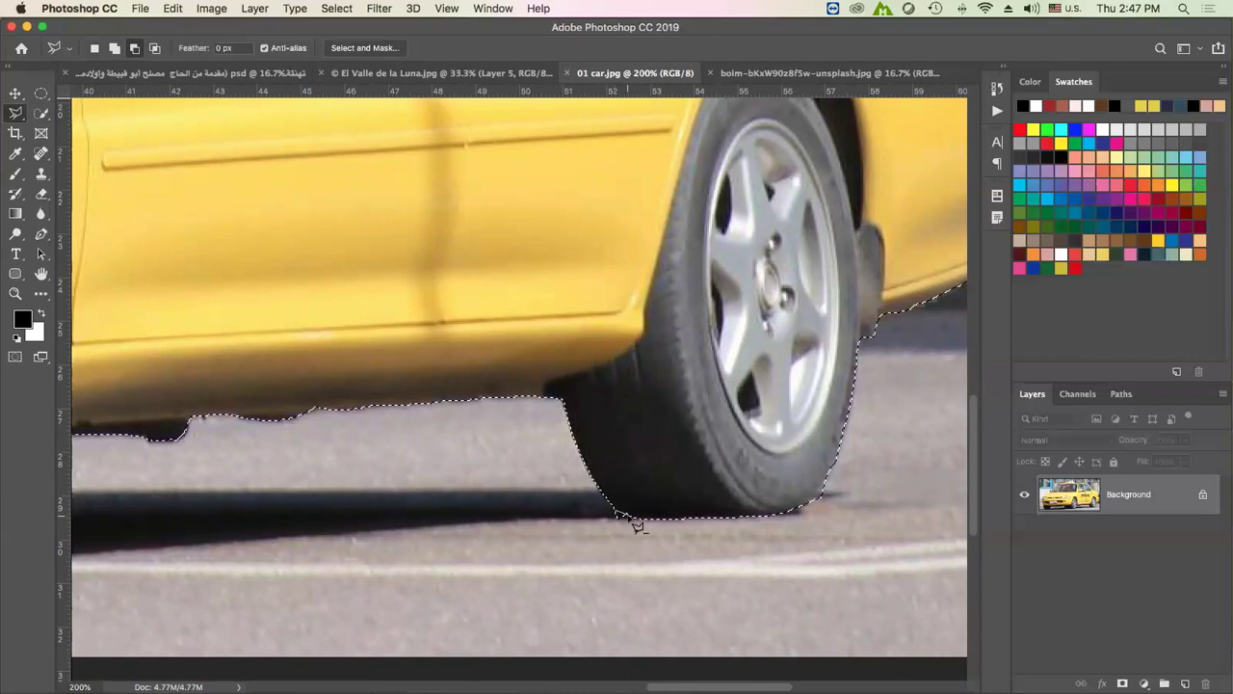
{"action": "left_click_drag", "start_coordinate": [633, 545], "coordinate": [641, 541]}
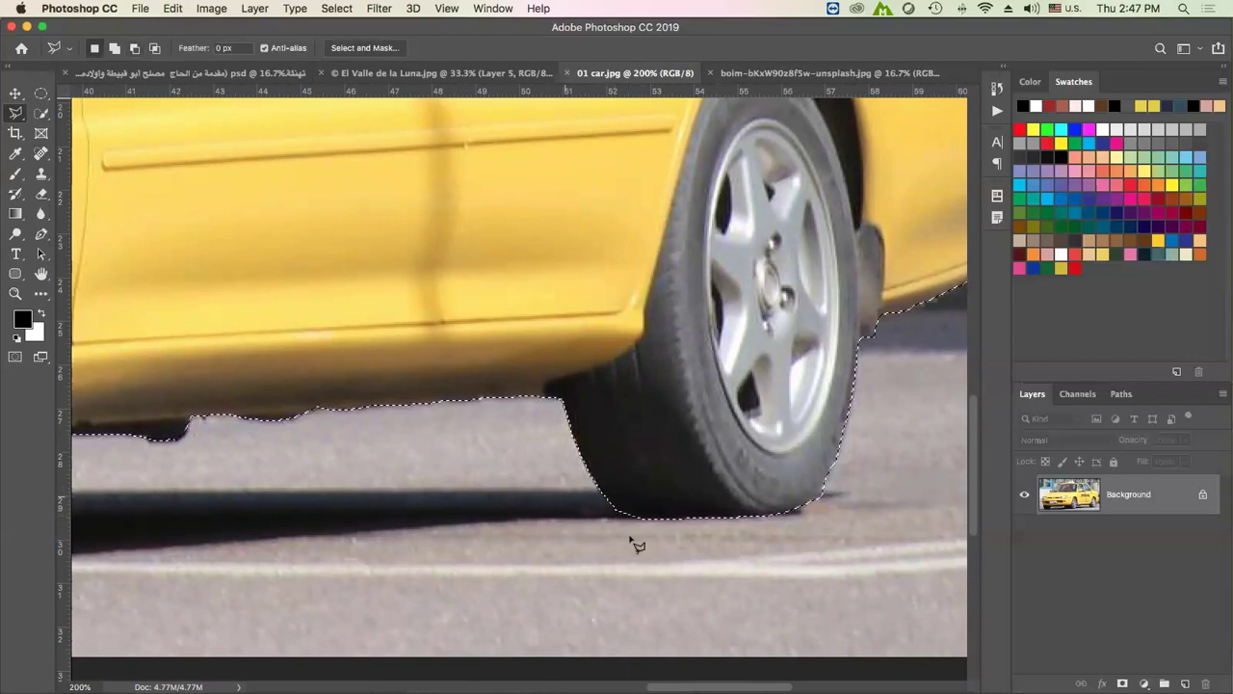
Pan along the taxi's lower edge and zoom out to see the whole selected taxi
{"action": "left_click_drag", "start_coordinate": [781, 467], "coordinate": [642, 504]}
{"action": "left_click_drag", "start_coordinate": [735, 413], "coordinate": [655, 481]}
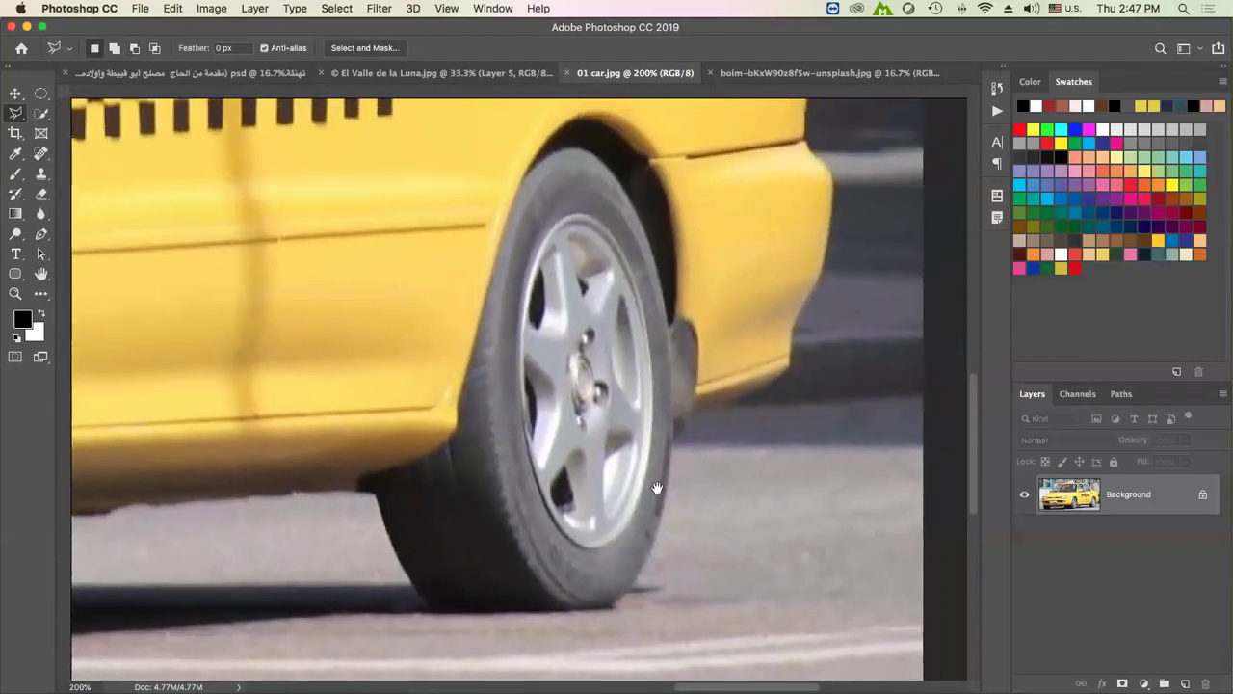
{"action": "left_click_drag", "start_coordinate": [696, 336], "coordinate": [683, 454]}
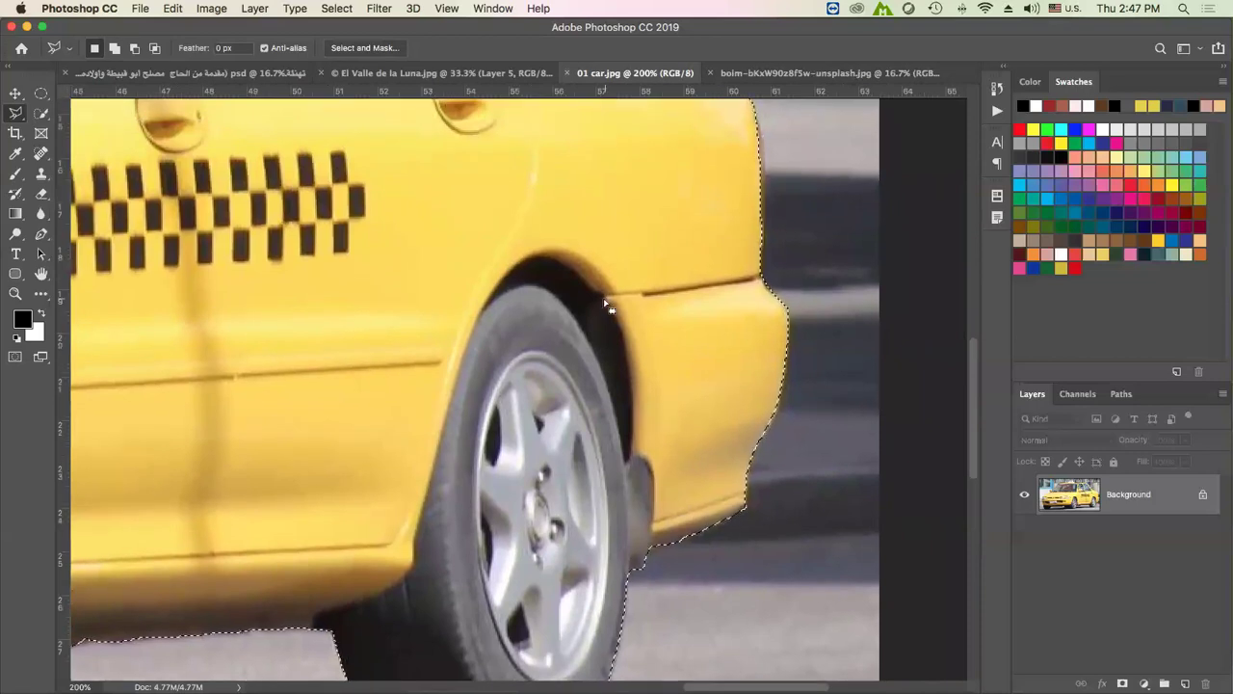
{"action": "key", "text": "super+h"}
{"action": "key", "text": "super+minus"}
{"action": "key", "text": "super+minus"}
{"action": "key", "text": "super+minus"}
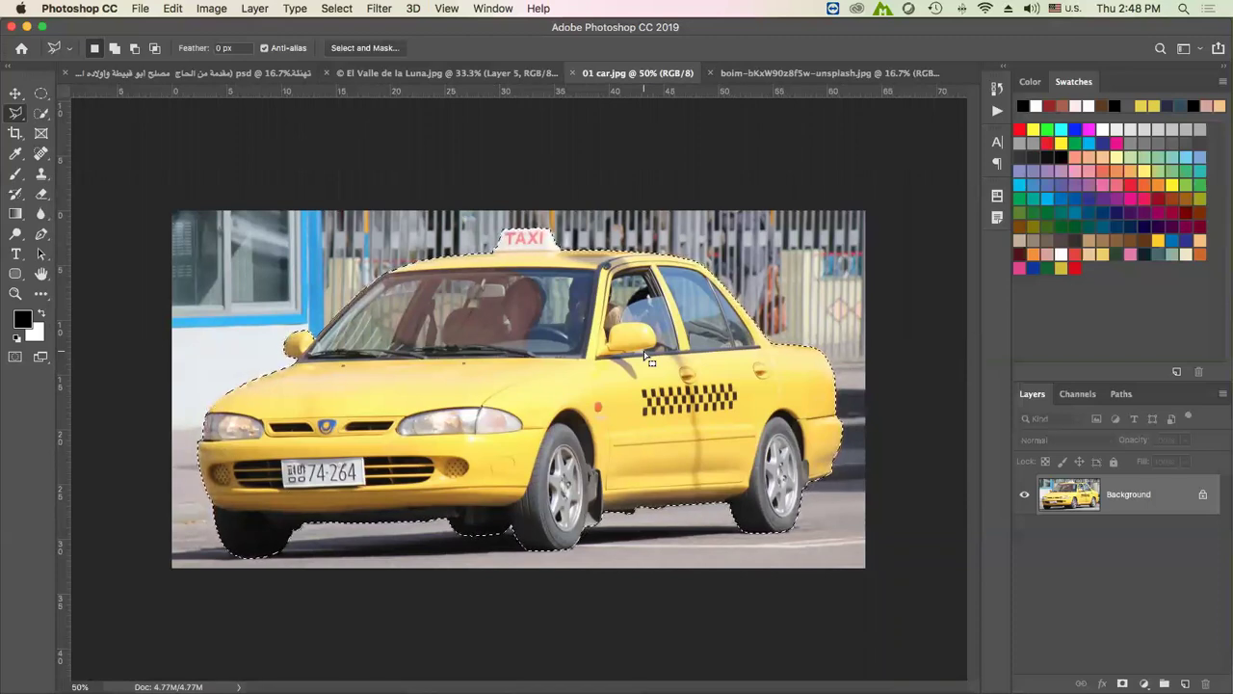
{"action": "left_click", "coordinate": [510, 73]}
Paste the taxi into the street photo, try it on the road, then delete that layer
{"action": "left_click", "coordinate": [768, 77]}
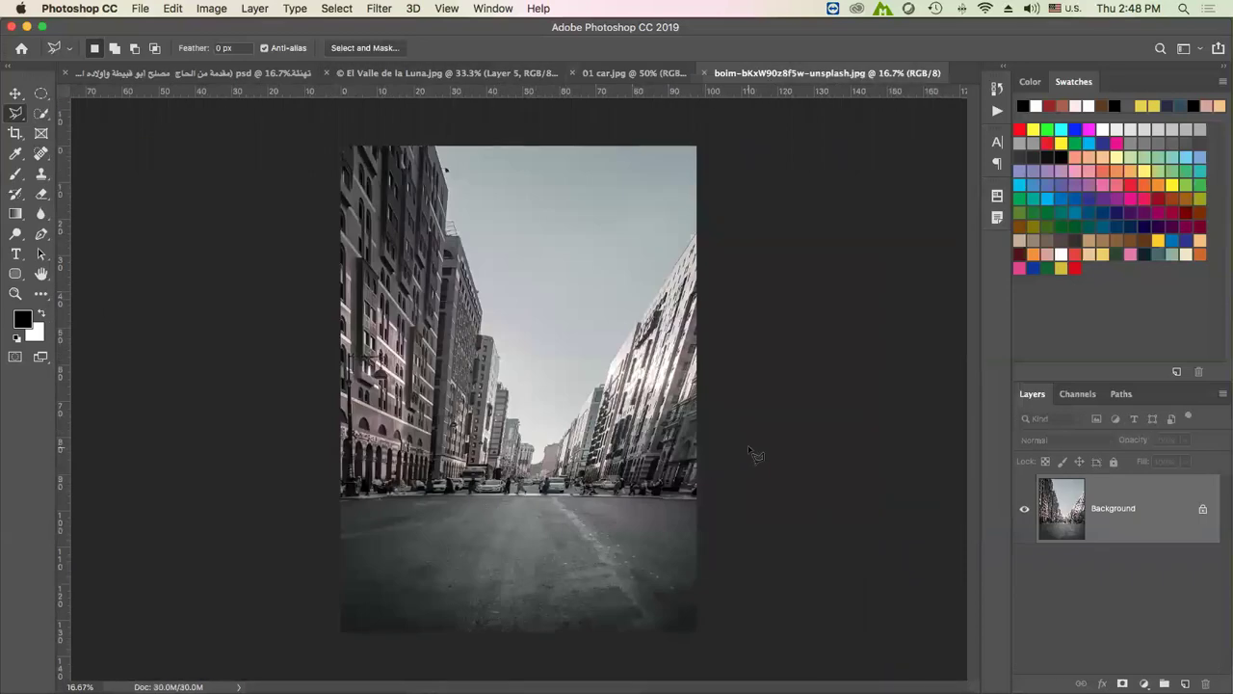
{"action": "key", "text": "ctrl+v"}
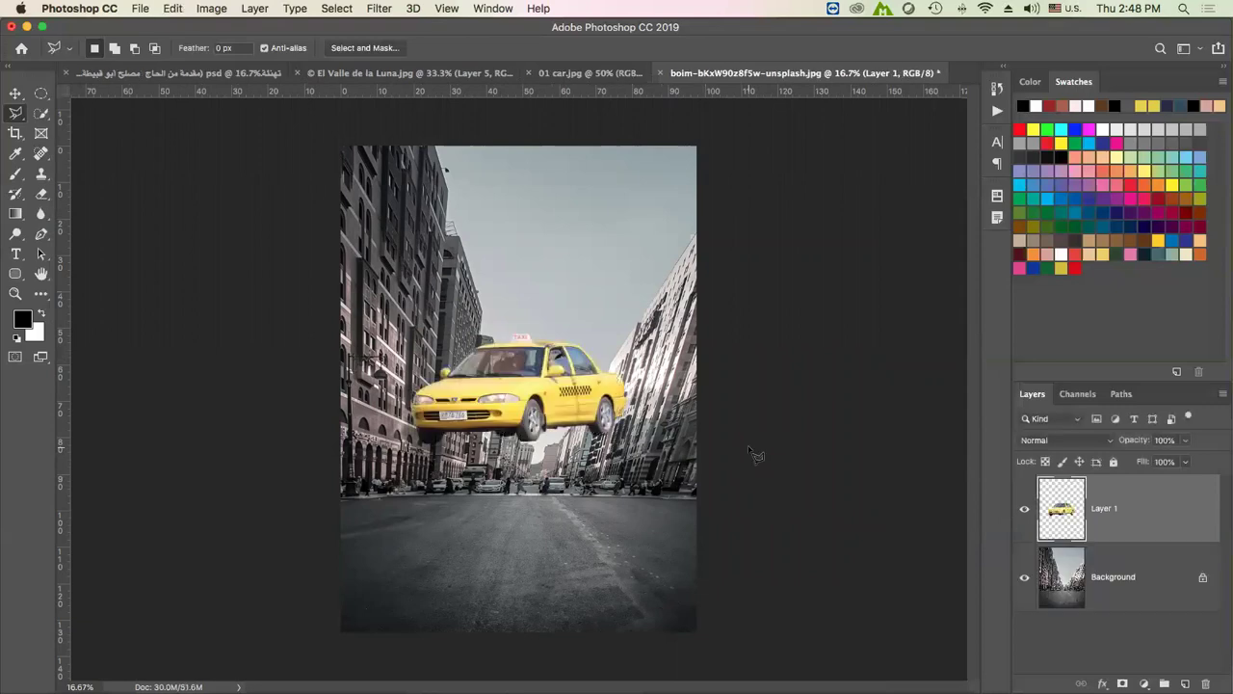
{"action": "left_click", "coordinate": [16, 94]}
{"action": "left_click_drag", "start_coordinate": [581, 397], "coordinate": [583, 554]}
{"action": "left_click", "coordinate": [794, 545]}
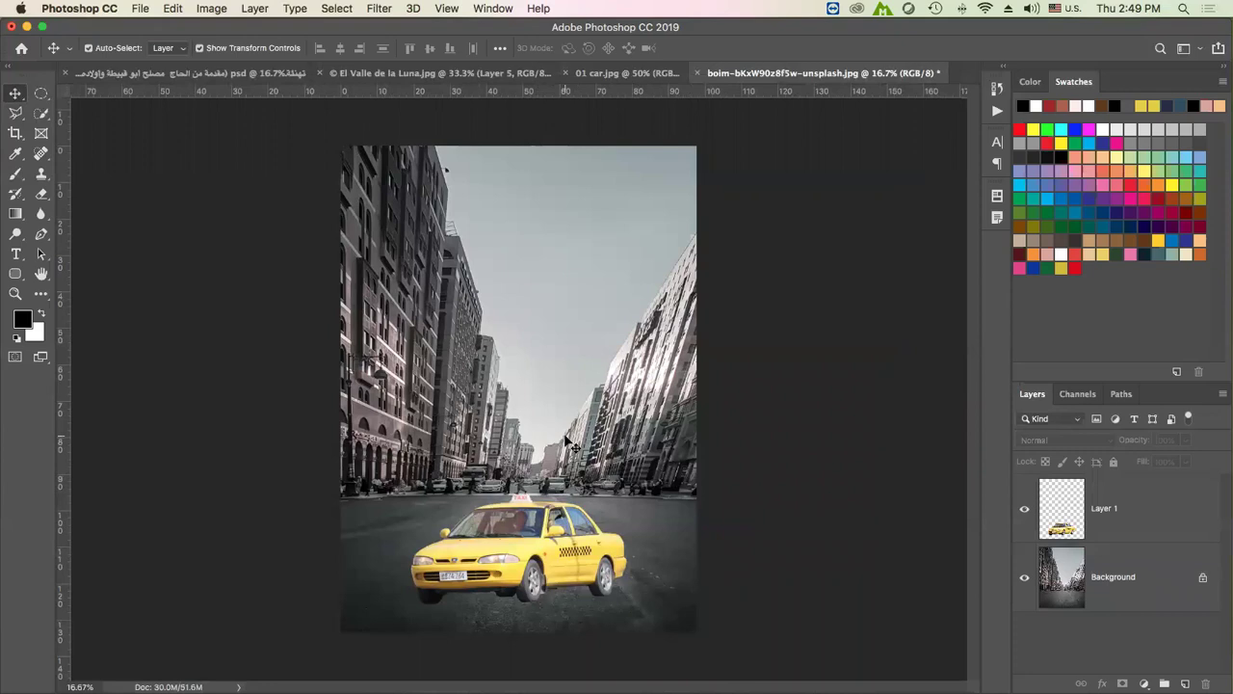
{"action": "left_click", "coordinate": [582, 559]}
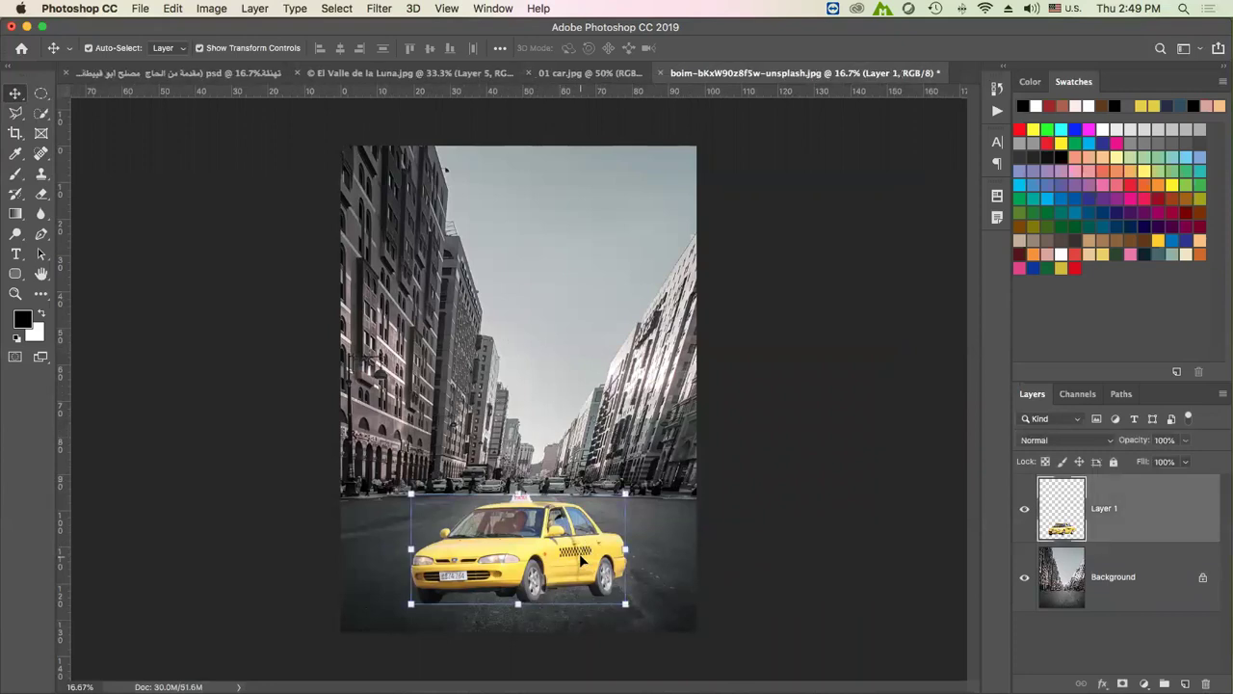
{"action": "key", "text": "Delete"}
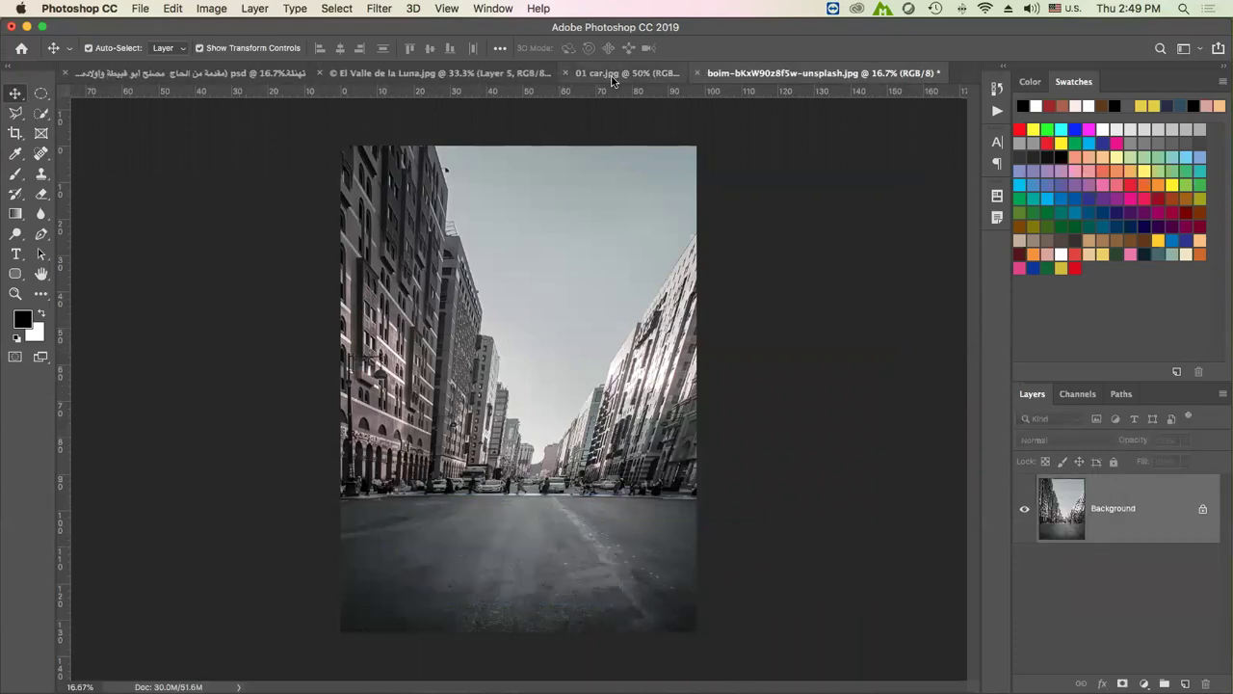
Copy the selected taxi to Layer 1, drag it into the street photo and nudge it onto the road
{"action": "left_click", "coordinate": [611, 76]}
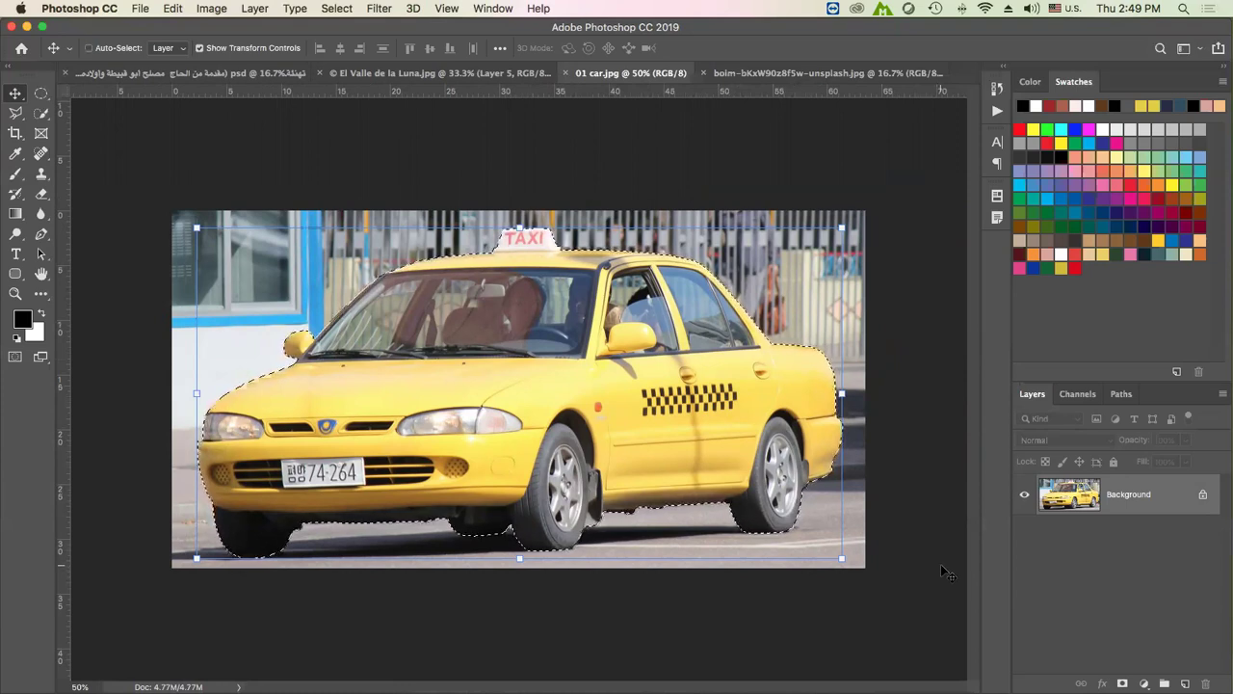
{"action": "key", "text": "super+j"}
{"action": "key", "text": "super"}
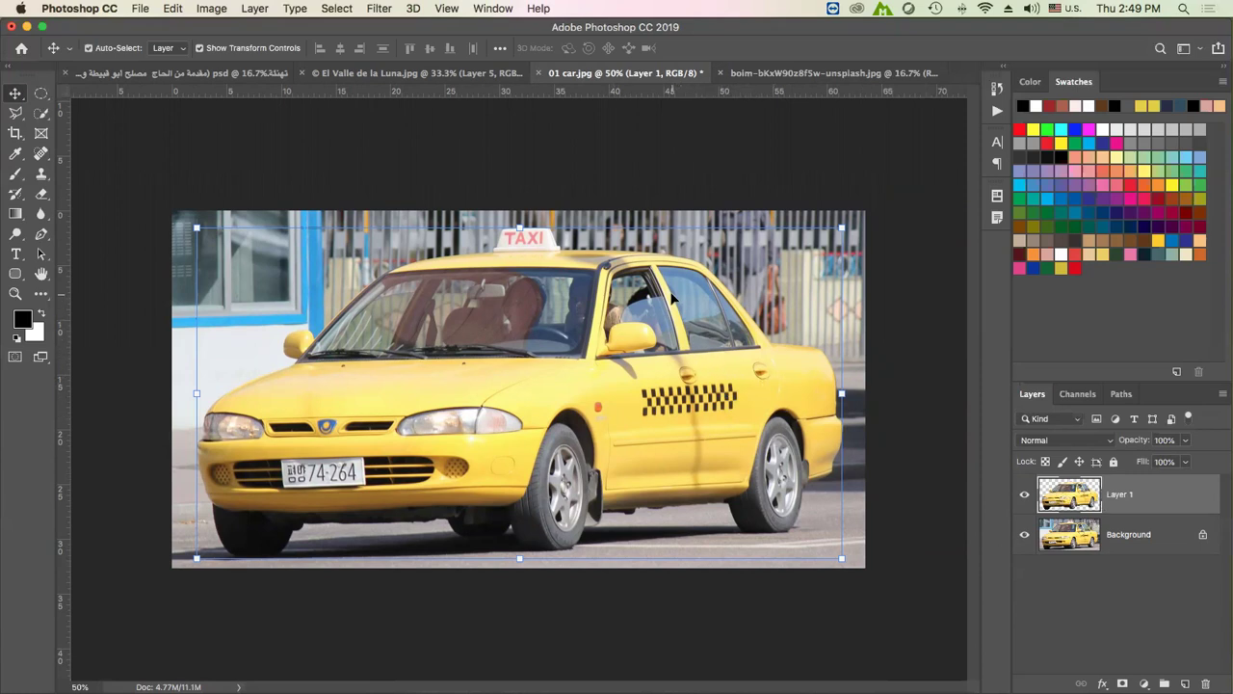
{"action": "key", "text": "ctrl+h"}
{"action": "left_click_drag", "start_coordinate": [677, 311], "coordinate": [765, 89]}
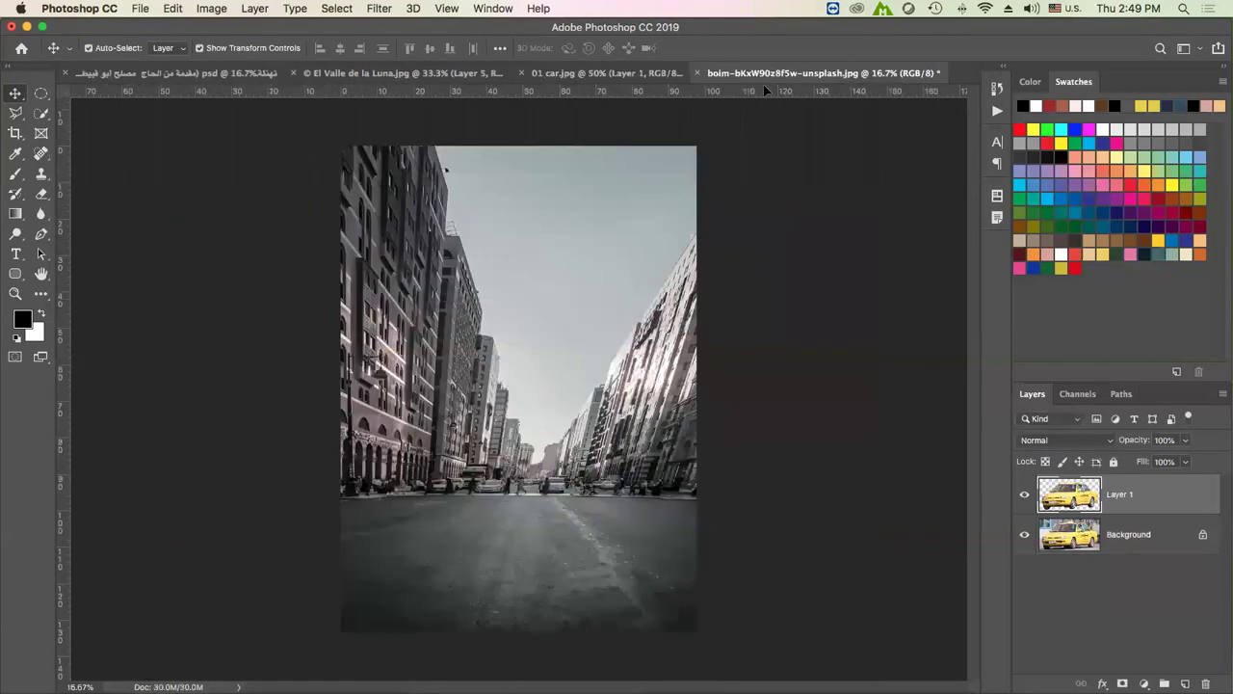
{"action": "left_click_drag", "start_coordinate": [761, 77], "coordinate": [778, 76]}
{"action": "mouse_move", "coordinate": [511, 496]}
{"action": "left_mouse_down"}
{"action": "mouse_move", "coordinate": [528, 503]}
{"action": "mouse_move", "coordinate": [527, 527]}
{"action": "left_mouse_up"}
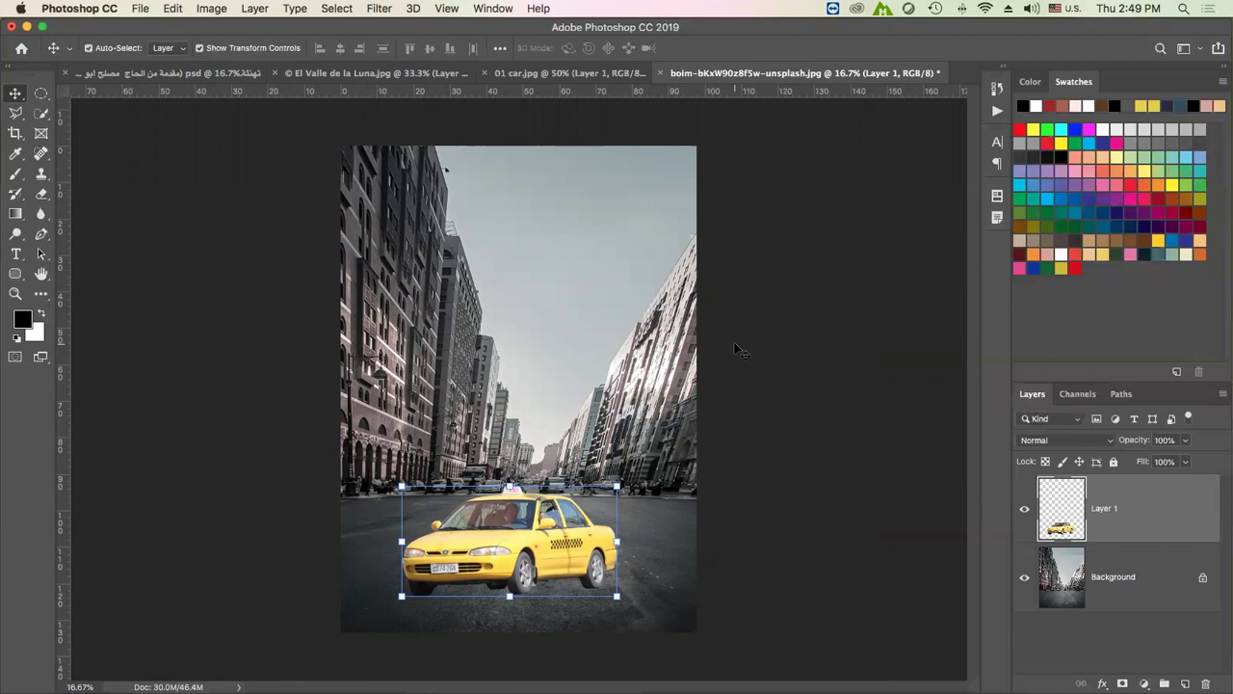
{"action": "left_click", "coordinate": [737, 348]}
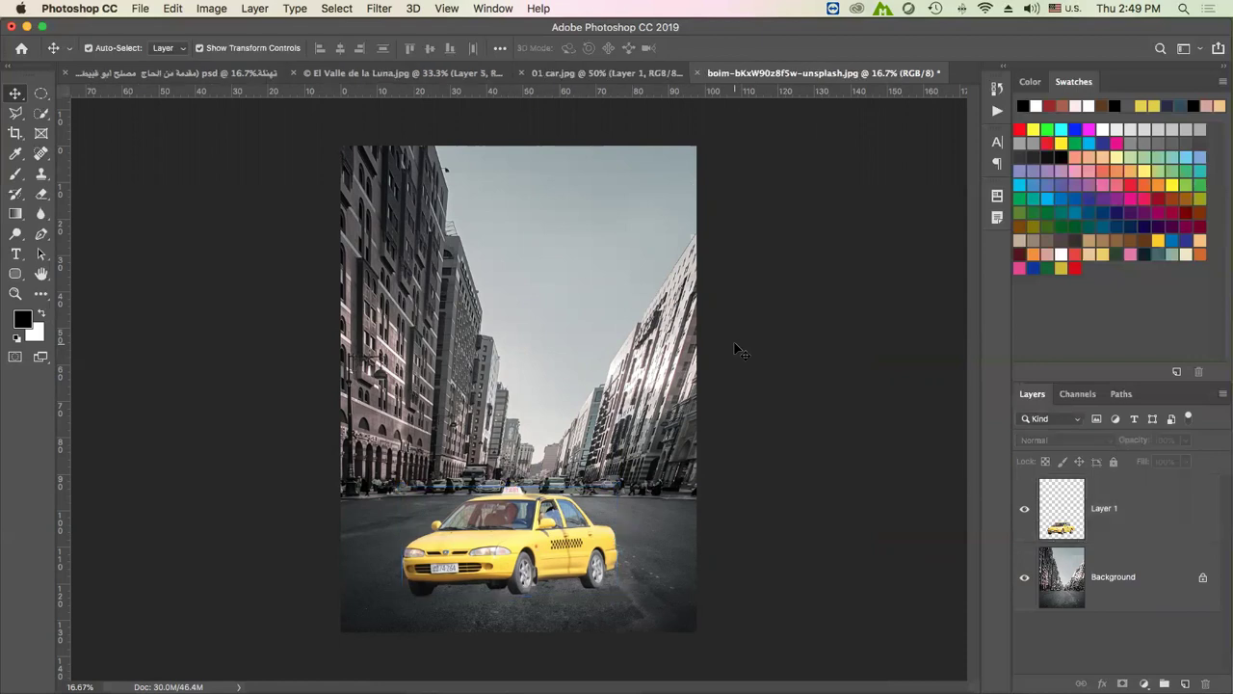
{"action": "left_click", "coordinate": [569, 566]}
{"action": "left_click_drag", "start_coordinate": [568, 566], "coordinate": [569, 575]}
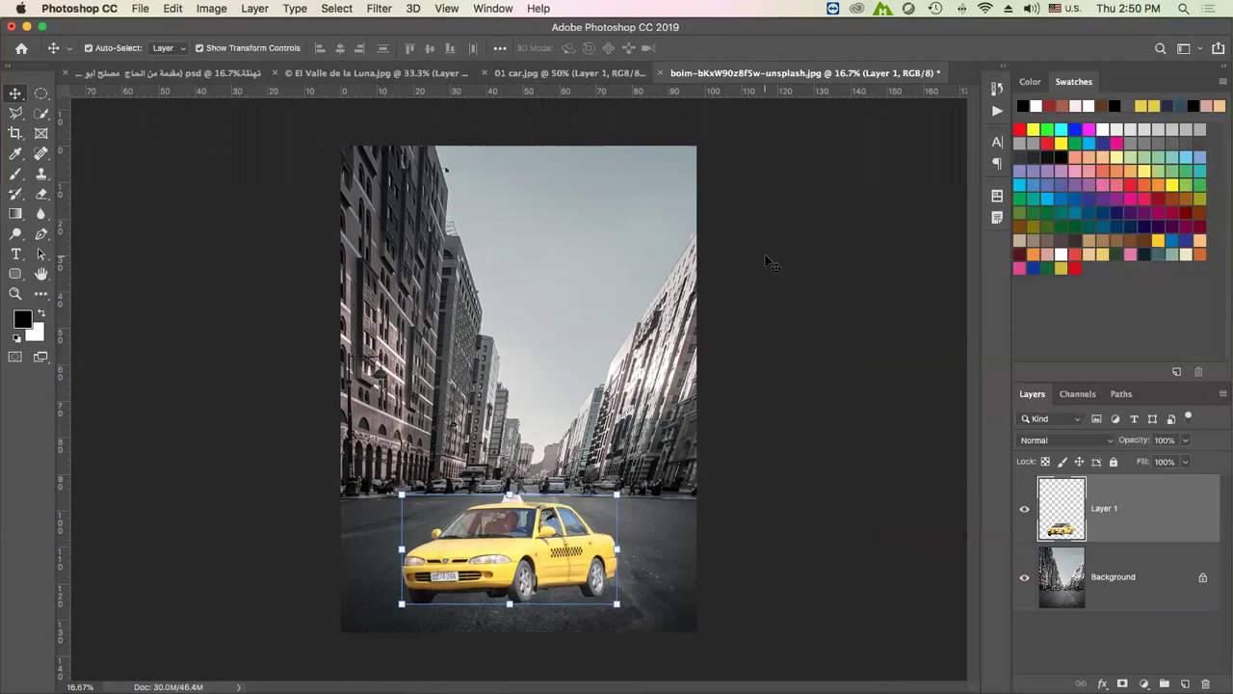
Save the composite as 'Car Exercise' Photoshop document with maximum compatibility
{"action": "left_click", "coordinate": [148, 9]}
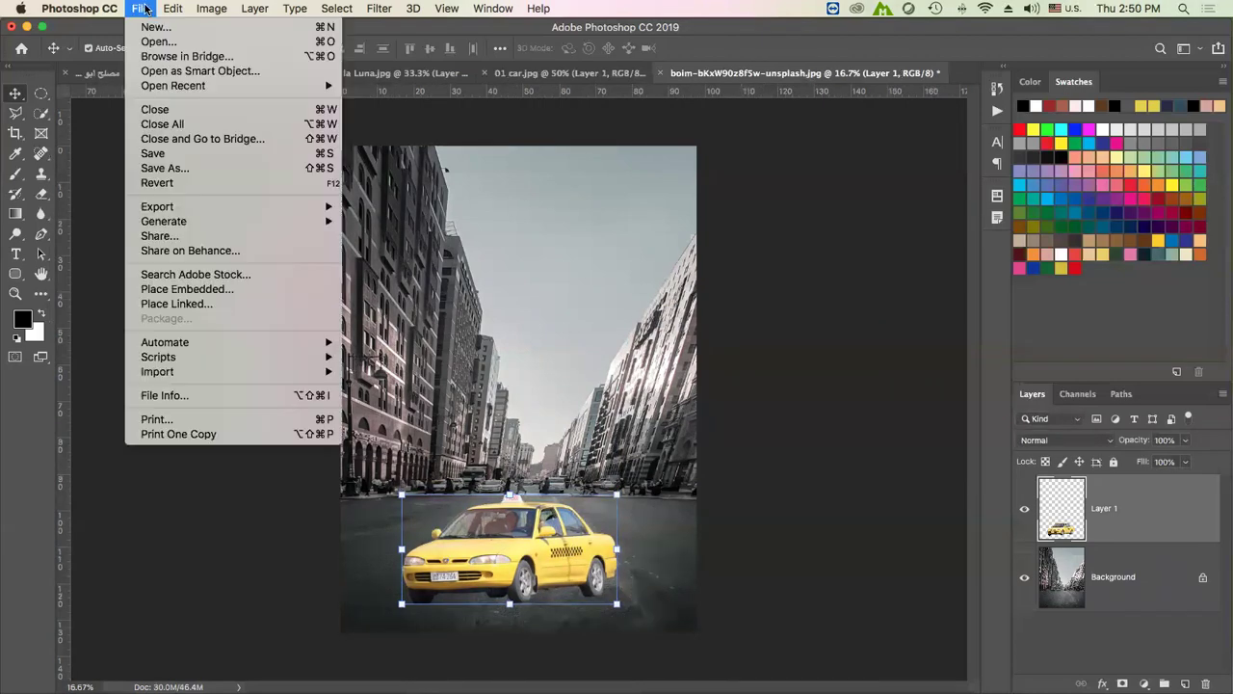
{"action": "left_click", "coordinate": [166, 169]}
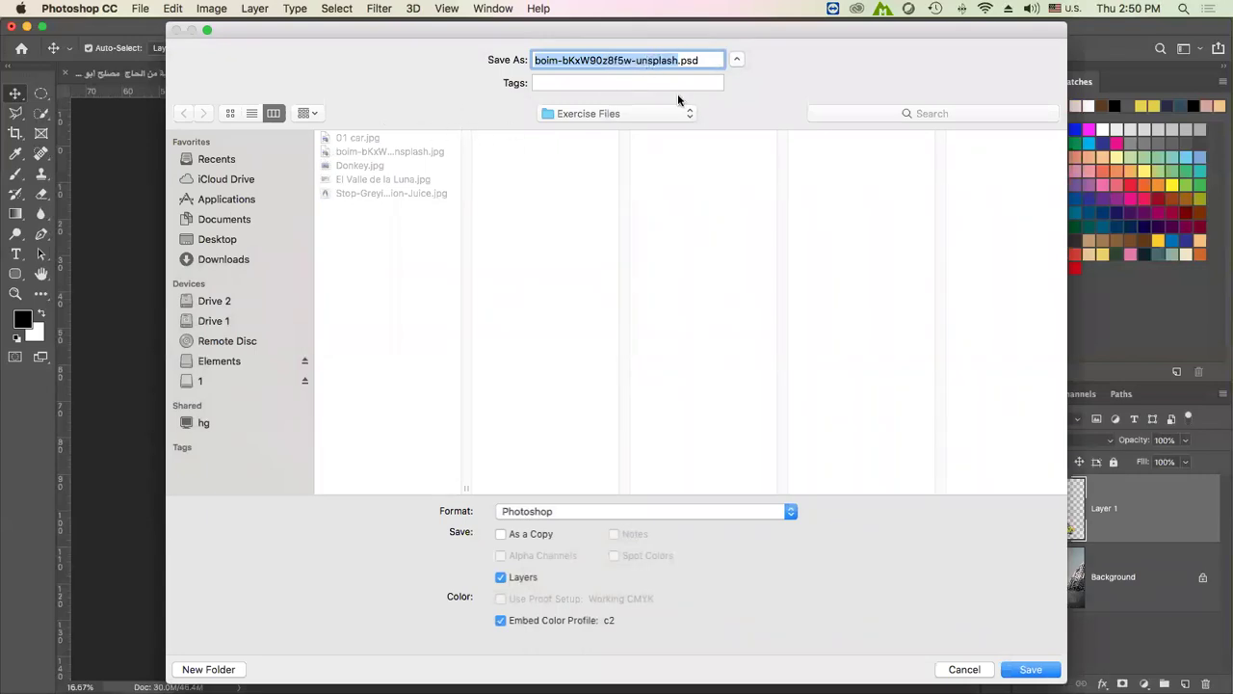
{"action": "type", "text": "Car E"}
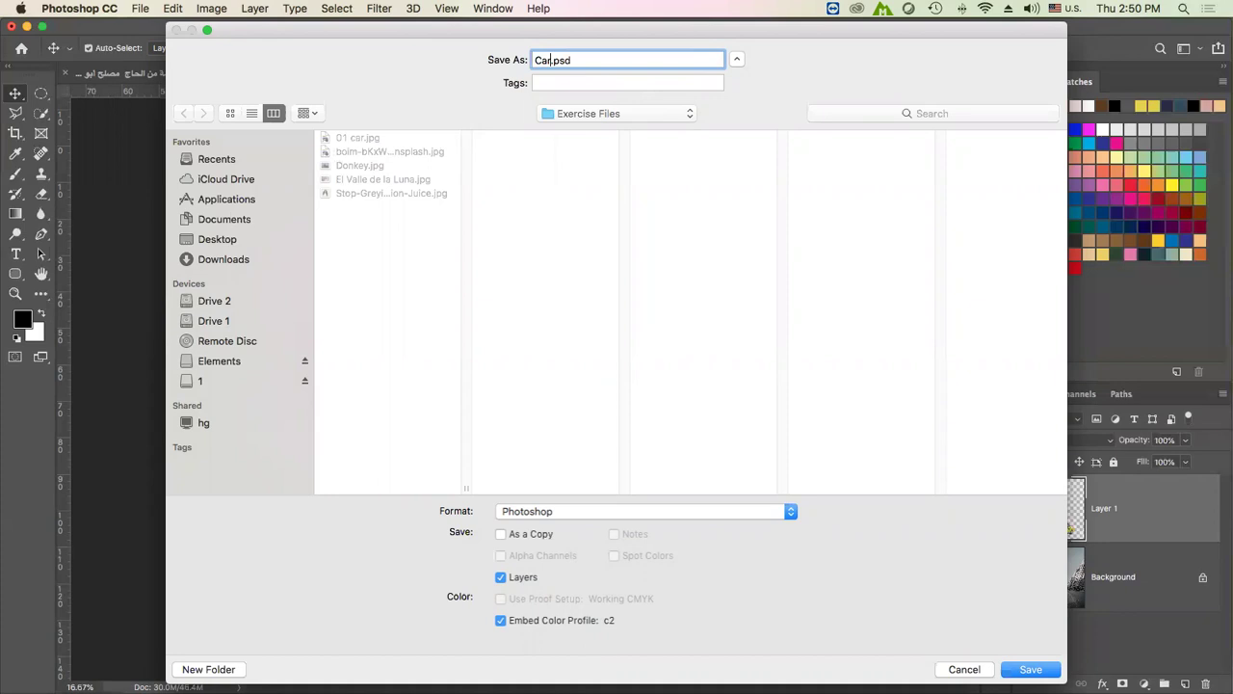
{"action": "type", "text": "xercis"}
{"action": "left_click", "coordinate": [1028, 672]}
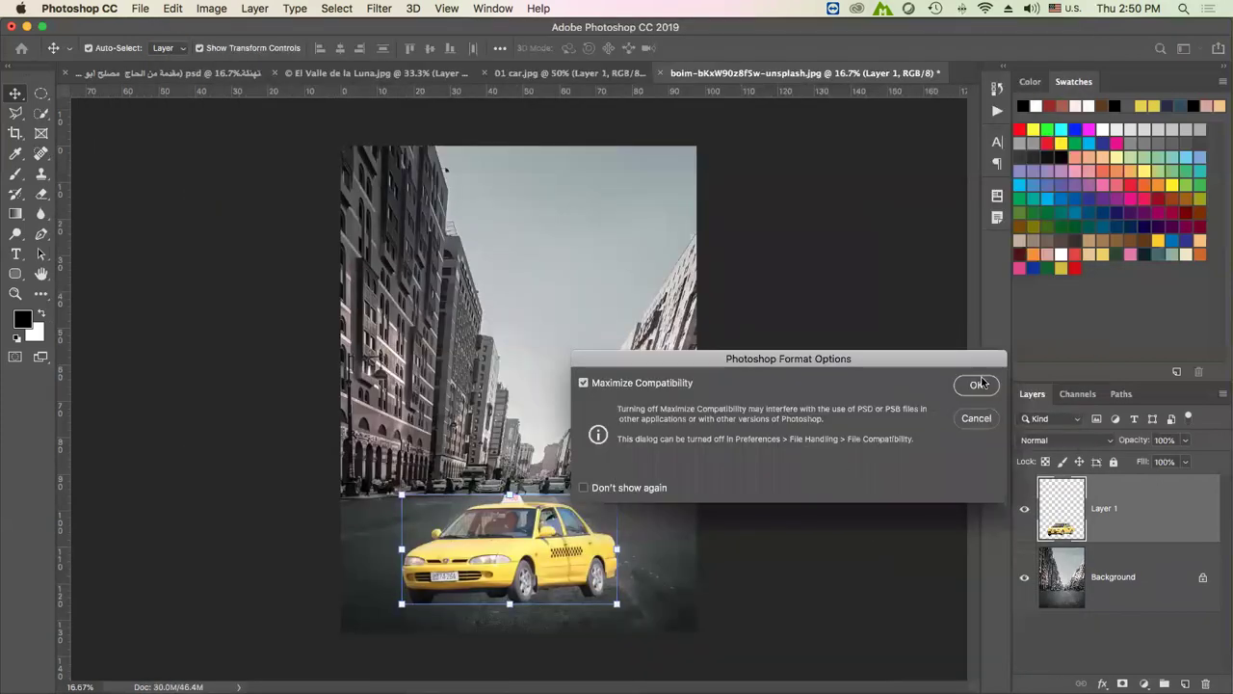
{"action": "left_click", "coordinate": [978, 385]}
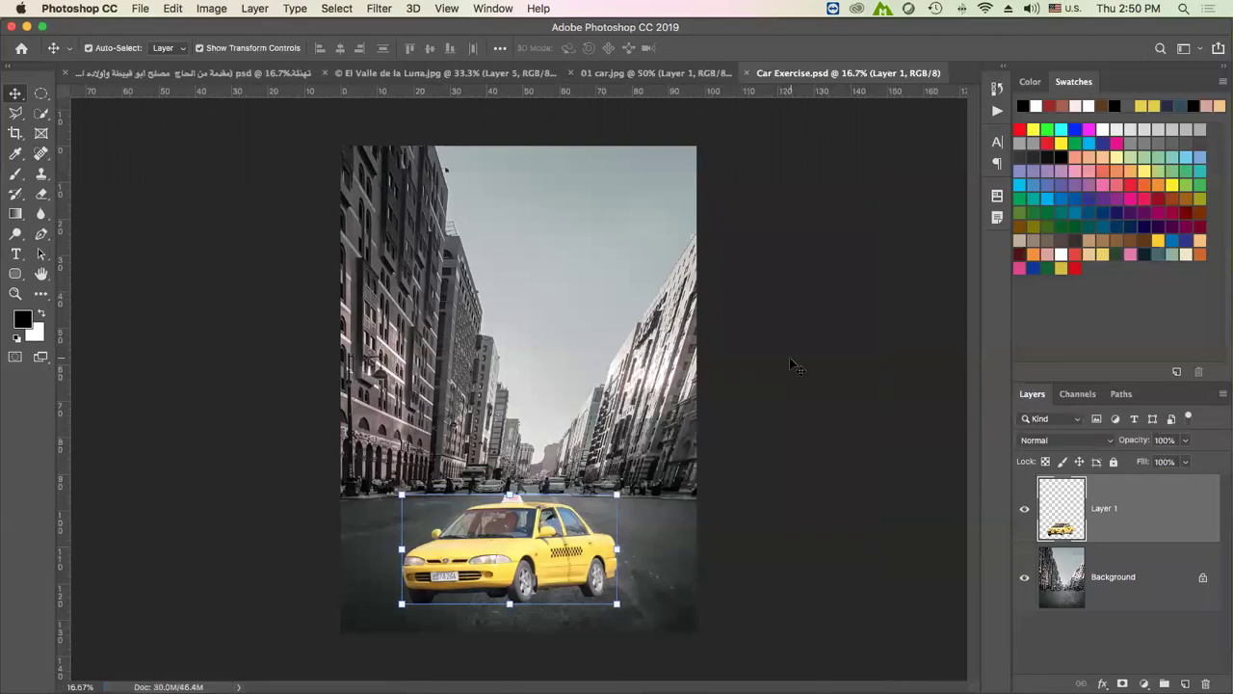
{"action": "mouse_move", "coordinate": [1012, 672]}
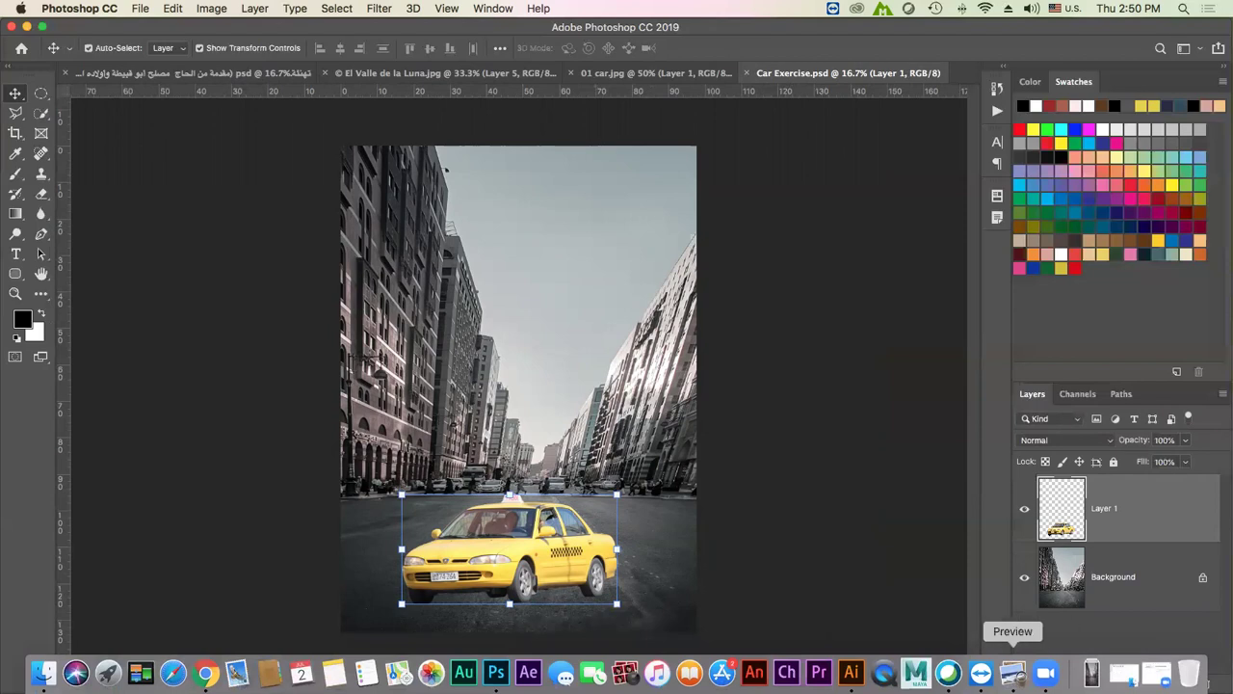
Switch to the Magnetic Lasso and bring the Preview lesson slides to the front
{"action": "left_click", "coordinate": [16, 114]}
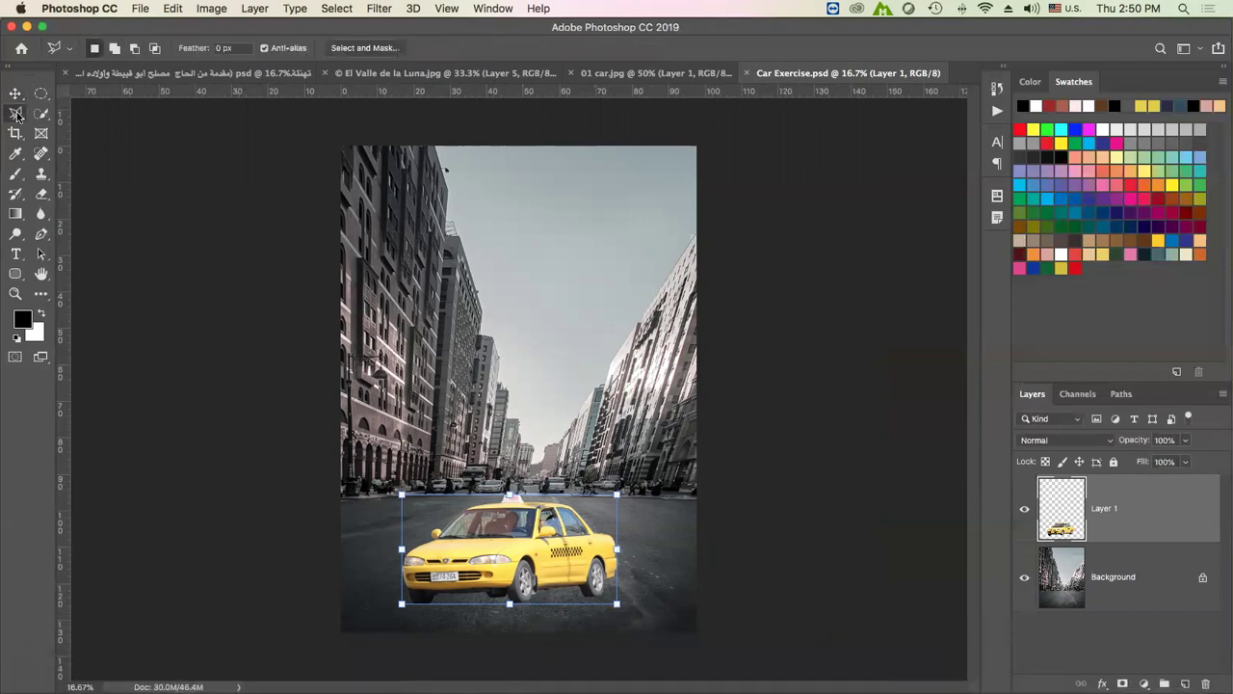
{"action": "left_click_drag", "start_coordinate": [16, 114], "coordinate": [77, 135]}
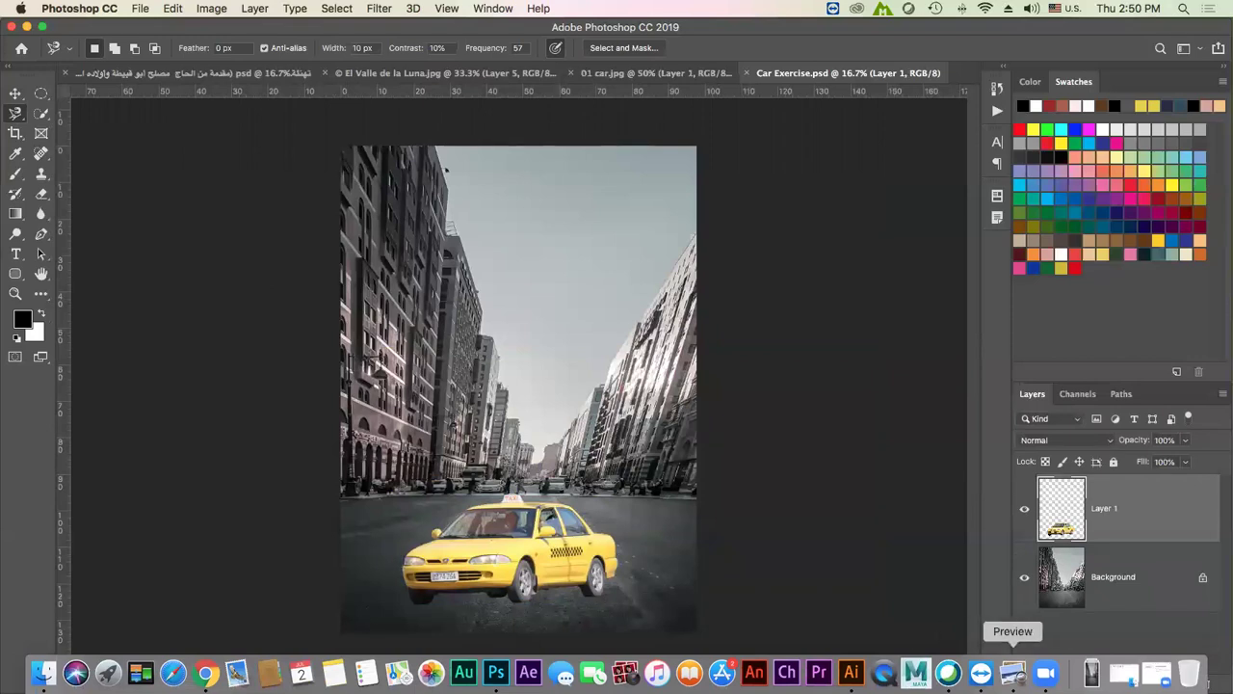
{"action": "left_click", "coordinate": [1013, 673]}
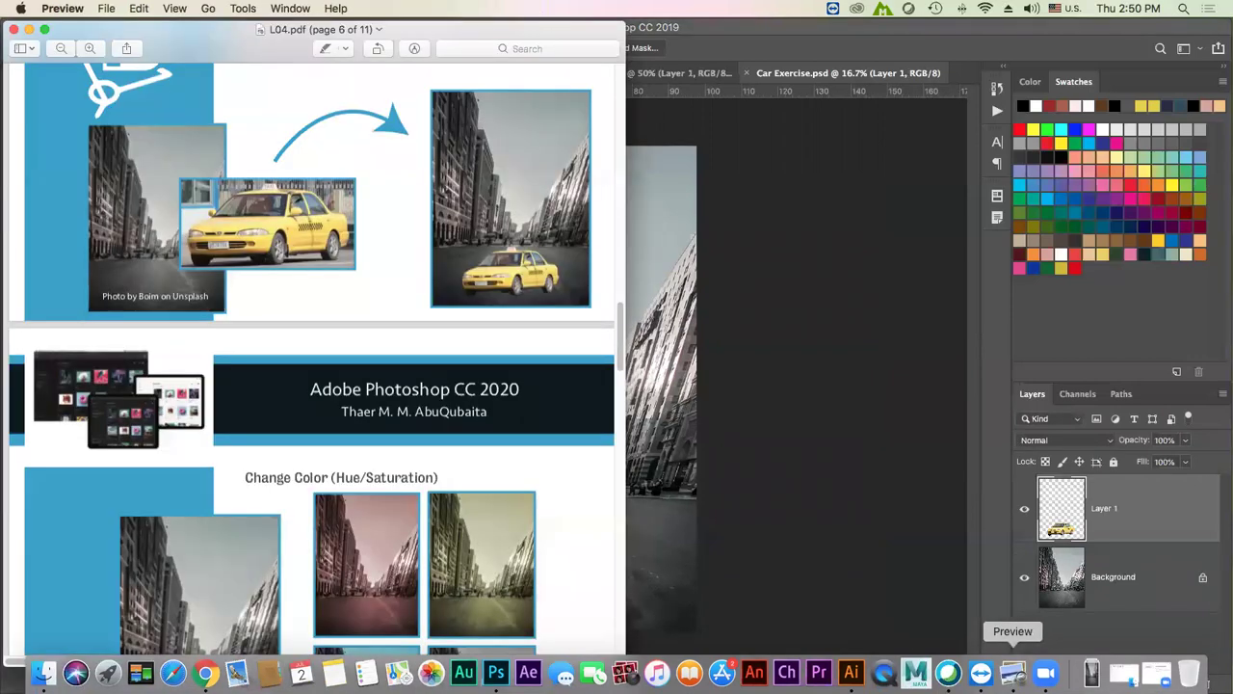
Make Preview full screen and scroll L04.pdf to the Change Color (Hue/Saturation) slide
{"action": "left_click", "coordinate": [44, 29]}
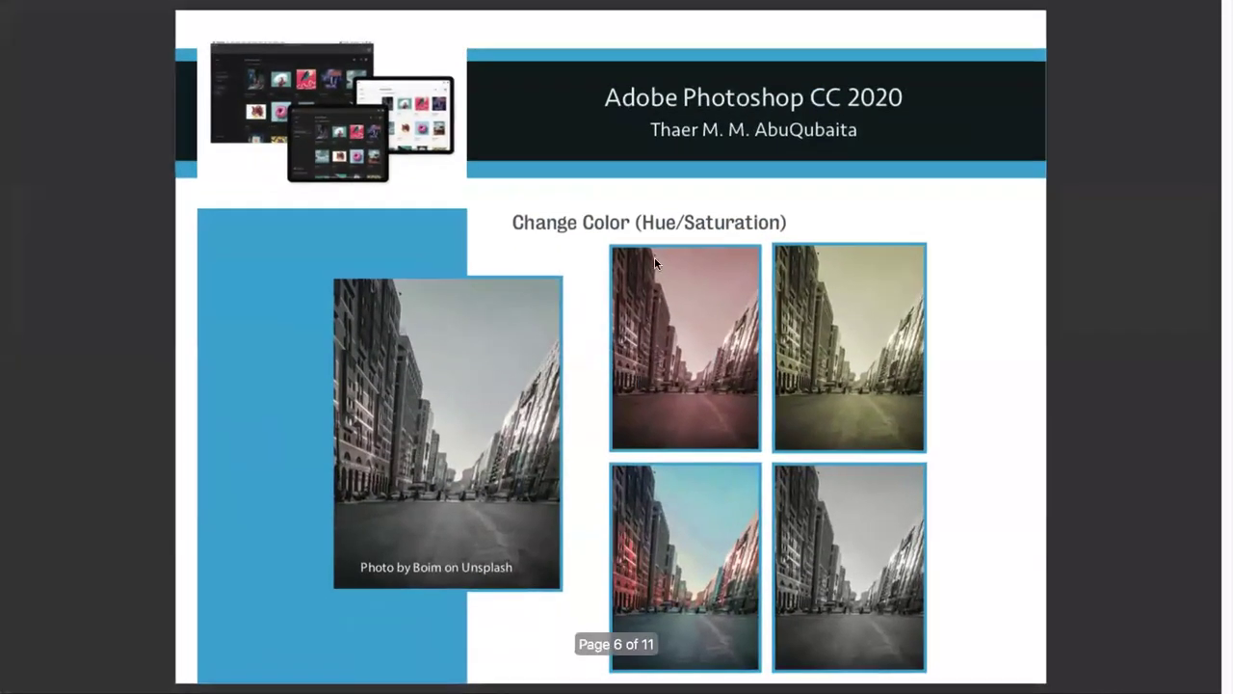
{"action": "scroll", "coordinate": [643, 258], "scroll_direction": "down", "scroll_amount": 2}
{"action": "scroll", "coordinate": [632, 254], "scroll_direction": "up", "scroll_amount": 1}
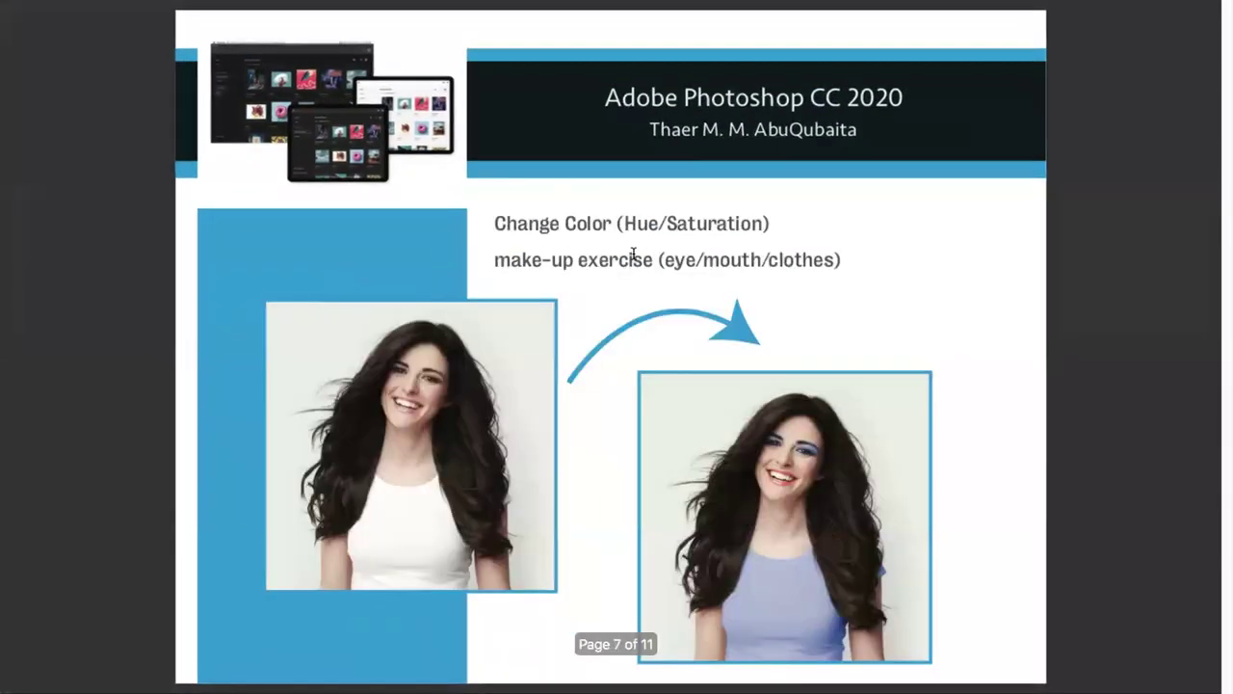
{"action": "scroll", "coordinate": [632, 253], "scroll_direction": "up", "scroll_amount": 1}
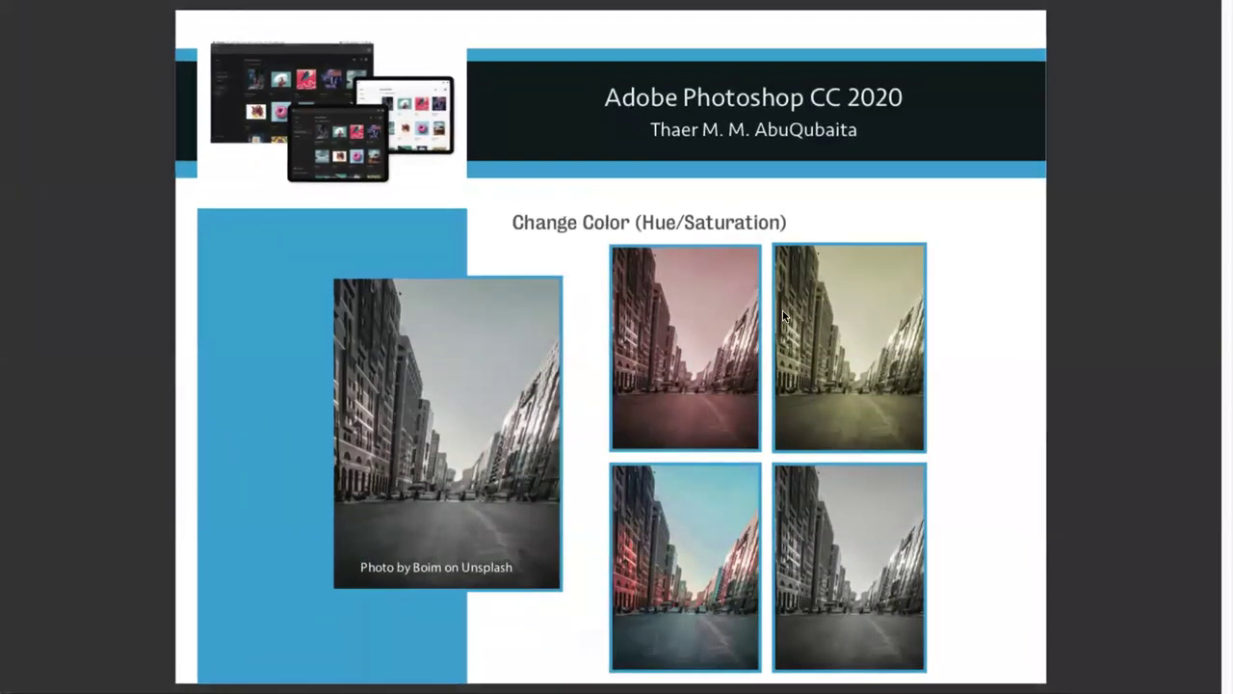
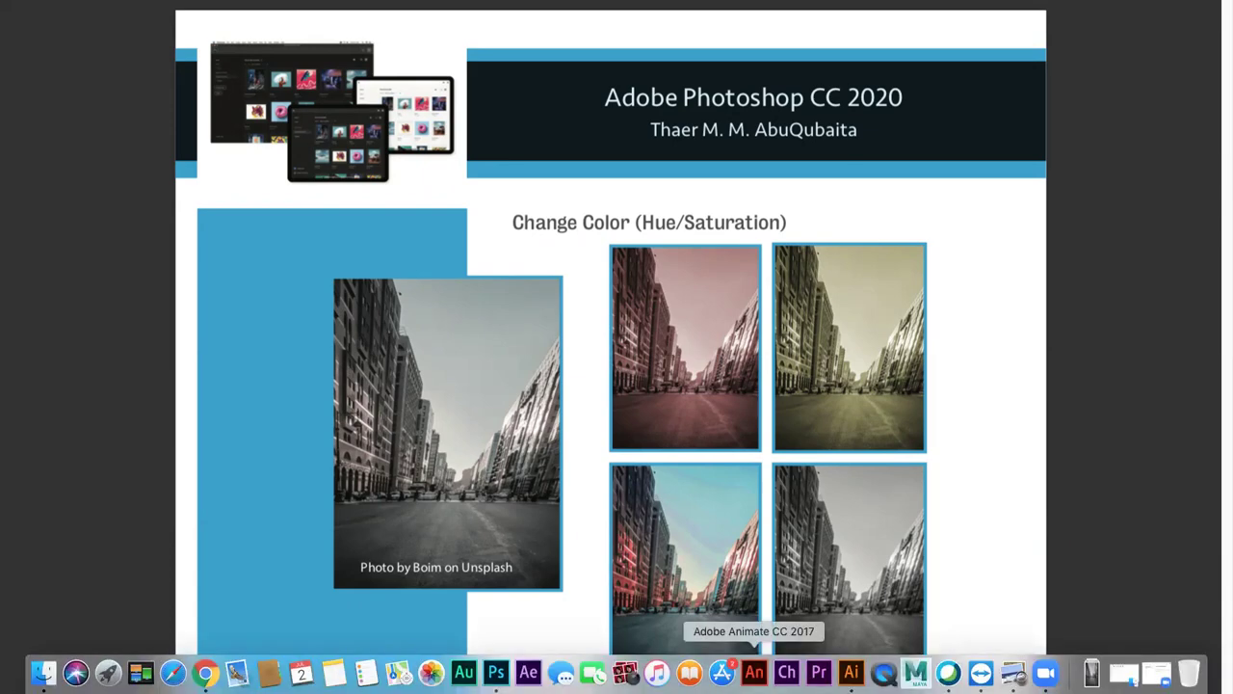
Select the Move tool and delete the yellow taxi layer from Car Exercise.psd
{"action": "left_click", "coordinate": [499, 674]}
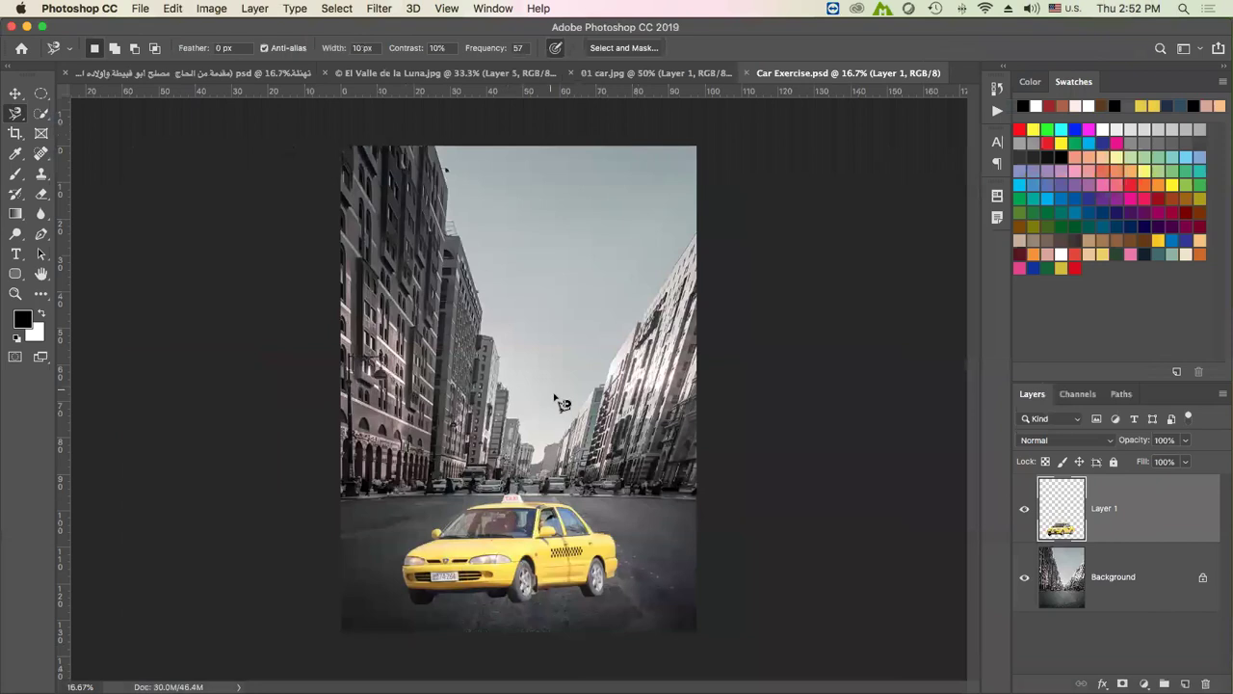
{"action": "left_click", "coordinate": [642, 74]}
{"action": "left_click", "coordinate": [848, 73]}
{"action": "left_click", "coordinate": [15, 93]}
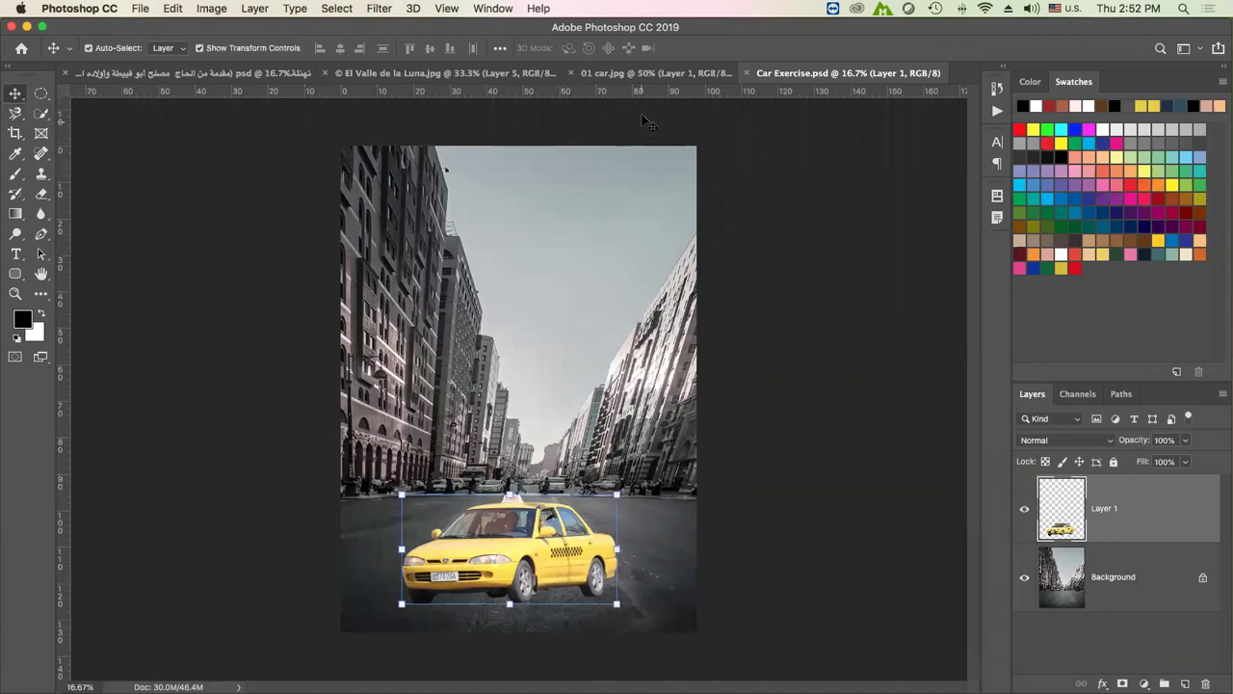
{"action": "left_click", "coordinate": [641, 74]}
{"action": "left_click", "coordinate": [485, 77]}
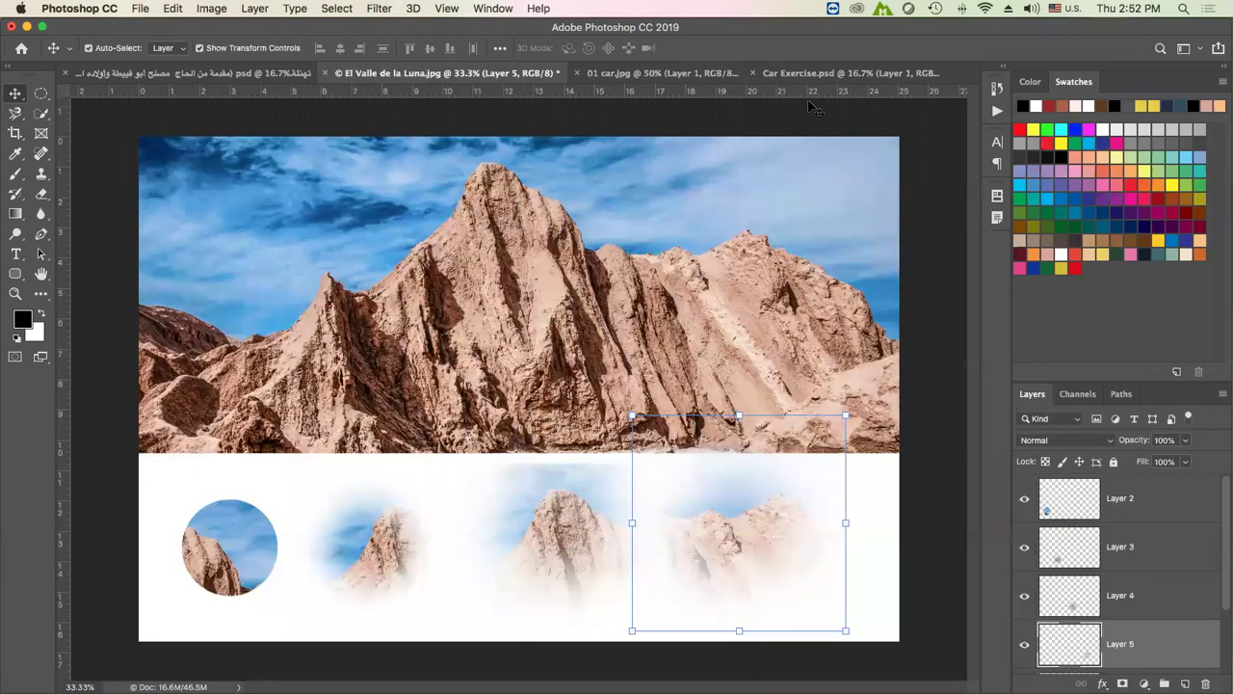
{"action": "left_click", "coordinate": [819, 73]}
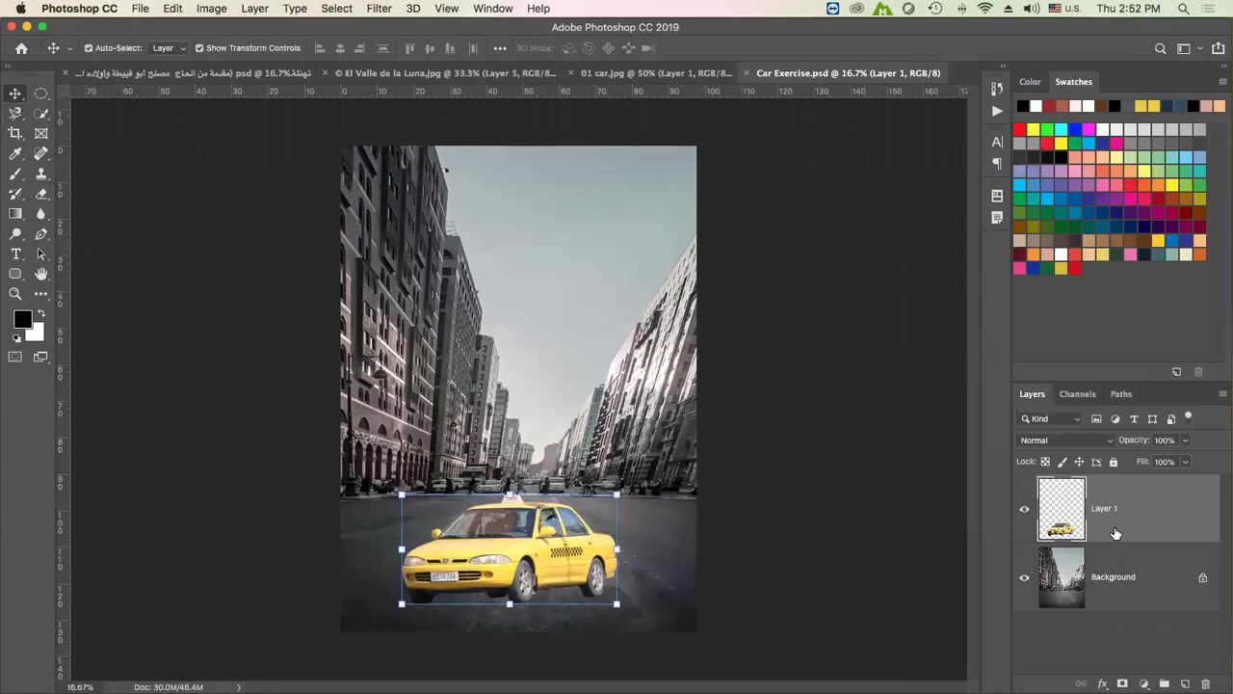
{"action": "key", "text": "Delete"}
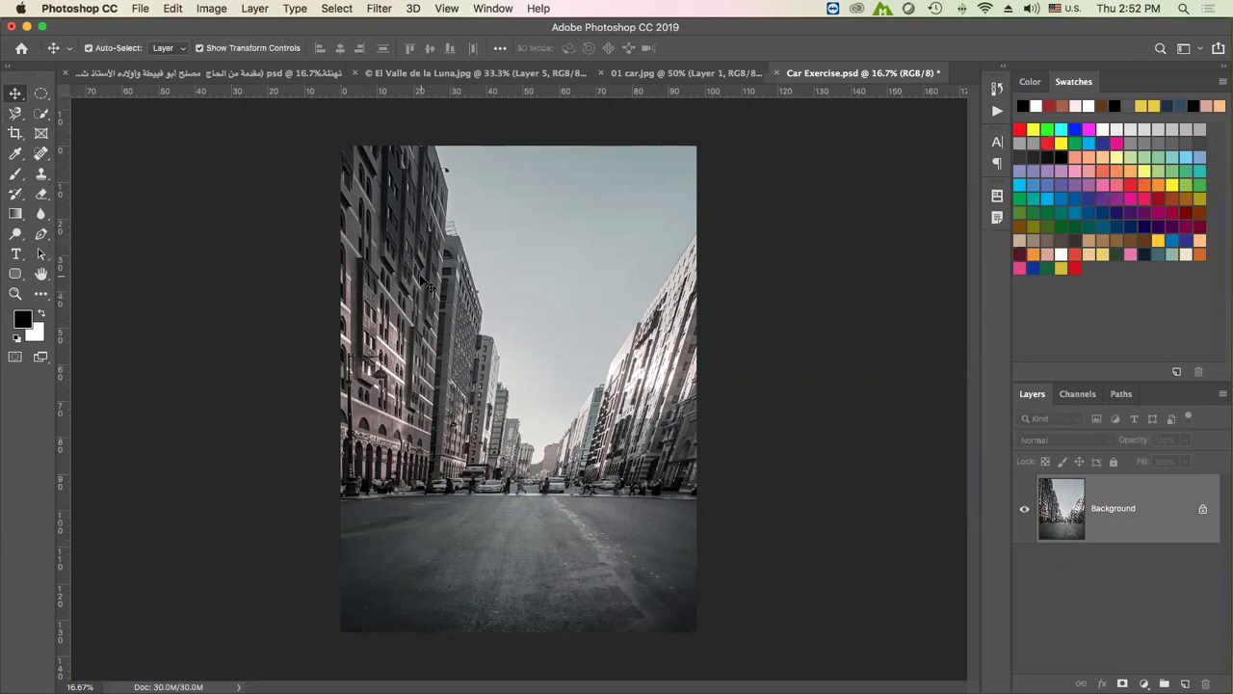
Open Hue/Saturation, move it aside, and review the street photo example slides
{"action": "key", "text": "ctrl+u"}
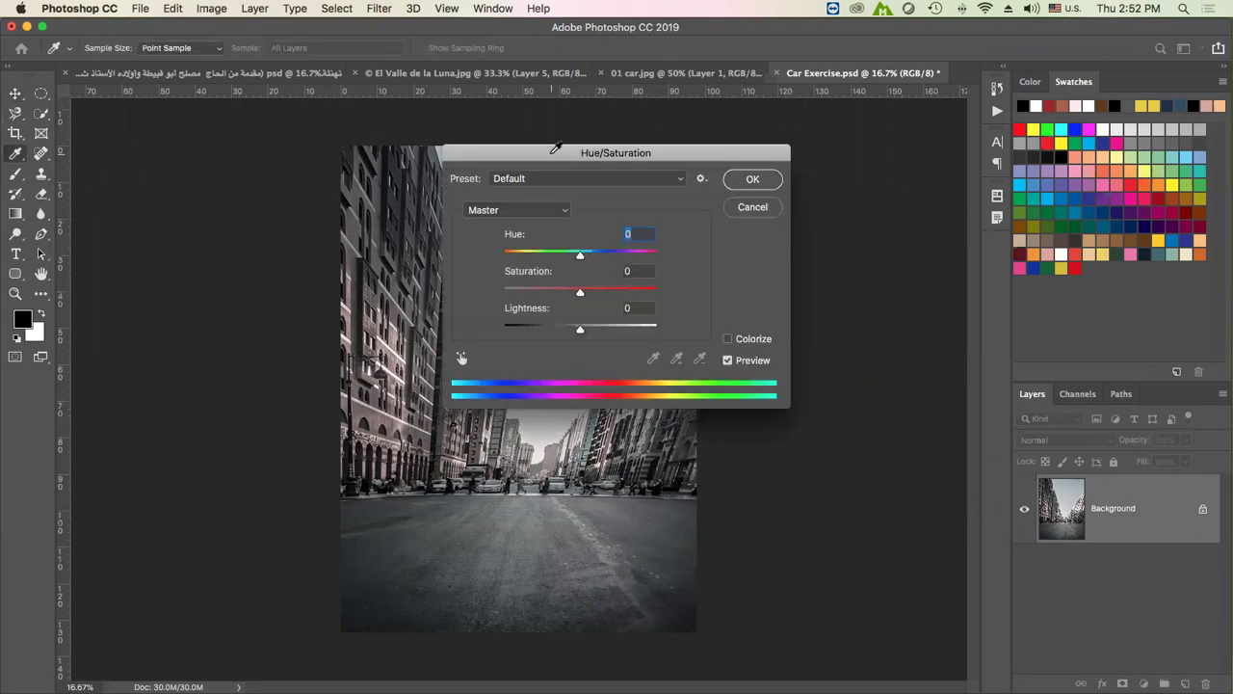
{"action": "left_click_drag", "start_coordinate": [557, 150], "coordinate": [660, 172]}
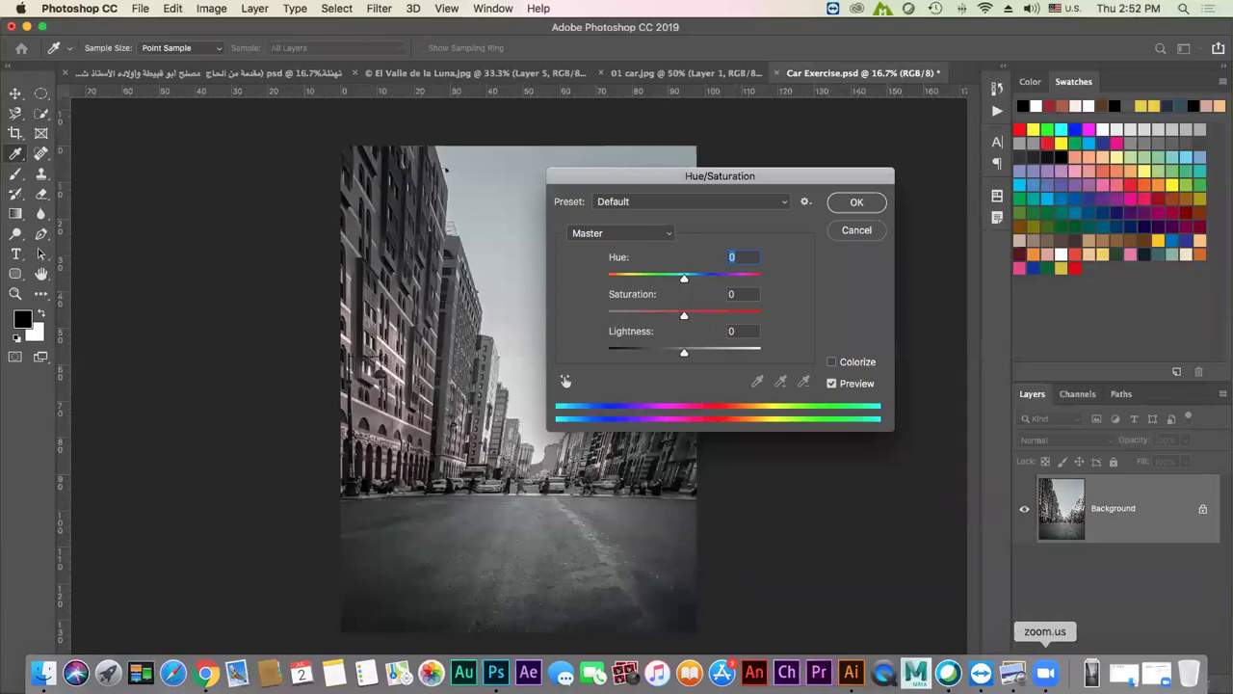
{"action": "left_click", "coordinate": [1013, 672]}
{"action": "key", "text": "Right"}
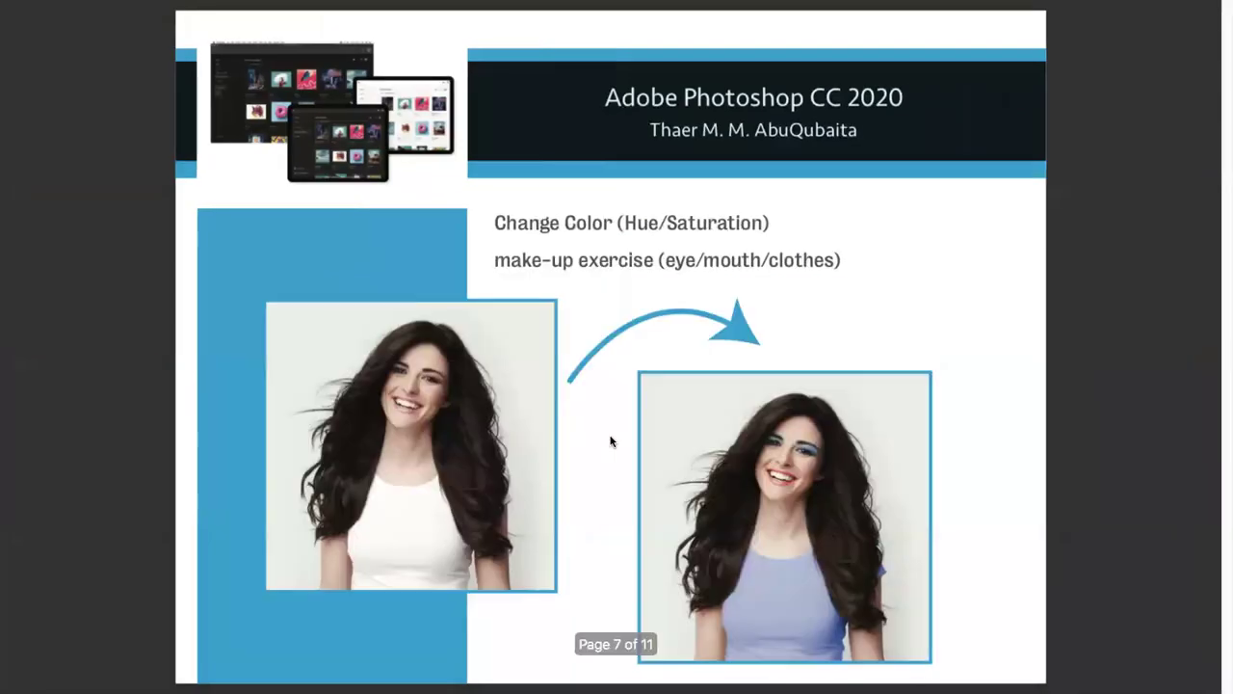
{"action": "key", "text": "Left"}
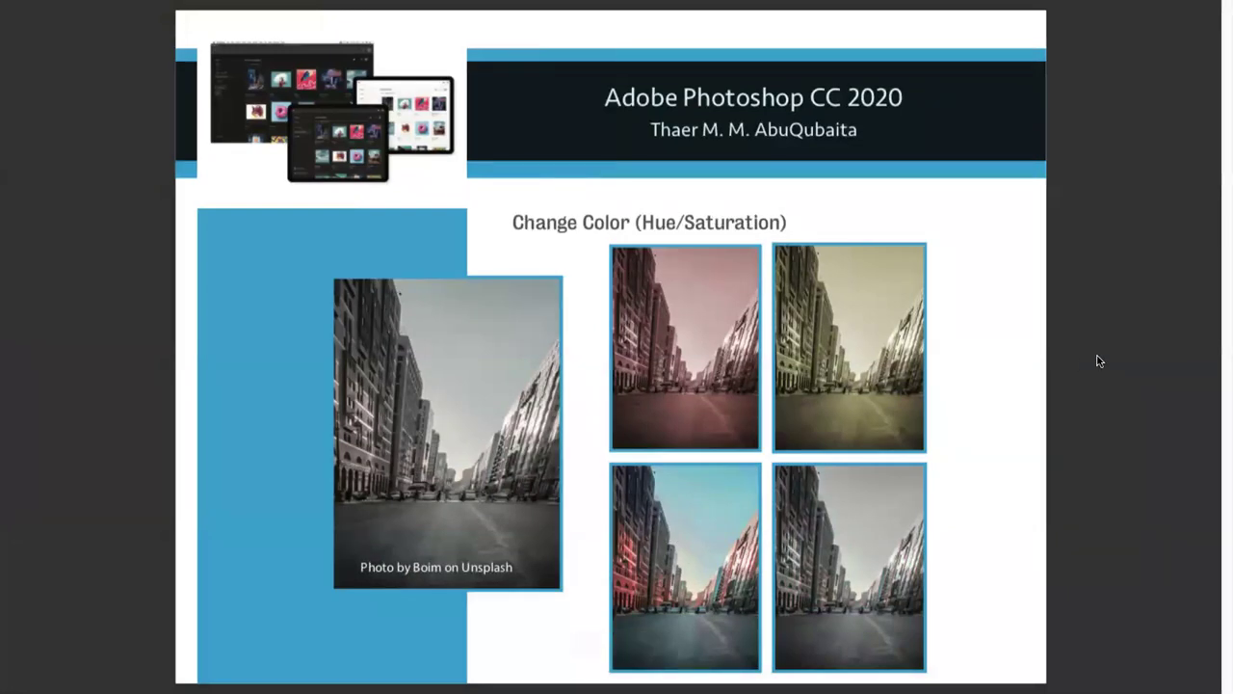
{"action": "key", "text": "Escape"}
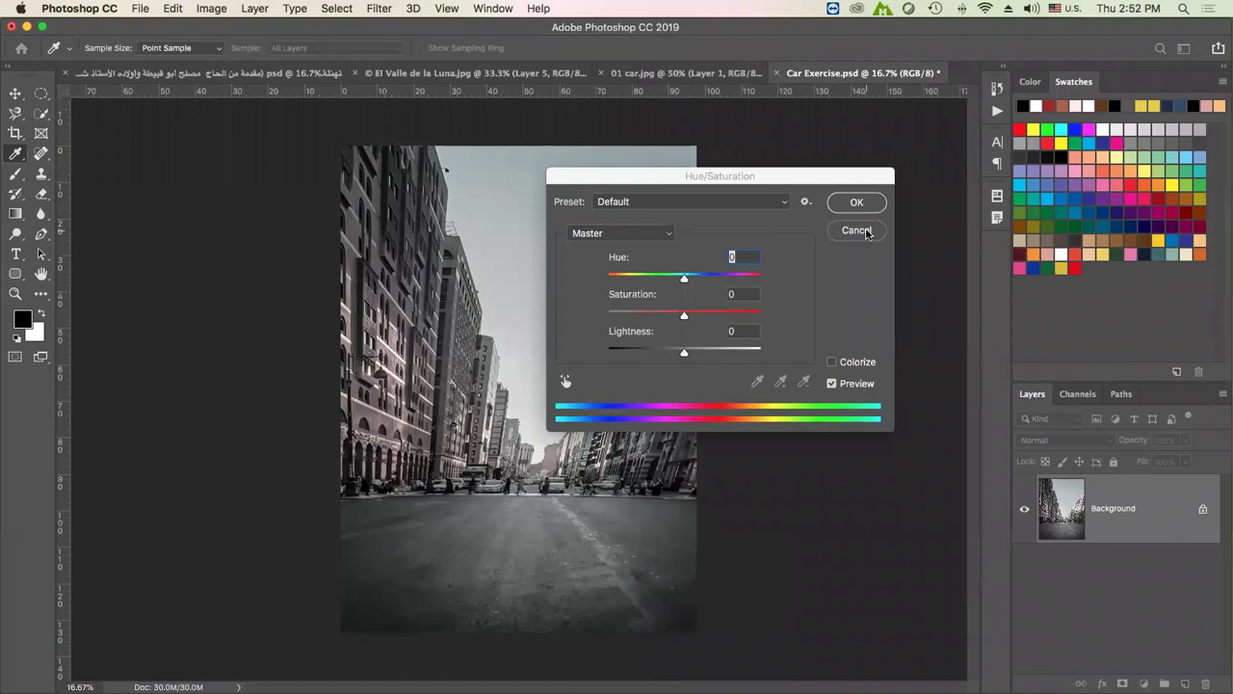
Cancel and reopen Hue/Saturation with all values at 0, moving the dialog right
{"action": "left_click", "coordinate": [857, 231]}
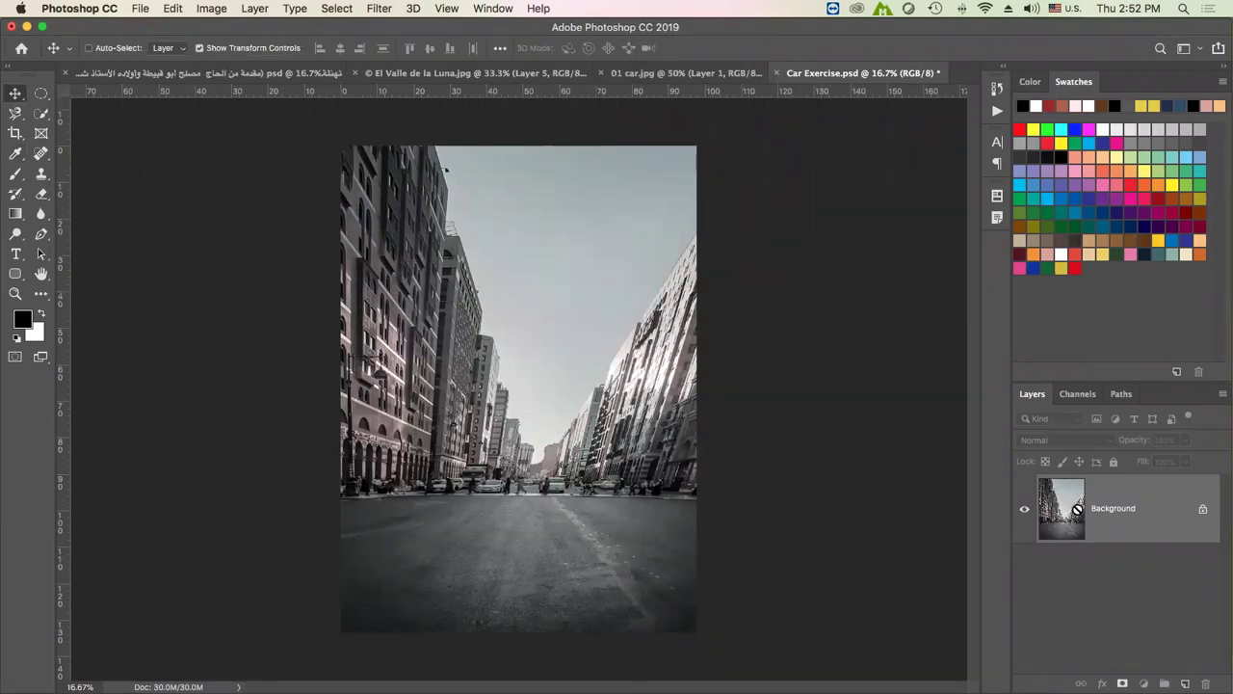
{"action": "key", "text": "super+u"}
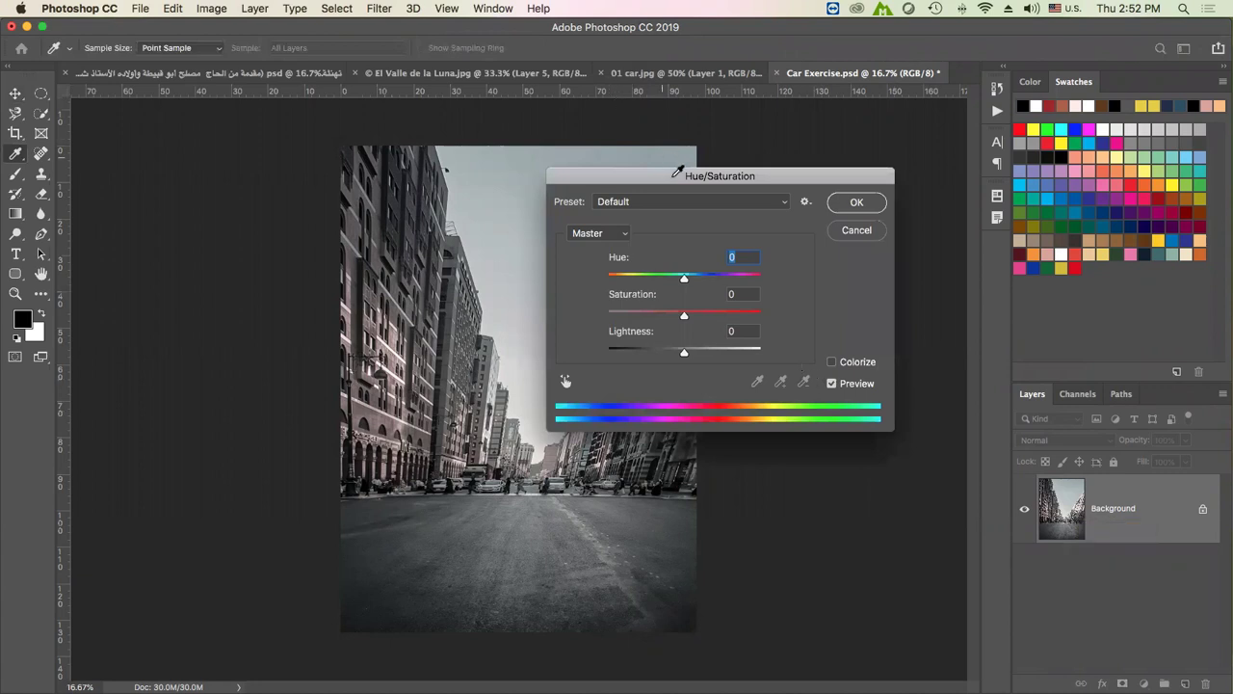
{"action": "left_click_drag", "start_coordinate": [644, 171], "coordinate": [727, 171]}
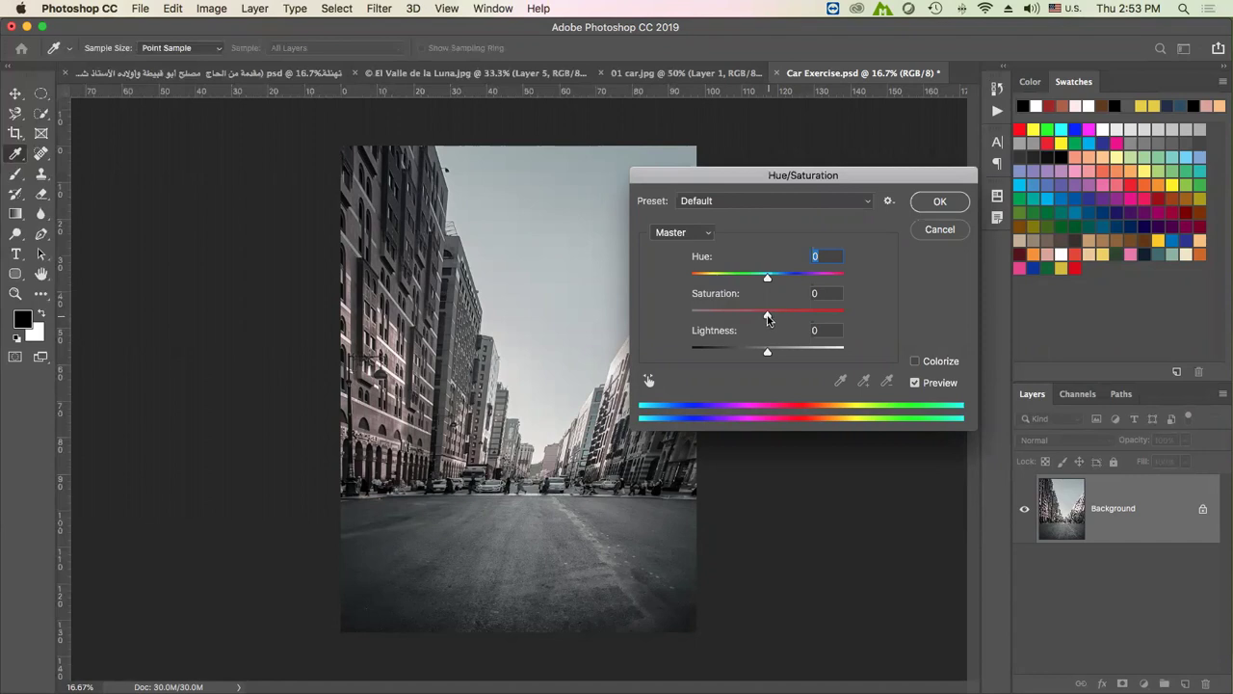
Try various saturation levels, settling on a Hue -6, Saturation +72 preview
{"action": "left_click_drag", "start_coordinate": [767, 319], "coordinate": [850, 329]}
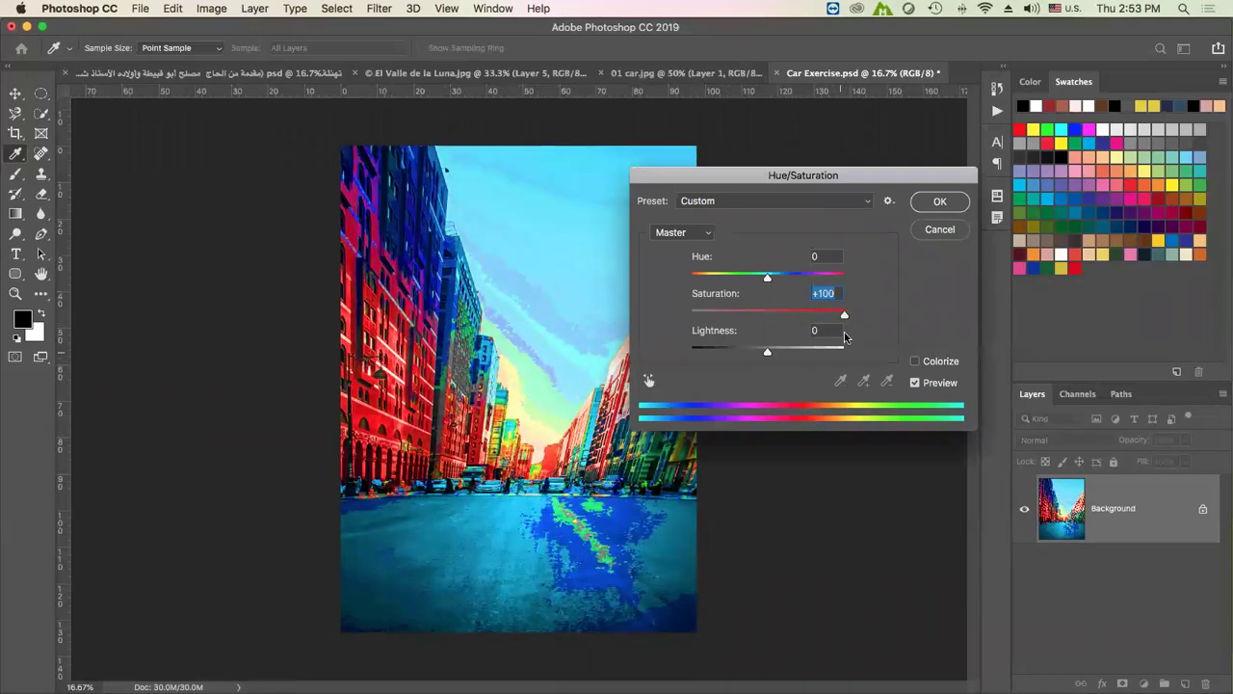
{"action": "left_click_drag", "start_coordinate": [845, 316], "coordinate": [674, 317]}
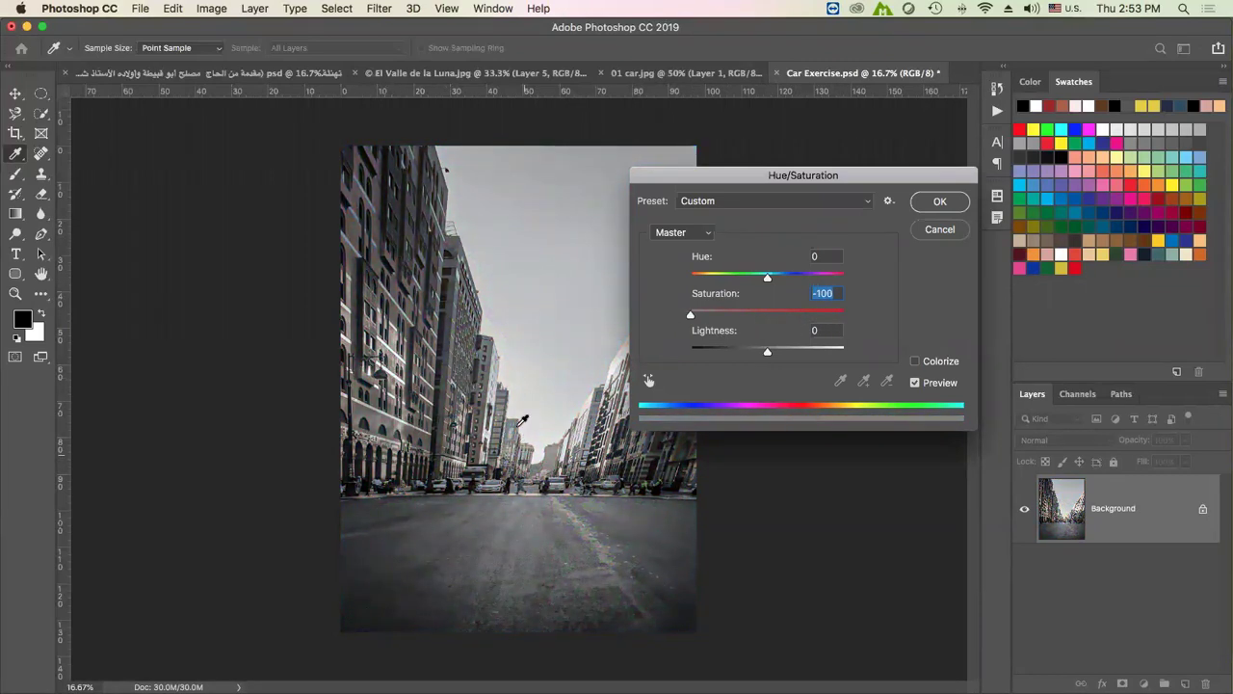
{"action": "mouse_move", "coordinate": [691, 315]}
{"action": "left_mouse_down"}
{"action": "mouse_move", "coordinate": [838, 329]}
{"action": "mouse_move", "coordinate": [696, 313]}
{"action": "mouse_move", "coordinate": [826, 318]}
{"action": "left_mouse_up"}
{"action": "mouse_move", "coordinate": [767, 277]}
{"action": "left_mouse_down"}
{"action": "mouse_move", "coordinate": [820, 286]}
{"action": "mouse_move", "coordinate": [738, 282]}
{"action": "mouse_move", "coordinate": [765, 282]}
{"action": "left_mouse_up"}
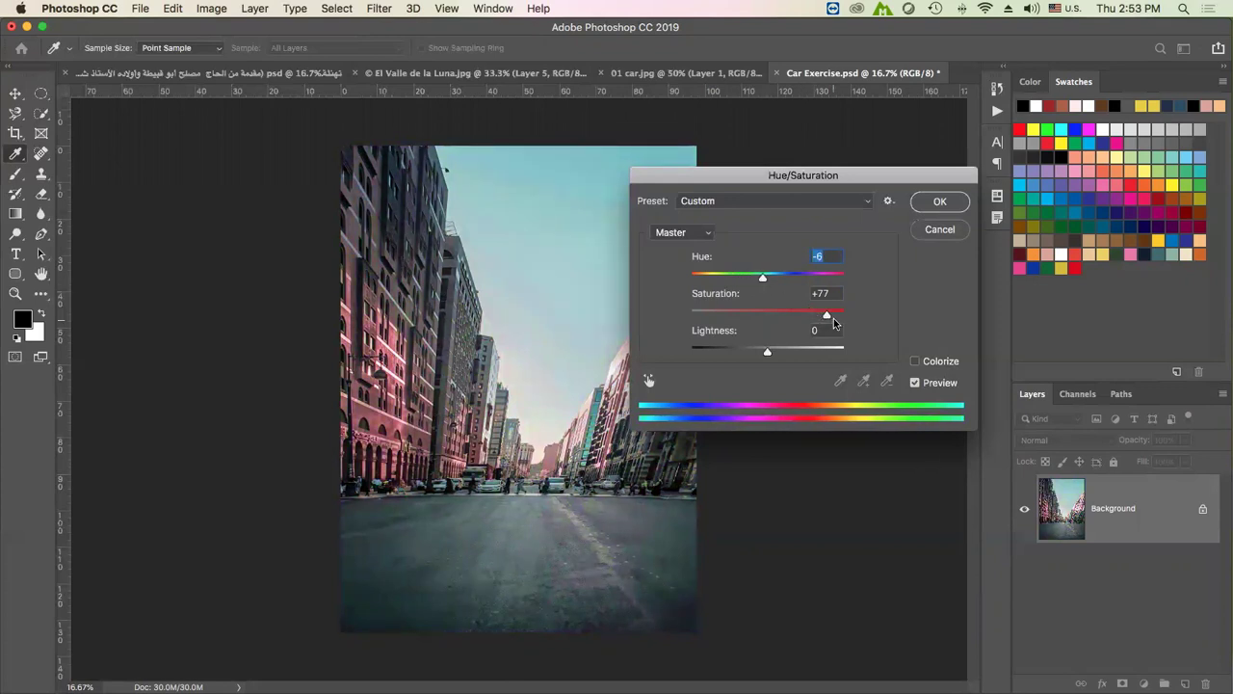
{"action": "left_click_drag", "start_coordinate": [827, 318], "coordinate": [822, 317]}
Colorize the photo at Hue +61, Saturation +44, Lightness -37 and commit it
{"action": "left_click", "coordinate": [916, 363]}
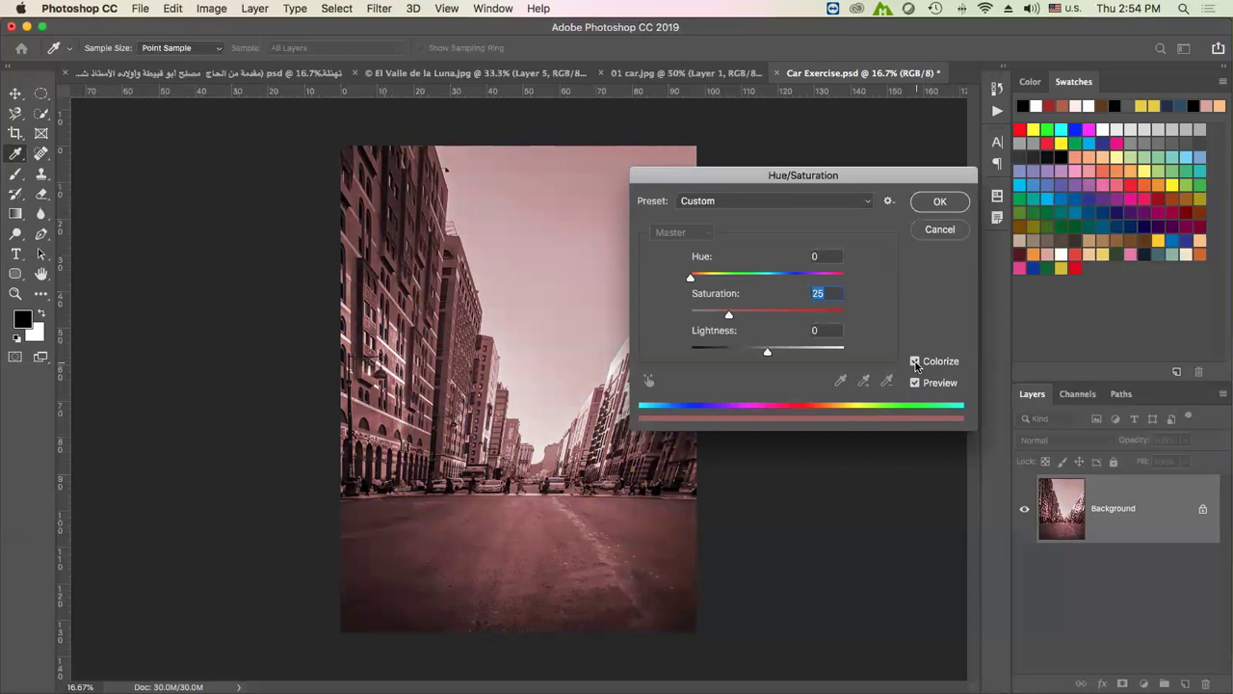
{"action": "left_click_drag", "start_coordinate": [690, 278], "coordinate": [710, 278]}
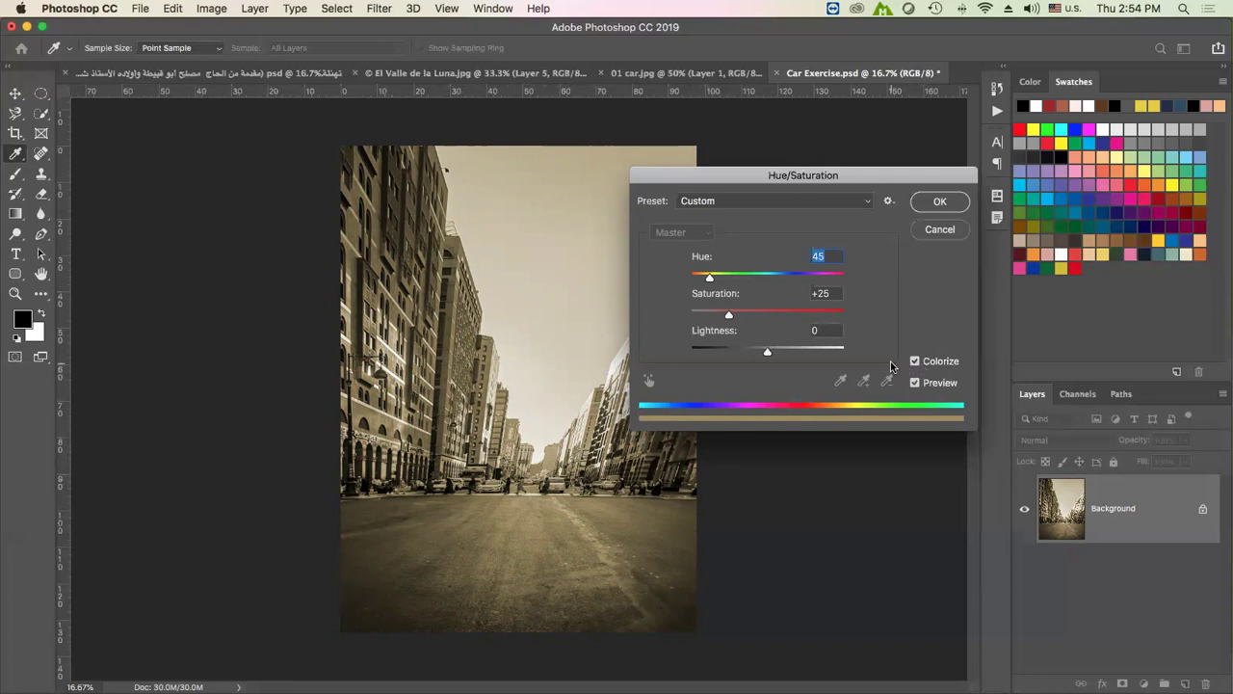
{"action": "mouse_move", "coordinate": [710, 276]}
{"action": "left_mouse_down"}
{"action": "mouse_move", "coordinate": [769, 295]}
{"action": "mouse_move", "coordinate": [846, 287]}
{"action": "mouse_move", "coordinate": [716, 279]}
{"action": "mouse_move", "coordinate": [734, 318]}
{"action": "mouse_move", "coordinate": [848, 320]}
{"action": "mouse_move", "coordinate": [678, 315]}
{"action": "mouse_move", "coordinate": [759, 328]}
{"action": "left_mouse_up"}
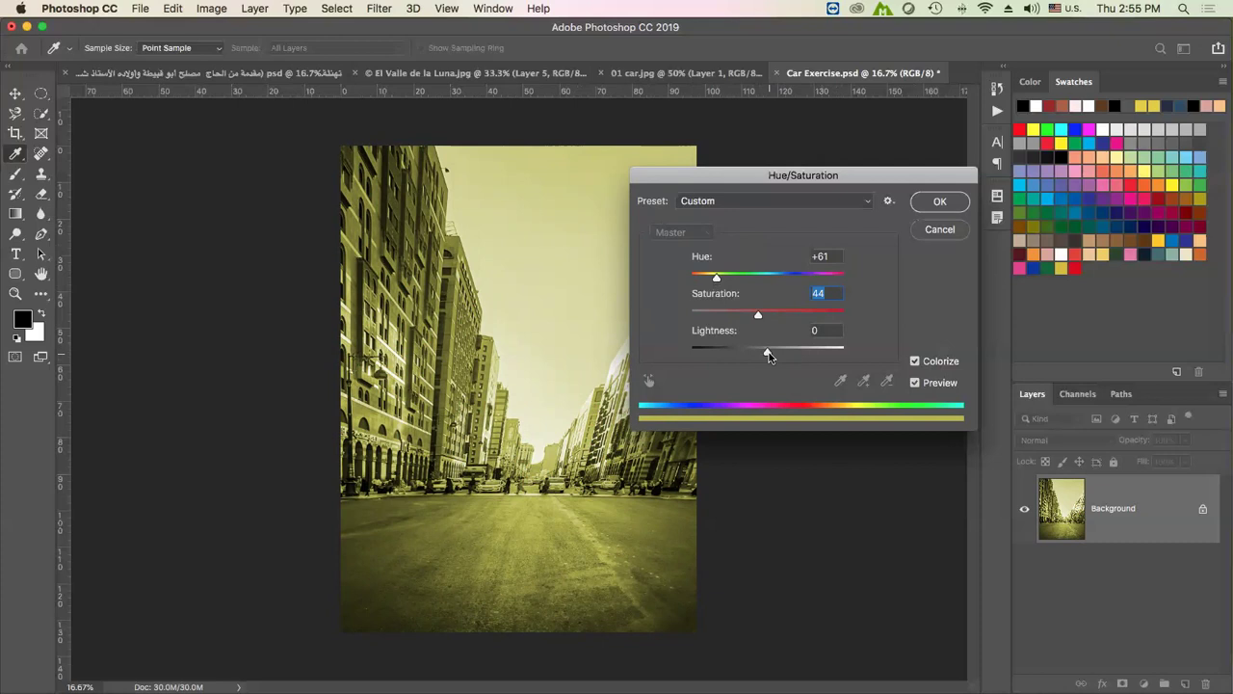
{"action": "mouse_move", "coordinate": [768, 354]}
{"action": "left_mouse_down"}
{"action": "mouse_move", "coordinate": [793, 361]}
{"action": "mouse_move", "coordinate": [738, 358]}
{"action": "left_mouse_up"}
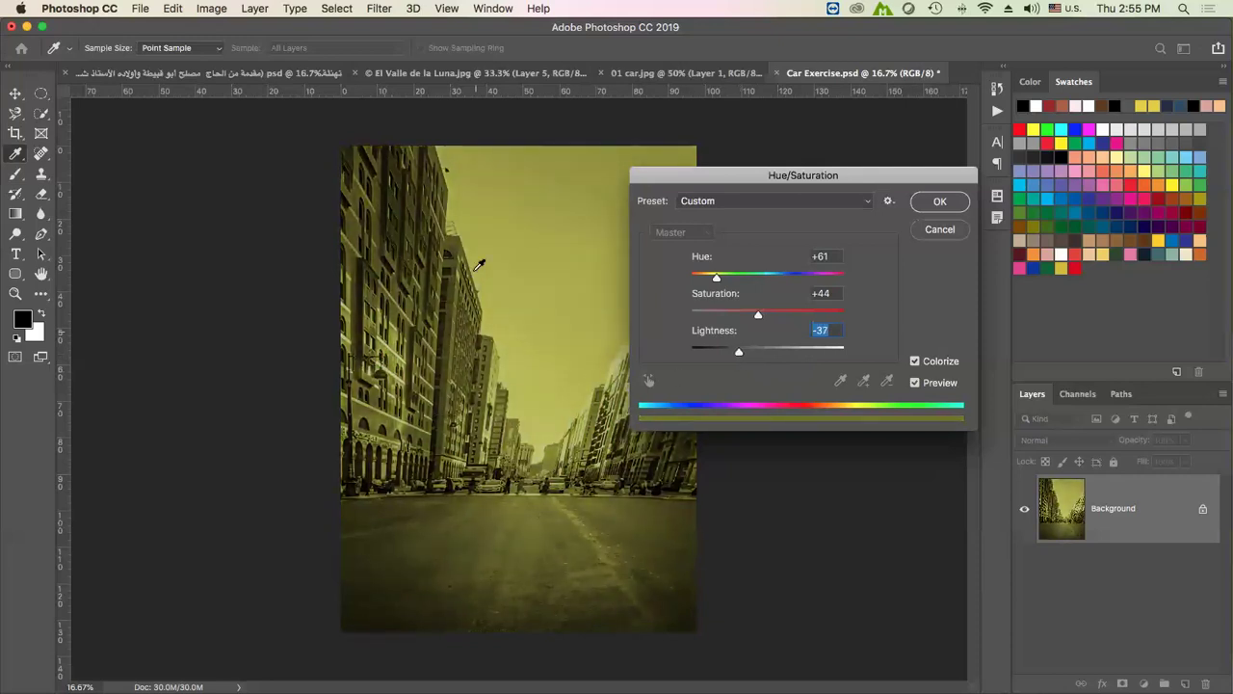
{"action": "left_click", "coordinate": [940, 204]}
{"action": "key", "text": "v"}
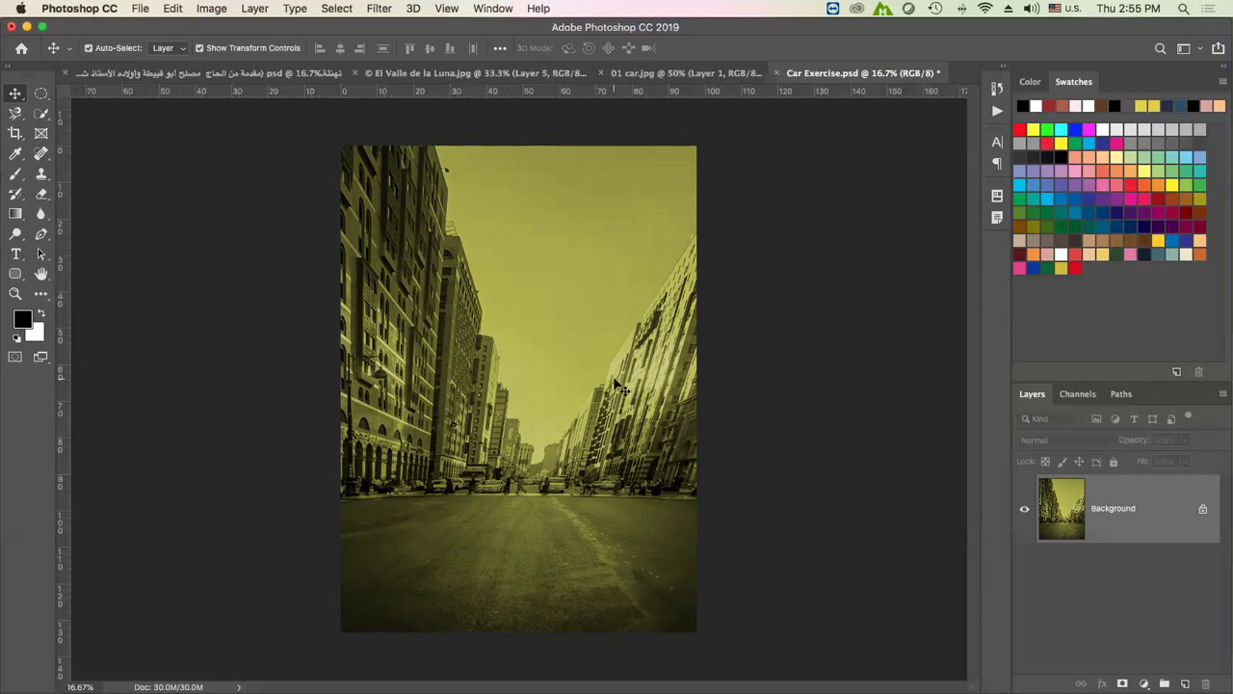
Select a right-edge strip with the Rectangular Marquee and colorize it teal-green
{"action": "left_click", "coordinate": [41, 94]}
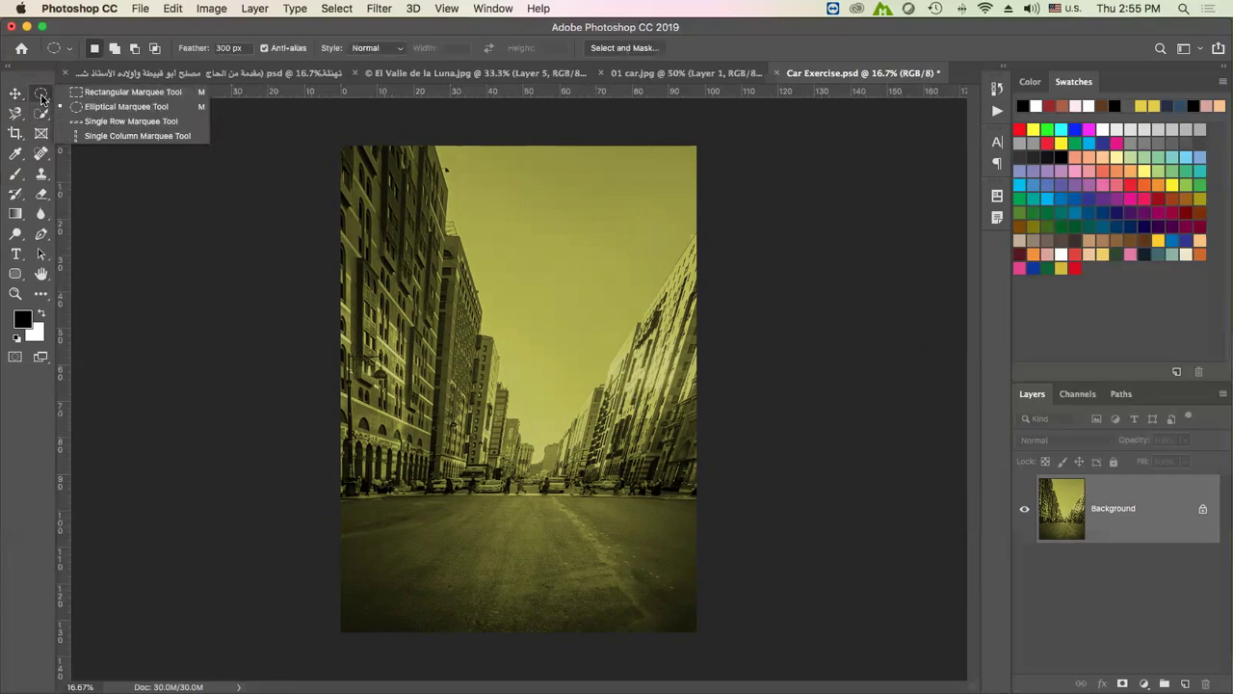
{"action": "left_click", "coordinate": [82, 94]}
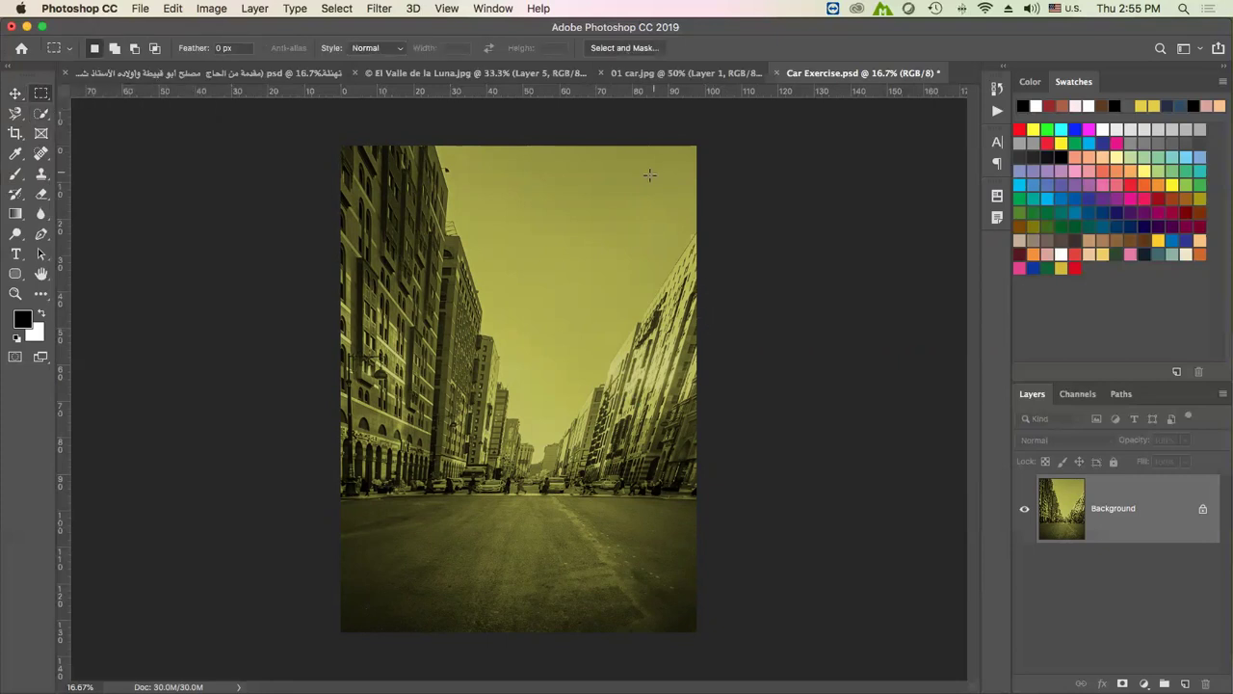
{"action": "left_click_drag", "start_coordinate": [632, 131], "coordinate": [751, 647]}
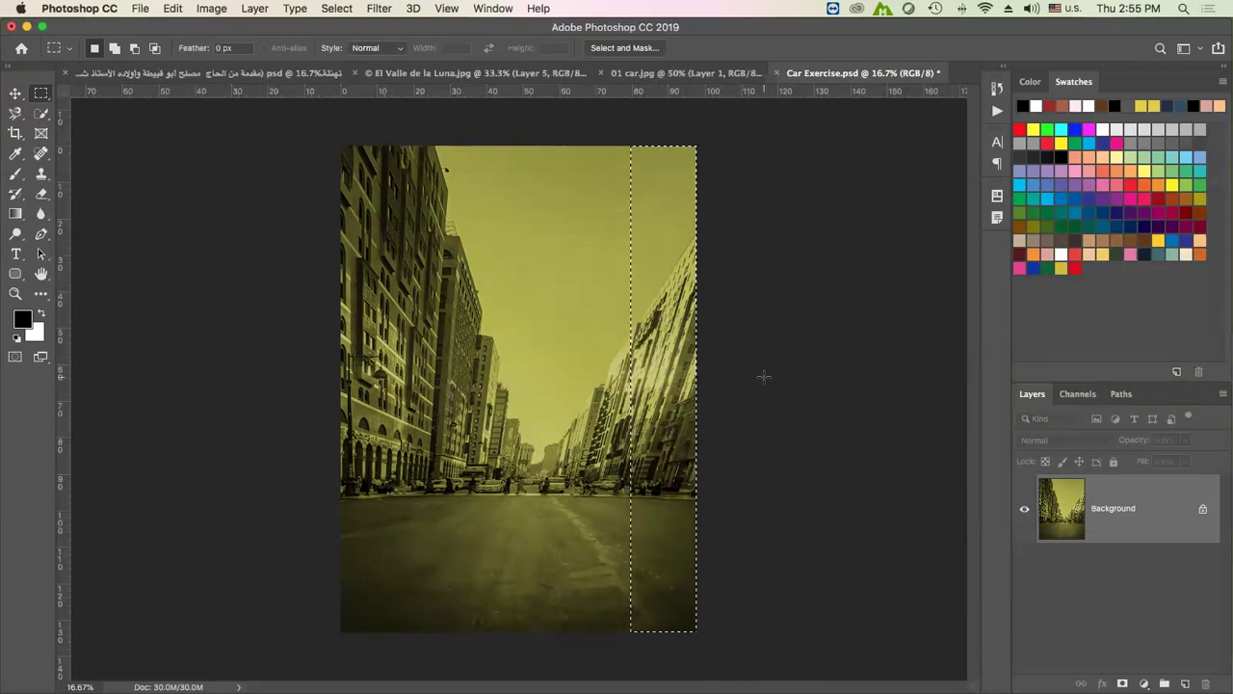
{"action": "key", "text": "super+u"}
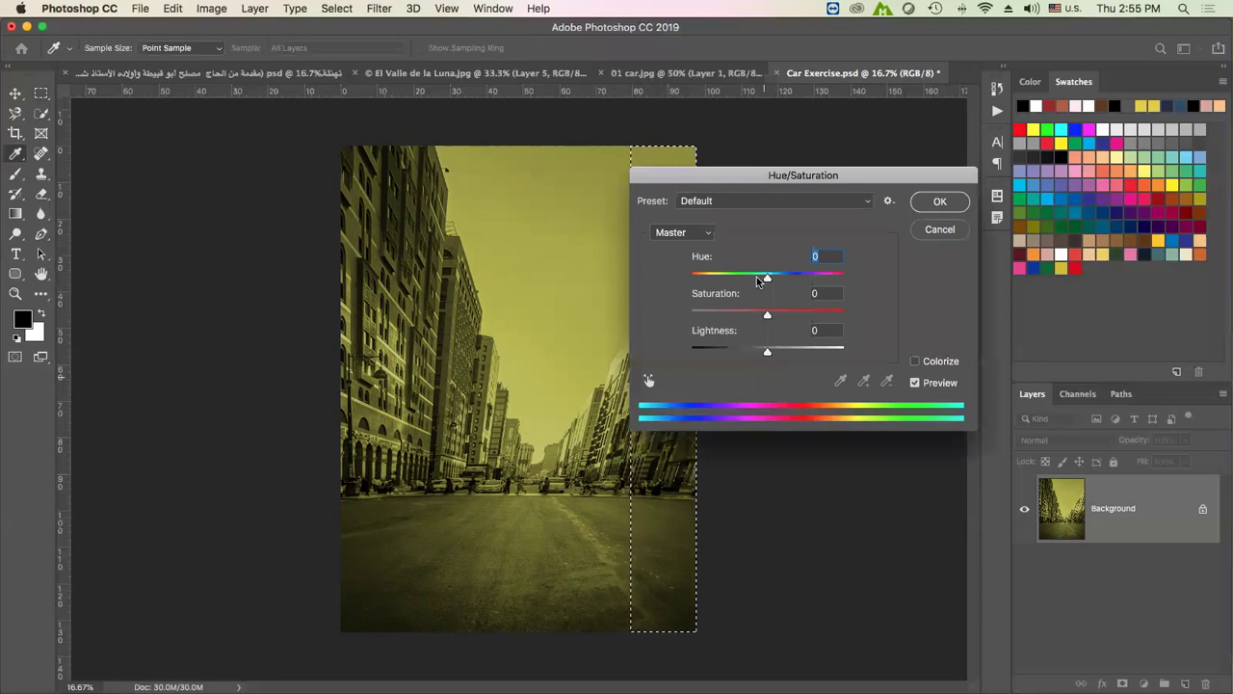
{"action": "left_click_drag", "start_coordinate": [752, 182], "coordinate": [854, 220]}
{"action": "left_click", "coordinate": [1016, 401]}
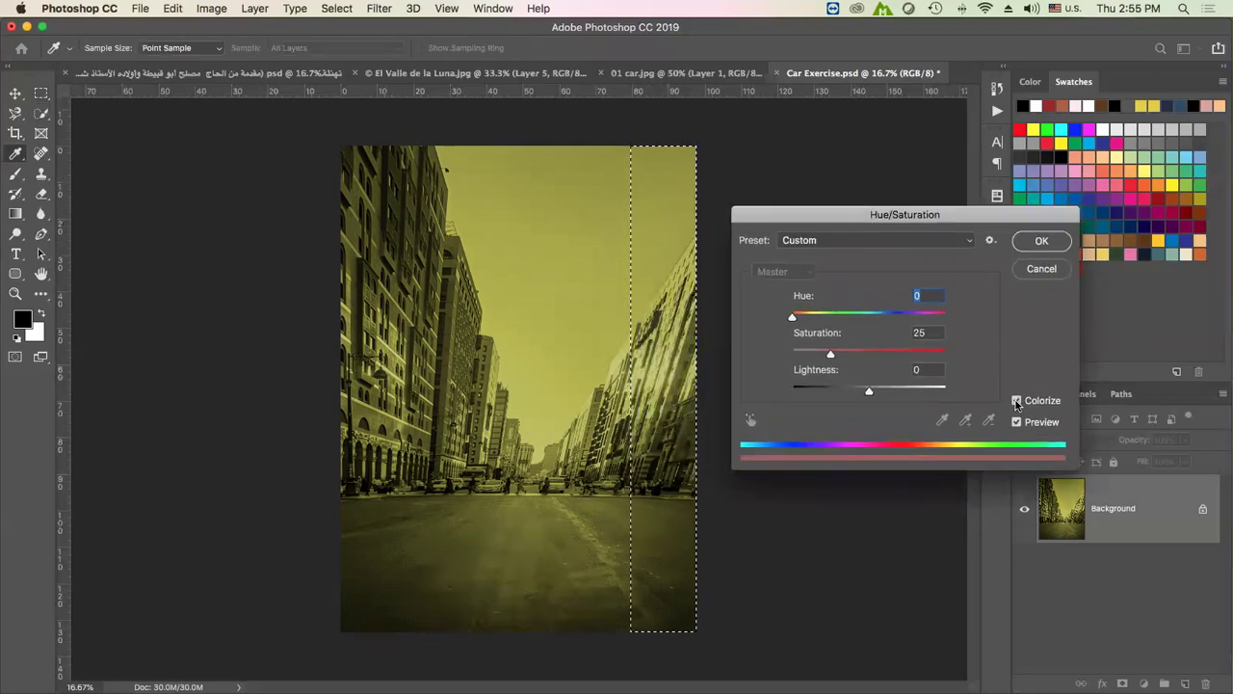
{"action": "left_click_drag", "start_coordinate": [793, 318], "coordinate": [843, 323]}
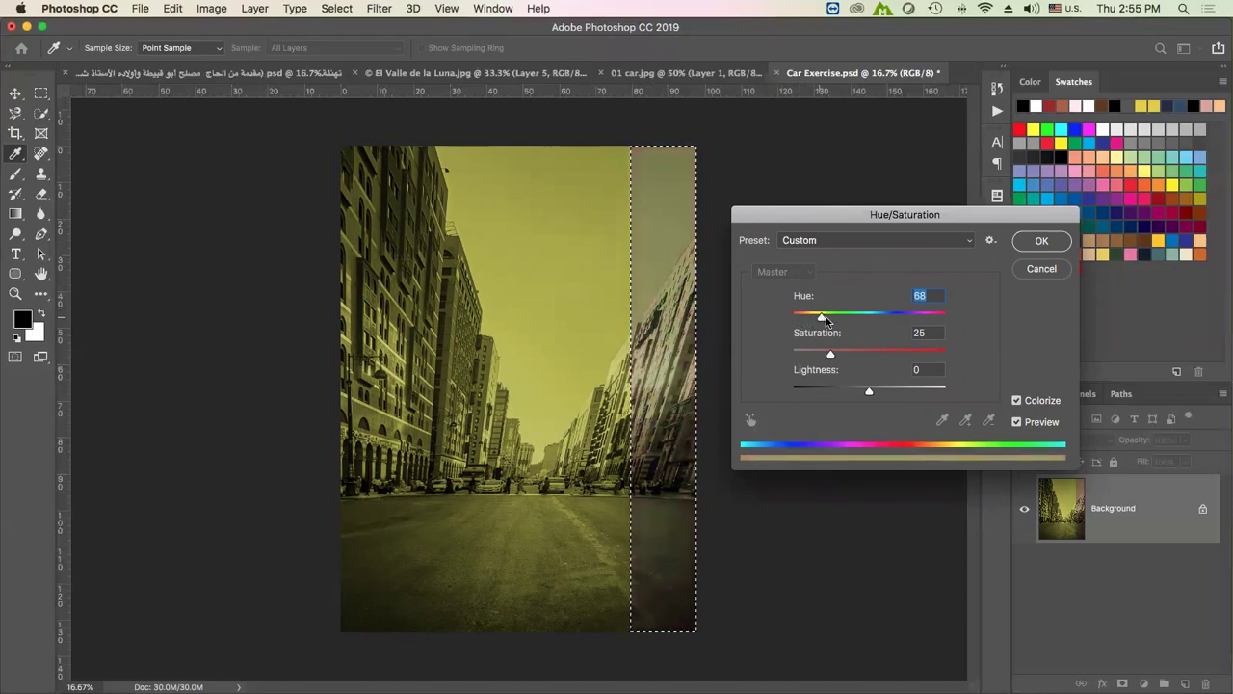
{"action": "left_click", "coordinate": [1041, 241]}
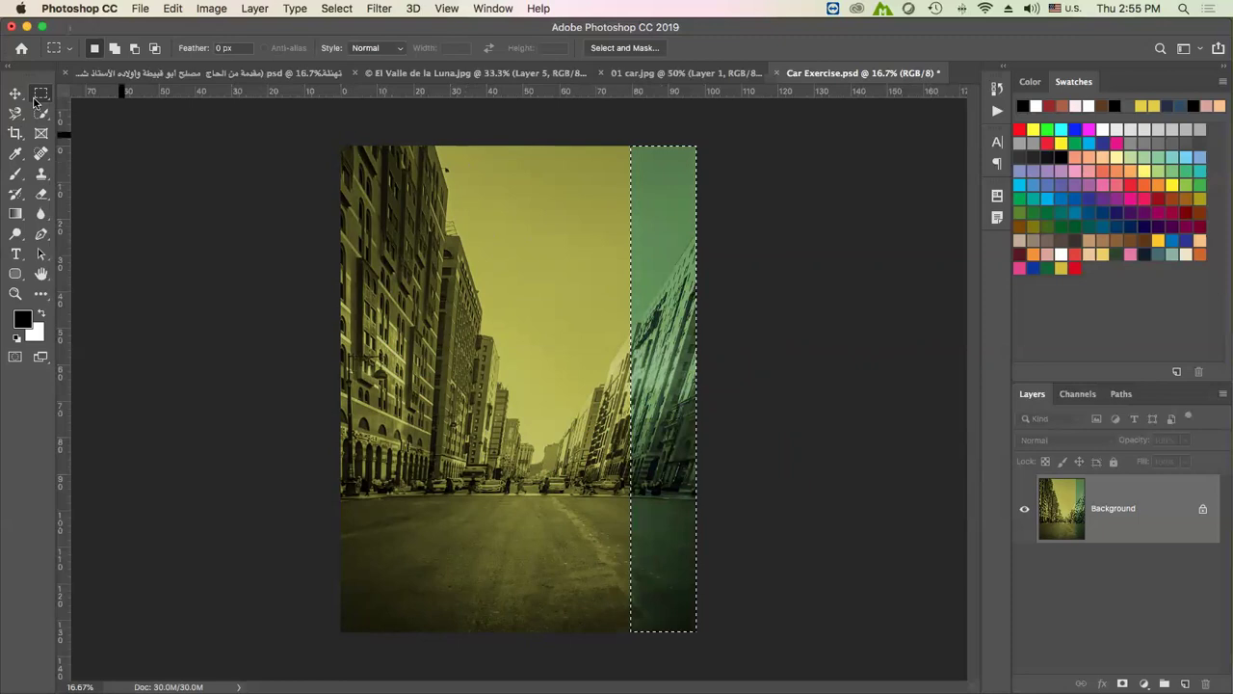
With the Elliptical Marquee at 0 px feather, select a circle over the left buildings
{"action": "left_click", "coordinate": [41, 93]}
{"action": "right_click", "coordinate": [38, 98]}
{"action": "left_click", "coordinate": [97, 112]}
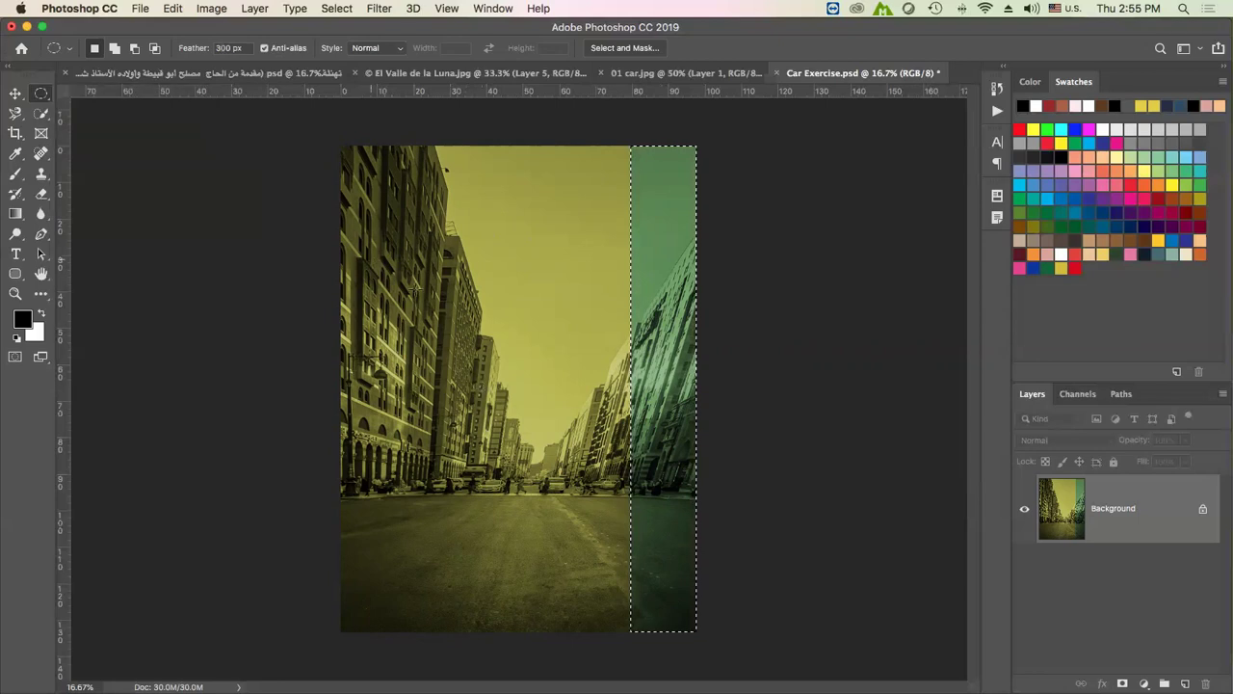
{"action": "left_click", "coordinate": [217, 45]}
{"action": "type", "text": "0"}
{"action": "key", "text": "Return"}
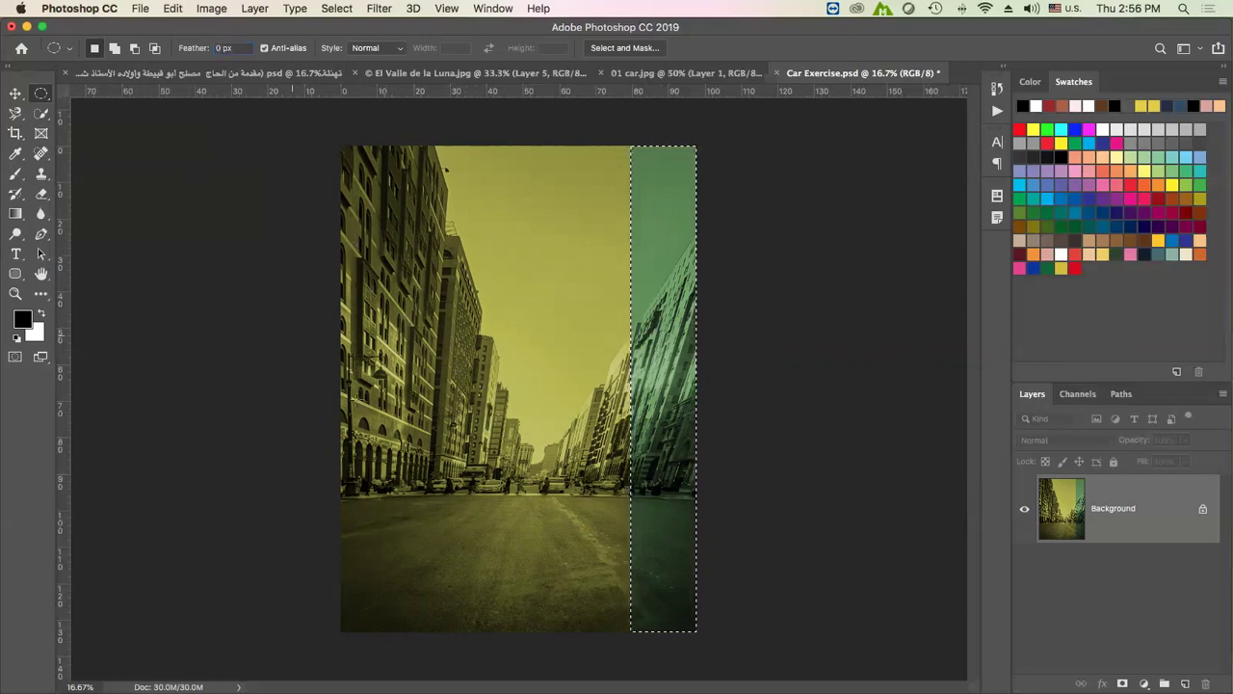
{"action": "left_click_drag", "start_coordinate": [389, 279], "coordinate": [569, 455]}
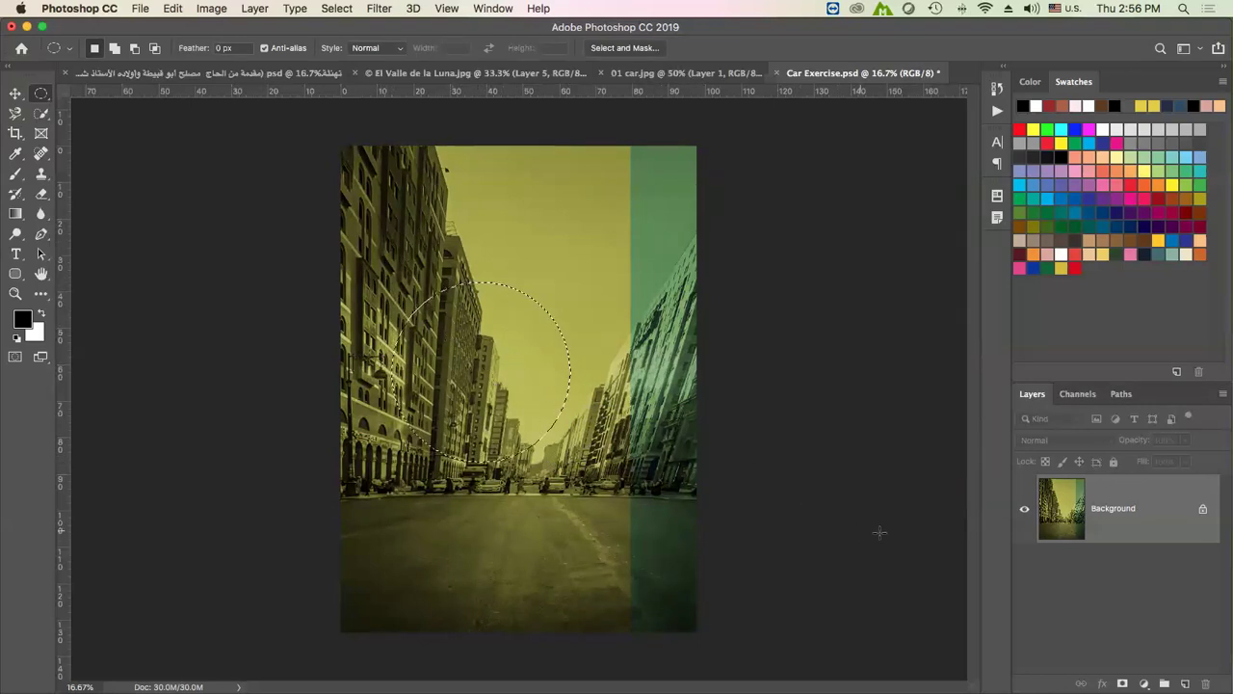
Colorize the circular area a pale lavender-grey, then deselect
{"action": "key", "text": "ctrl+u"}
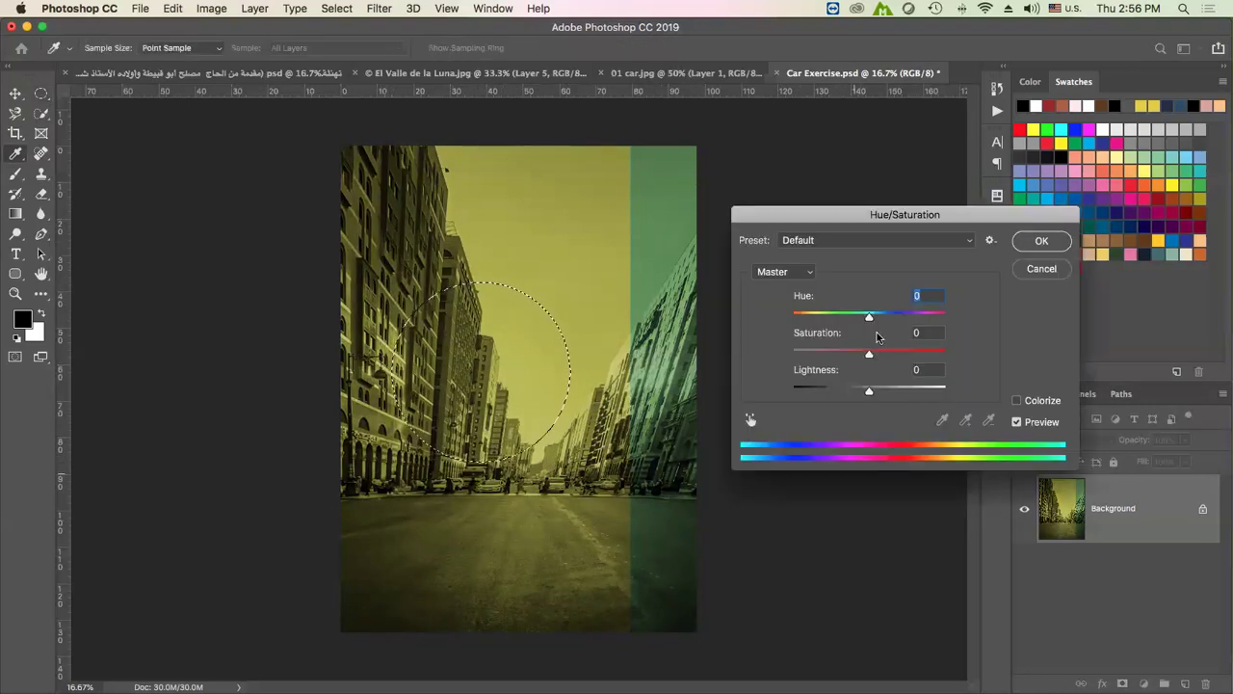
{"action": "left_click", "coordinate": [1018, 400]}
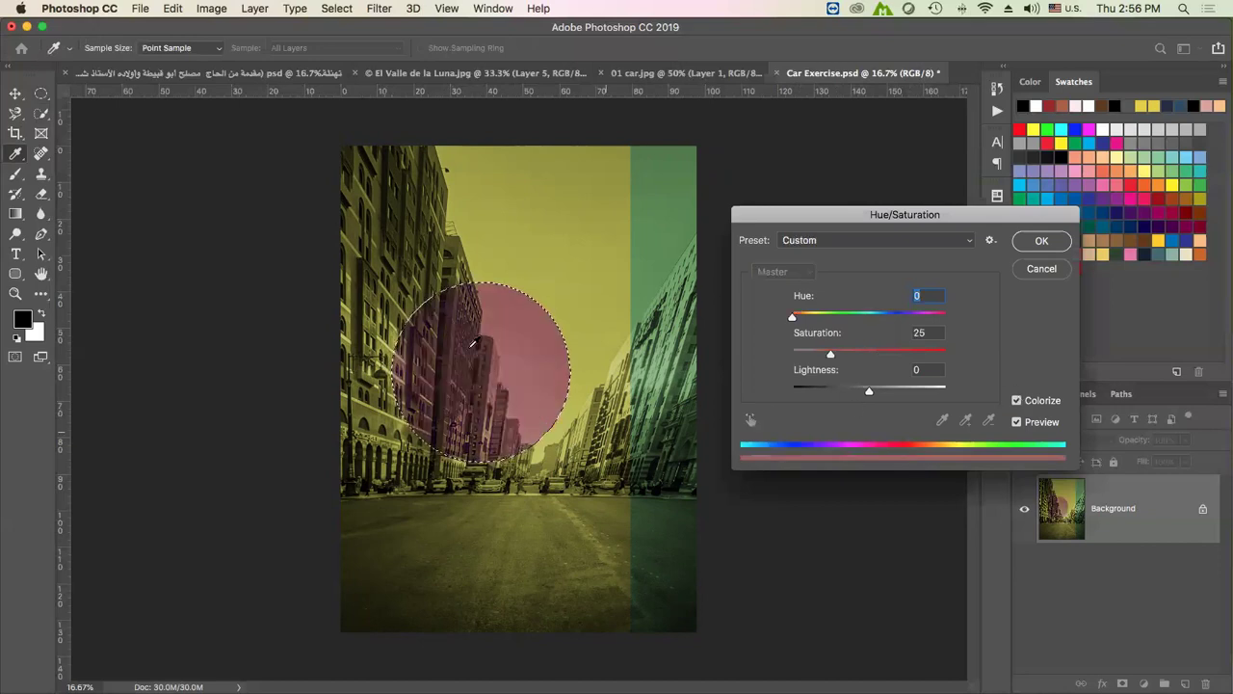
{"action": "mouse_move", "coordinate": [792, 317]}
{"action": "left_mouse_down"}
{"action": "mouse_move", "coordinate": [862, 317]}
{"action": "mouse_move", "coordinate": [745, 348]}
{"action": "left_mouse_up"}
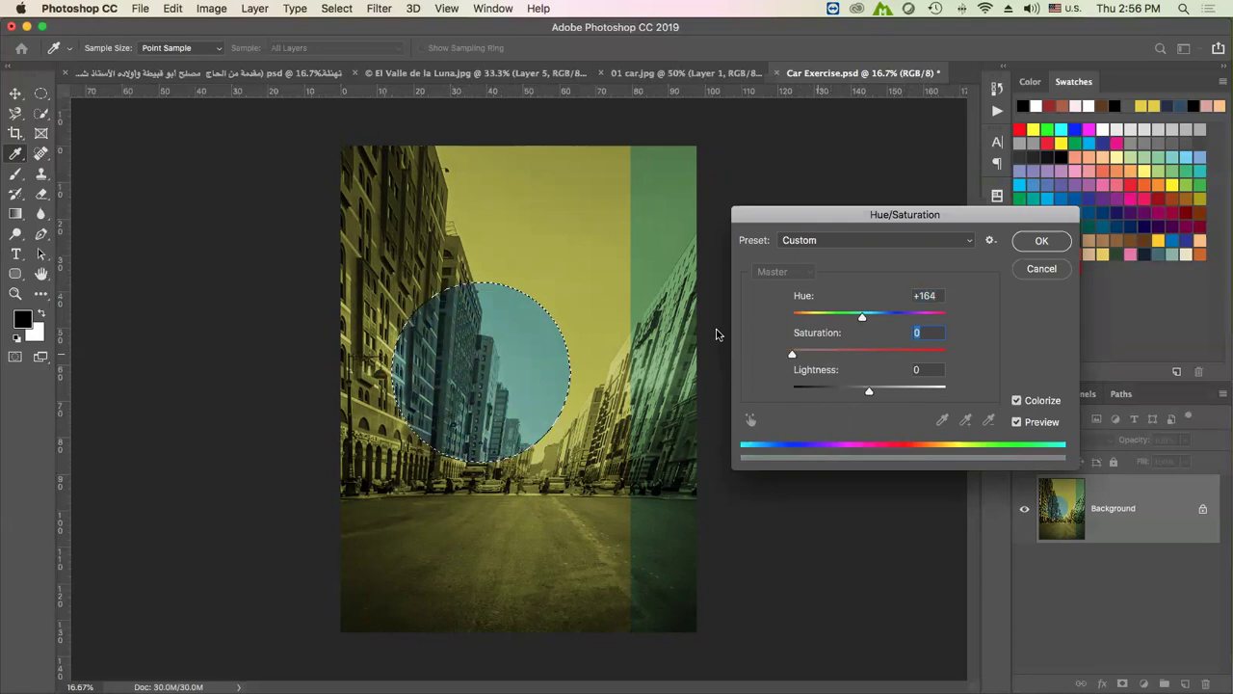
{"action": "left_click_drag", "start_coordinate": [871, 390], "coordinate": [891, 397]}
{"action": "left_click", "coordinate": [1029, 246]}
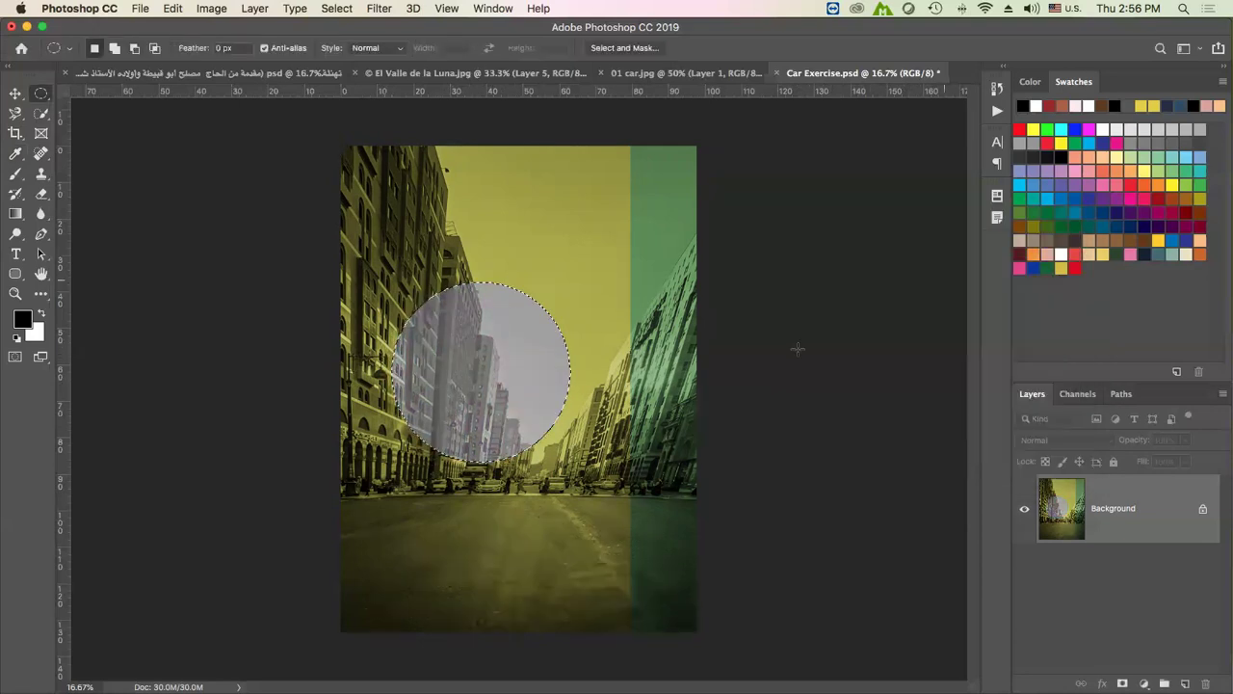
{"action": "key", "text": "ctrl+d"}
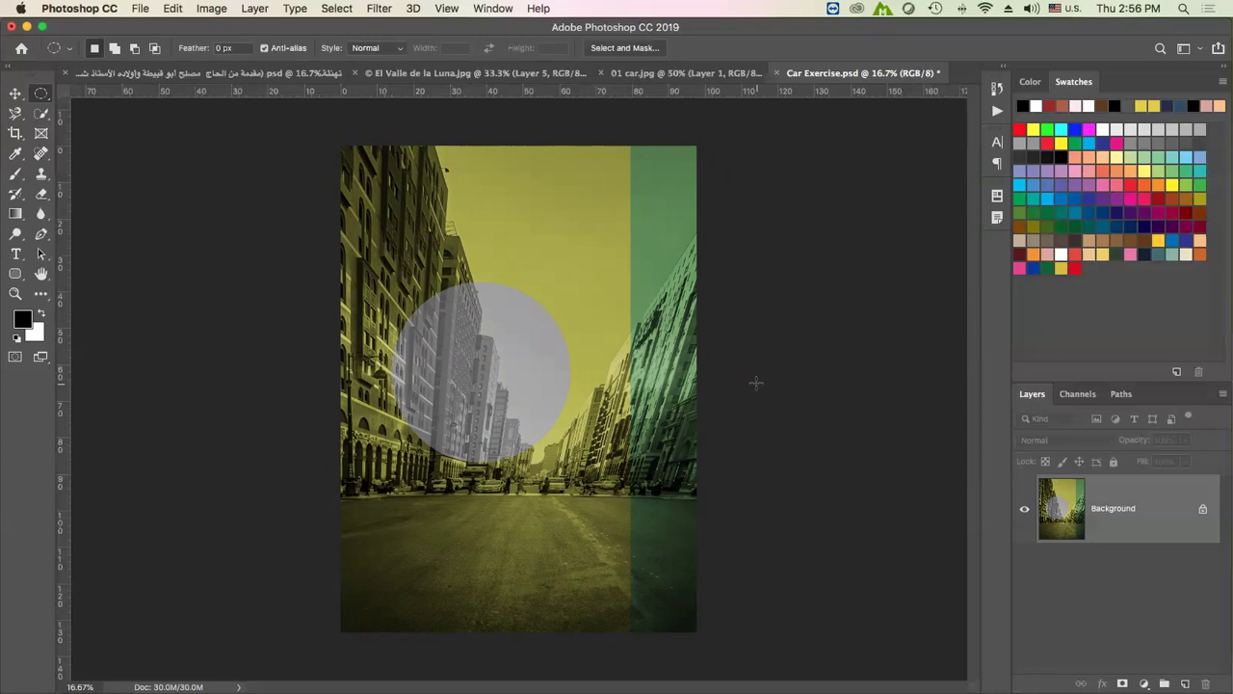
{"action": "mouse_move", "coordinate": [617, 688]}
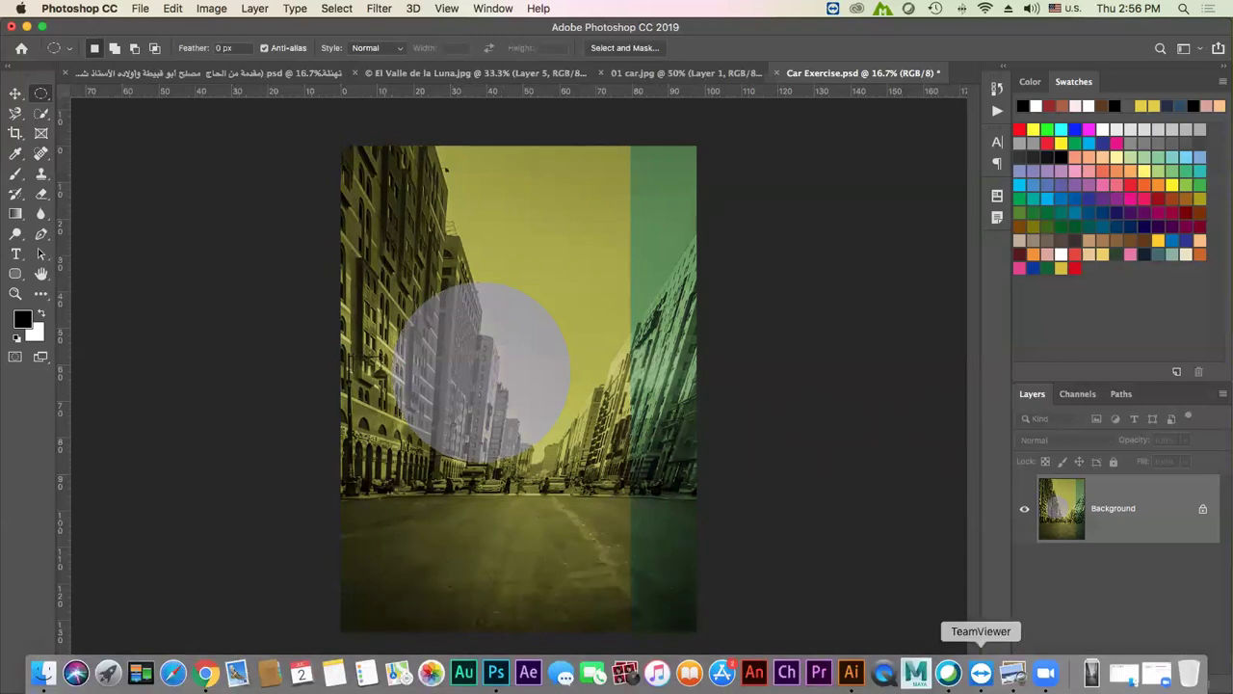
{"action": "left_click", "coordinate": [1013, 674]}
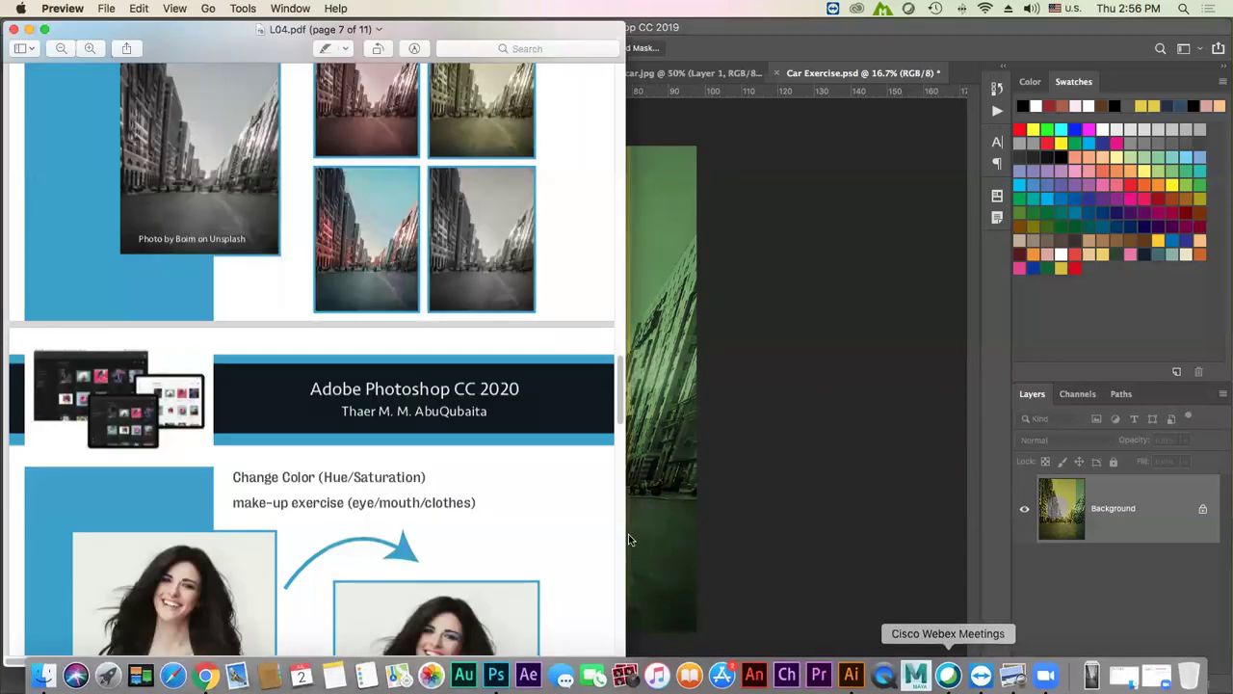
{"action": "left_click", "coordinate": [44, 29]}
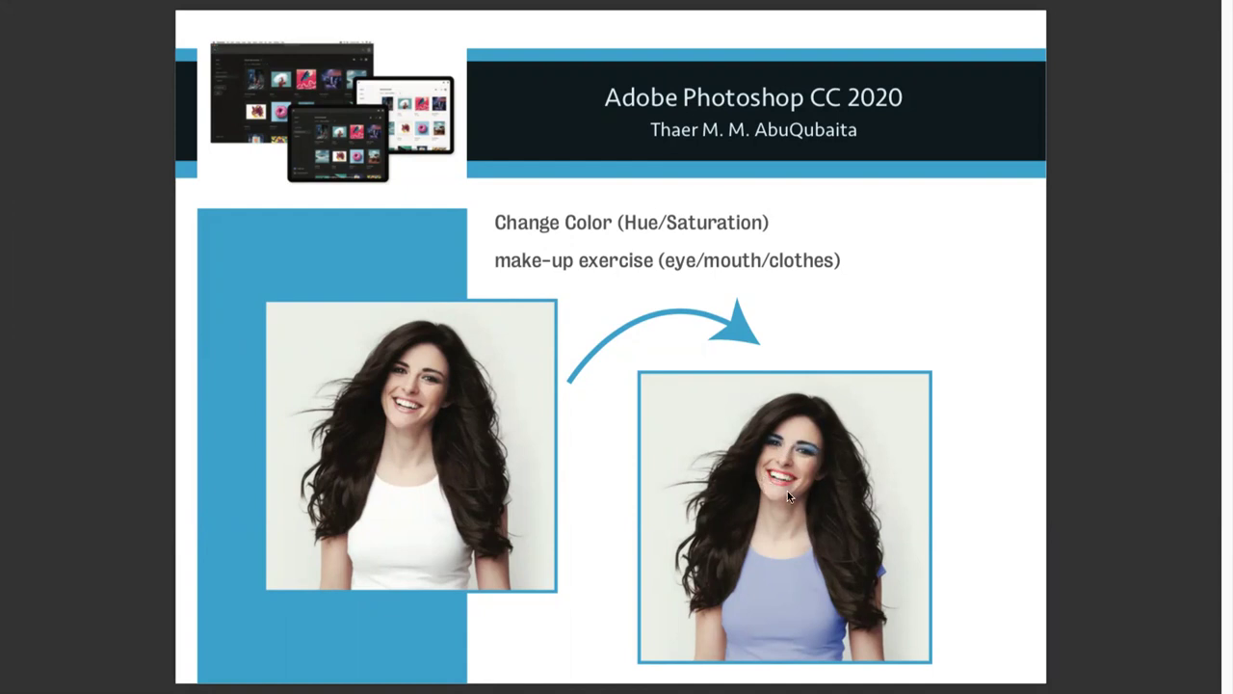
{"action": "key", "text": "Escape"}
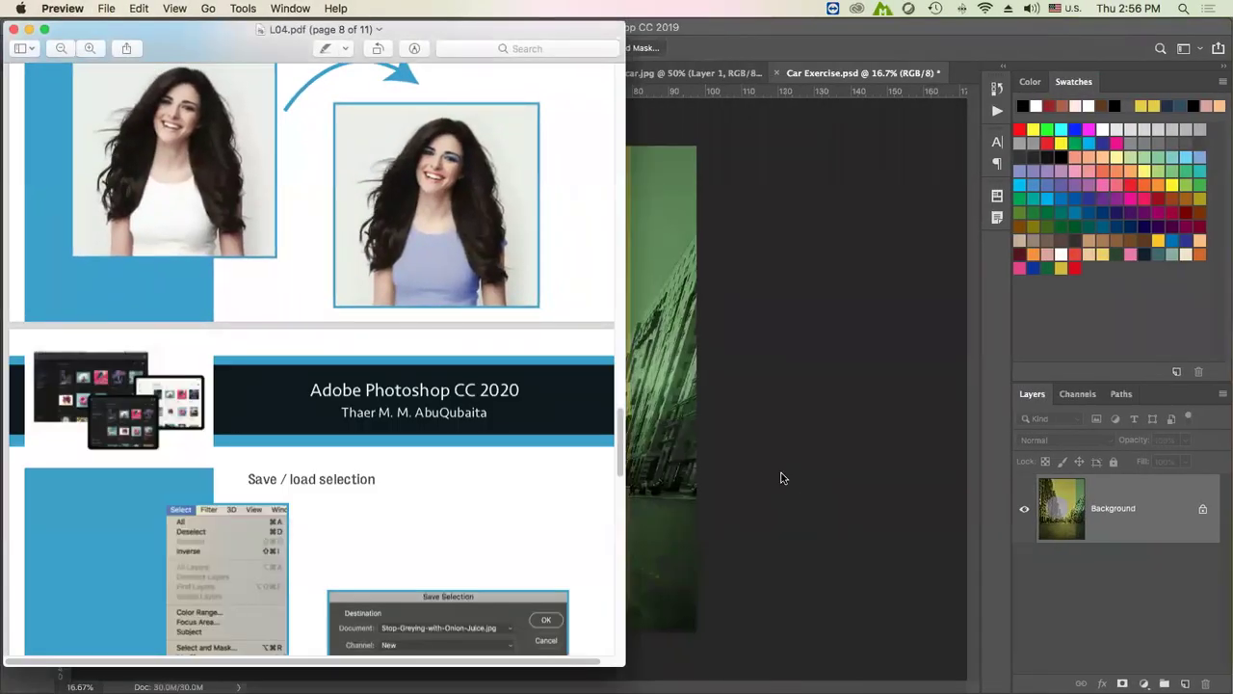
{"action": "left_click", "coordinate": [780, 478]}
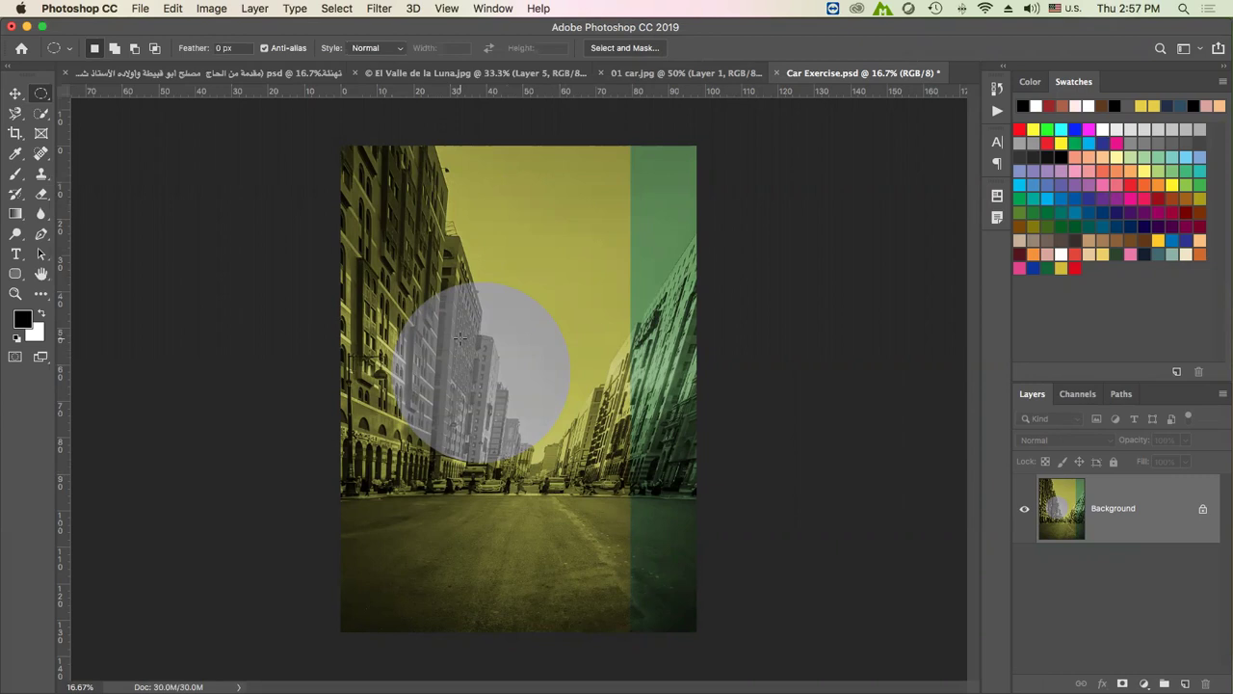
Discard Car Exercise.psd changes and open the Stop-Greying-with-Onion-Juice.jpg portrait via File > Open
{"action": "left_click", "coordinate": [778, 74]}
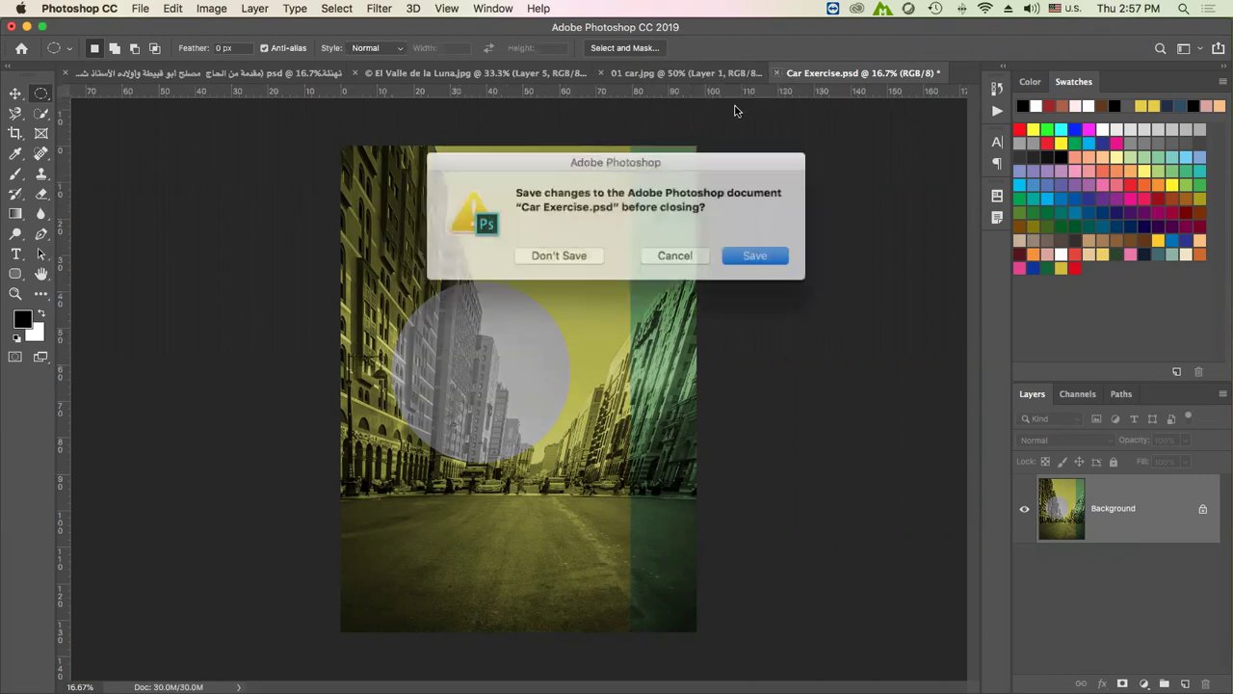
{"action": "left_click", "coordinate": [568, 252]}
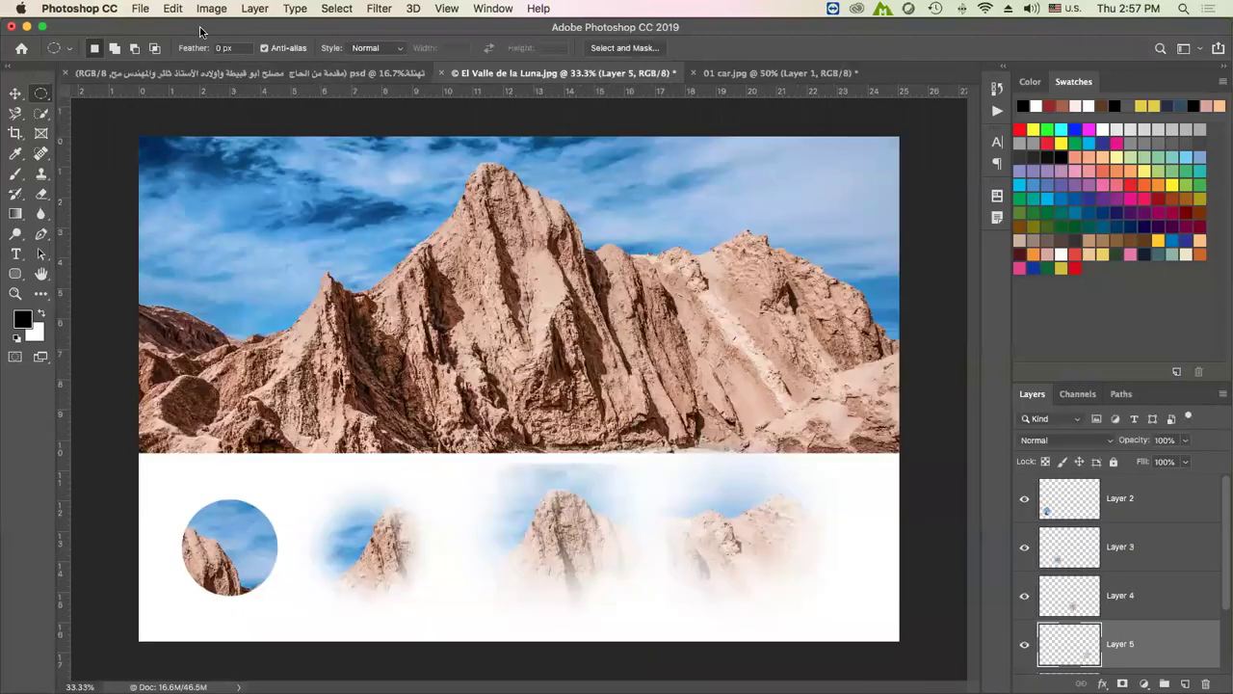
{"action": "left_click", "coordinate": [140, 9]}
{"action": "left_click", "coordinate": [140, 10]}
{"action": "left_click", "coordinate": [140, 9]}
{"action": "left_click", "coordinate": [156, 41]}
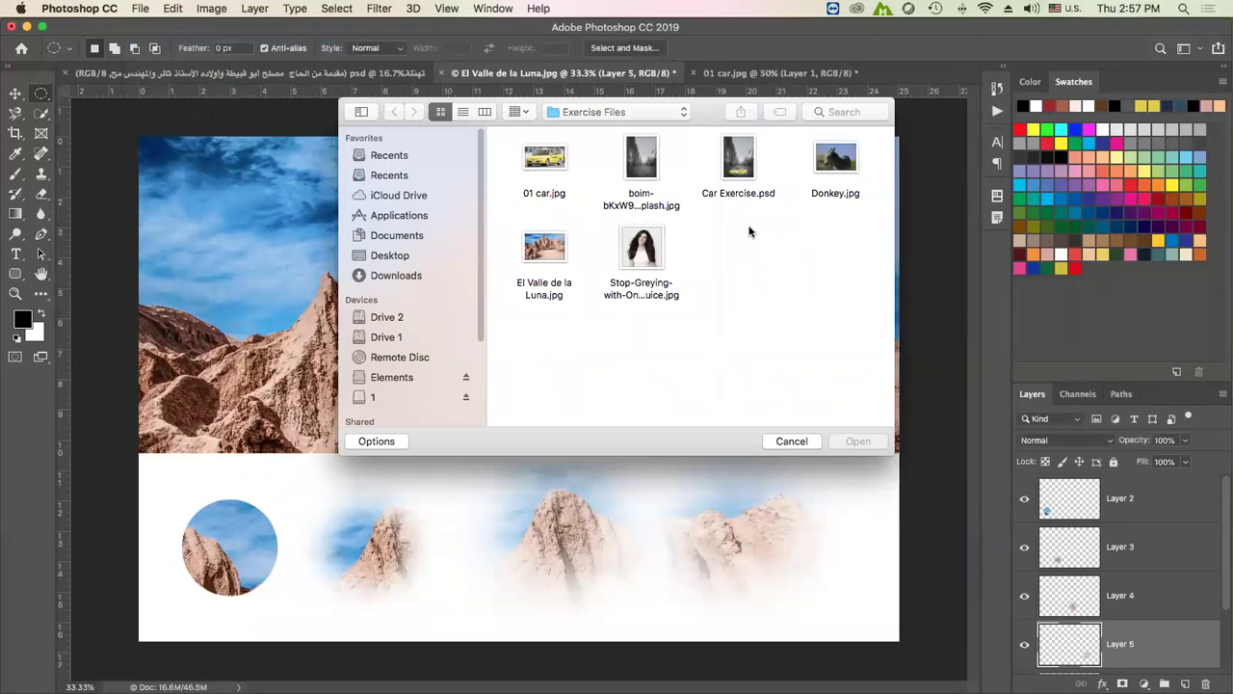
{"action": "left_click", "coordinate": [655, 249]}
{"action": "left_click", "coordinate": [858, 441]}
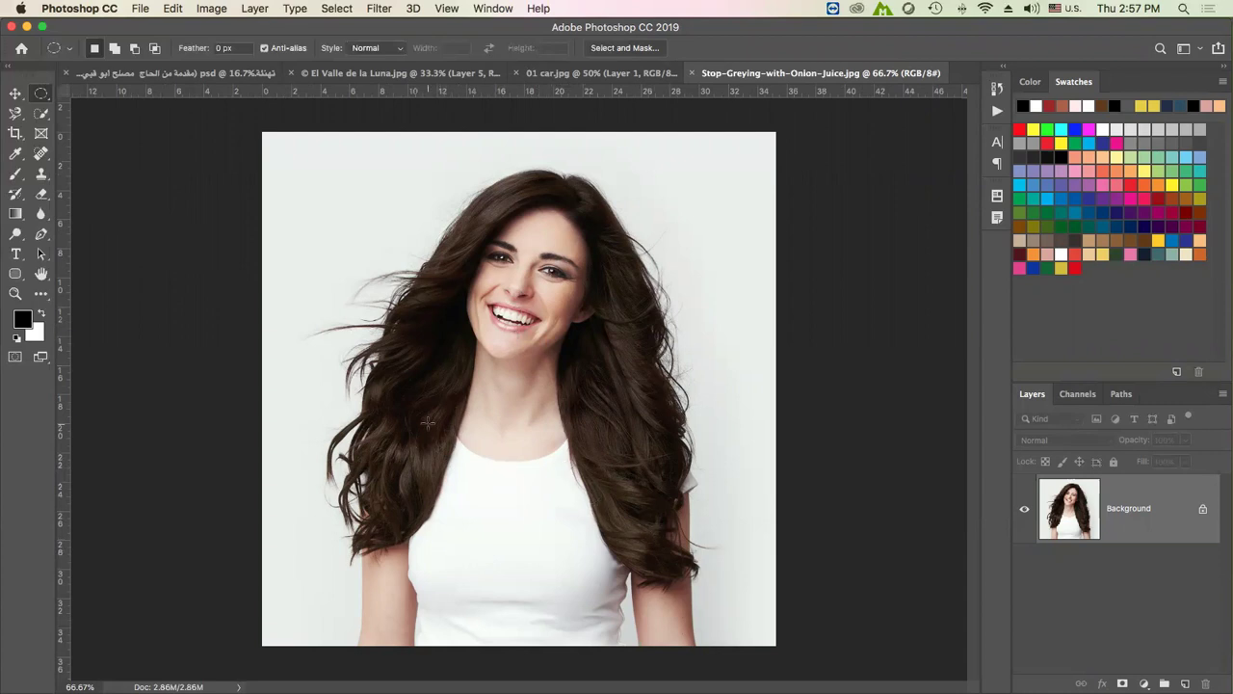
Paint over the woman's white top with Quick Selection and trim the excess area
{"action": "left_click", "coordinate": [41, 113]}
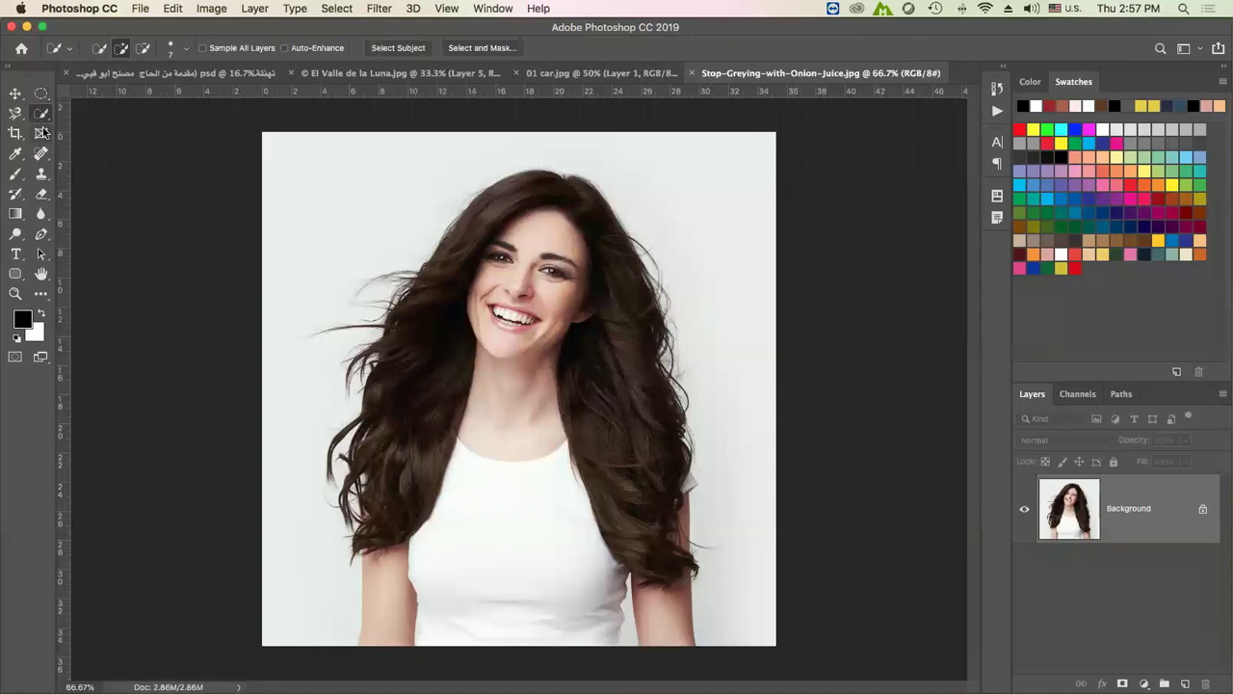
{"action": "left_click_drag", "start_coordinate": [479, 489], "coordinate": [485, 542]}
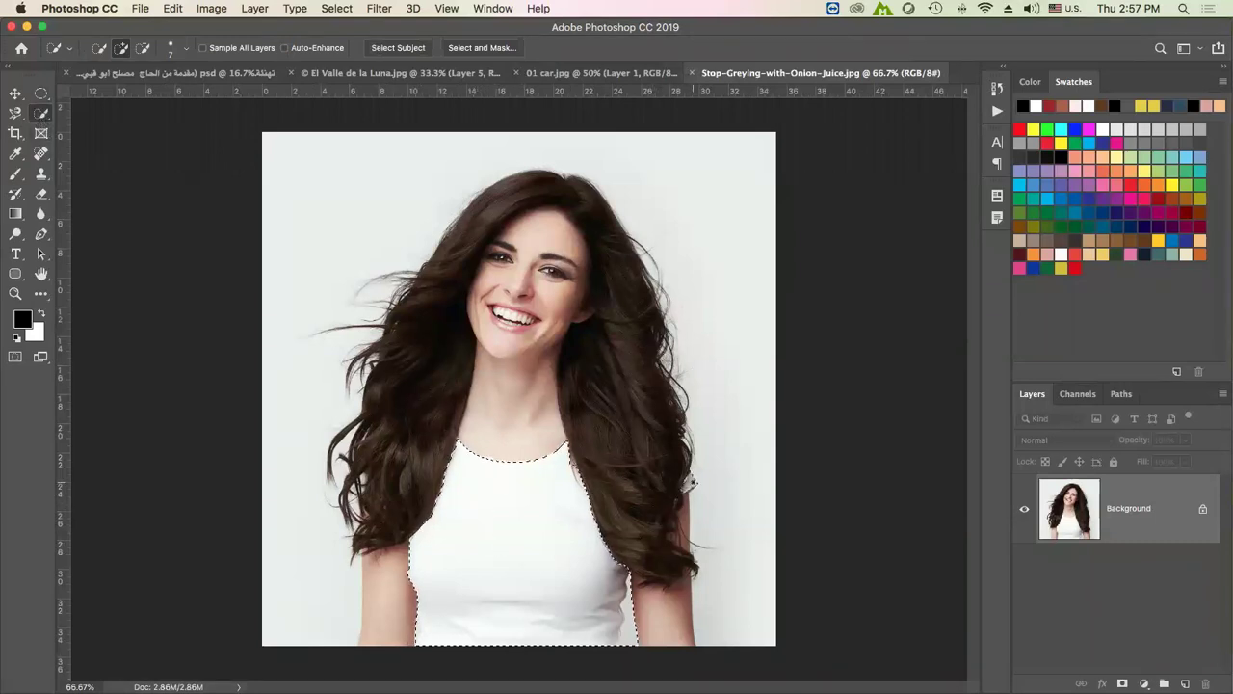
{"action": "left_click", "coordinate": [628, 637], "text": "alt"}
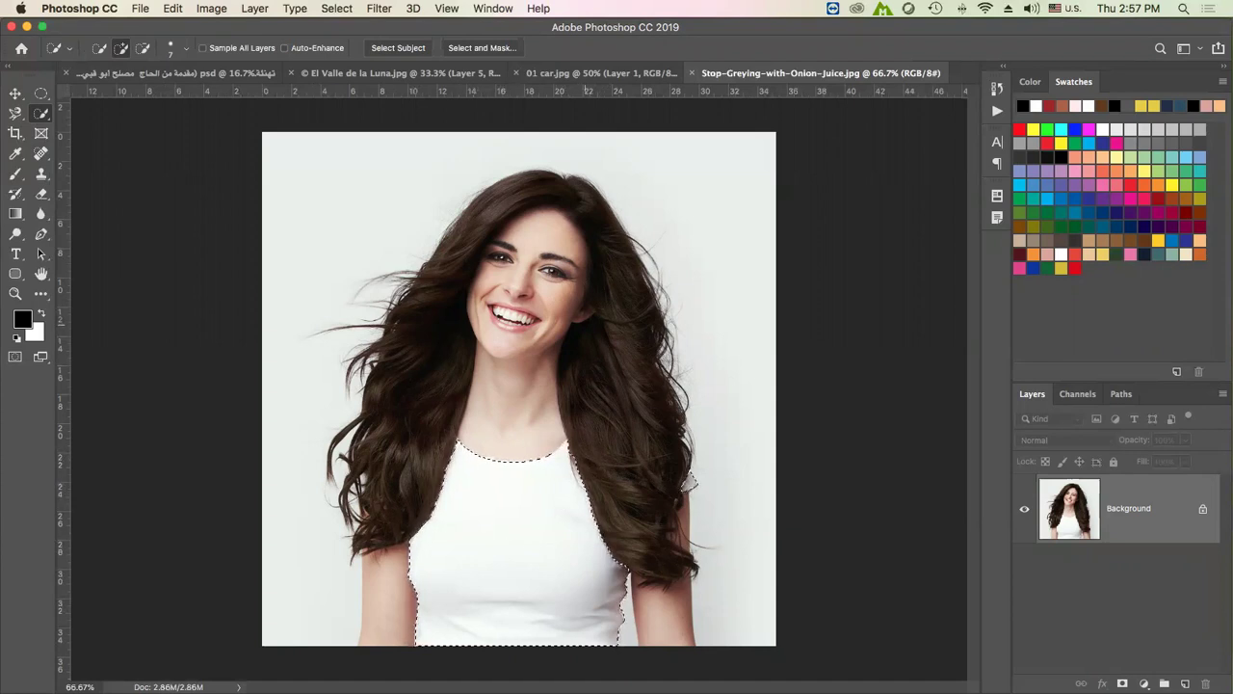
Refine the shirt selection's edges in Select and Mask and apply it
{"action": "left_click", "coordinate": [464, 50]}
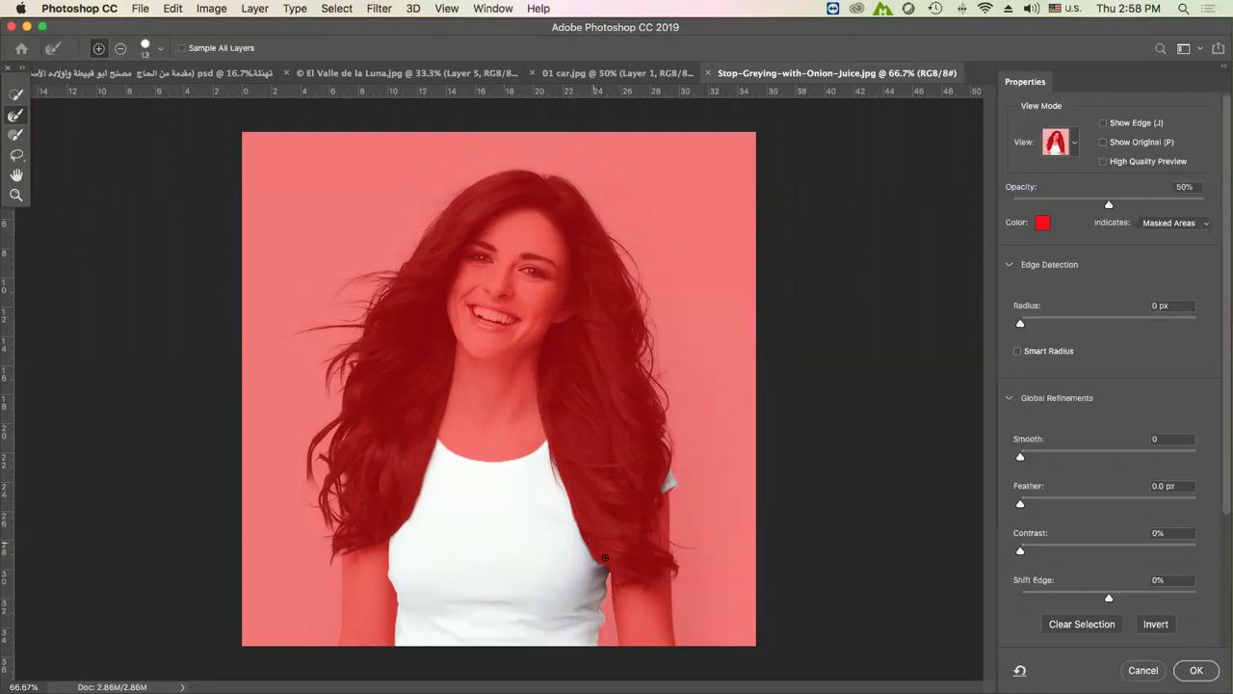
{"action": "left_click", "coordinate": [1195, 670]}
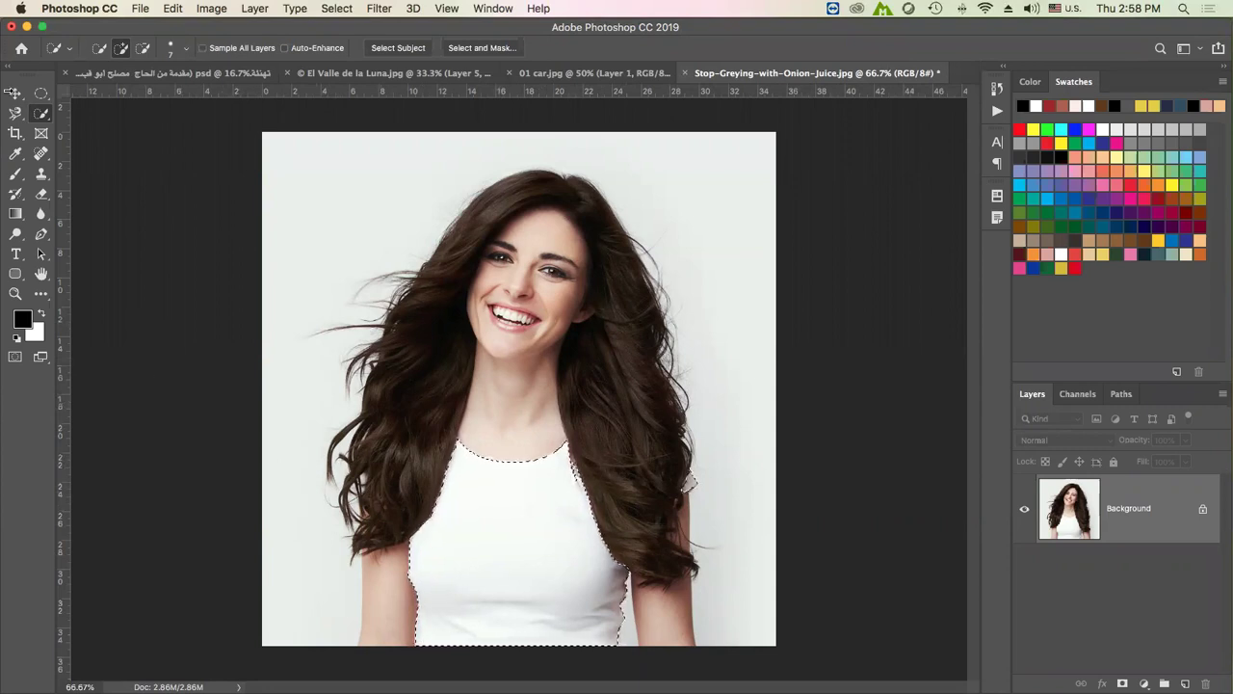
Colorize the selected top, trying pink and green tints at reduced lightness
{"action": "key", "text": "super+u"}
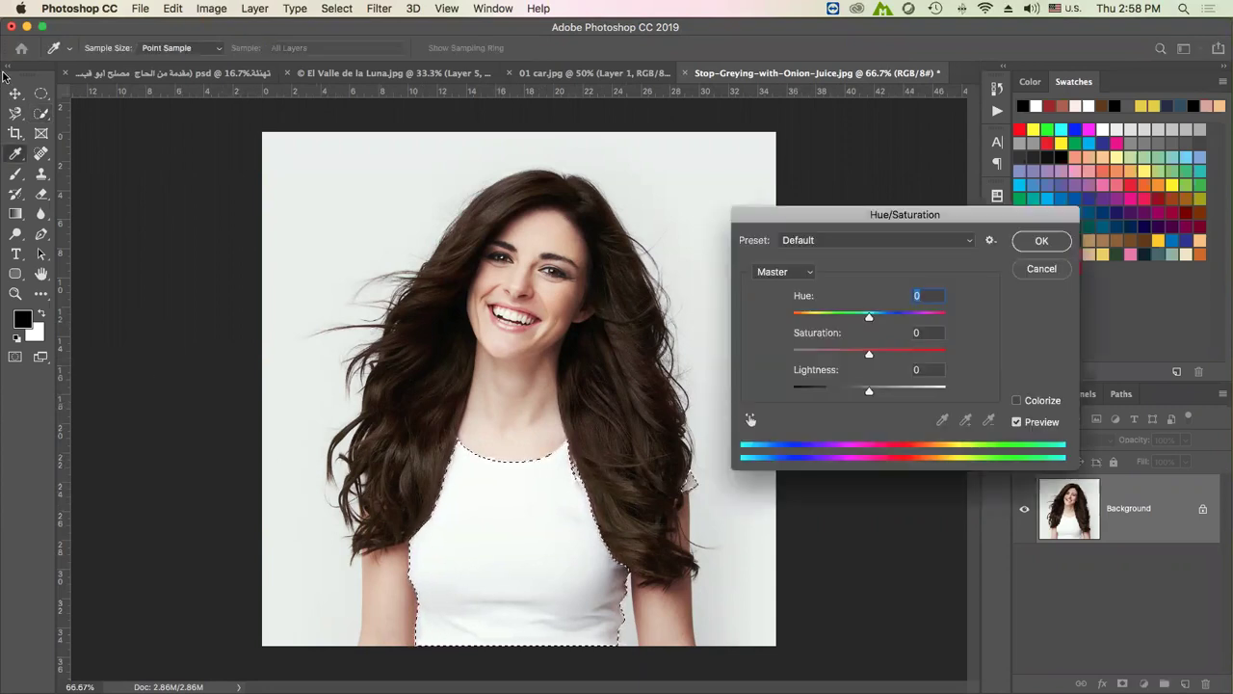
{"action": "left_click", "coordinate": [1017, 400]}
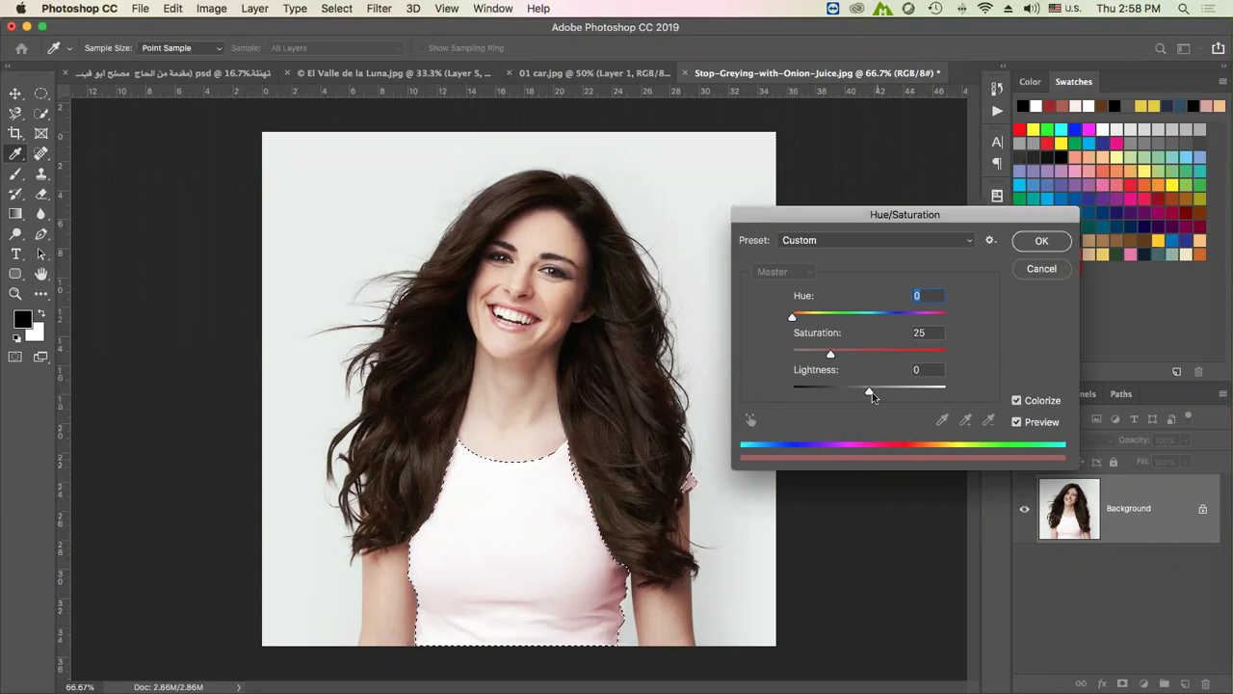
{"action": "left_click_drag", "start_coordinate": [828, 352], "coordinate": [885, 354]}
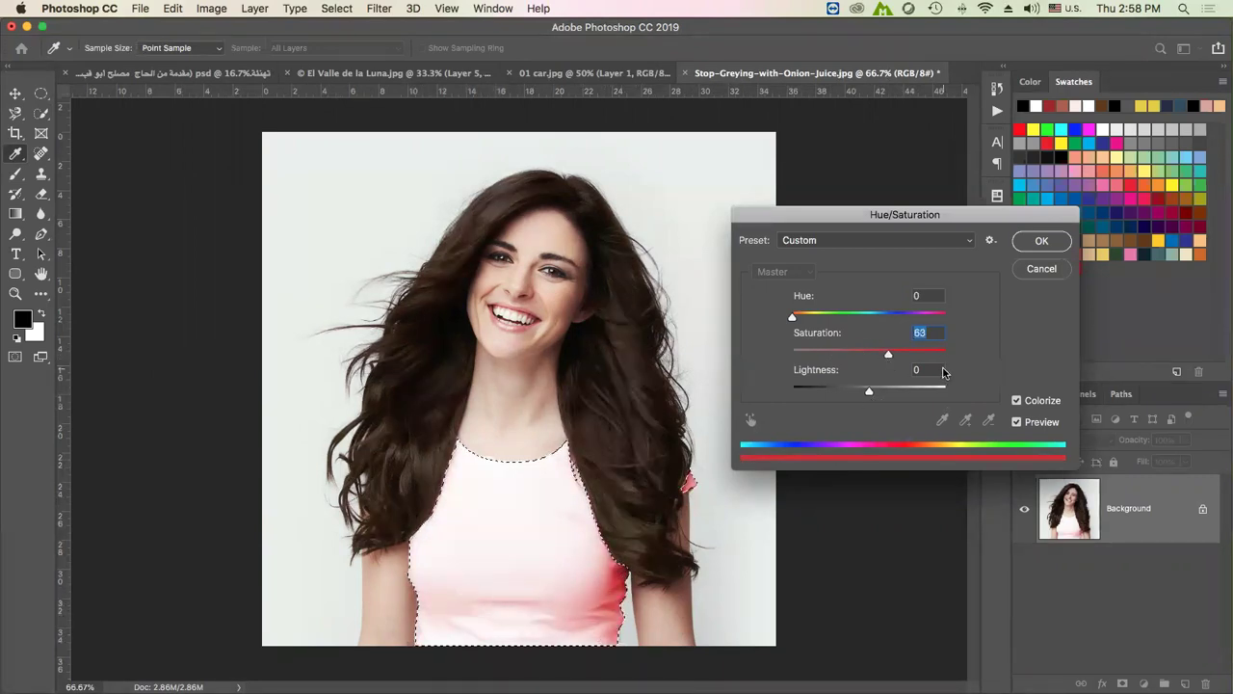
{"action": "left_click_drag", "start_coordinate": [792, 318], "coordinate": [841, 319]}
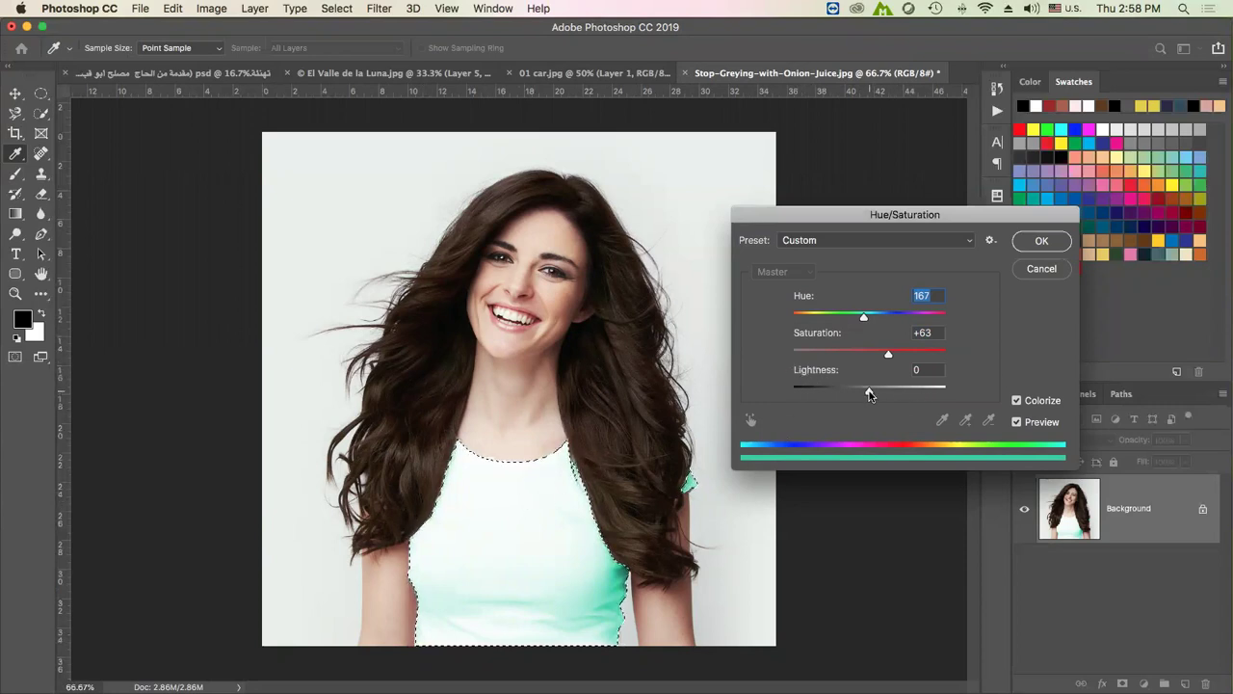
{"action": "left_click_drag", "start_coordinate": [868, 393], "coordinate": [857, 393]}
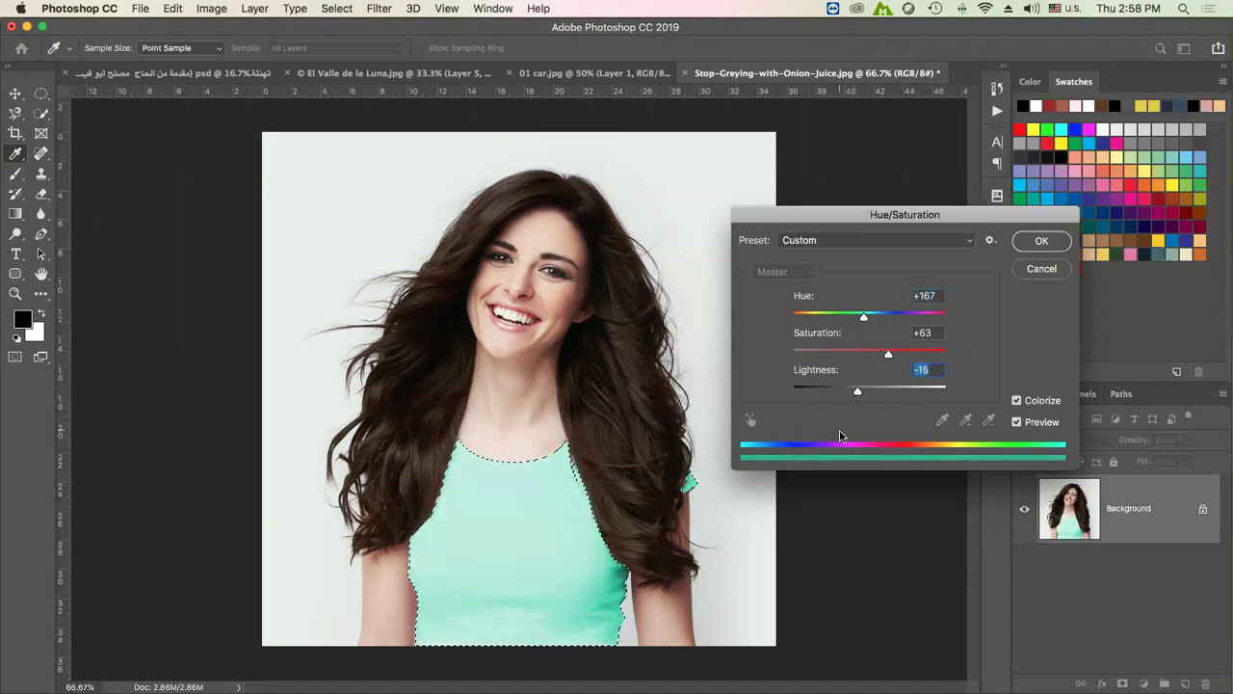
{"action": "left_click_drag", "start_coordinate": [858, 393], "coordinate": [853, 392]}
Tune the top to light blue (Hue 221, Saturation +57, Lightness -19) and apply it
{"action": "mouse_move", "coordinate": [894, 353]}
{"action": "left_mouse_down"}
{"action": "mouse_move", "coordinate": [935, 357]}
{"action": "mouse_move", "coordinate": [874, 356]}
{"action": "left_mouse_up"}
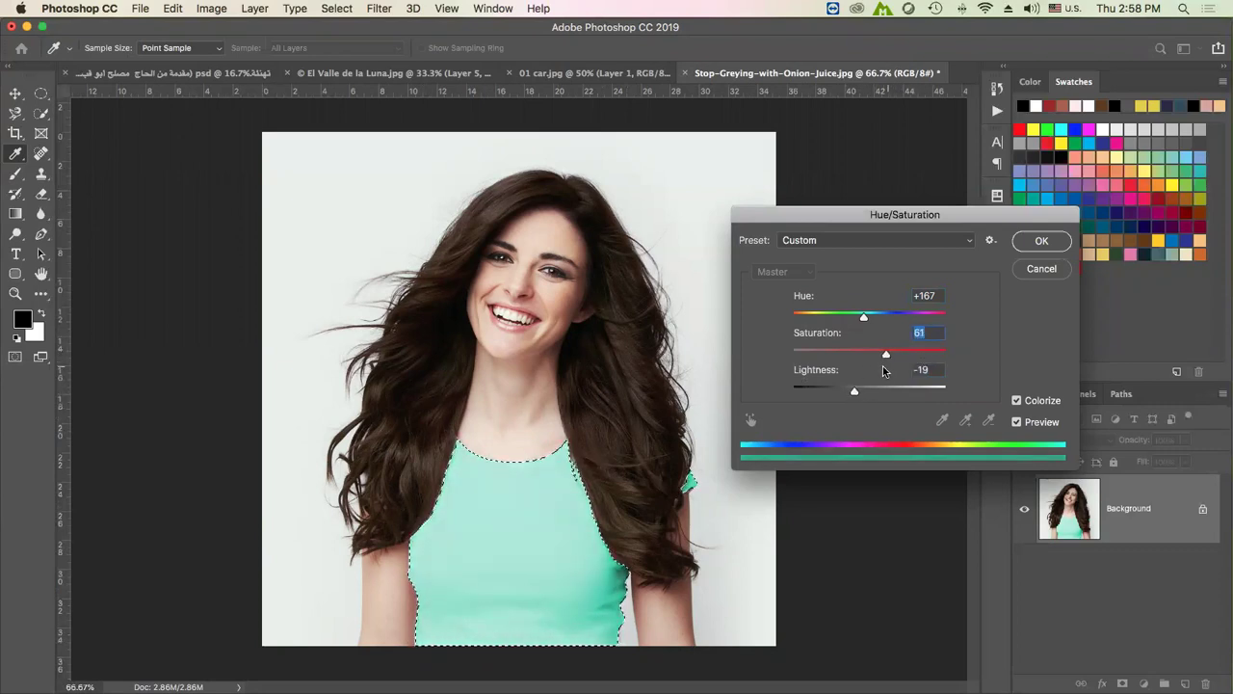
{"action": "key", "text": "Down"}
{"action": "key", "text": "Down"}
{"action": "key", "text": "Down"}
{"action": "left_click_drag", "start_coordinate": [864, 317], "coordinate": [880, 319]}
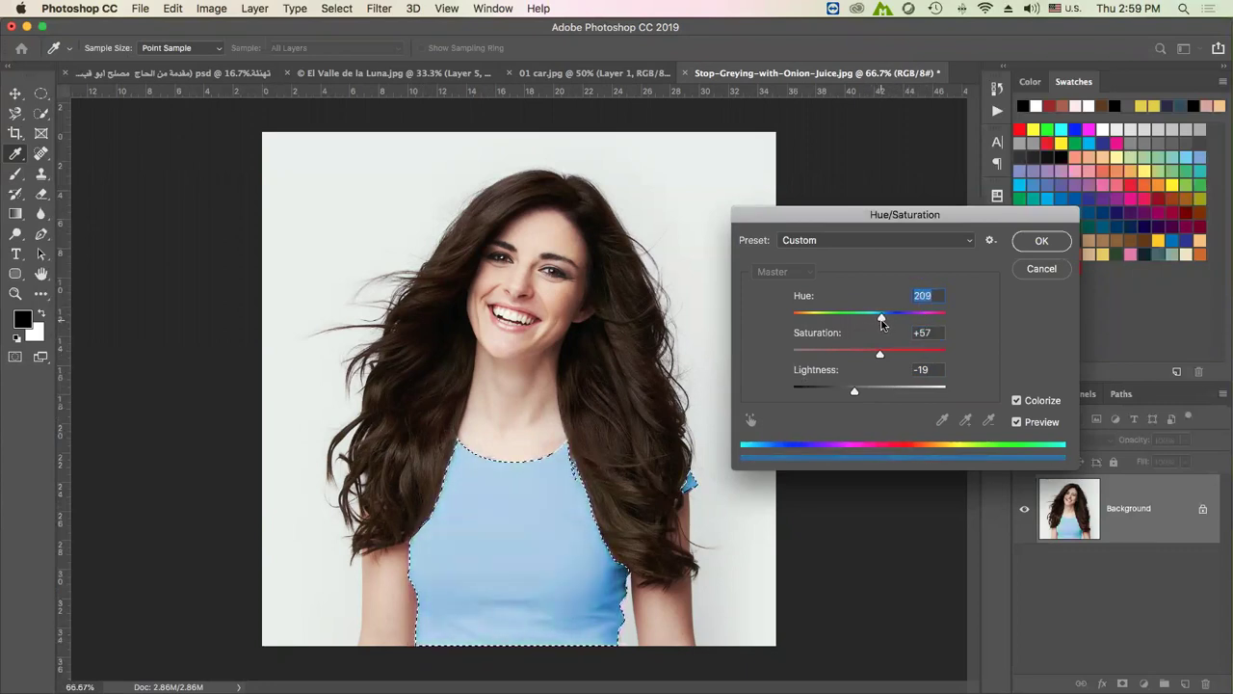
{"action": "left_click_drag", "start_coordinate": [881, 321], "coordinate": [904, 322]}
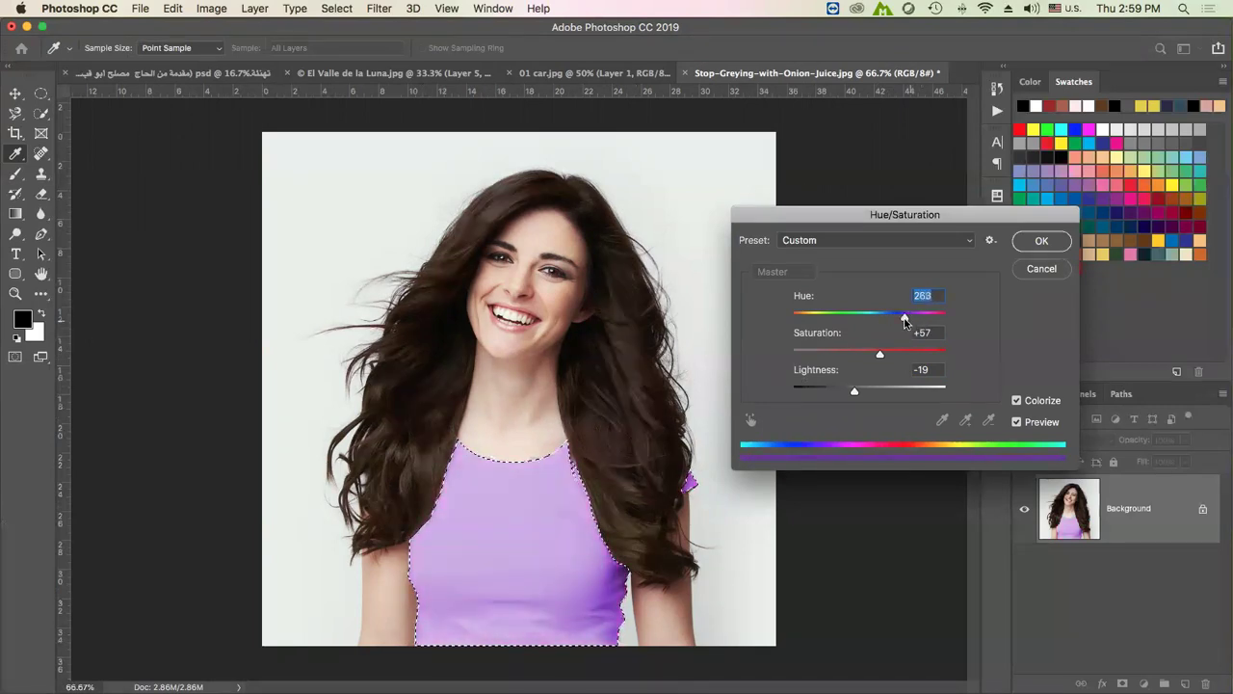
{"action": "mouse_move", "coordinate": [904, 322]}
{"action": "left_mouse_down"}
{"action": "mouse_move", "coordinate": [807, 320]}
{"action": "mouse_move", "coordinate": [886, 328]}
{"action": "left_mouse_up"}
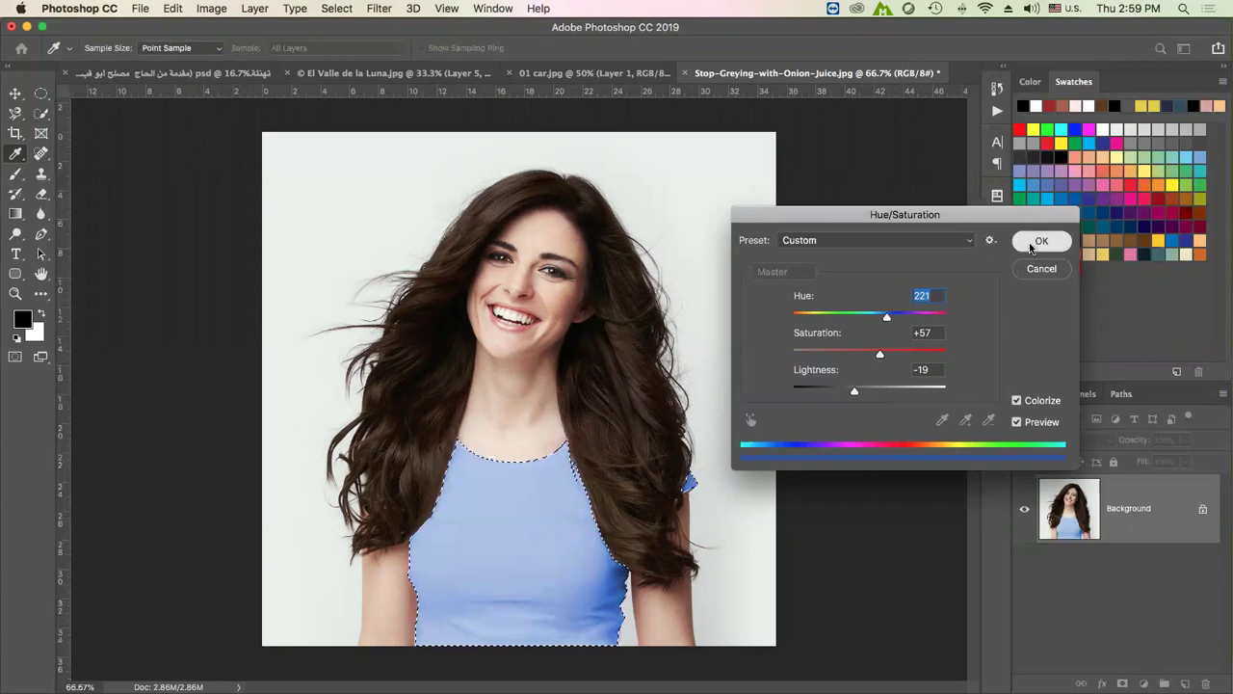
{"action": "left_click", "coordinate": [1029, 248]}
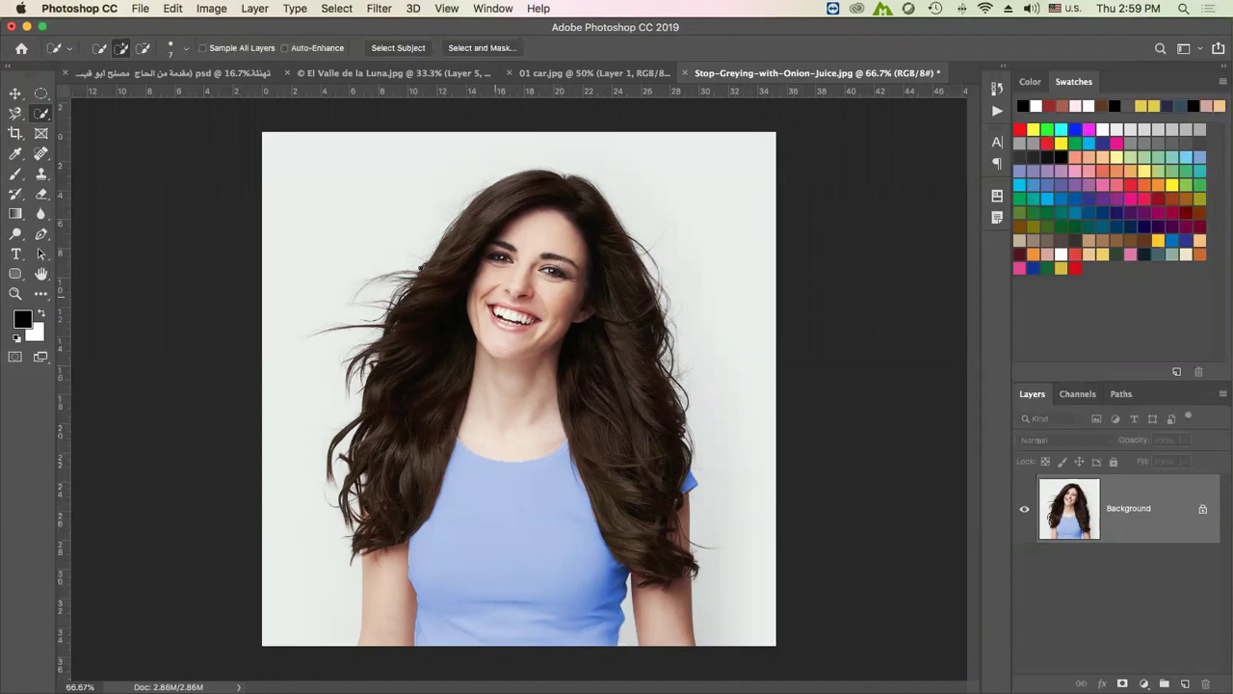
Zoom in on the woman's face to 200%
{"action": "left_click", "coordinate": [15, 293]}
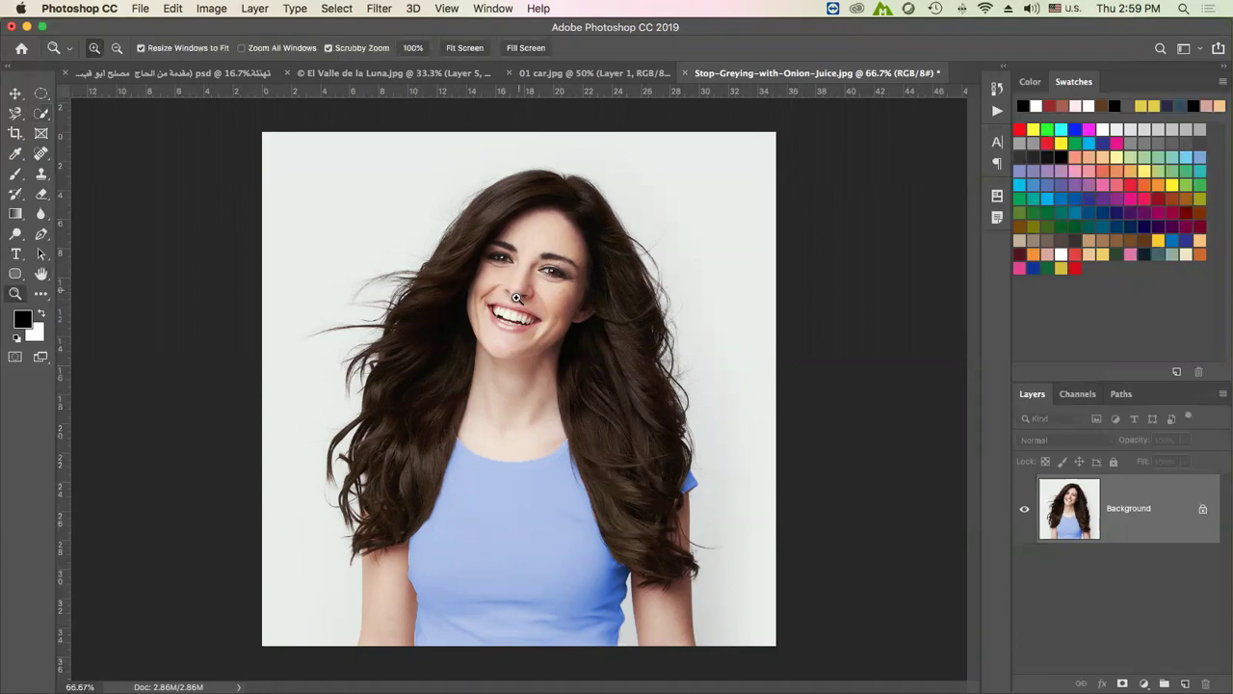
{"action": "left_click", "coordinate": [511, 309]}
{"action": "left_click", "coordinate": [511, 309]}
{"action": "left_click", "coordinate": [530, 256]}
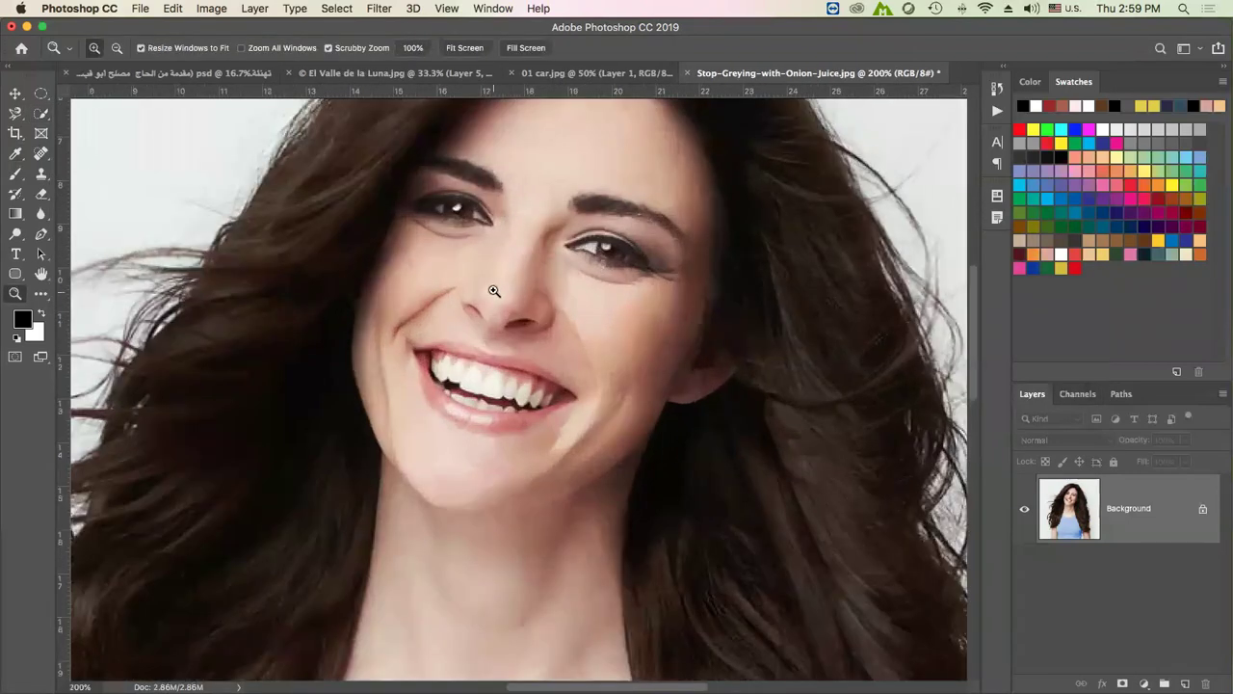
{"action": "scroll", "coordinate": [515, 256], "scroll_direction": "up", "scroll_amount": 1}
{"action": "scroll", "coordinate": [513, 308], "scroll_direction": "up", "scroll_amount": 4}
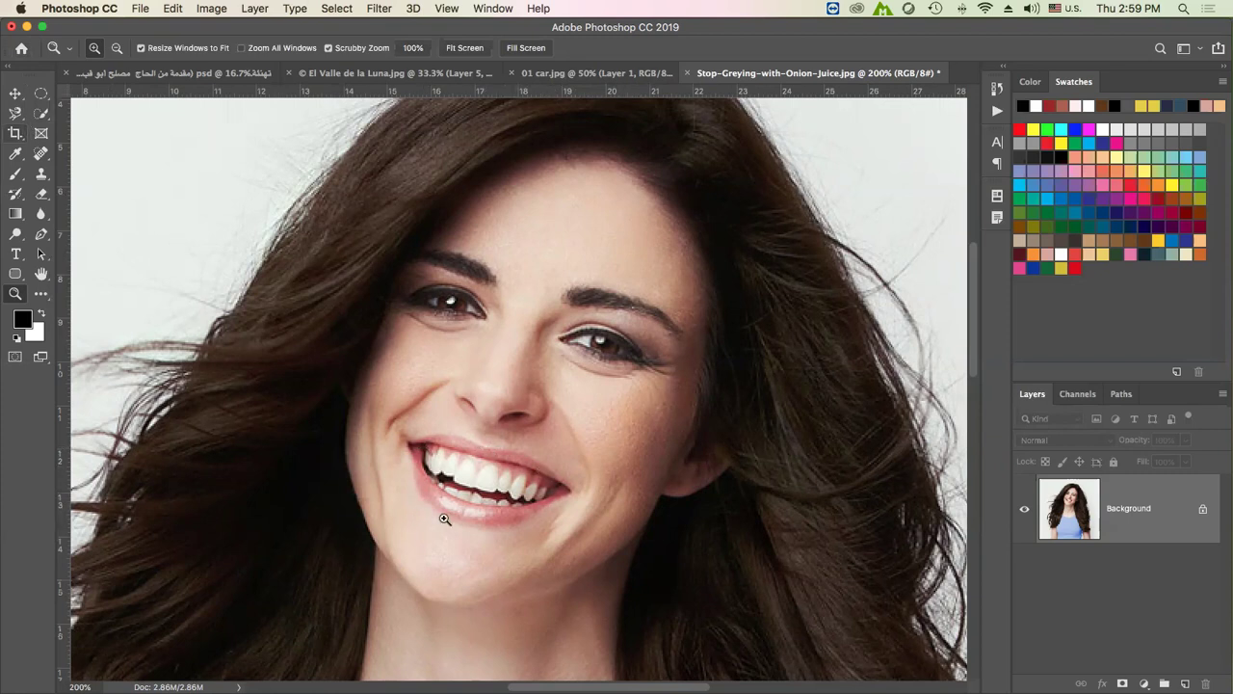
Trace the upper lip with the Magnetic Lasso at a 1 px feather
{"action": "left_click", "coordinate": [13, 113]}
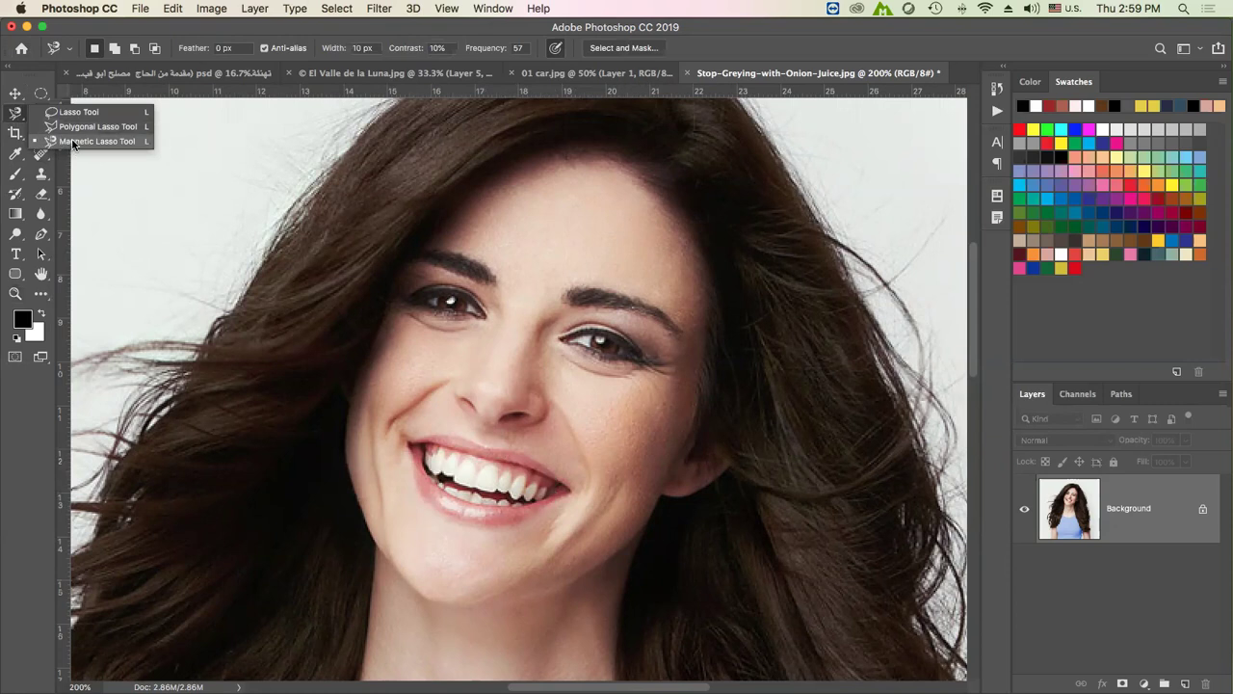
{"action": "left_click", "coordinate": [75, 143]}
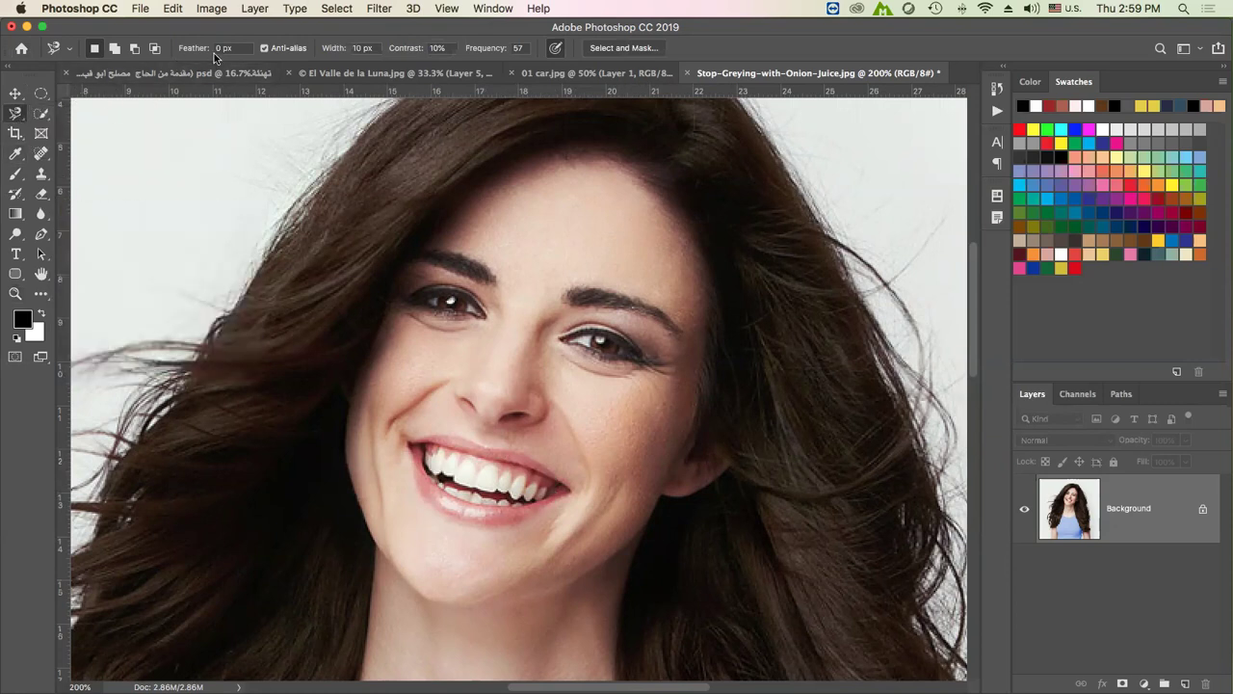
{"action": "type", "text": "1"}
{"action": "left_click", "coordinate": [408, 442]}
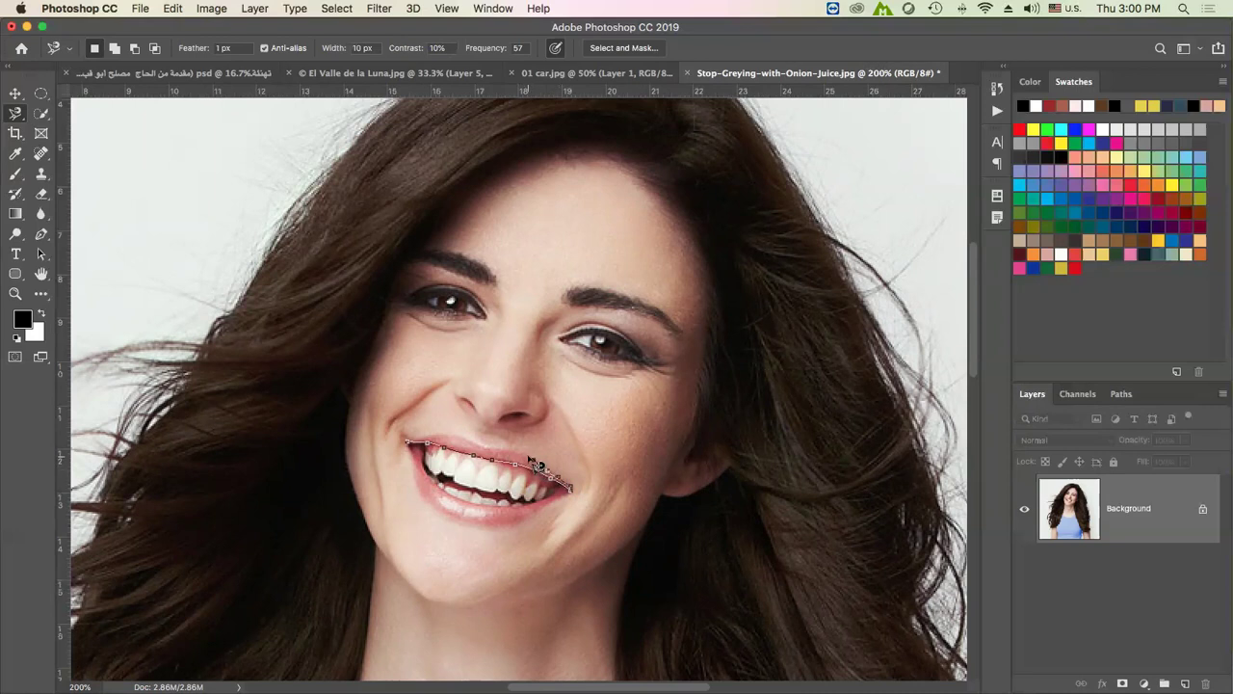
{"action": "scroll", "coordinate": [540, 466], "scroll_direction": "up", "scroll_amount": 2}
{"action": "scroll", "coordinate": [538, 466], "scroll_direction": "up", "scroll_amount": 2}
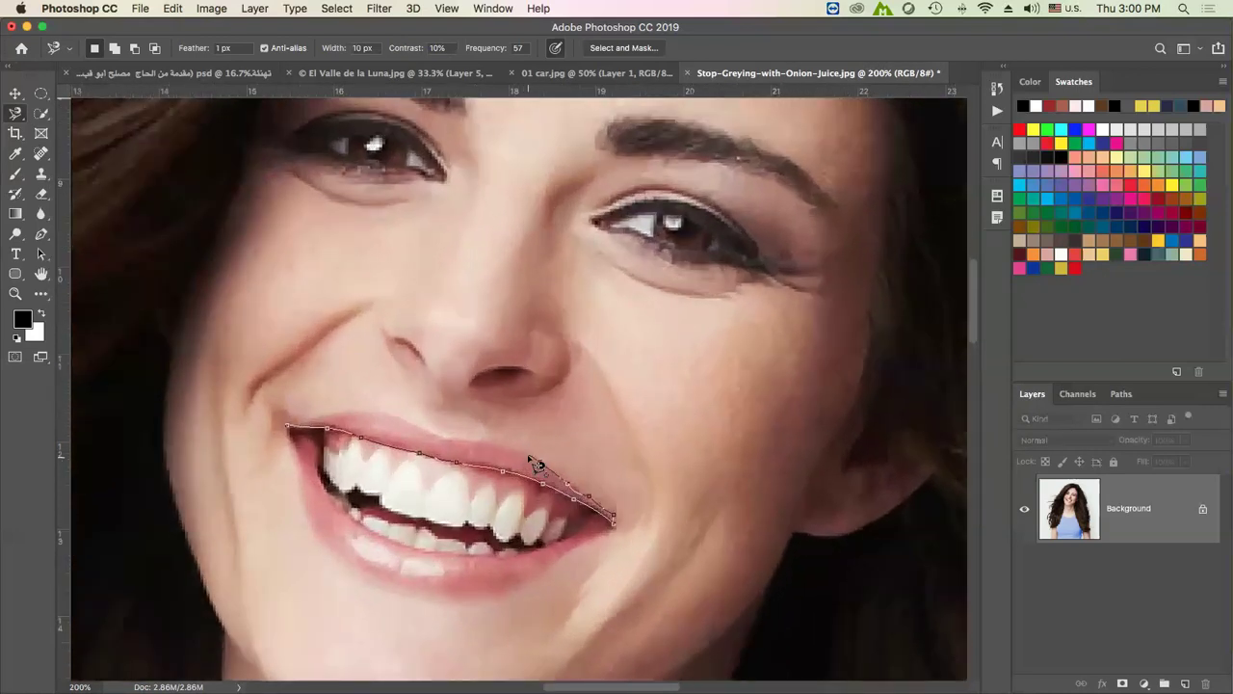
{"action": "scroll", "coordinate": [535, 465], "scroll_direction": "up", "scroll_amount": 2}
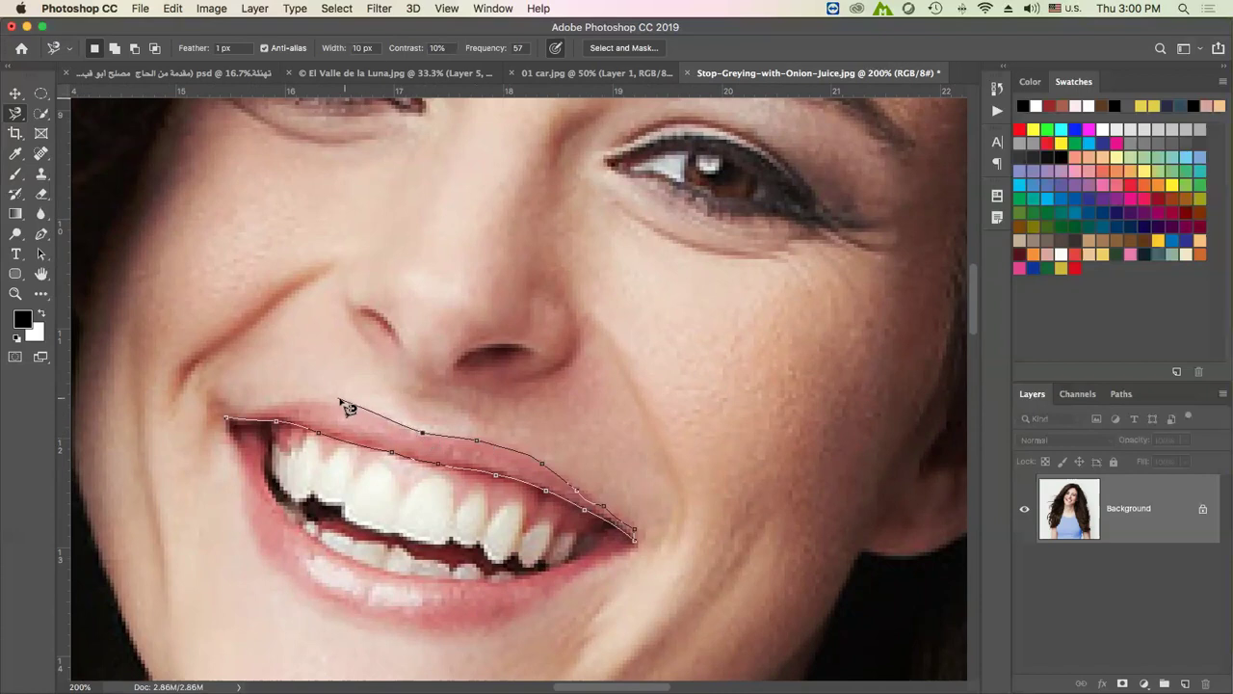
{"action": "left_click", "coordinate": [231, 422]}
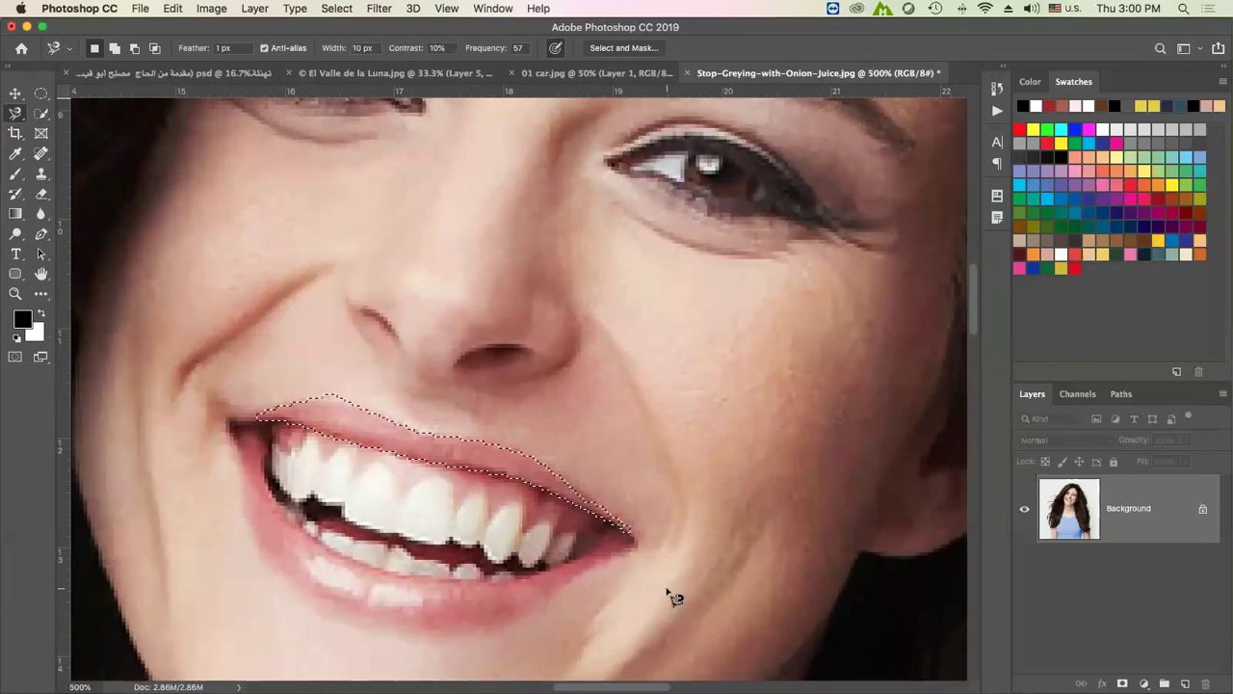
Shift-trace the lower lip and the missed left corner into the lip selection
{"action": "key", "text": "shift"}
{"action": "left_click", "coordinate": [638, 544]}
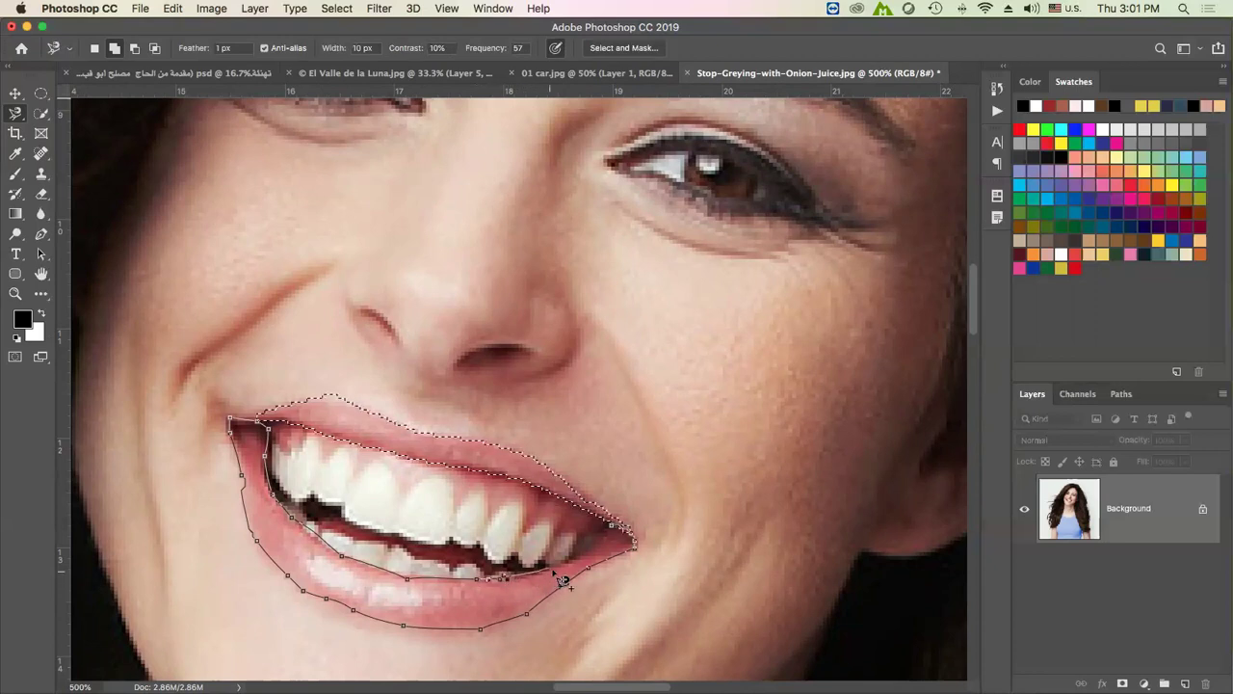
{"action": "double_click", "coordinate": [617, 525]}
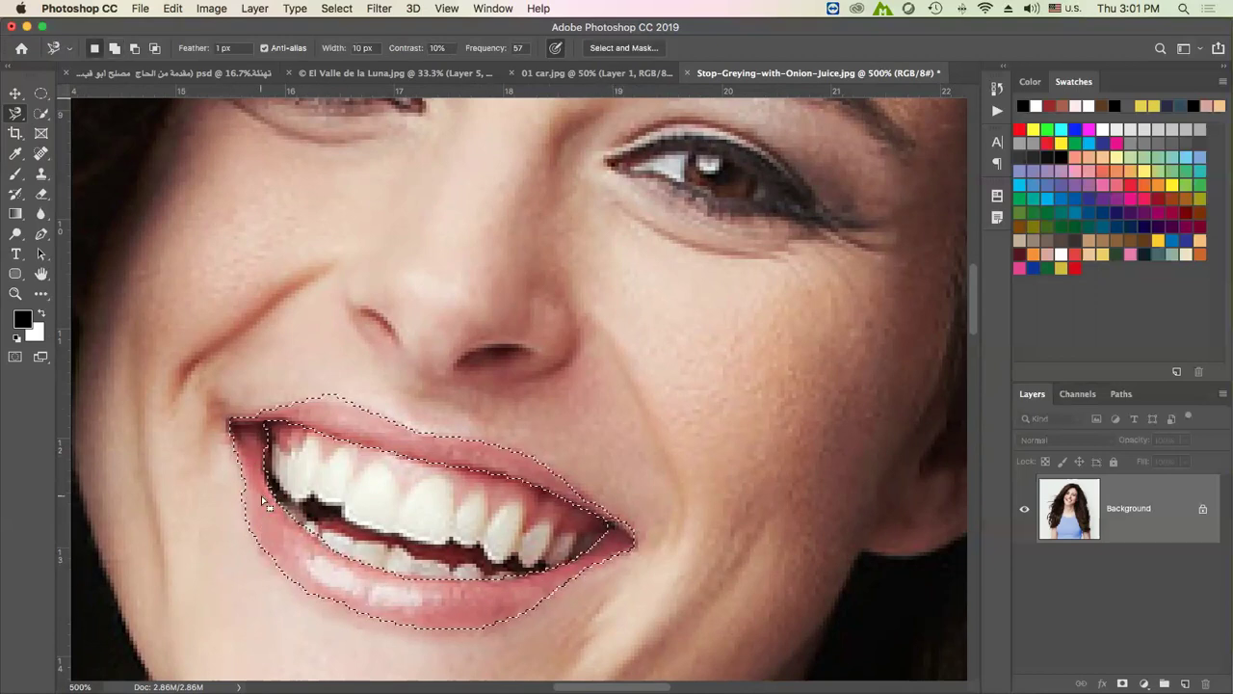
{"action": "key", "text": "shift"}
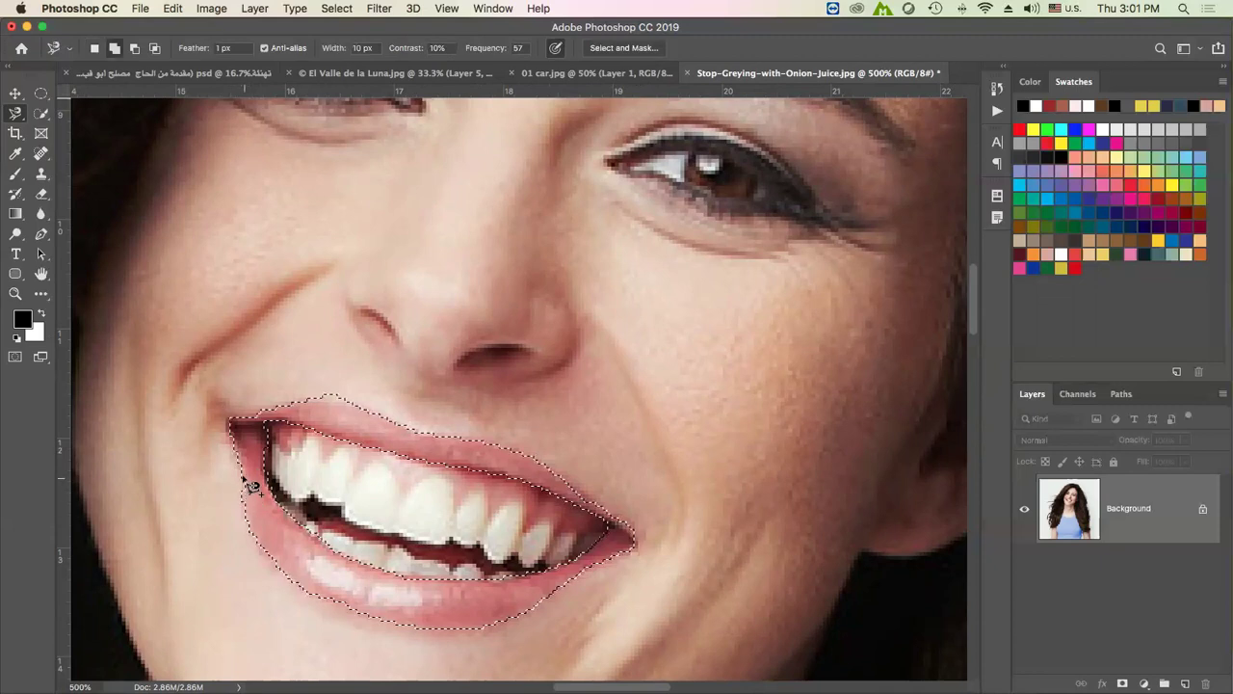
{"action": "left_click", "coordinate": [243, 477]}
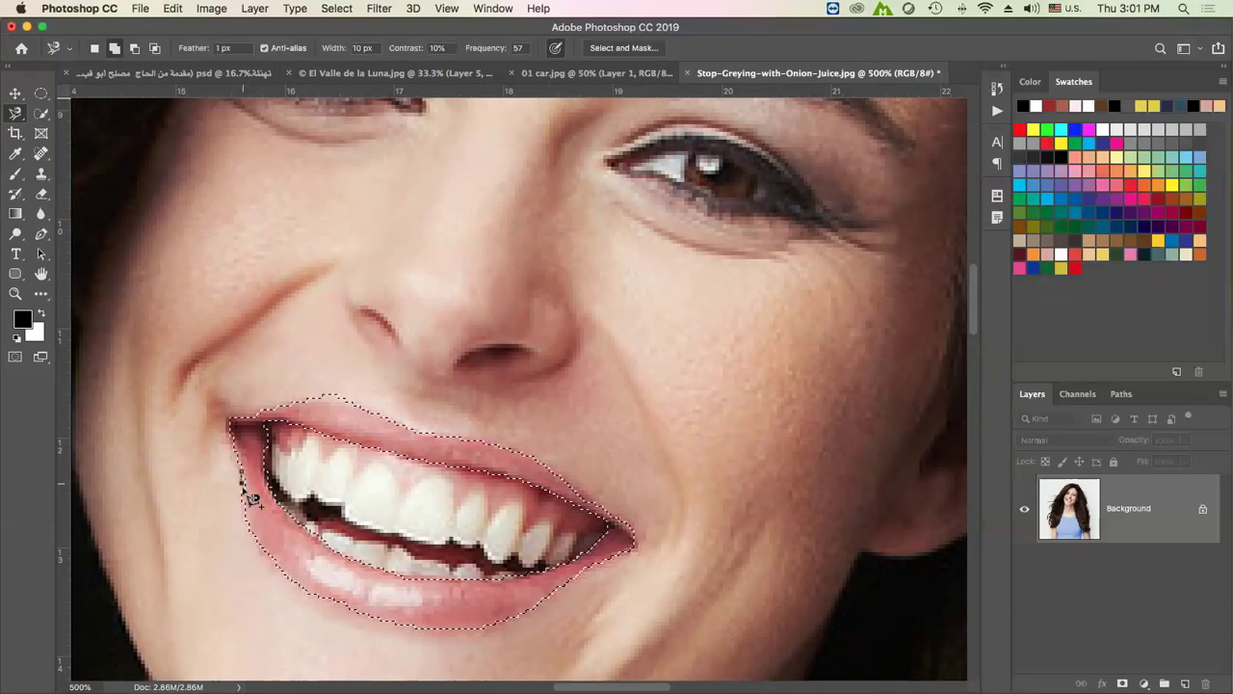
{"action": "left_click", "coordinate": [258, 466]}
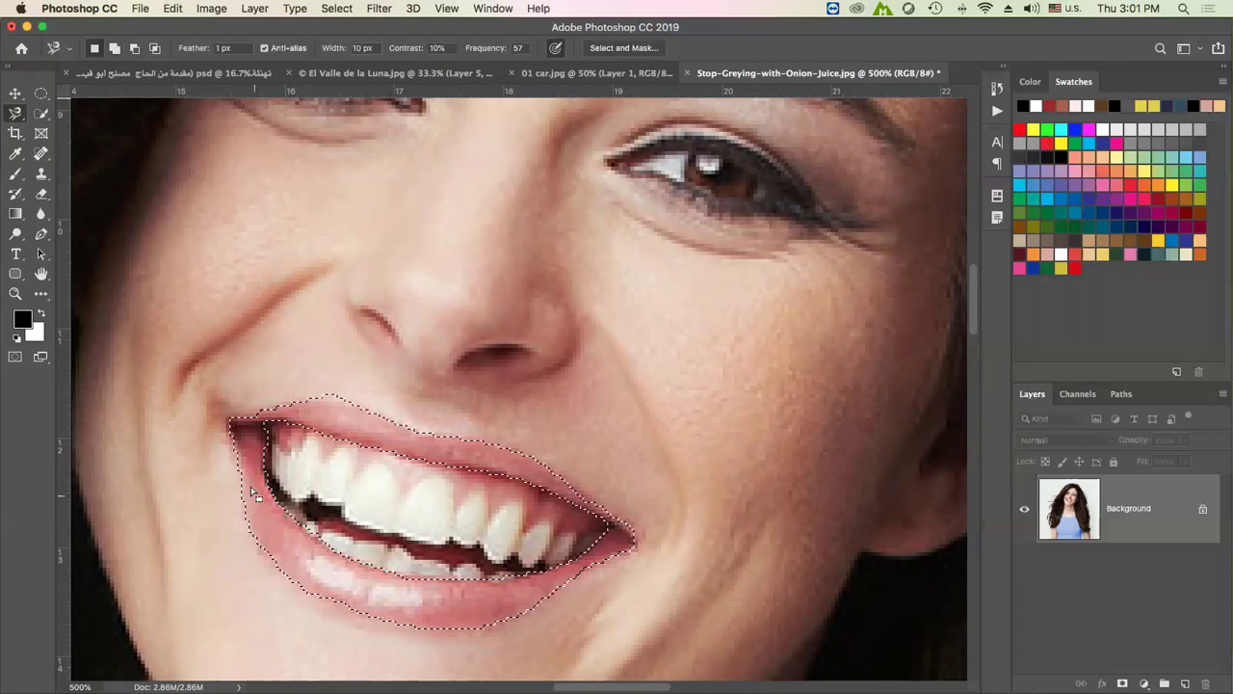
Zoom out, return to 200%, and bring the eyes and nose into view
{"action": "key", "text": "super+minus"}
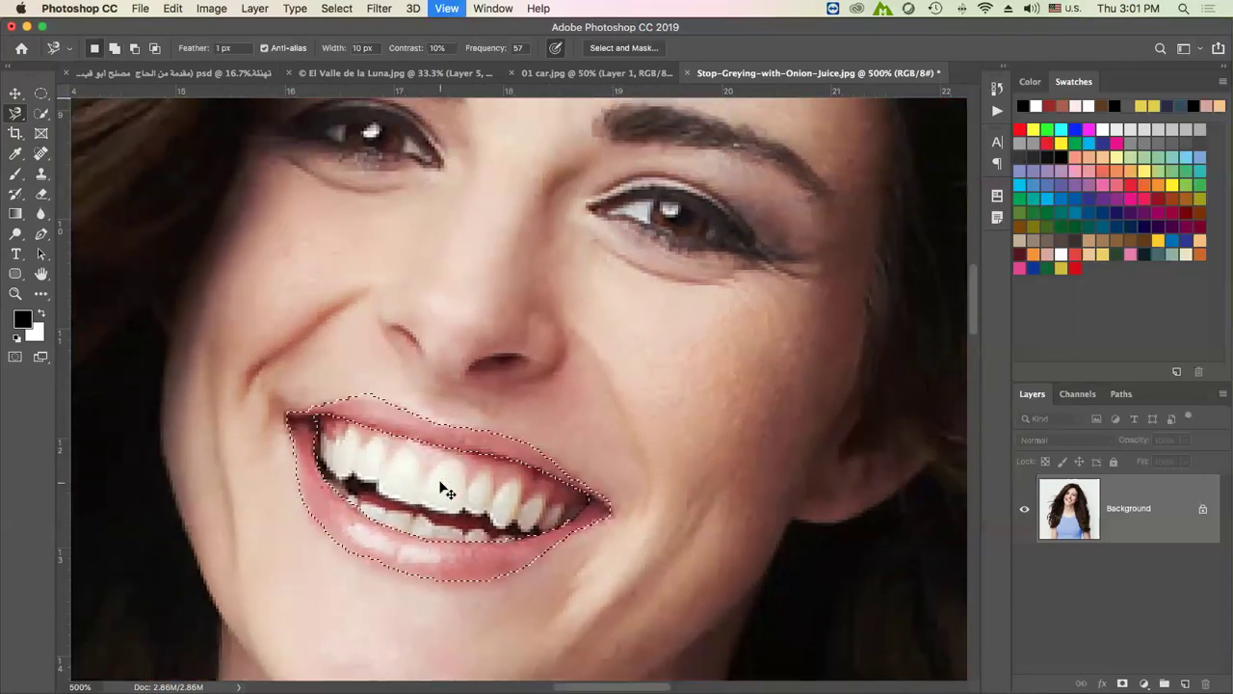
{"action": "key", "text": "super+minus"}
{"action": "key", "text": "super+minus"}
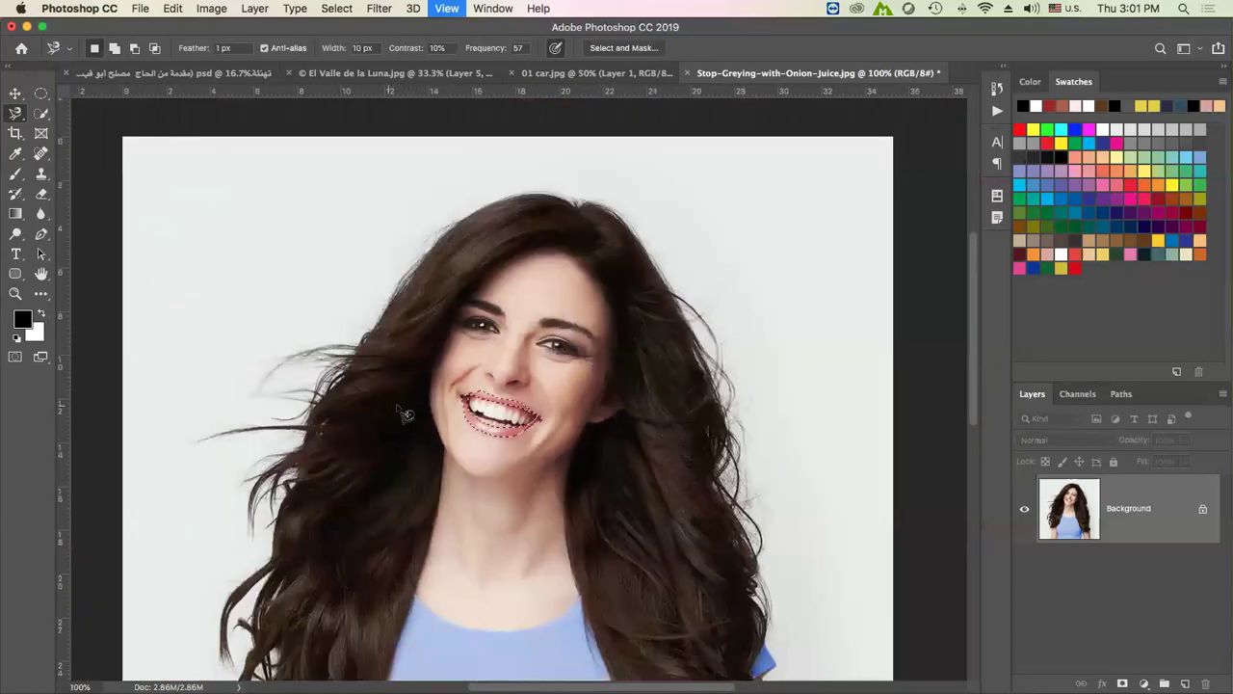
{"action": "key", "text": "super+minus"}
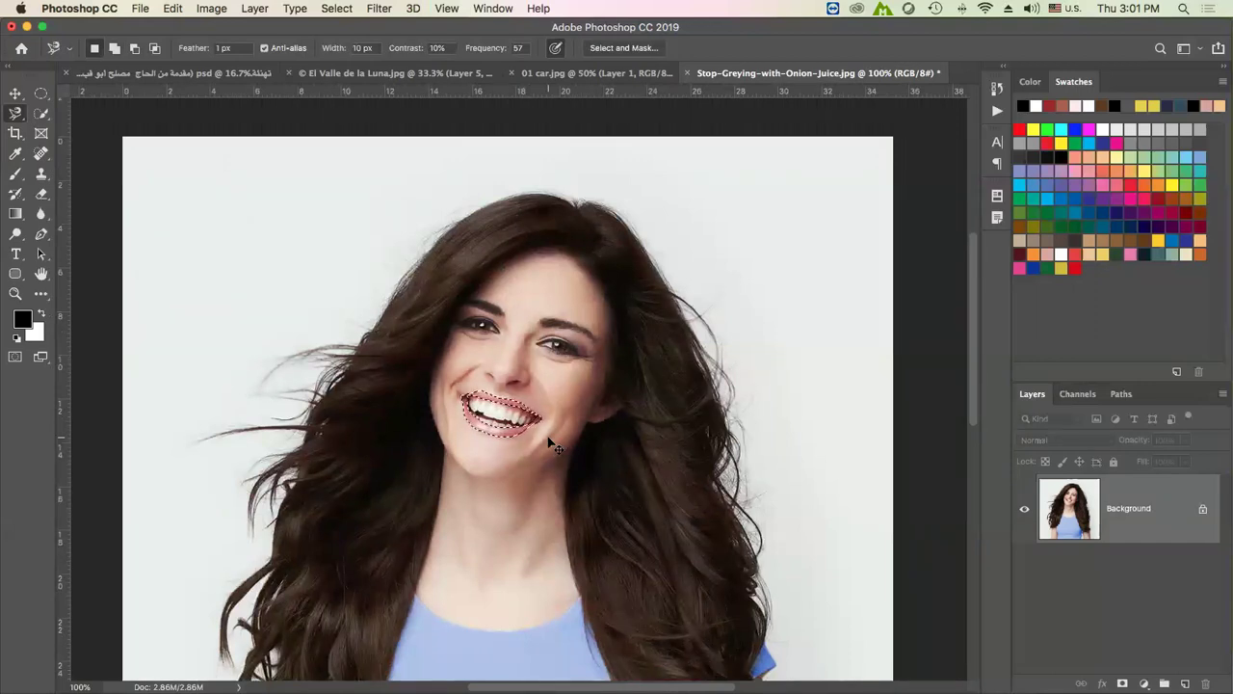
{"action": "key", "text": "super+plus"}
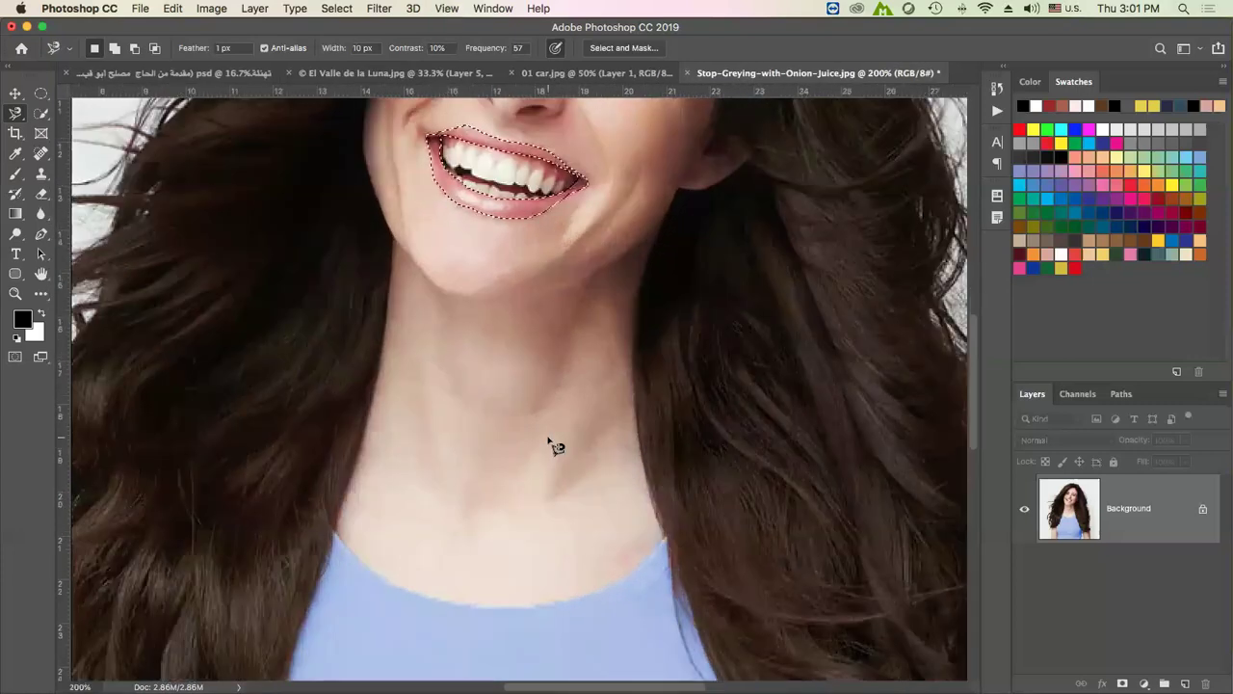
{"action": "left_click_drag", "start_coordinate": [586, 350], "coordinate": [601, 488]}
{"action": "key", "text": "super+r"}
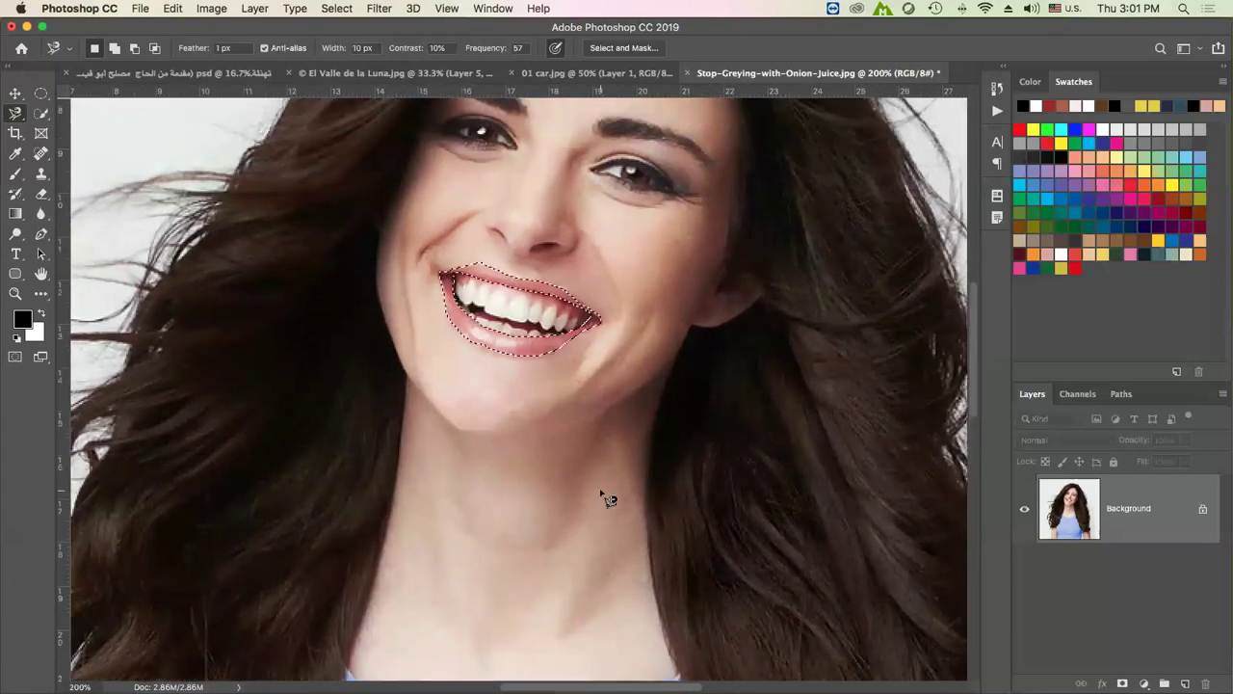
Colorize the selected lips at Hue 283, Saturation +37, then deselect
{"action": "key", "text": "super+u"}
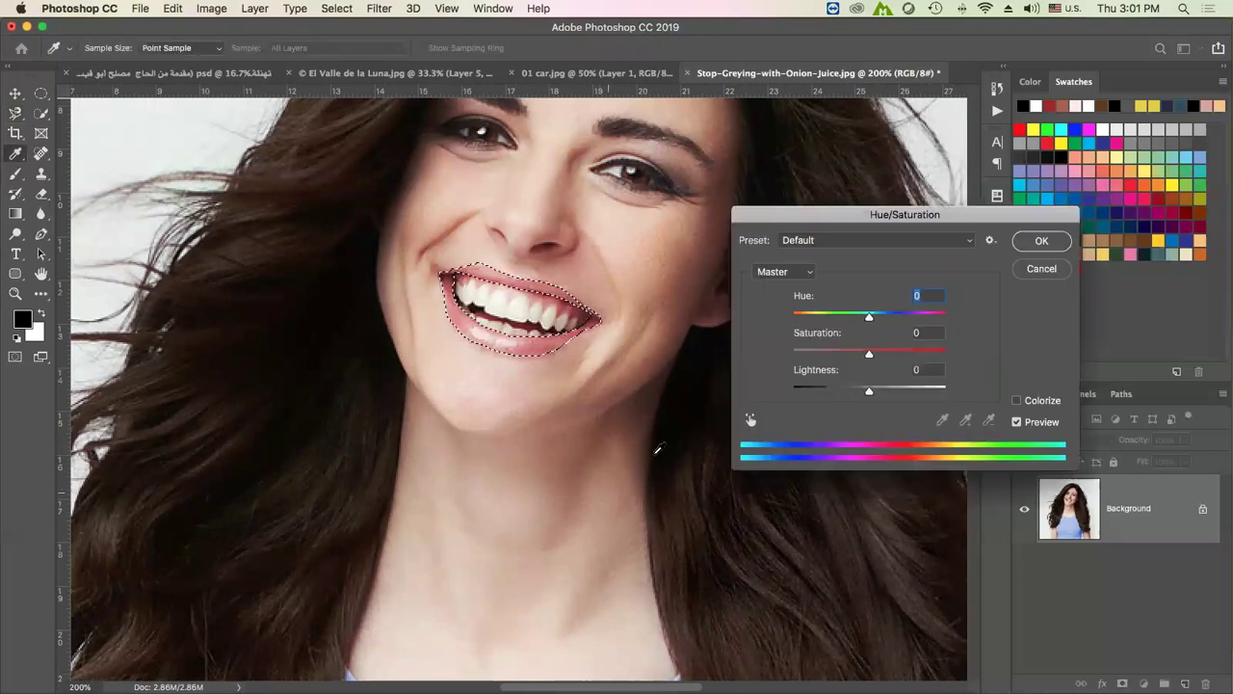
{"action": "left_click", "coordinate": [1016, 401]}
{"action": "left_click_drag", "start_coordinate": [832, 356], "coordinate": [905, 357]}
{"action": "left_click_drag", "start_coordinate": [795, 318], "coordinate": [854, 322]}
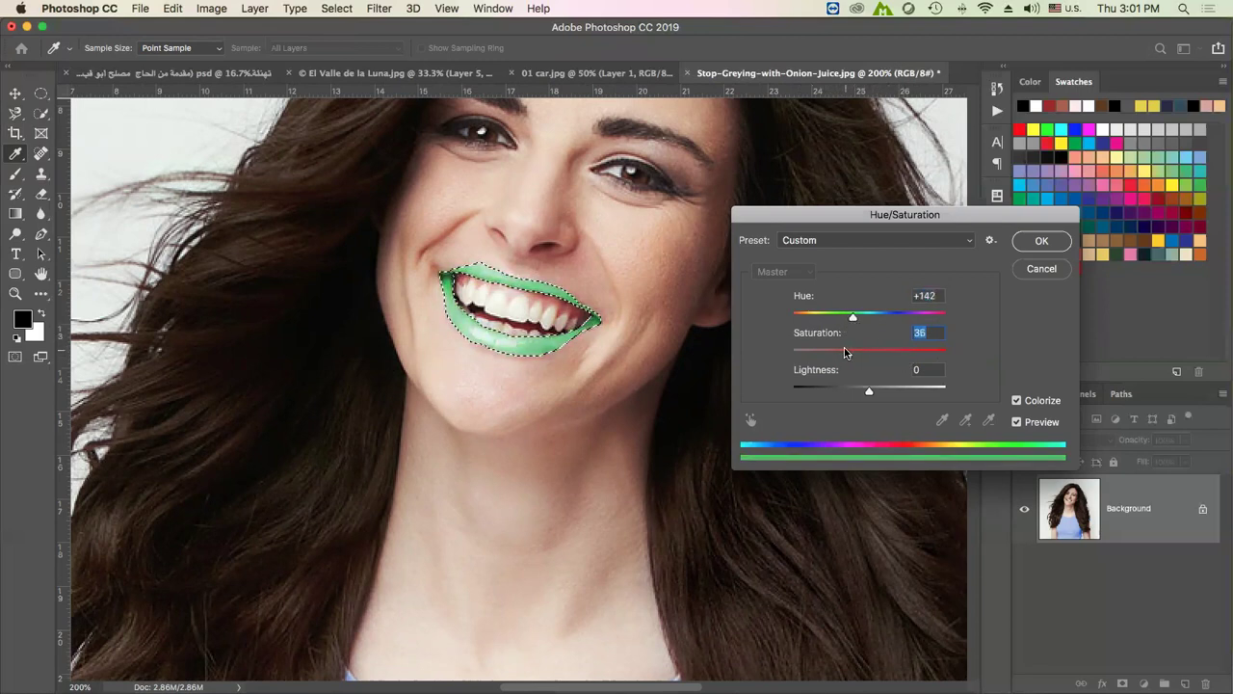
{"action": "mouse_move", "coordinate": [856, 362]}
{"action": "left_mouse_down"}
{"action": "mouse_move", "coordinate": [866, 320]}
{"action": "mouse_move", "coordinate": [913, 320]}
{"action": "left_mouse_up"}
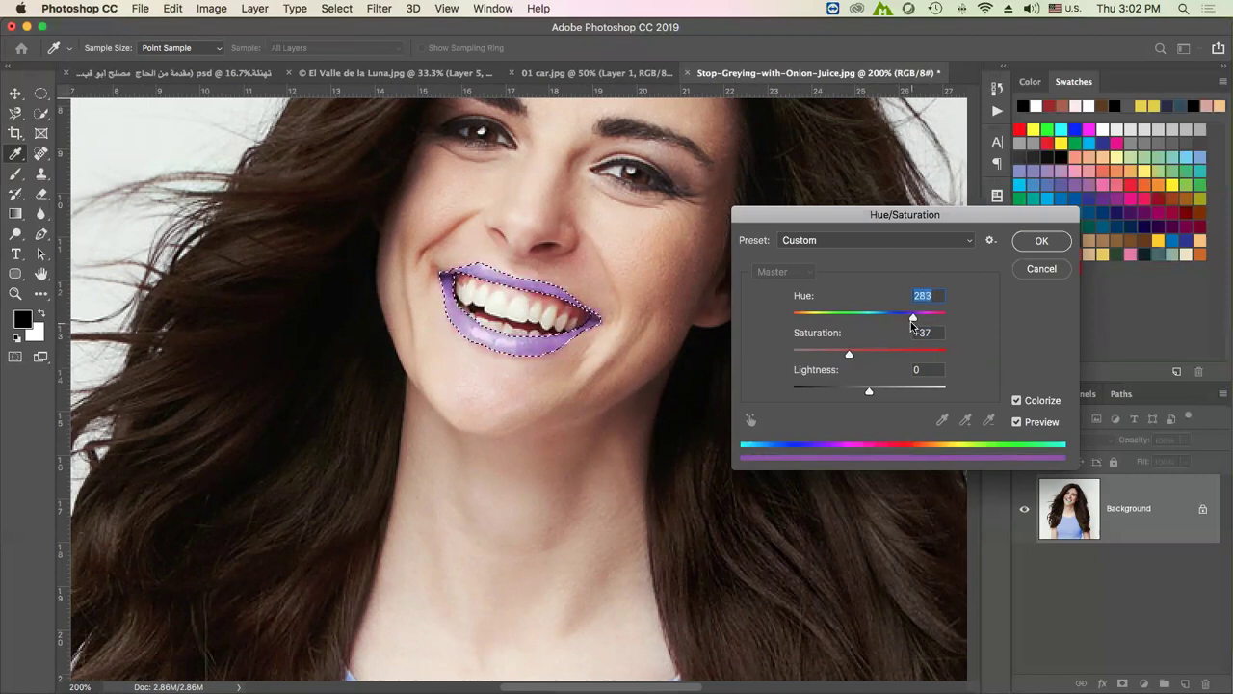
{"action": "left_click", "coordinate": [1030, 248]}
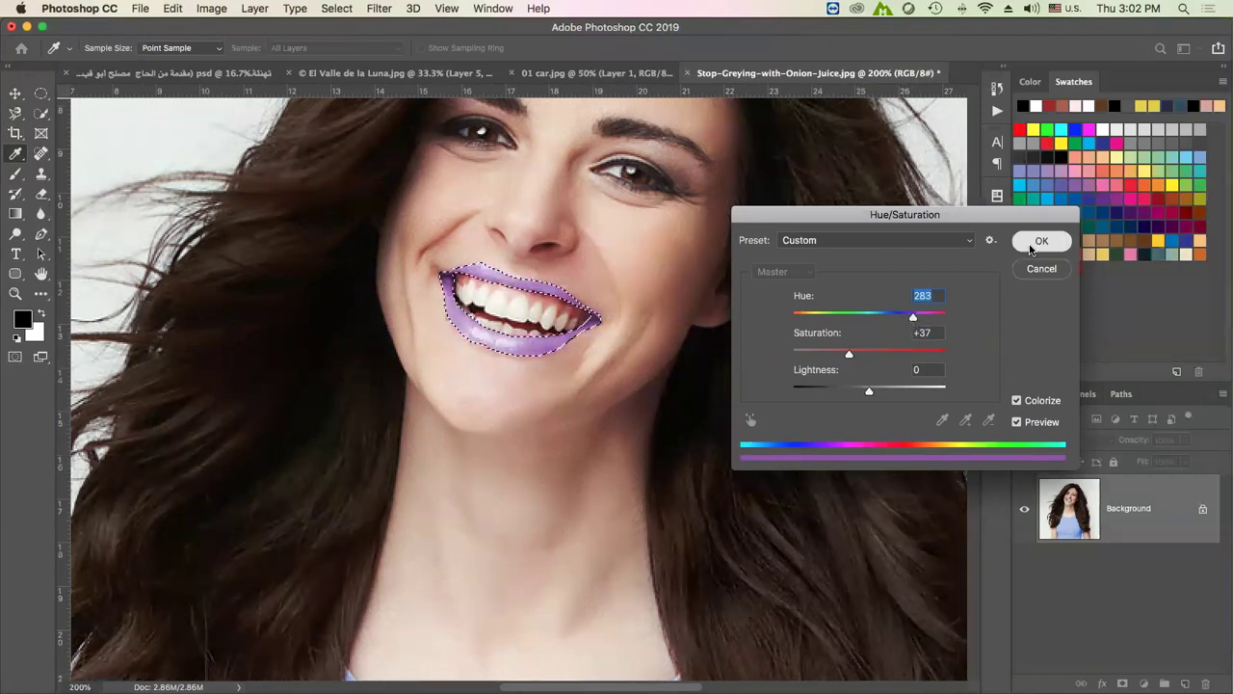
{"action": "key", "text": "ctrl+d"}
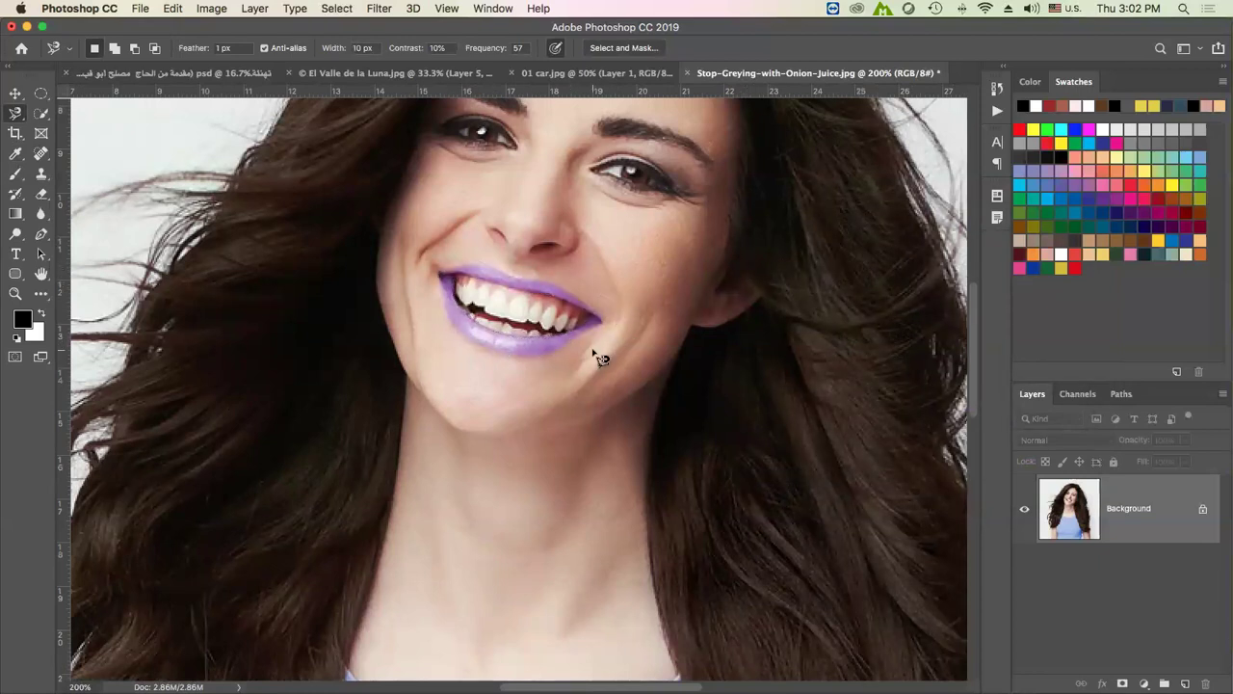
Zoom to 300% and select both irises with Shift-added elliptical marquees
{"action": "key", "text": "super+minus"}
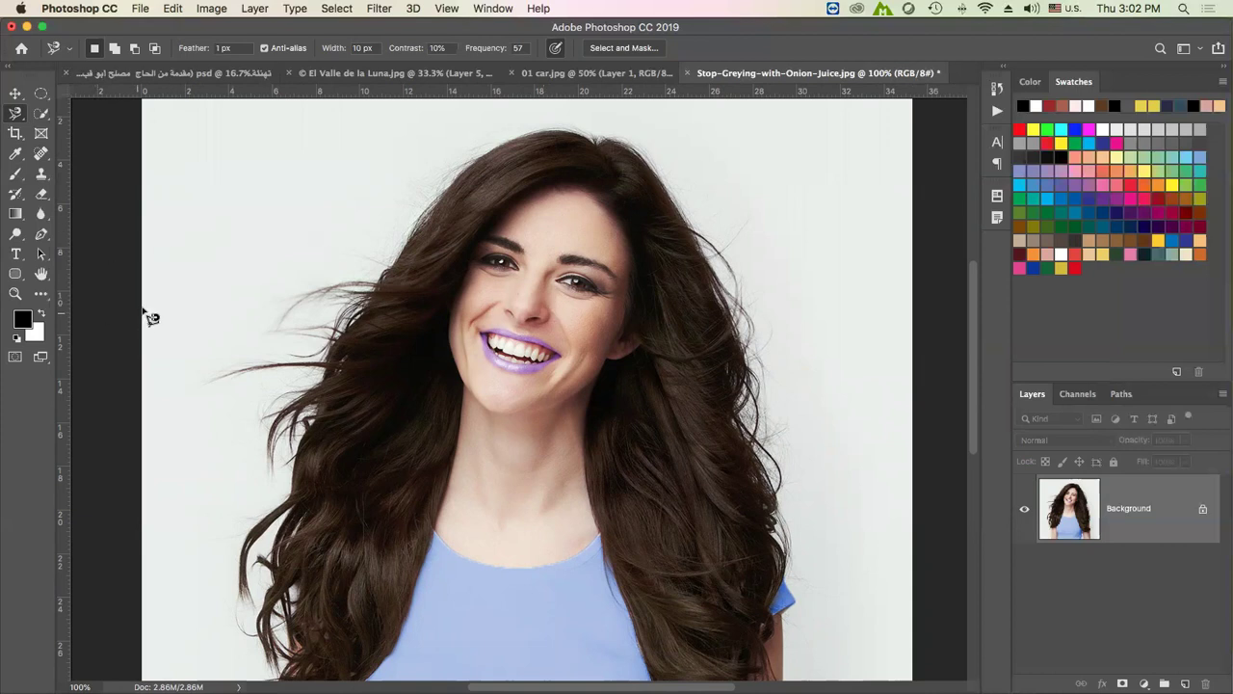
{"action": "left_click", "coordinate": [15, 294]}
{"action": "left_click", "coordinate": [566, 283]}
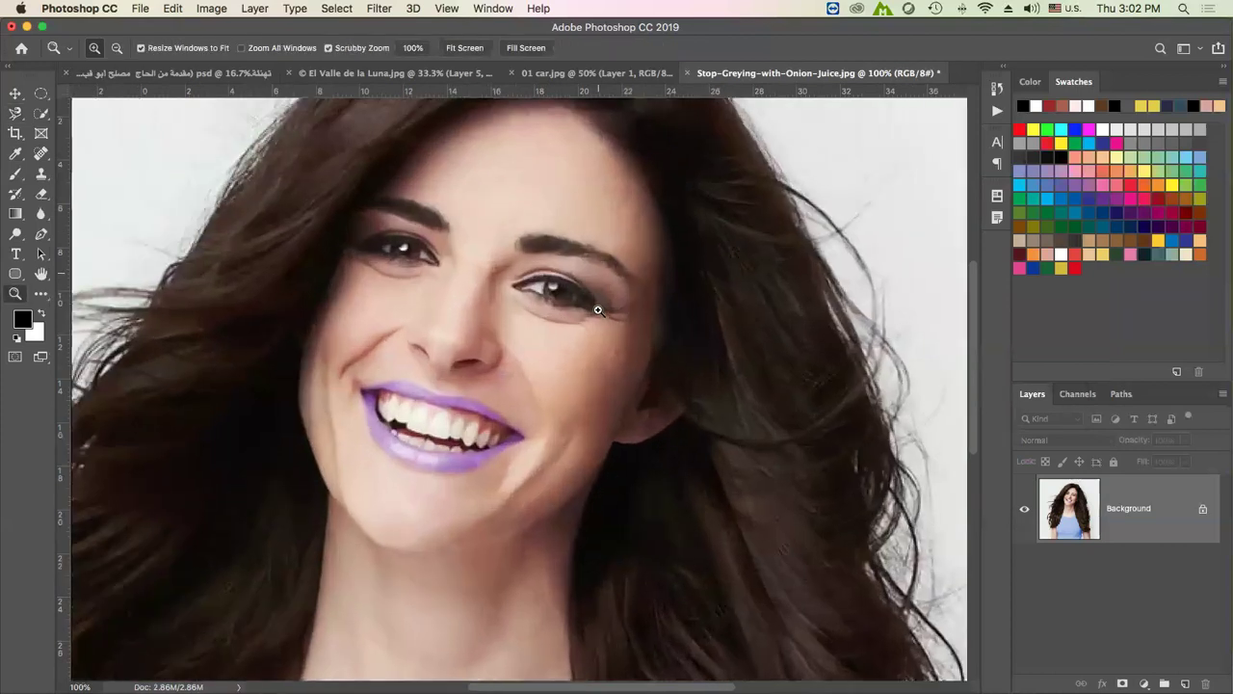
{"action": "left_click", "coordinate": [571, 289]}
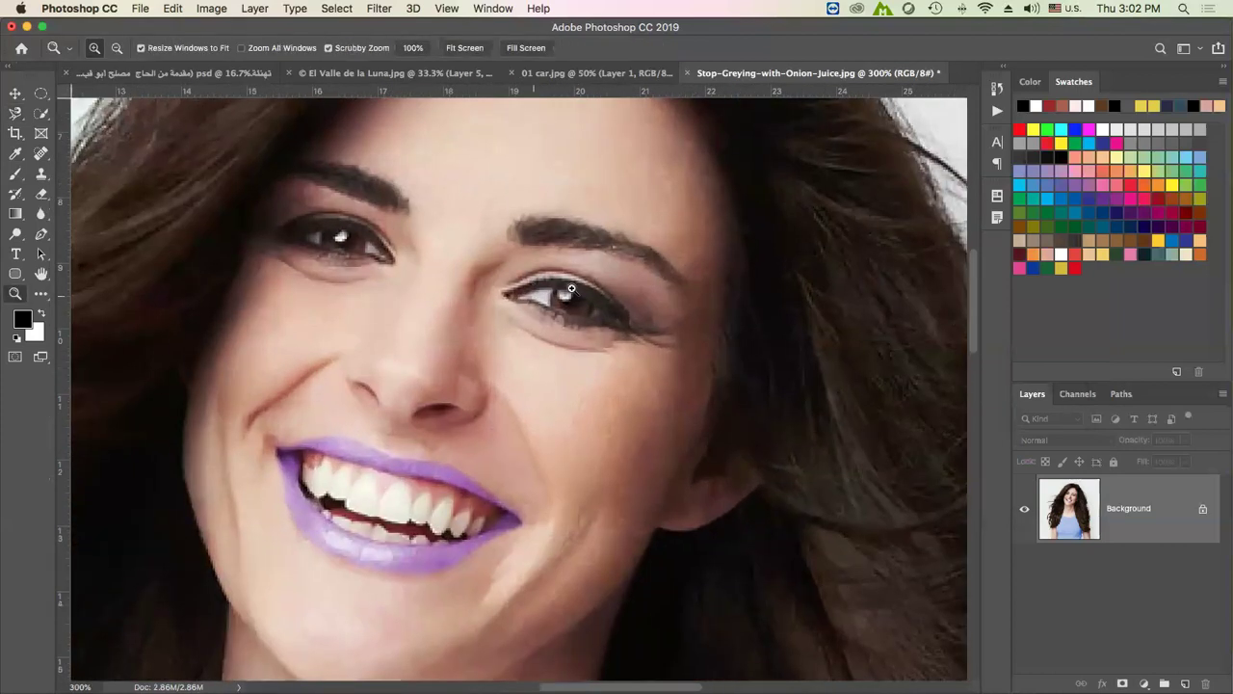
{"action": "left_click", "coordinate": [15, 117]}
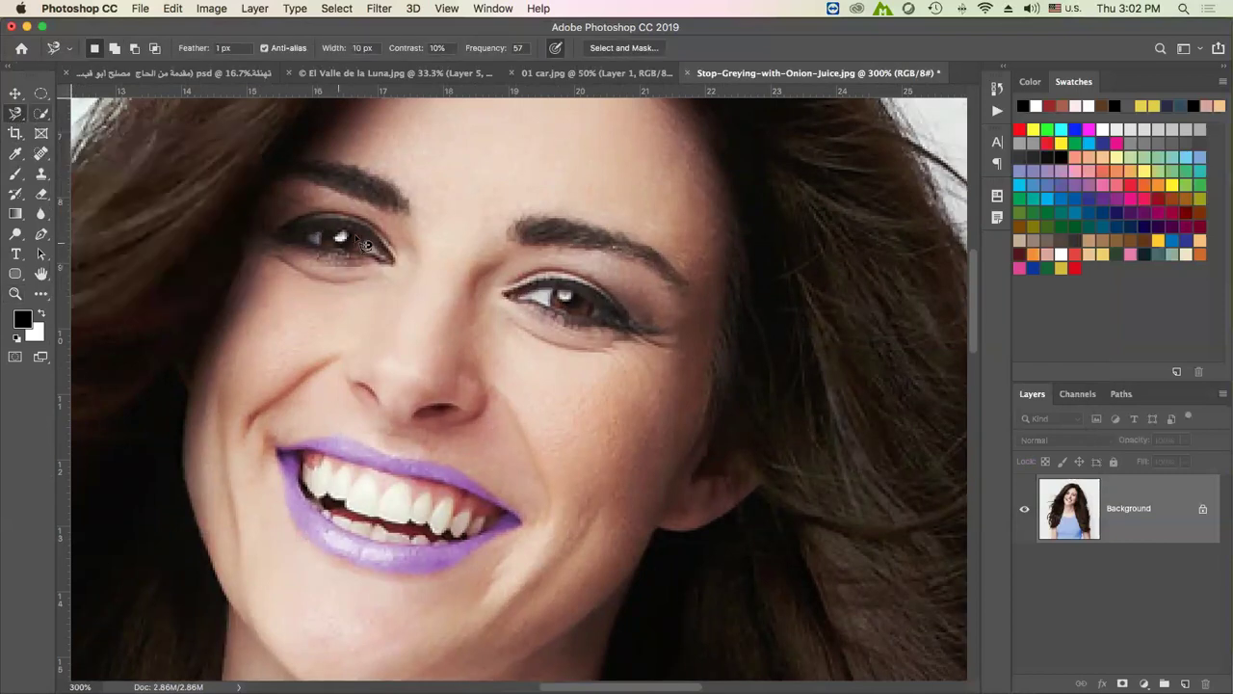
{"action": "left_click", "coordinate": [43, 94]}
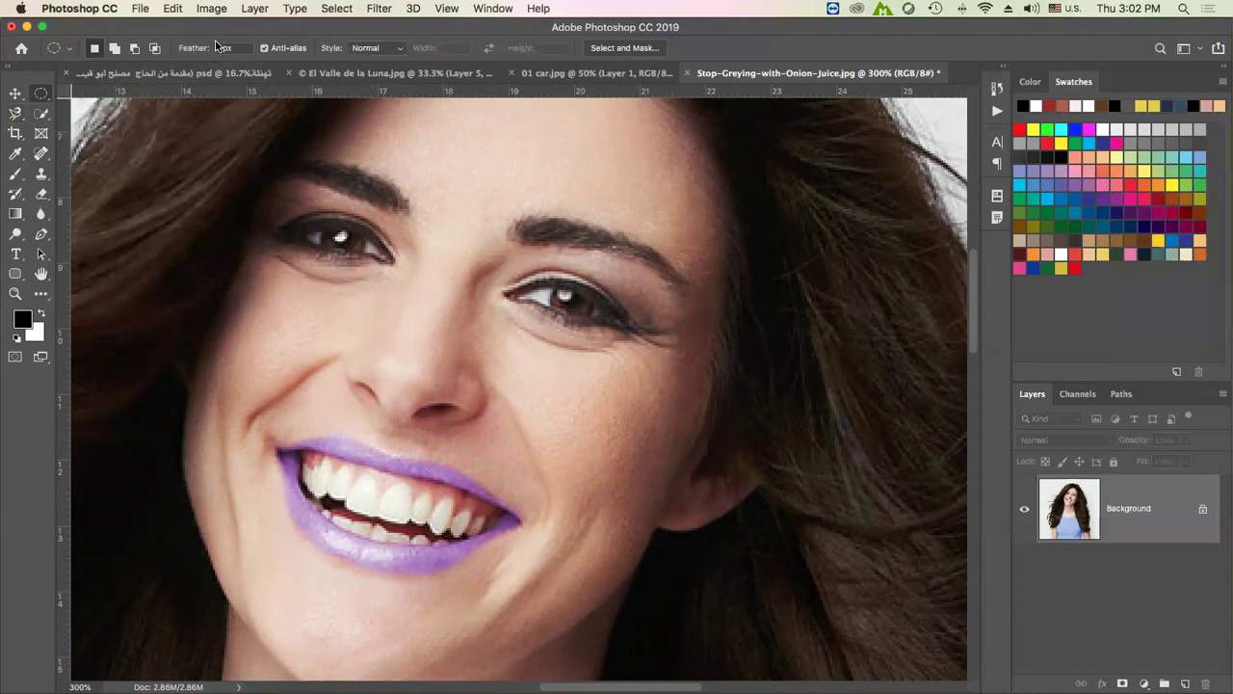
{"action": "left_click_drag", "start_coordinate": [317, 224], "coordinate": [365, 247]}
{"action": "key", "text": "shift"}
{"action": "left_click_drag", "start_coordinate": [553, 283], "coordinate": [598, 322]}
Set the Lasso feather to 0 px and Alt-trim the eyelid from the iris selection
{"action": "left_click_drag", "start_coordinate": [16, 113], "coordinate": [57, 113]}
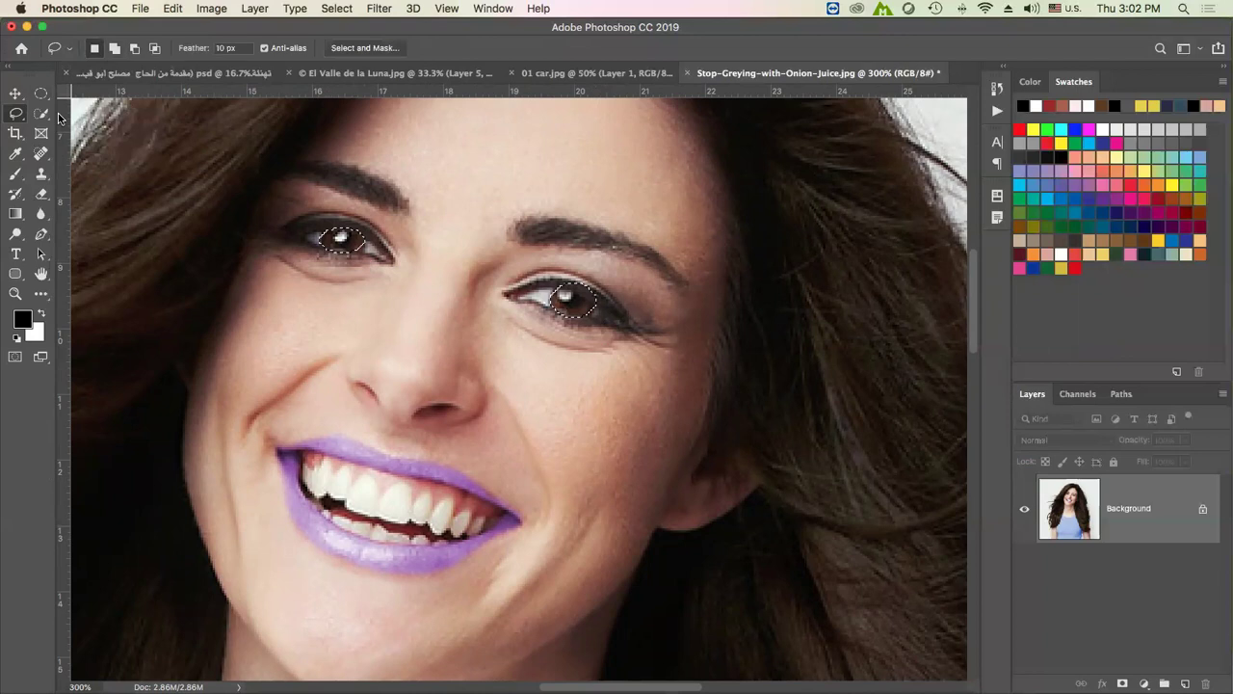
{"action": "double_click", "coordinate": [225, 48]}
{"action": "type", "text": "0"}
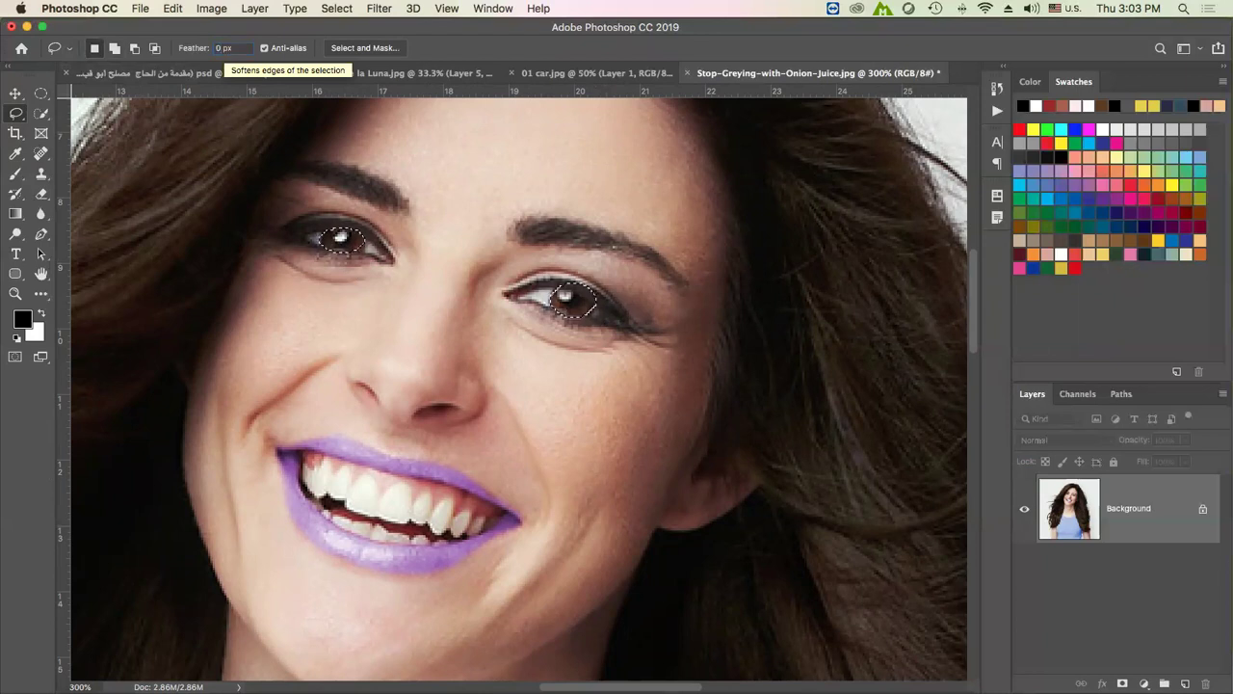
{"action": "key", "text": "Return"}
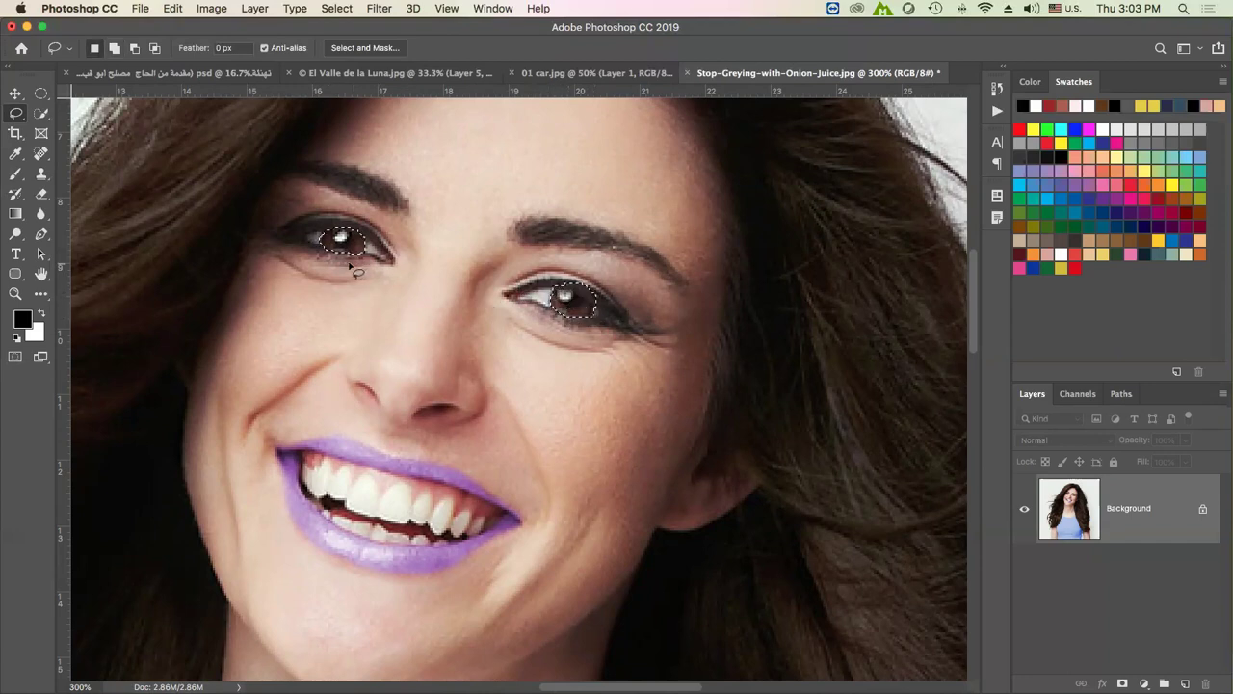
{"action": "key", "text": "alt"}
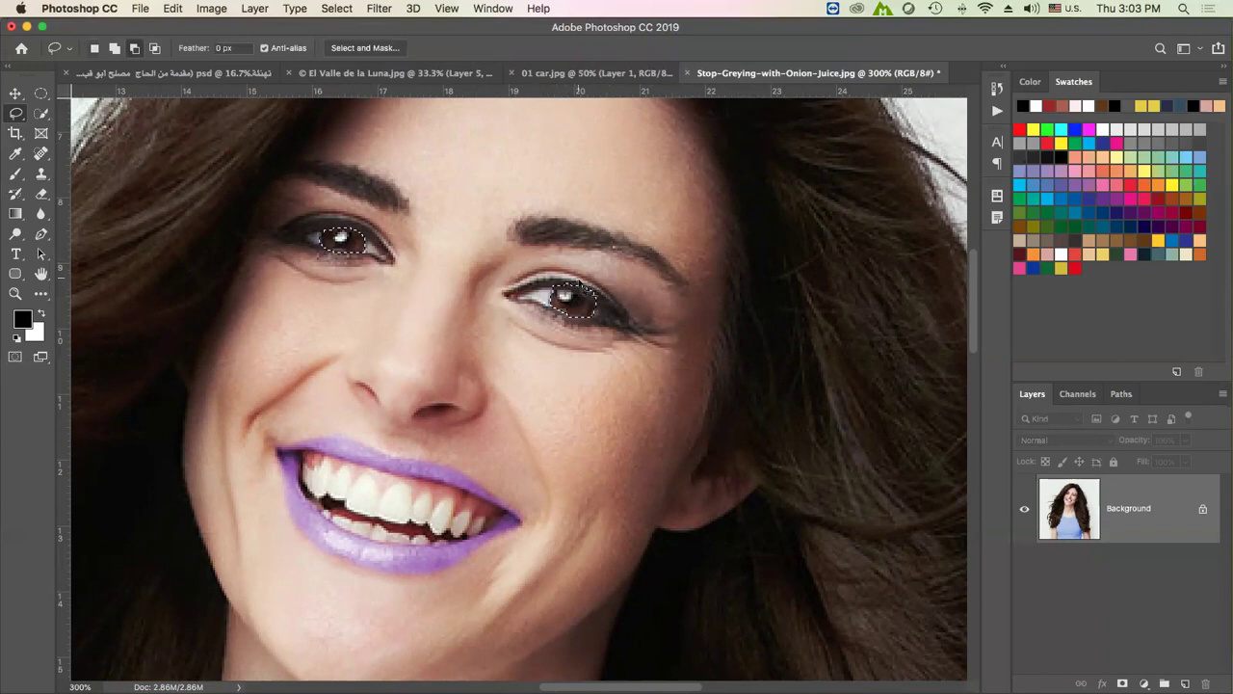
{"action": "left_click_drag", "start_coordinate": [570, 269], "coordinate": [589, 279]}
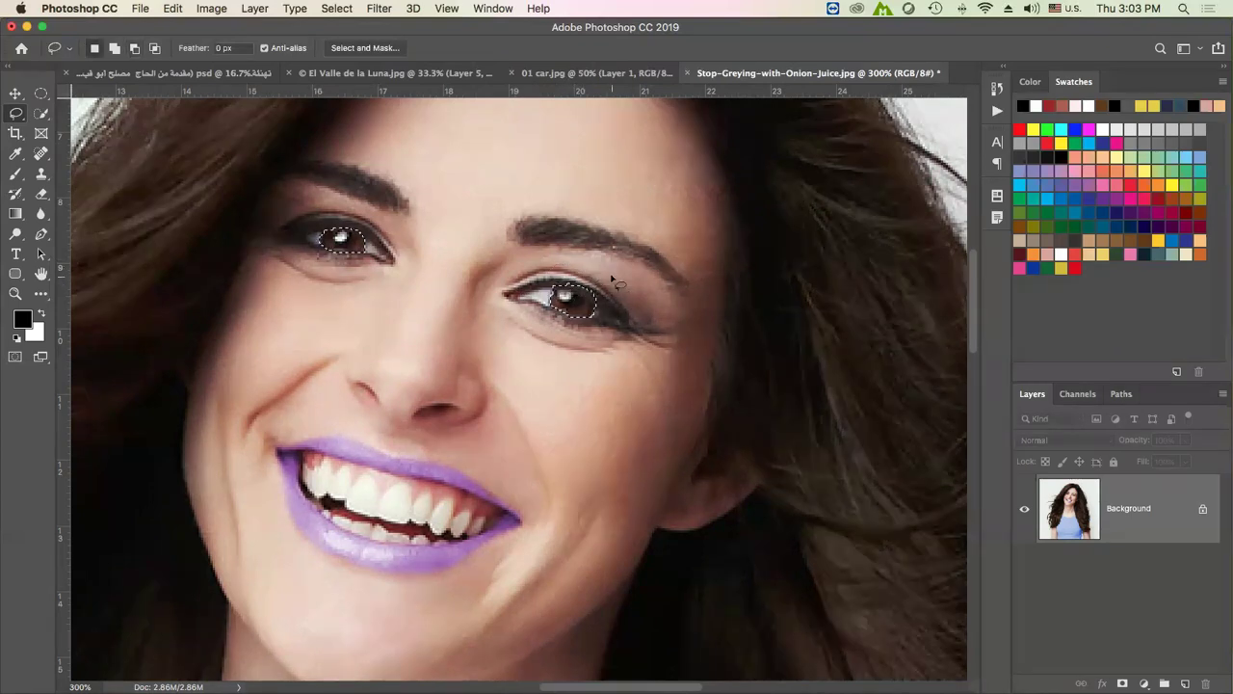
{"action": "key", "text": "ctrl+u"}
Colorize the irises at Hue 211, Saturation +21, and zoom out
{"action": "left_click", "coordinate": [1017, 401]}
{"action": "left_click_drag", "start_coordinate": [792, 317], "coordinate": [872, 318]}
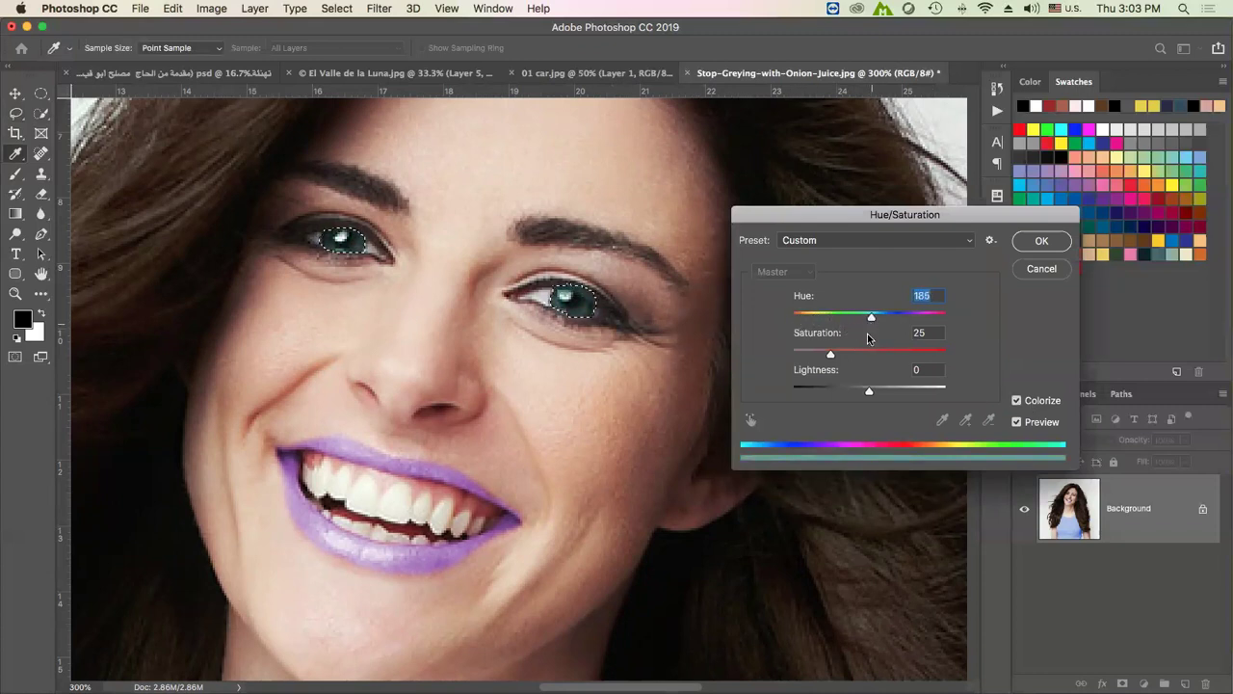
{"action": "left_click_drag", "start_coordinate": [828, 356], "coordinate": [823, 356]}
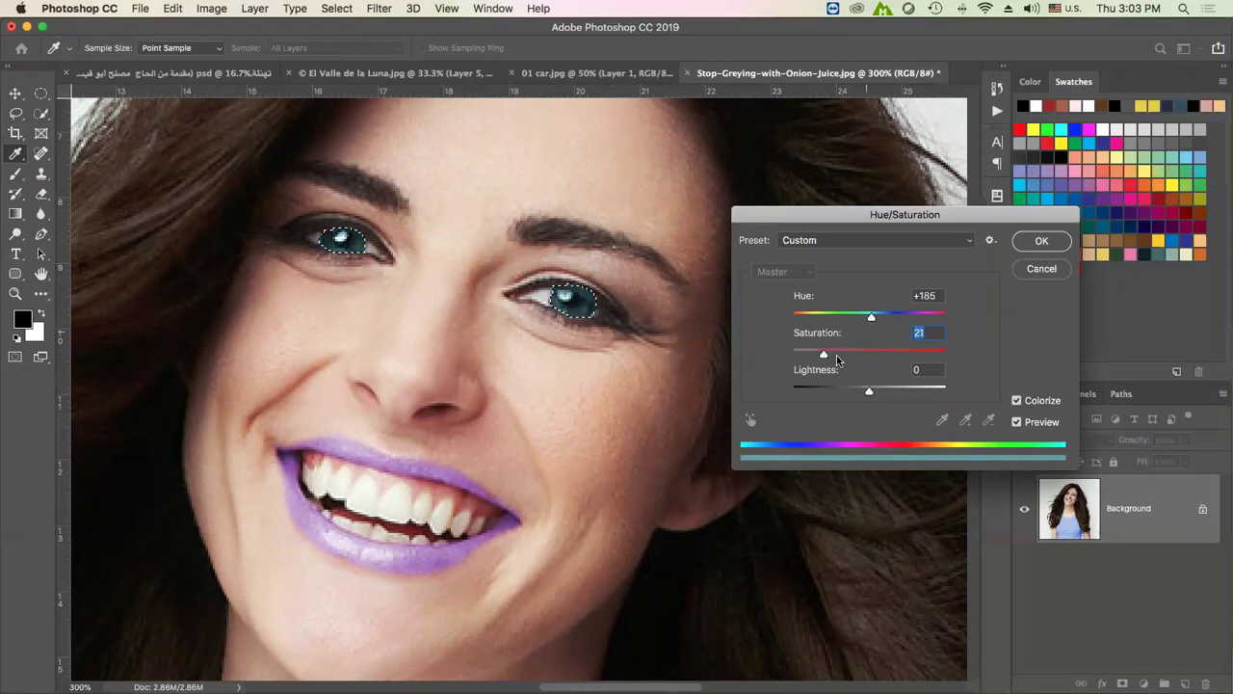
{"action": "left_click_drag", "start_coordinate": [823, 353], "coordinate": [824, 354]}
{"action": "left_click_drag", "start_coordinate": [871, 320], "coordinate": [883, 320]}
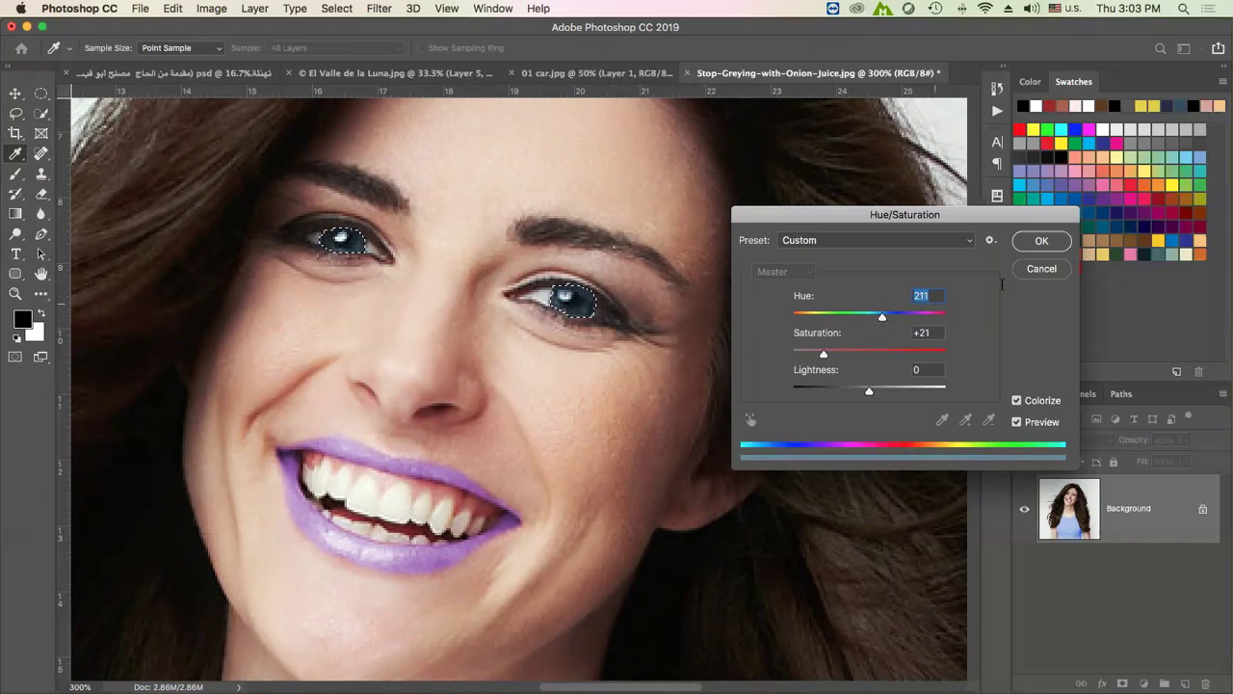
{"action": "left_click", "coordinate": [1039, 242]}
{"action": "left_click", "coordinate": [894, 270]}
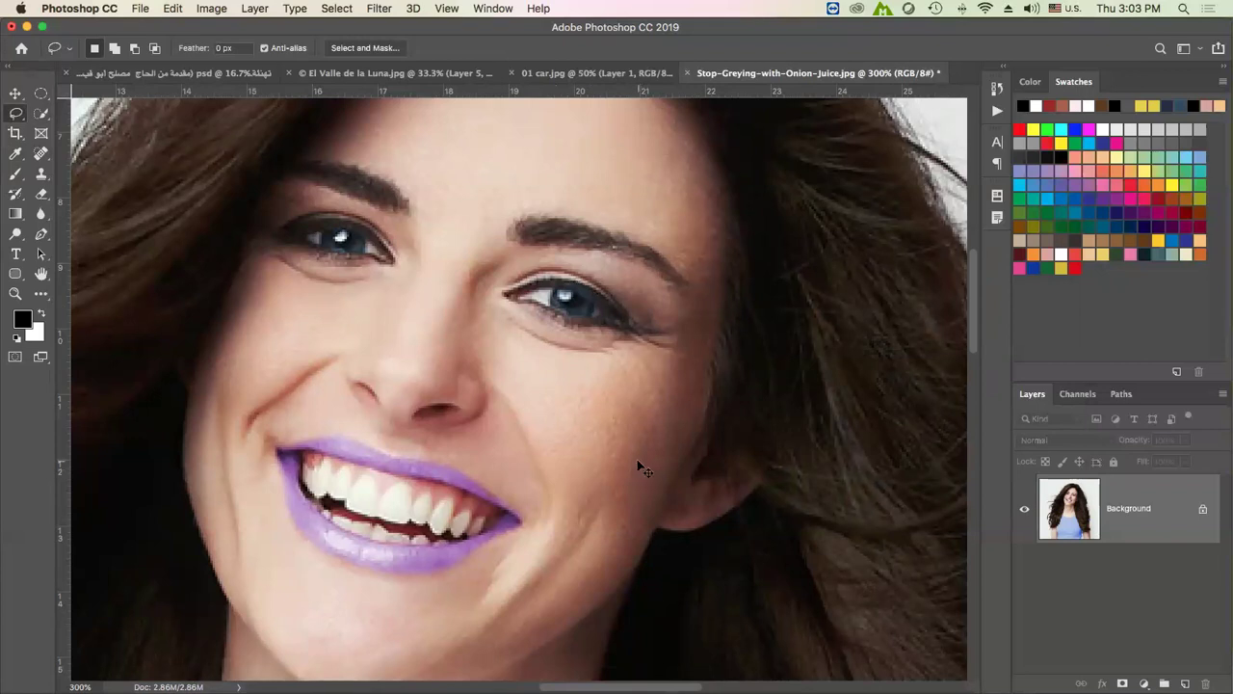
{"action": "key", "text": "ctrl+minus"}
{"action": "key", "text": "ctrl+minus"}
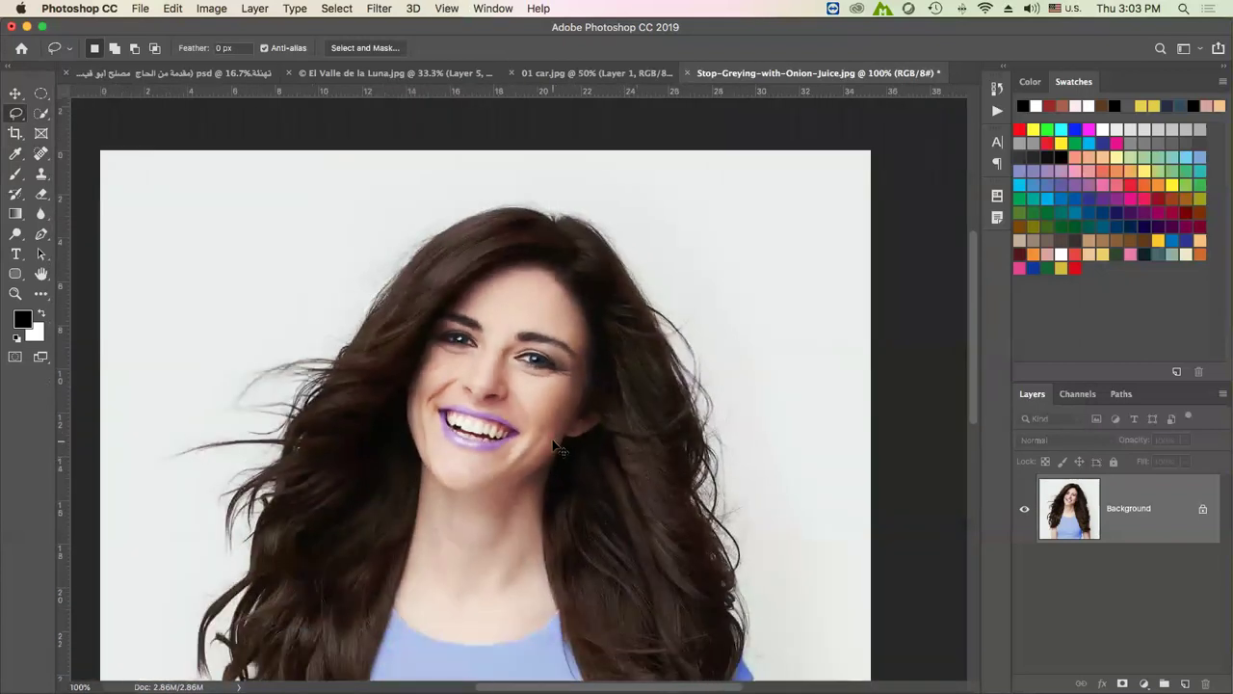
With a 10 px Lasso feather, select the right eyelid and Shift-add the left one
{"action": "key", "text": "ctrl+plus"}
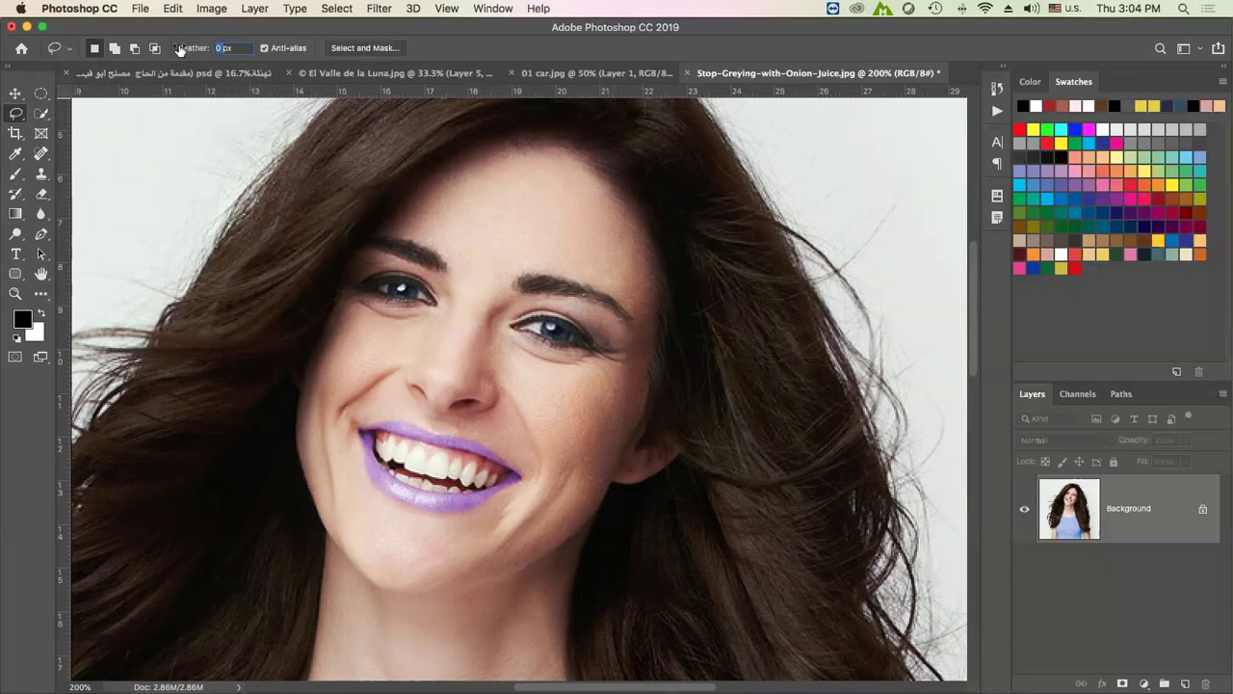
{"action": "left_click_drag", "start_coordinate": [181, 48], "coordinate": [185, 48]}
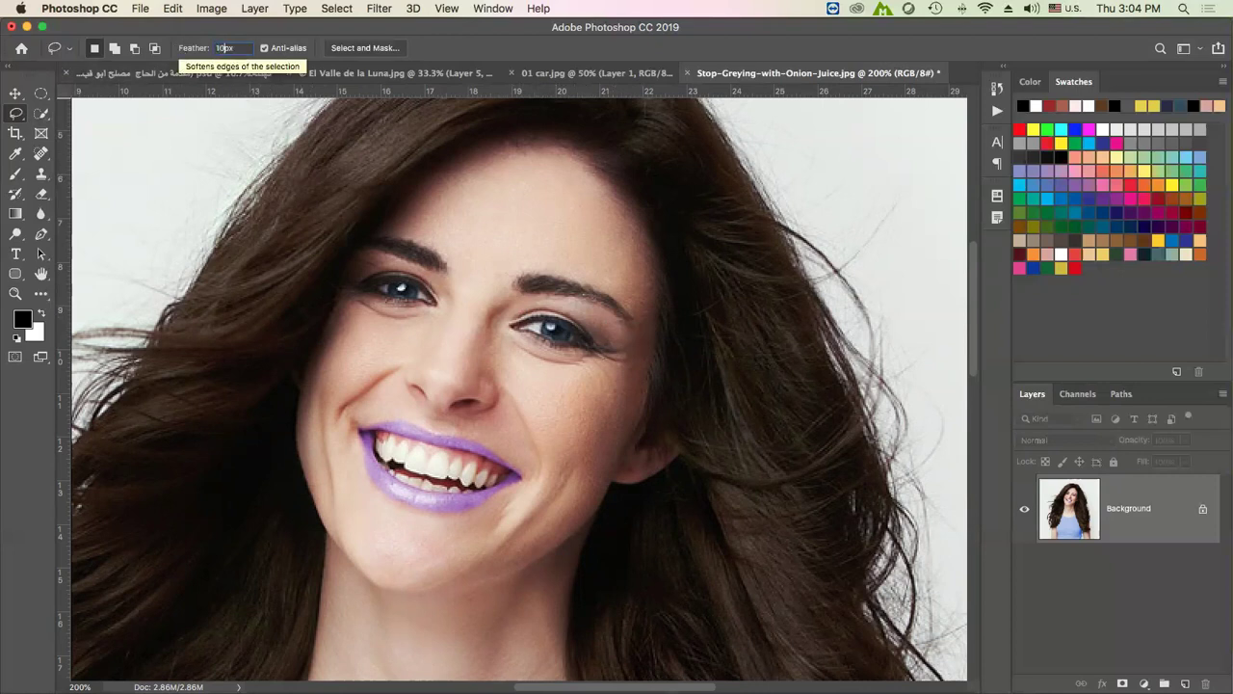
{"action": "key", "text": "Return"}
{"action": "mouse_move", "coordinate": [525, 292]}
{"action": "left_mouse_down"}
{"action": "mouse_move", "coordinate": [569, 300]}
{"action": "mouse_move", "coordinate": [607, 354]}
{"action": "mouse_move", "coordinate": [523, 318]}
{"action": "left_mouse_up"}
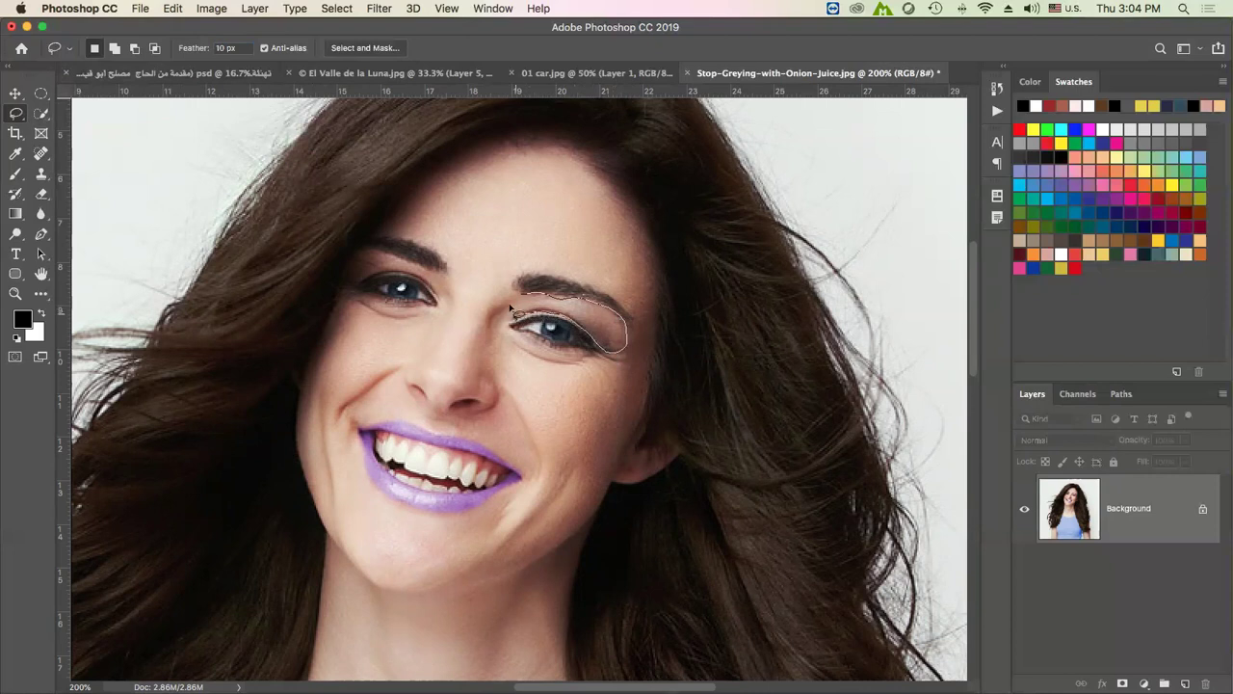
{"action": "left_click_drag", "start_coordinate": [523, 319], "coordinate": [520, 315]}
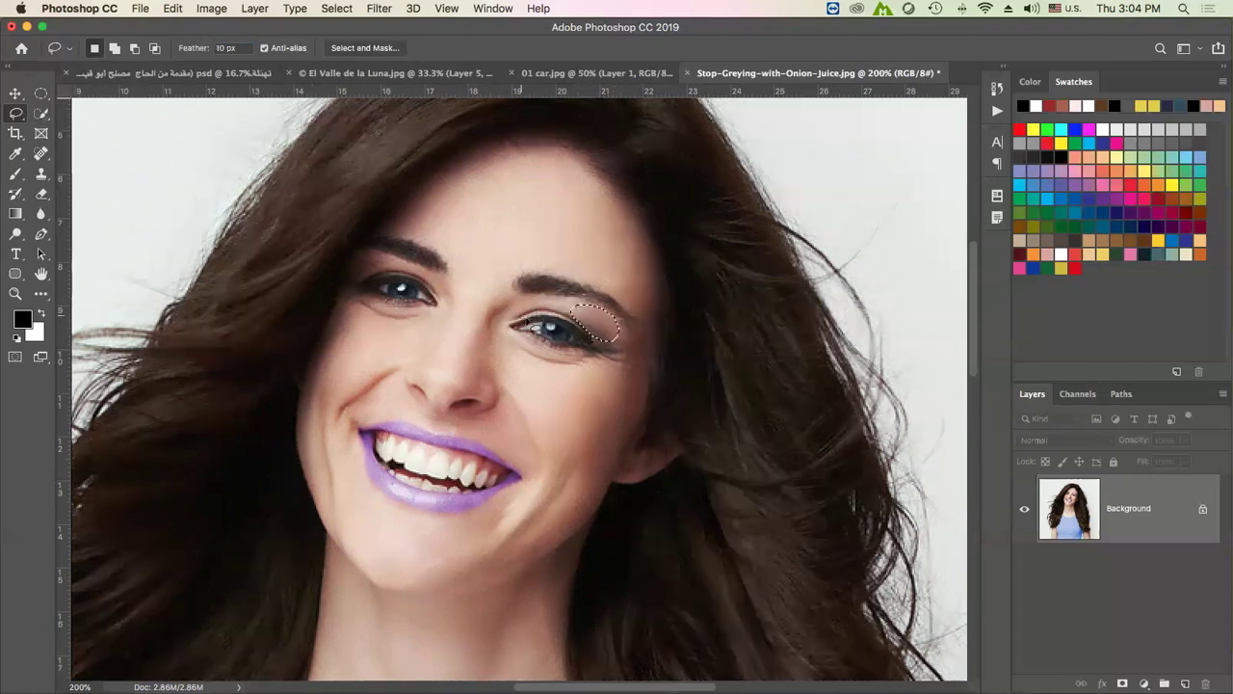
{"action": "key", "text": "shift"}
{"action": "mouse_move", "coordinate": [371, 249]}
{"action": "left_mouse_down"}
{"action": "mouse_move", "coordinate": [444, 279]}
{"action": "mouse_move", "coordinate": [358, 291]}
{"action": "mouse_move", "coordinate": [345, 278]}
{"action": "mouse_move", "coordinate": [374, 258]}
{"action": "left_mouse_up"}
Colorize the eyelids purple at Hue +257, Saturation +36
{"action": "key", "text": "ctrl+u"}
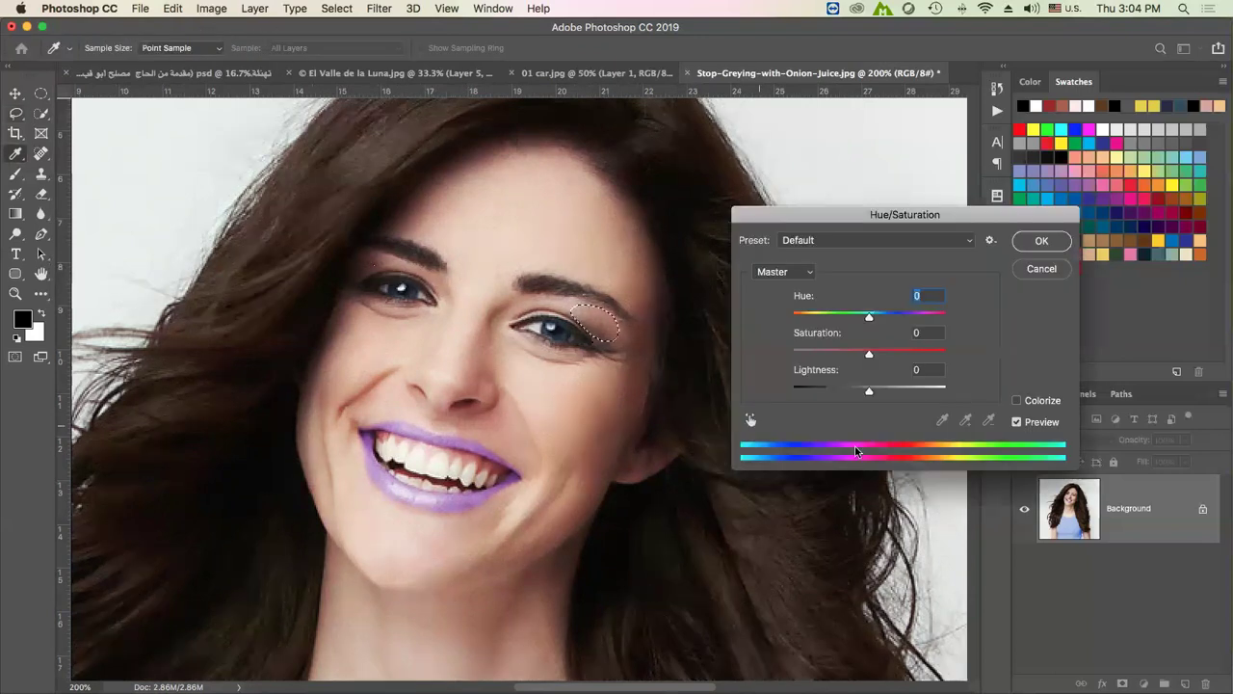
{"action": "left_click", "coordinate": [1016, 400]}
{"action": "left_click_drag", "start_coordinate": [829, 353], "coordinate": [868, 352]}
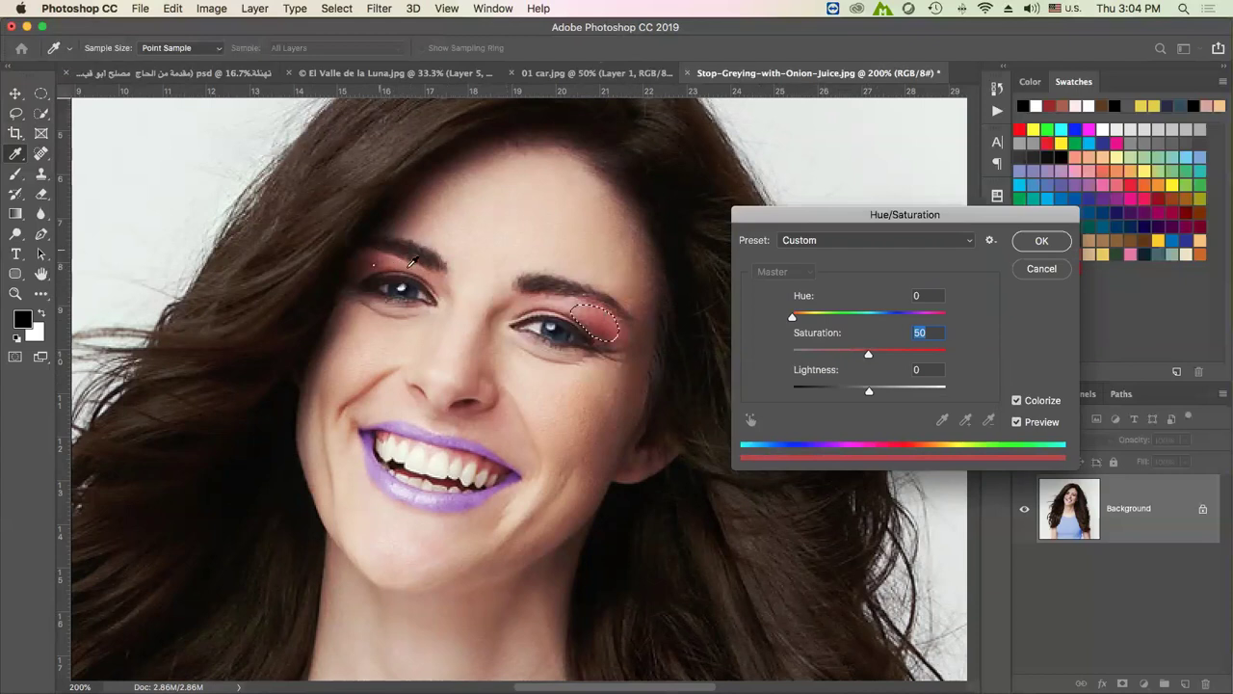
{"action": "left_click_drag", "start_coordinate": [866, 355], "coordinate": [895, 354]}
{"action": "mouse_move", "coordinate": [793, 316]}
{"action": "left_mouse_down"}
{"action": "mouse_move", "coordinate": [902, 317]}
{"action": "mouse_move", "coordinate": [867, 354]}
{"action": "mouse_move", "coordinate": [846, 356]}
{"action": "left_mouse_up"}
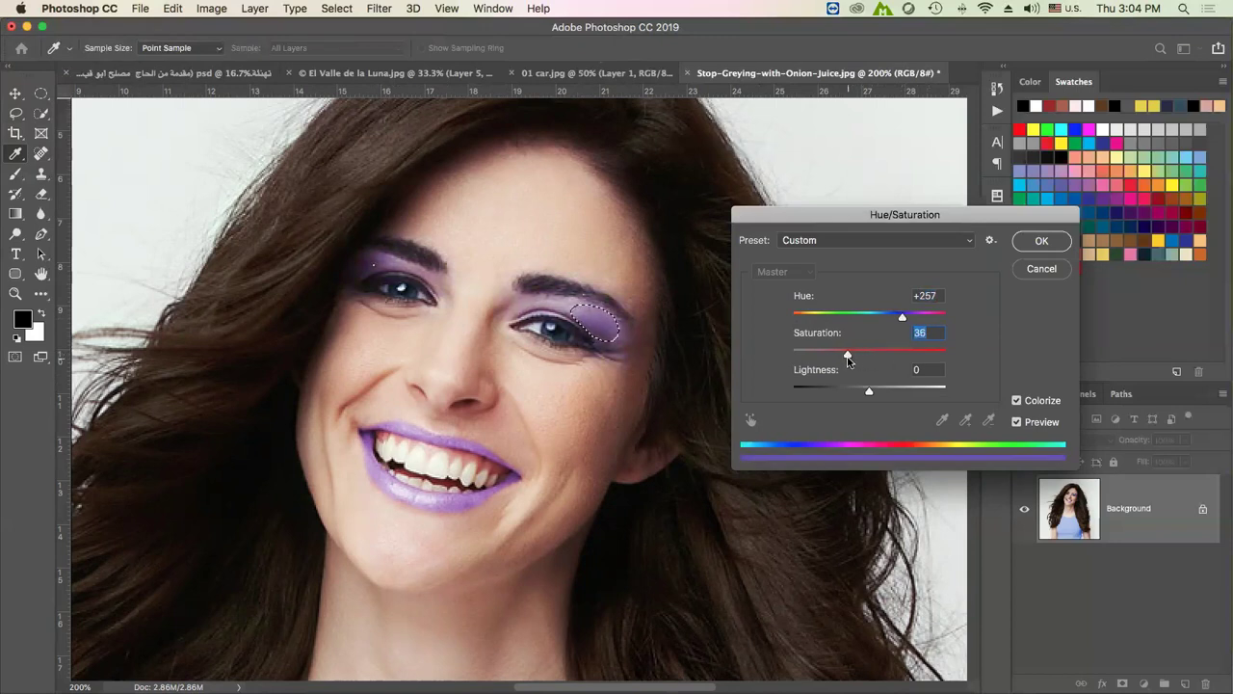
{"action": "left_click", "coordinate": [1035, 241]}
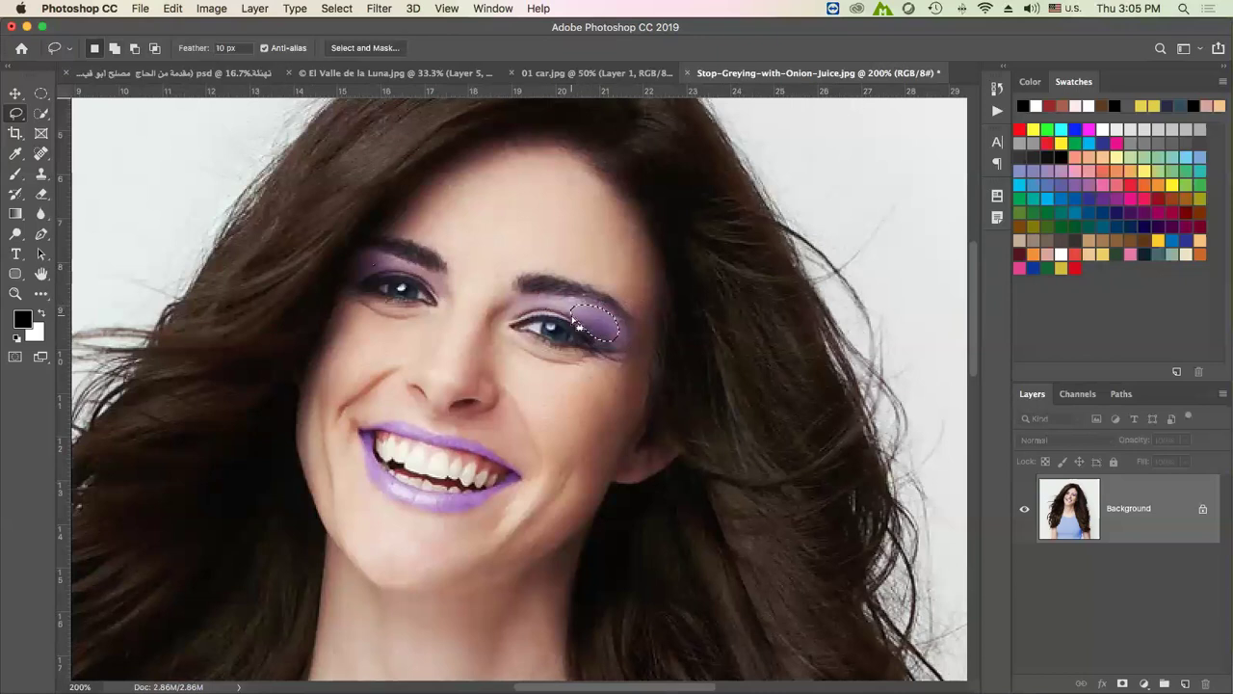
Deselect the eyelids, zoom out to the whole image, and switch to the Rectangular Marquee
{"action": "key", "text": "ctrl+d"}
{"action": "key", "text": "super+minus"}
{"action": "key", "text": "super+minus"}
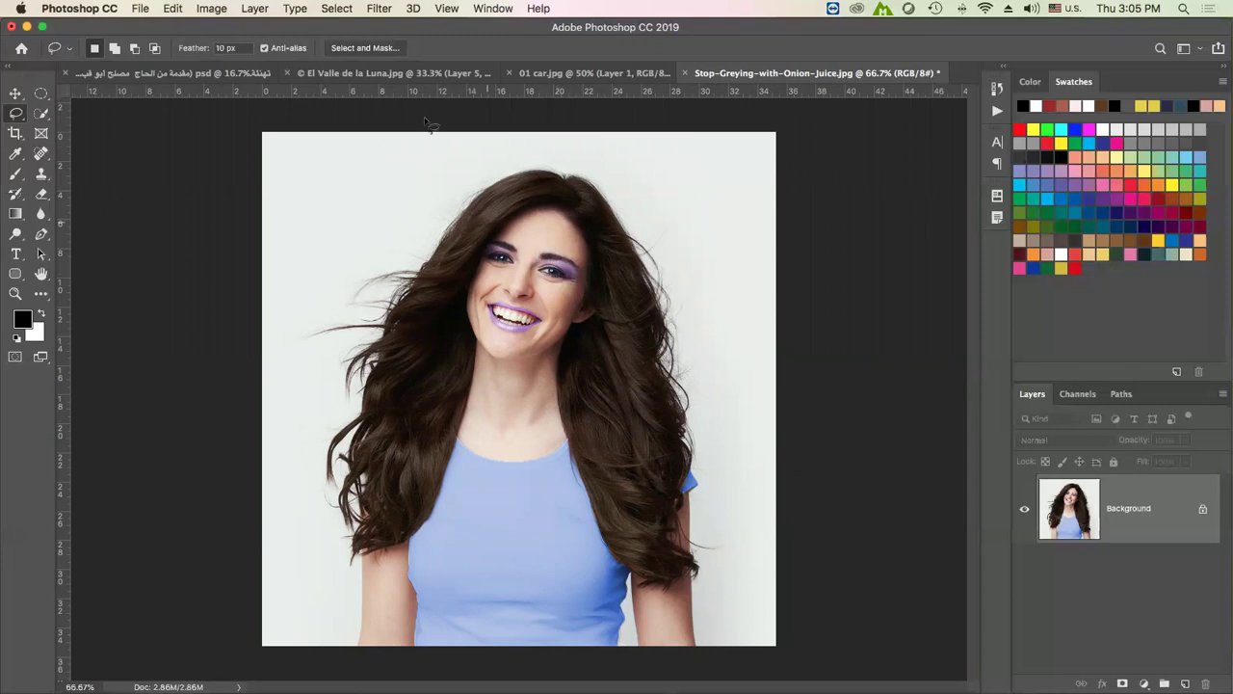
{"action": "left_click", "coordinate": [337, 9]}
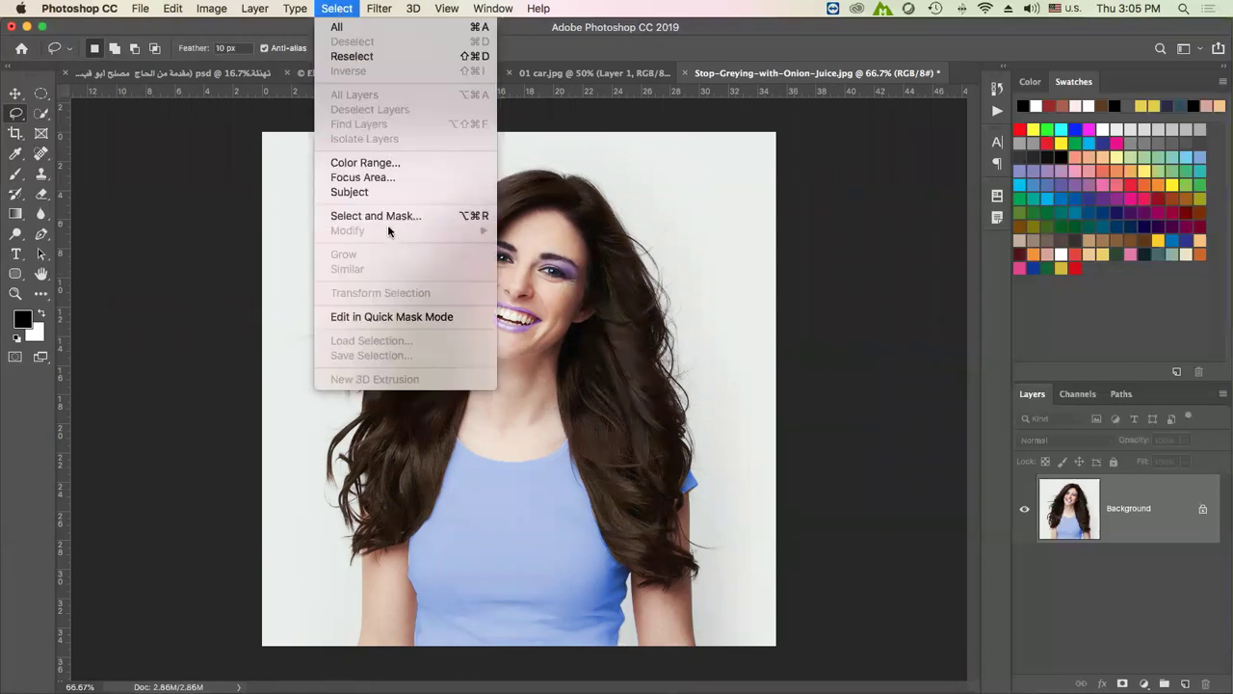
{"action": "left_click", "coordinate": [611, 248]}
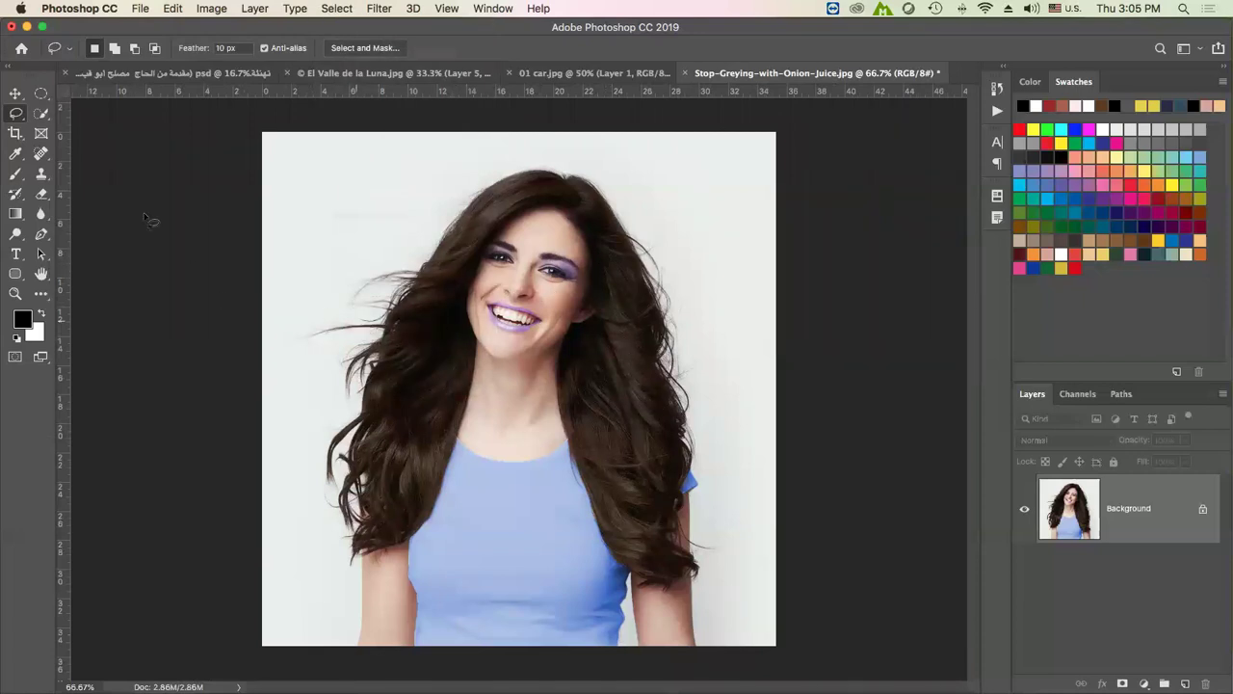
{"action": "left_click", "coordinate": [41, 93]}
{"action": "mouse_move", "coordinate": [1013, 672]}
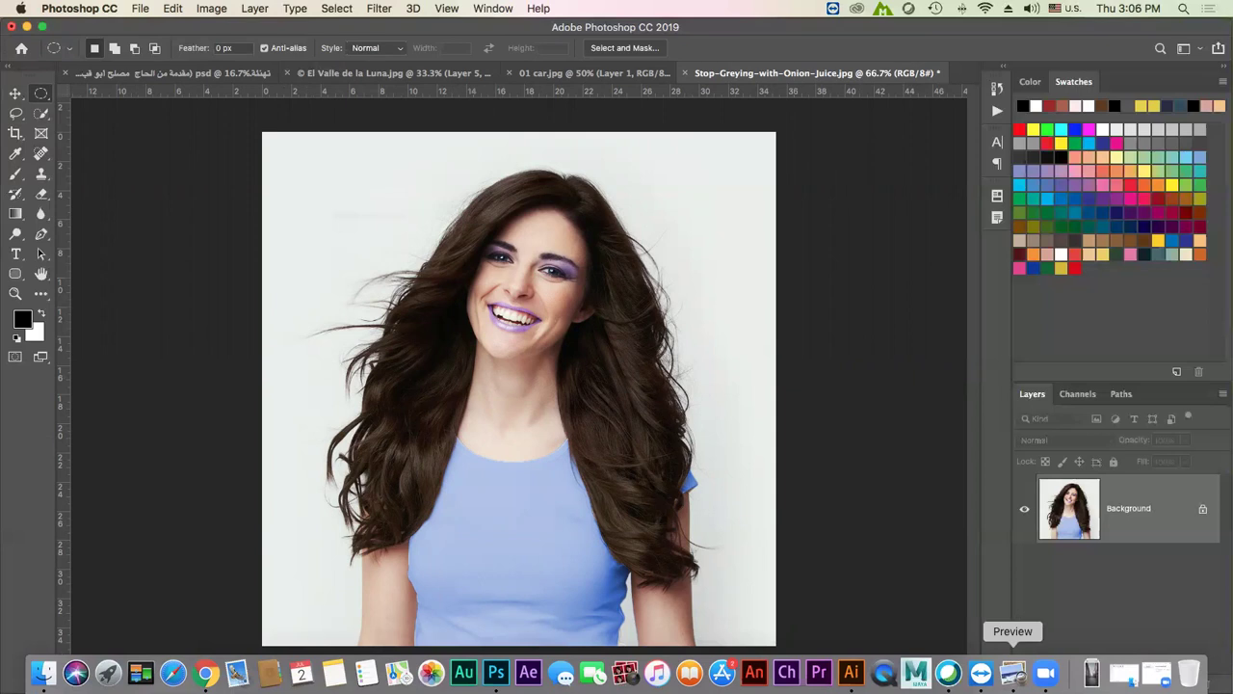
{"action": "left_click", "coordinate": [1013, 672]}
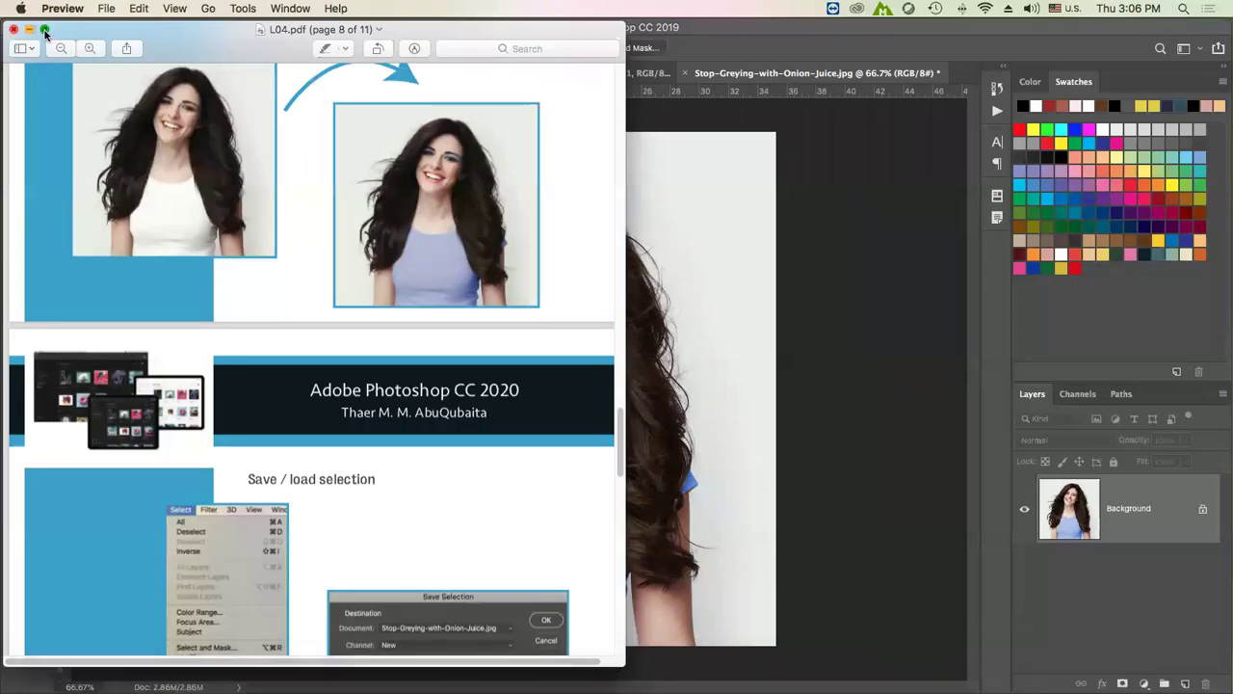
{"action": "left_click", "coordinate": [45, 30]}
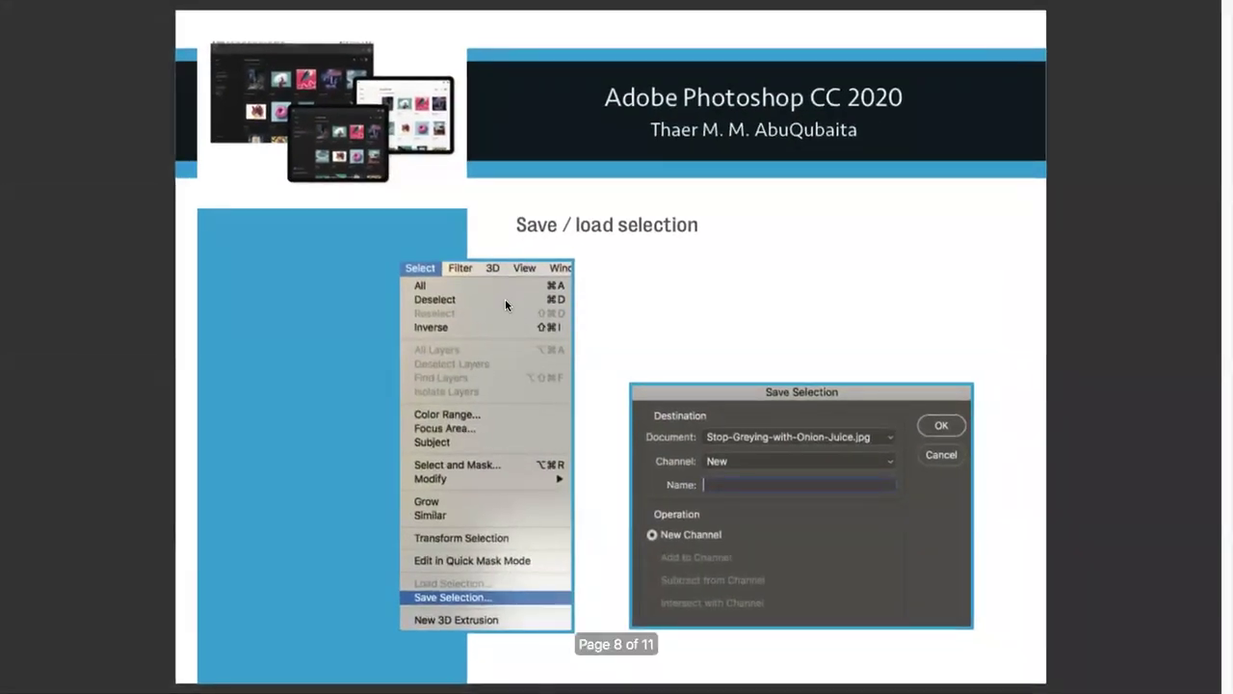
{"action": "key", "text": "Left"}
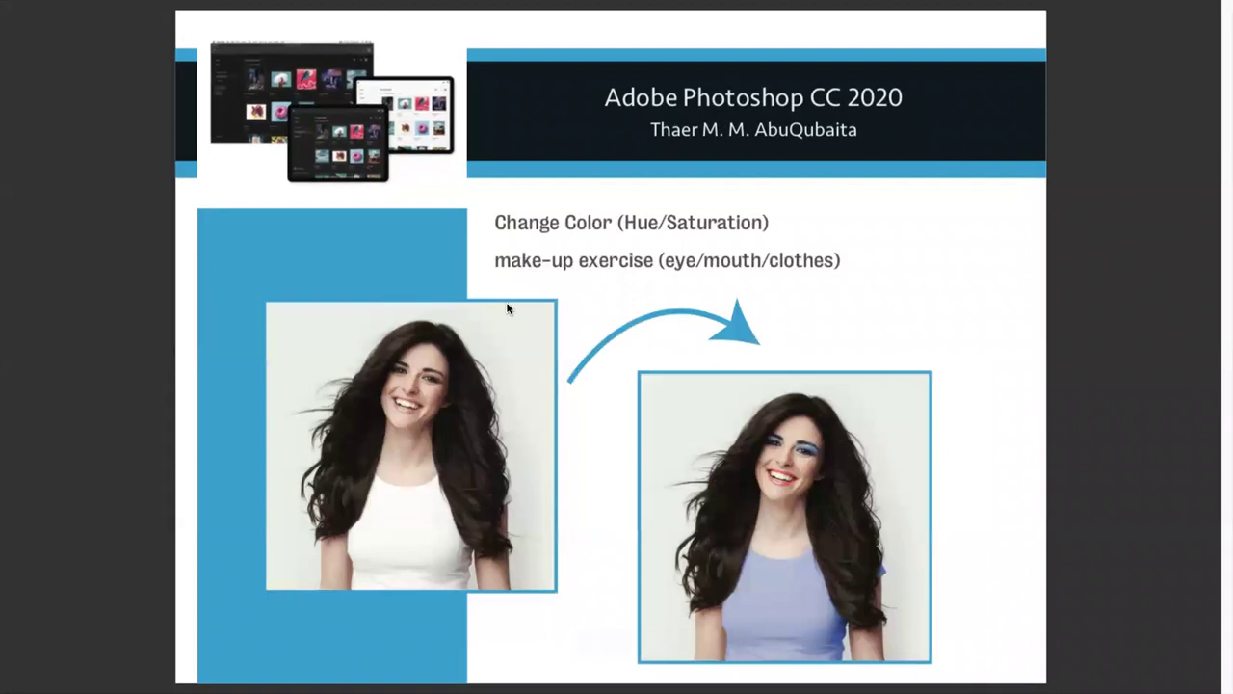
{"action": "key", "text": "Right"}
{"action": "key", "text": "Left"}
{"action": "key", "text": "Right"}
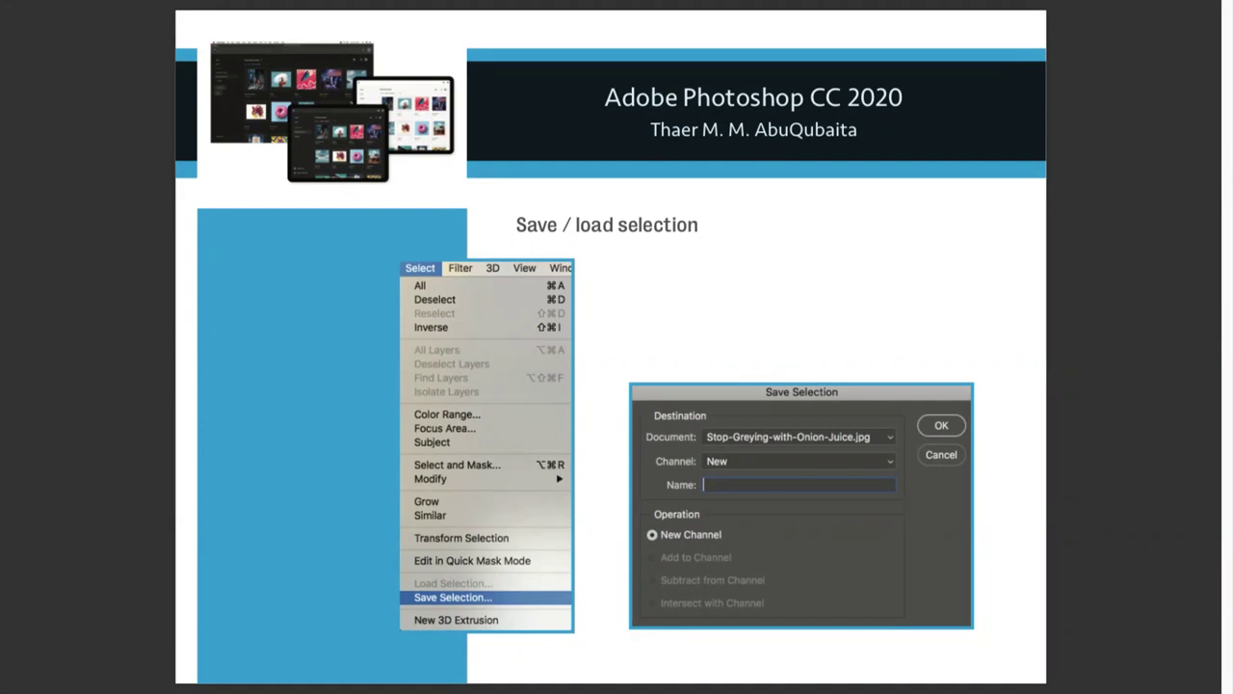
{"action": "key", "text": "Escape"}
{"action": "left_click", "coordinate": [810, 436]}
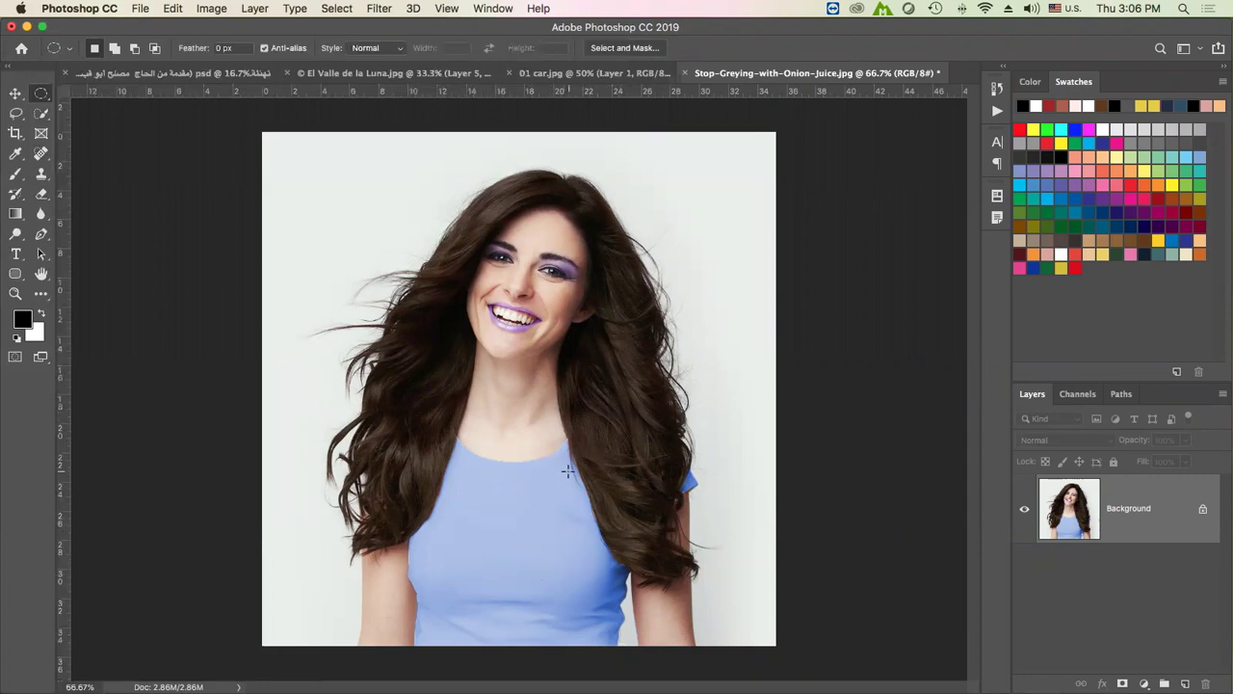
Quick-select the blue shirt and check it in Select and Mask
{"action": "left_click", "coordinate": [41, 112]}
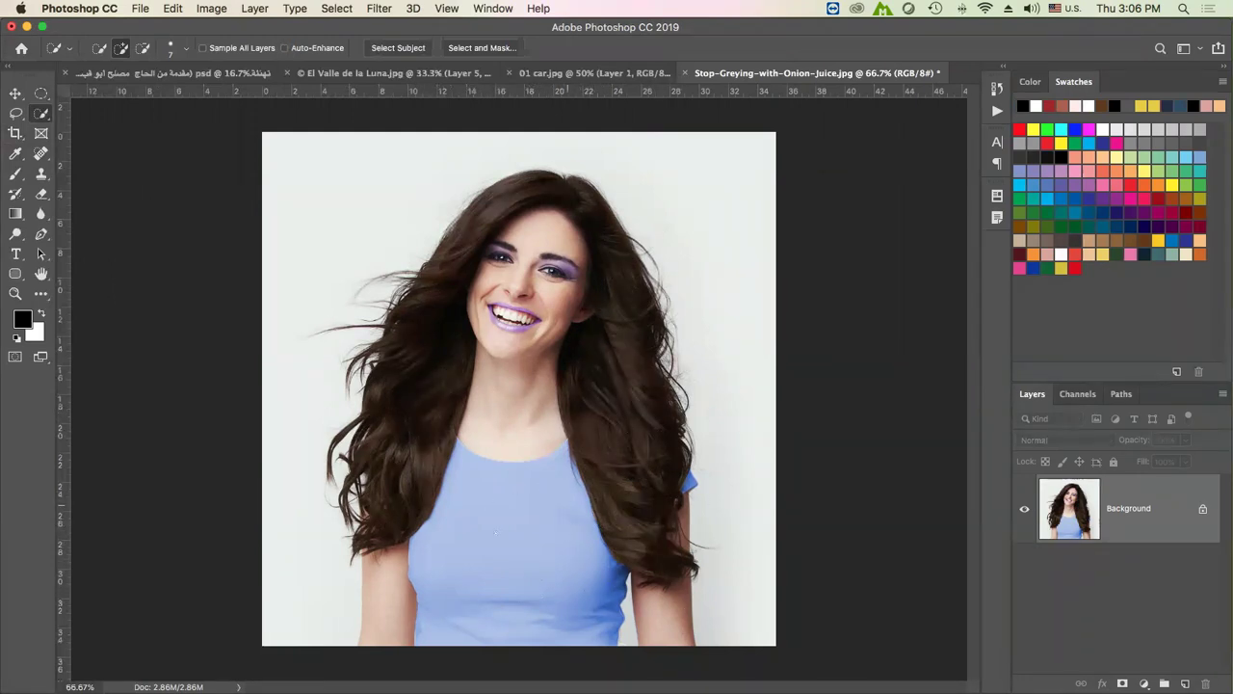
{"action": "left_click_drag", "start_coordinate": [531, 483], "coordinate": [690, 482]}
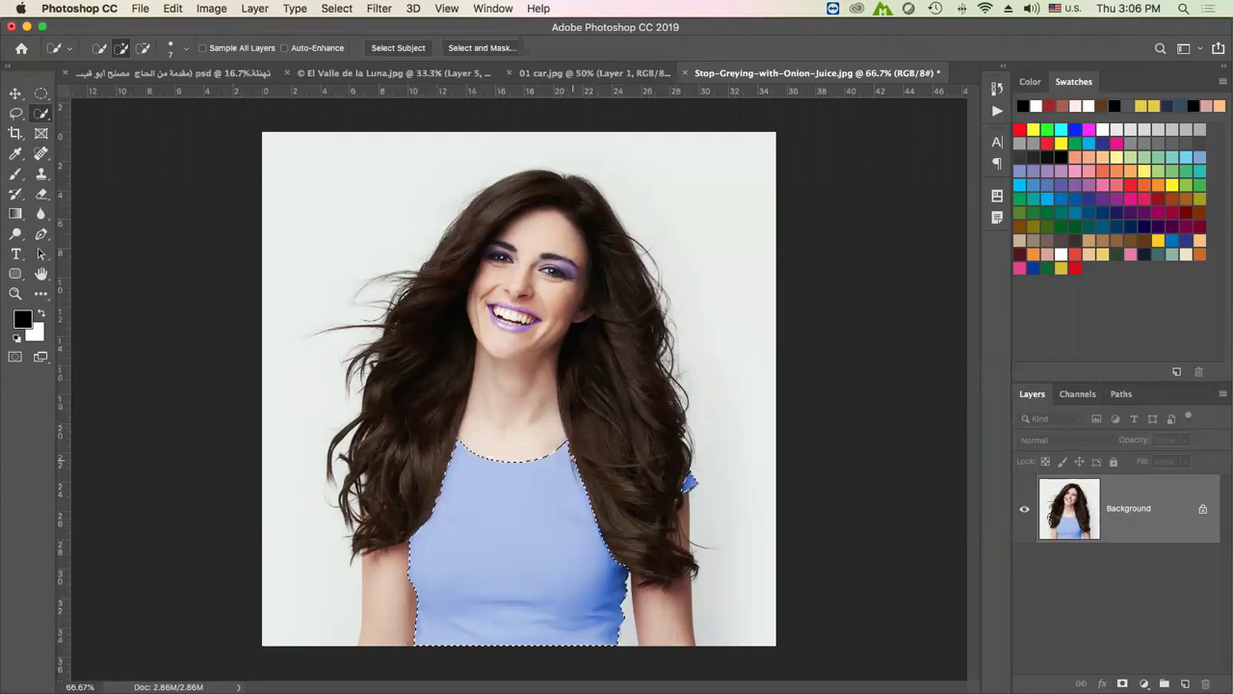
{"action": "left_click", "coordinate": [476, 49]}
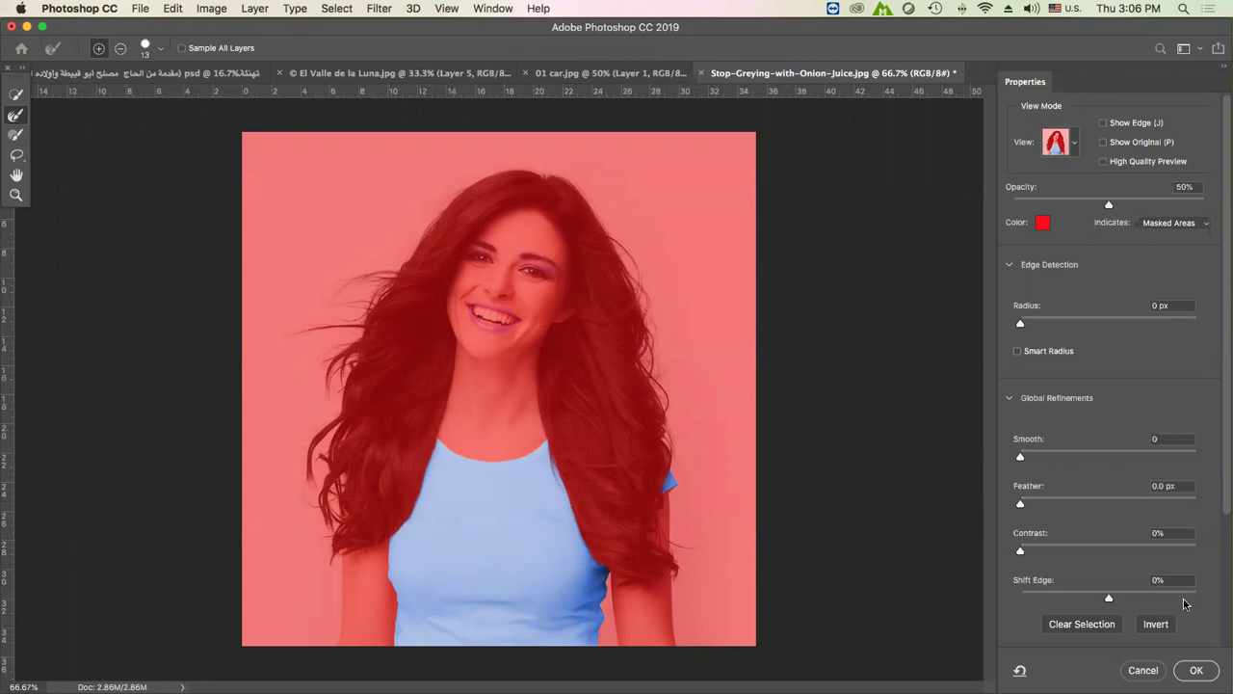
{"action": "left_click", "coordinate": [1195, 669]}
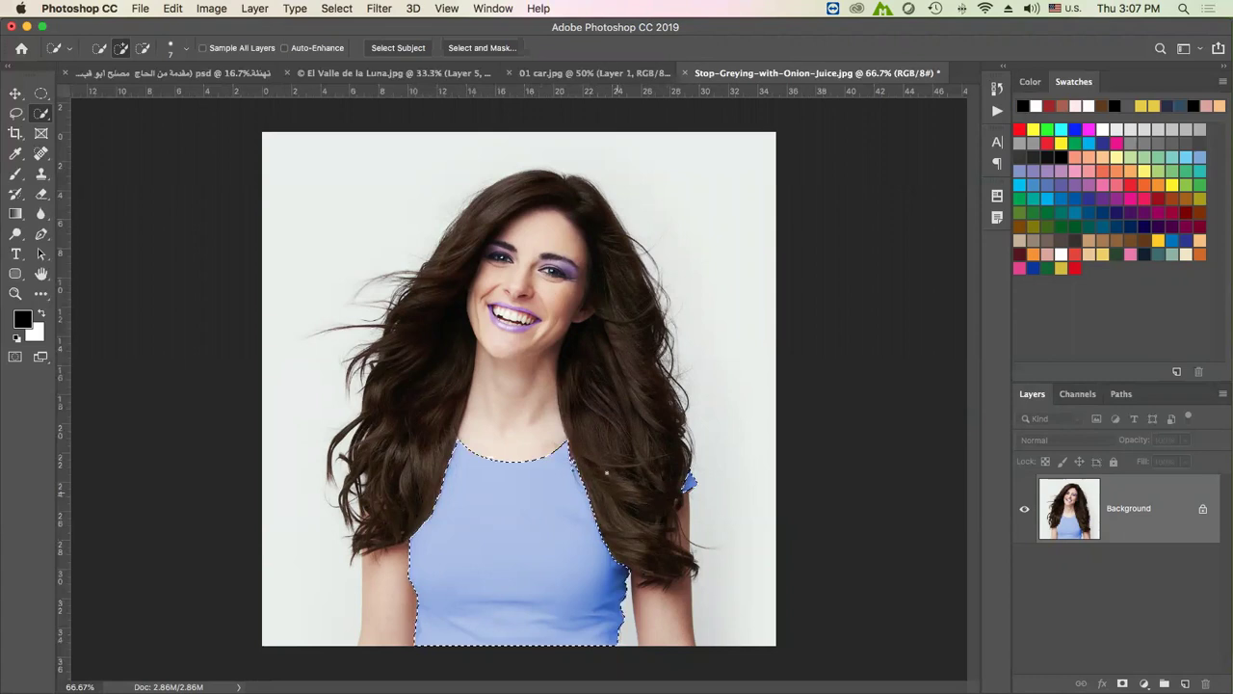
Save the shirt selection as a channel named 'T-shirt', then deselect
{"action": "left_click", "coordinate": [336, 9]}
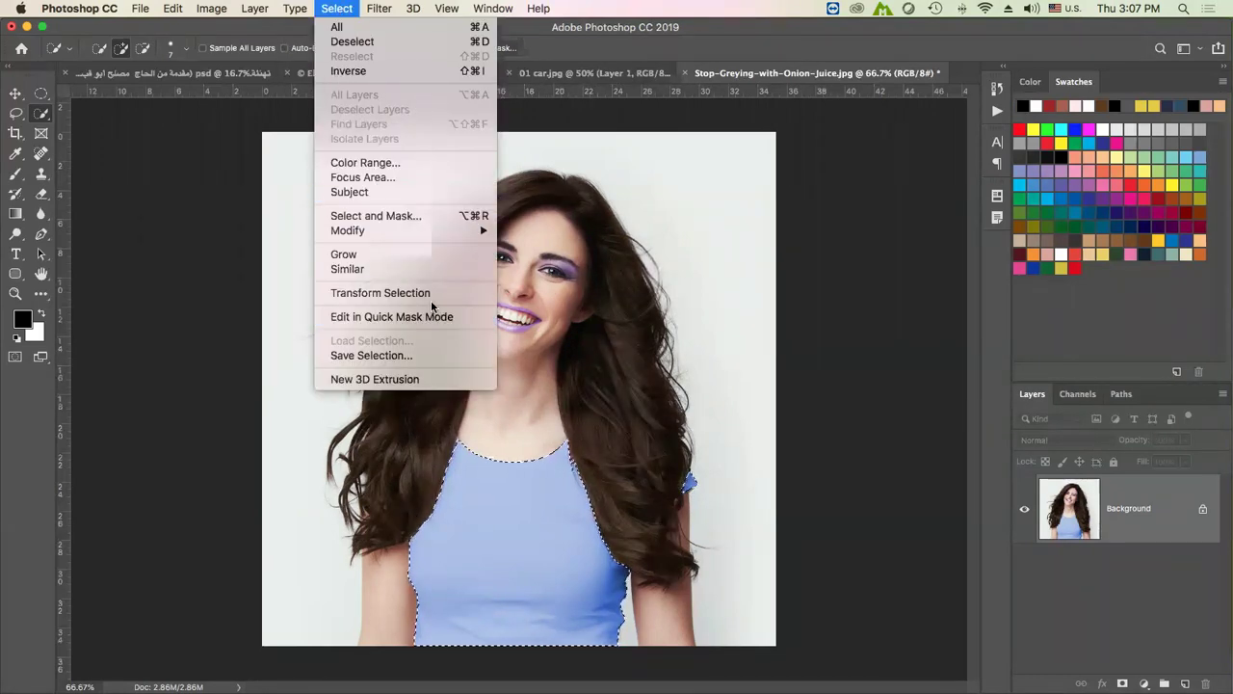
{"action": "left_click", "coordinate": [418, 356]}
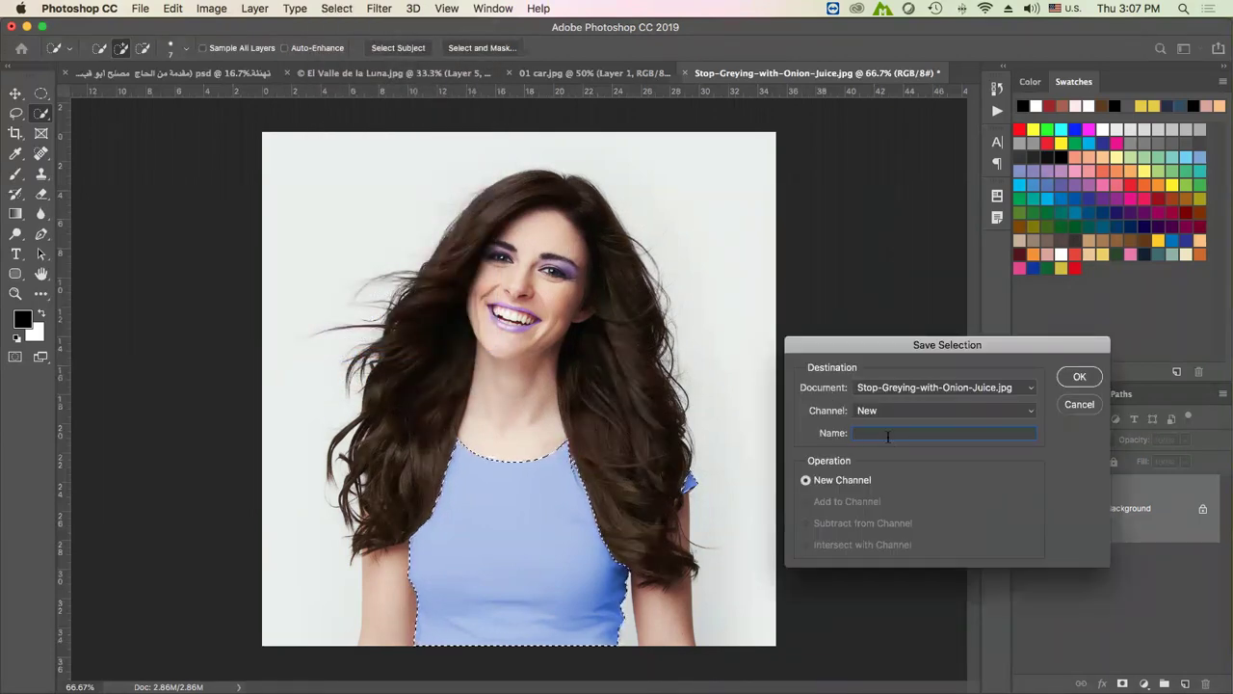
{"action": "type", "text": "T"}
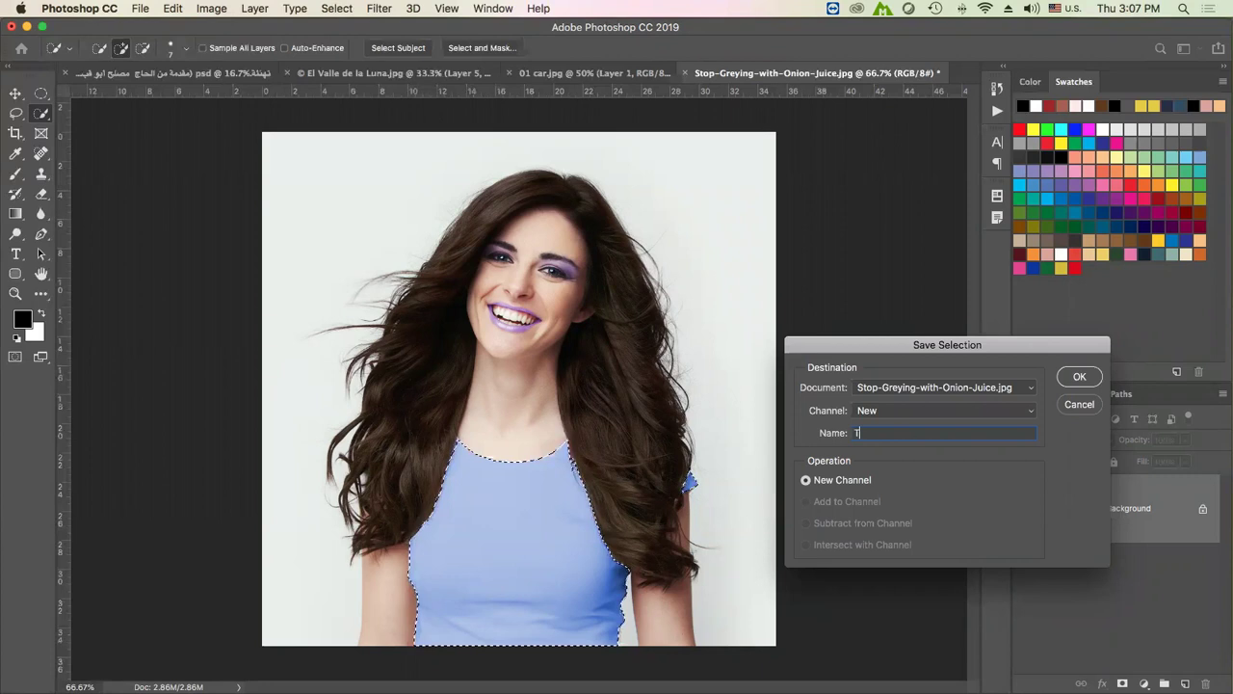
{"action": "type", "text": "-shirt"}
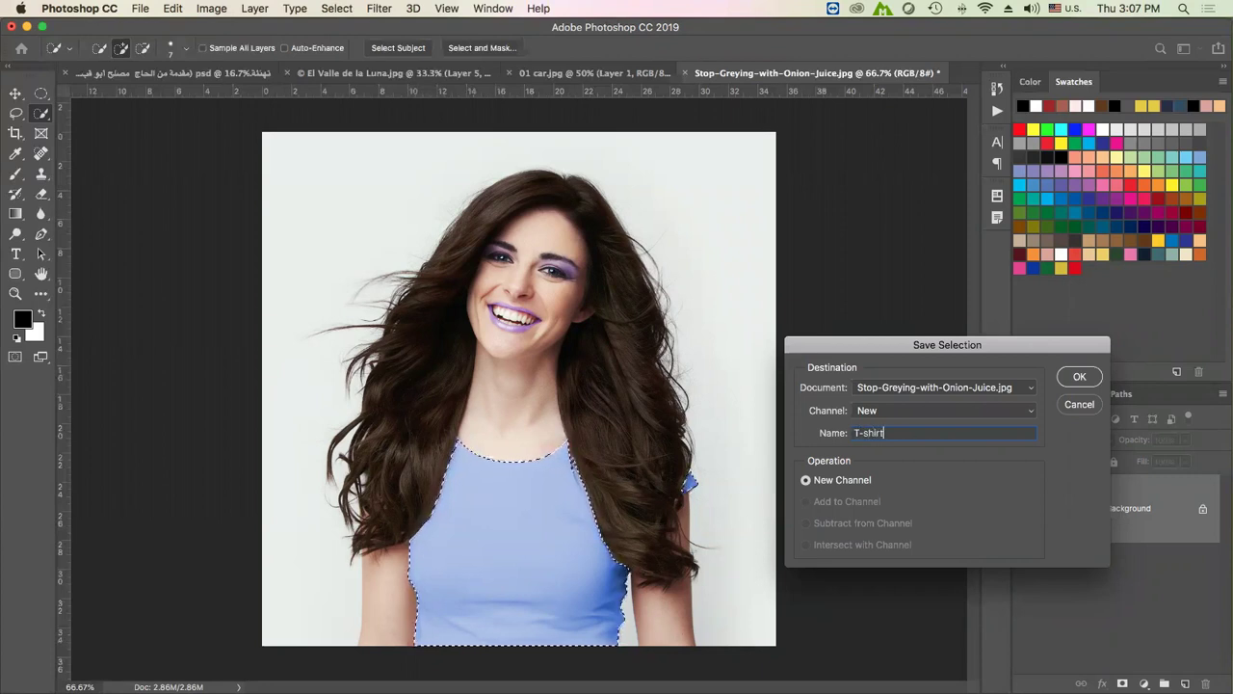
{"action": "left_click", "coordinate": [1079, 377]}
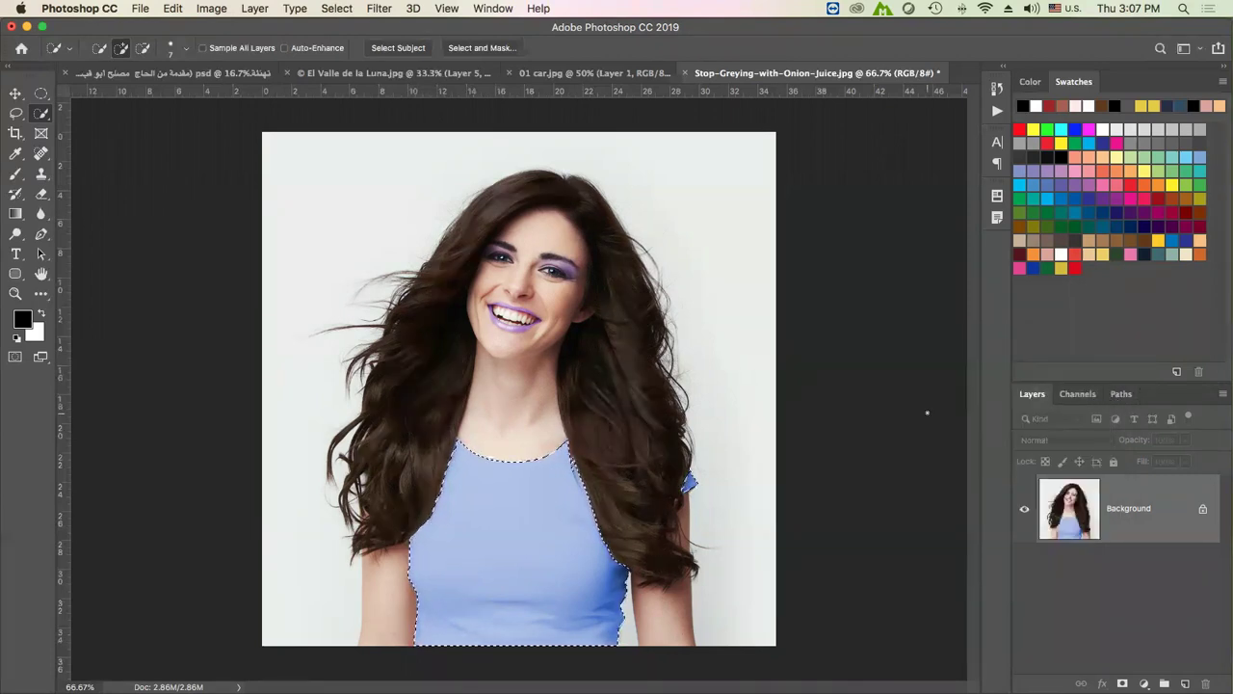
{"action": "key", "text": "super+d"}
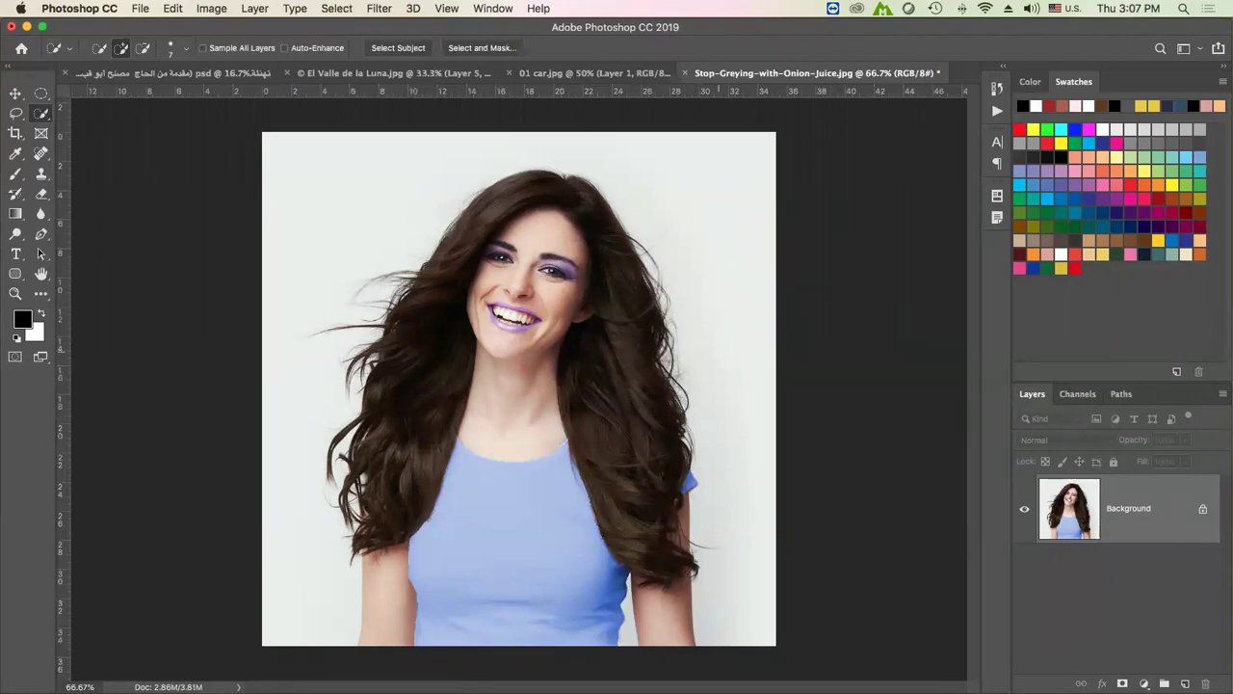
Load the saved 'T-shirt' channel as a selection, then deselect it
{"action": "left_click", "coordinate": [336, 8]}
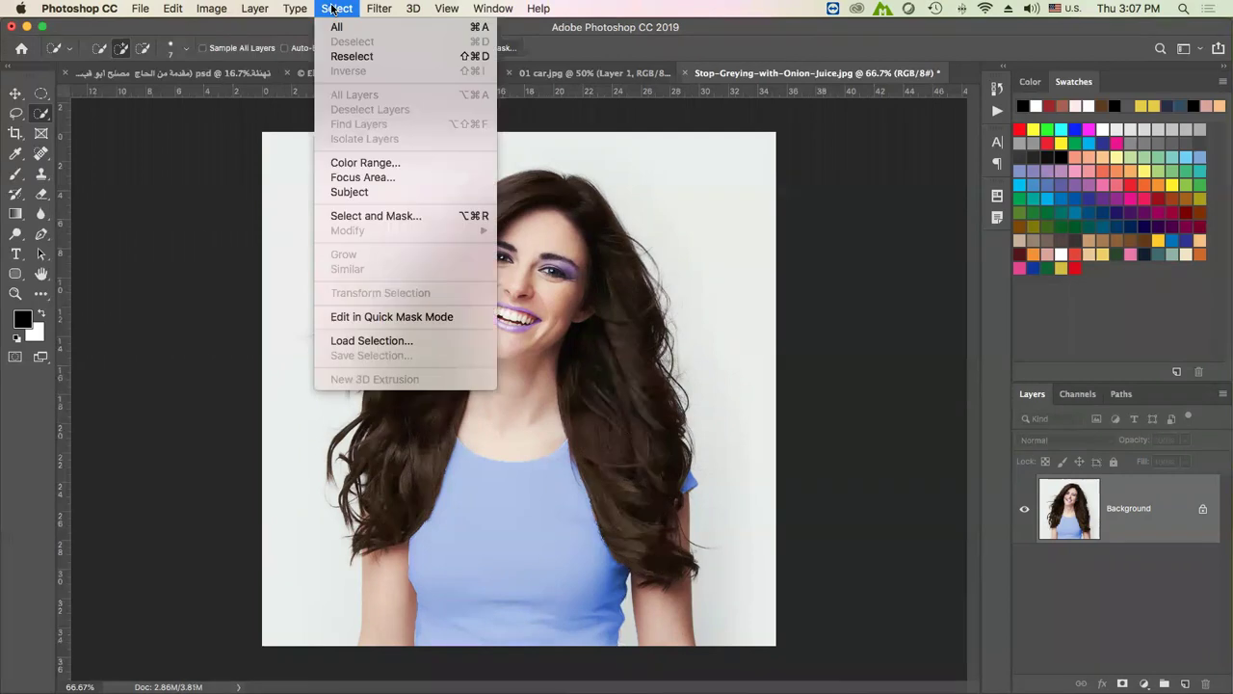
{"action": "left_click", "coordinate": [397, 342]}
{"action": "left_click", "coordinate": [582, 286]}
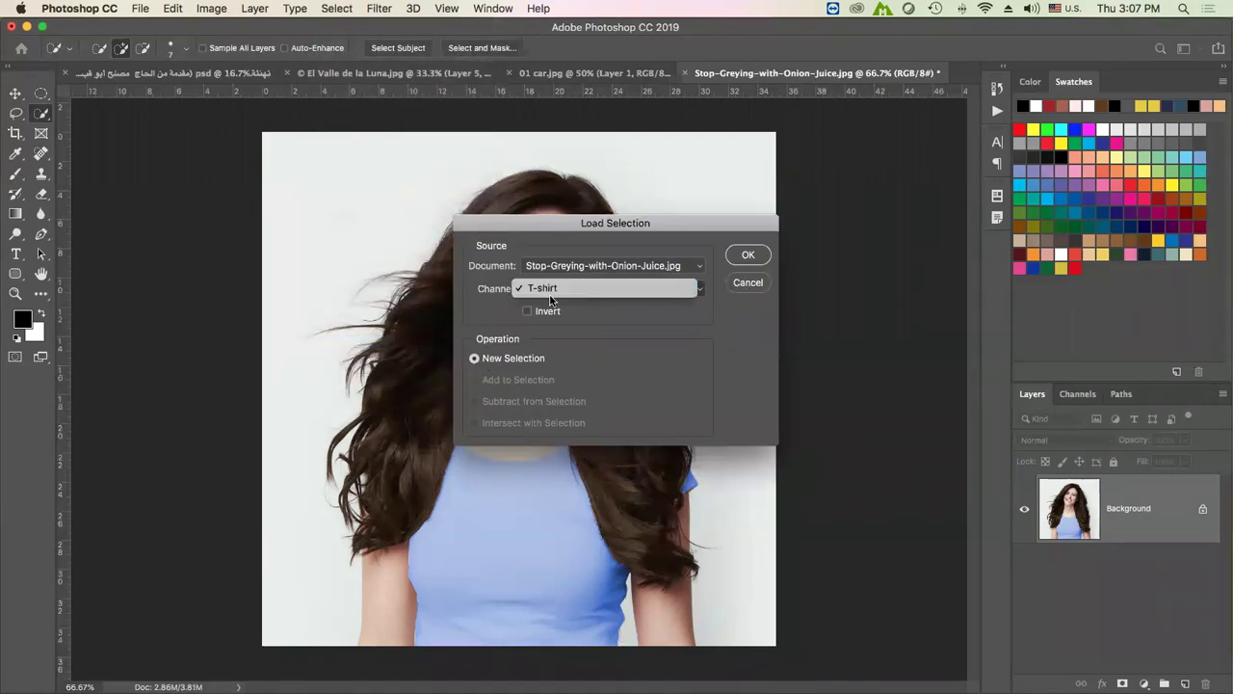
{"action": "left_click", "coordinate": [540, 289]}
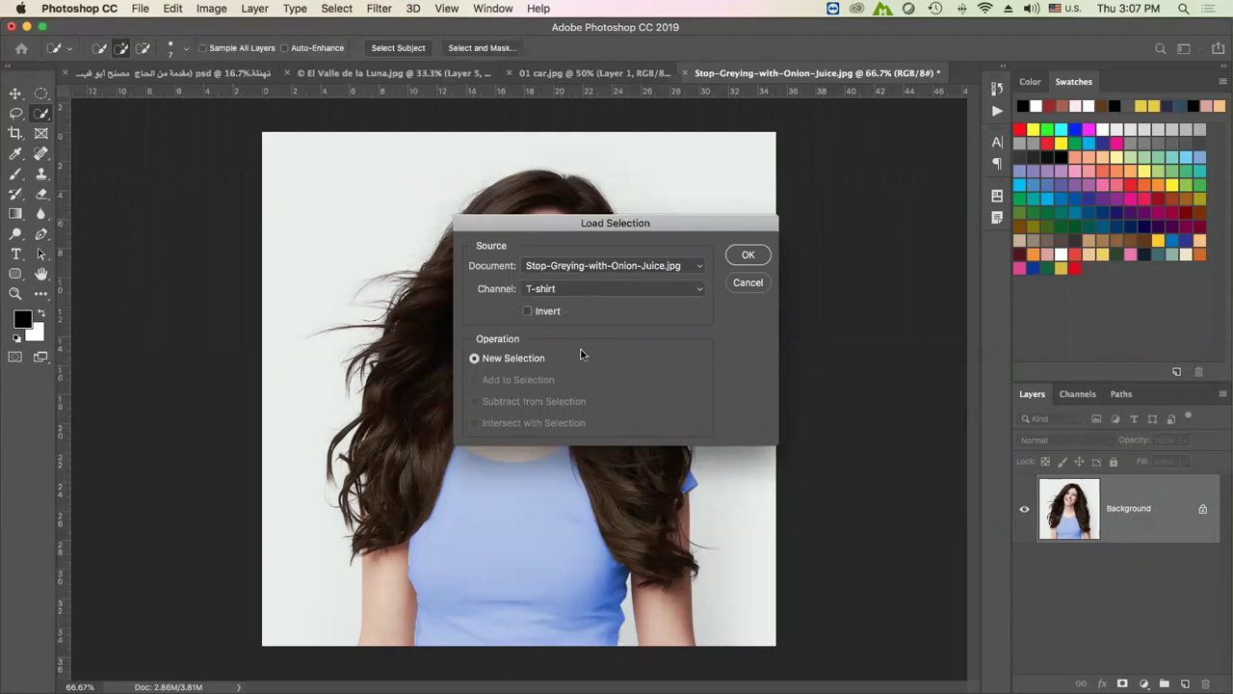
{"action": "left_click", "coordinate": [609, 288]}
{"action": "left_click", "coordinate": [663, 277]}
{"action": "left_click", "coordinate": [750, 255]}
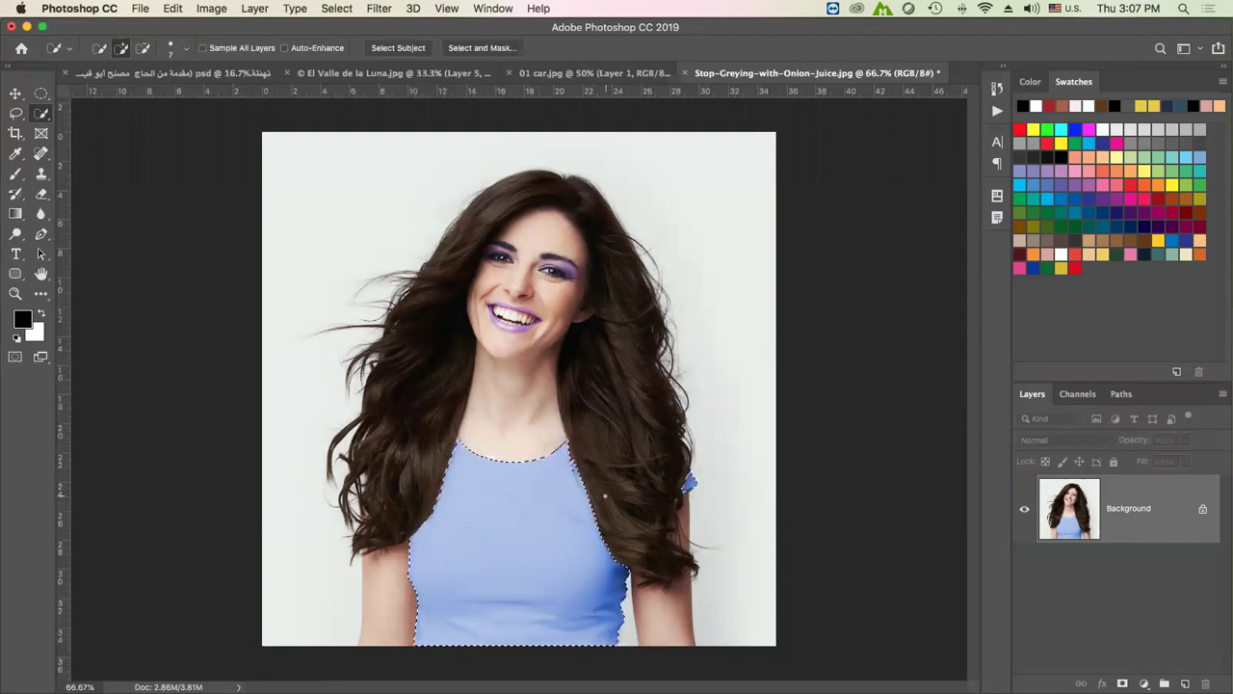
{"action": "key", "text": "super+d"}
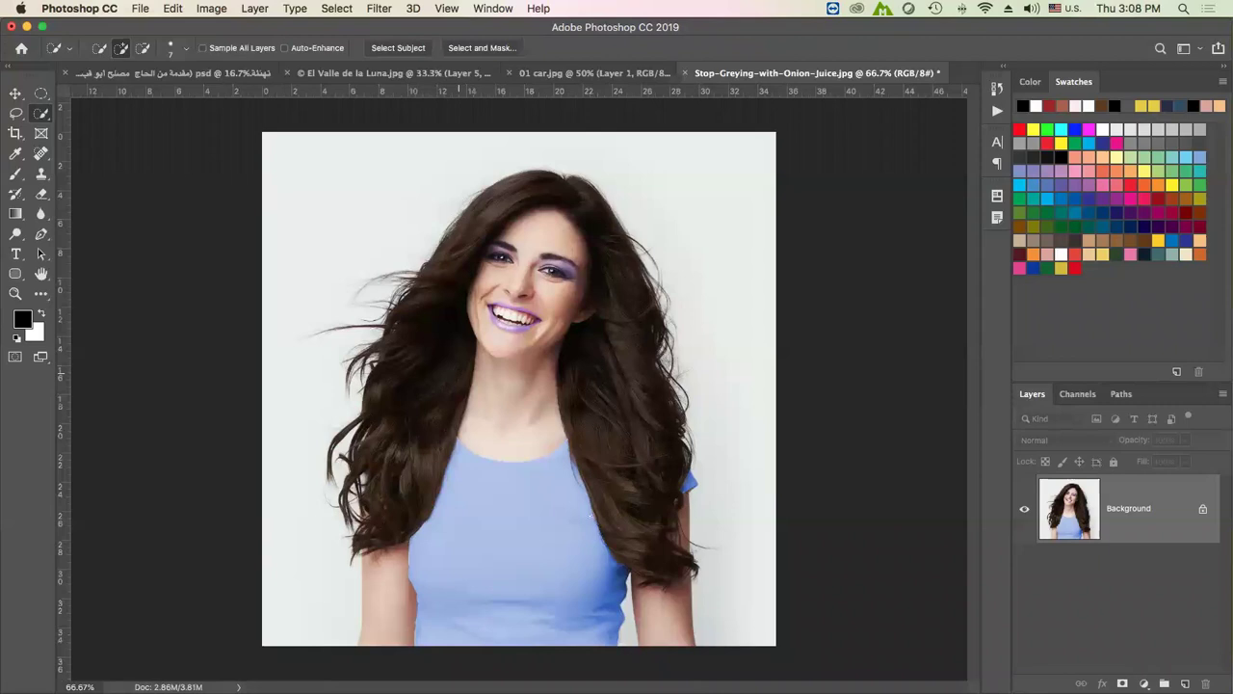
{"action": "mouse_move", "coordinate": [980, 672]}
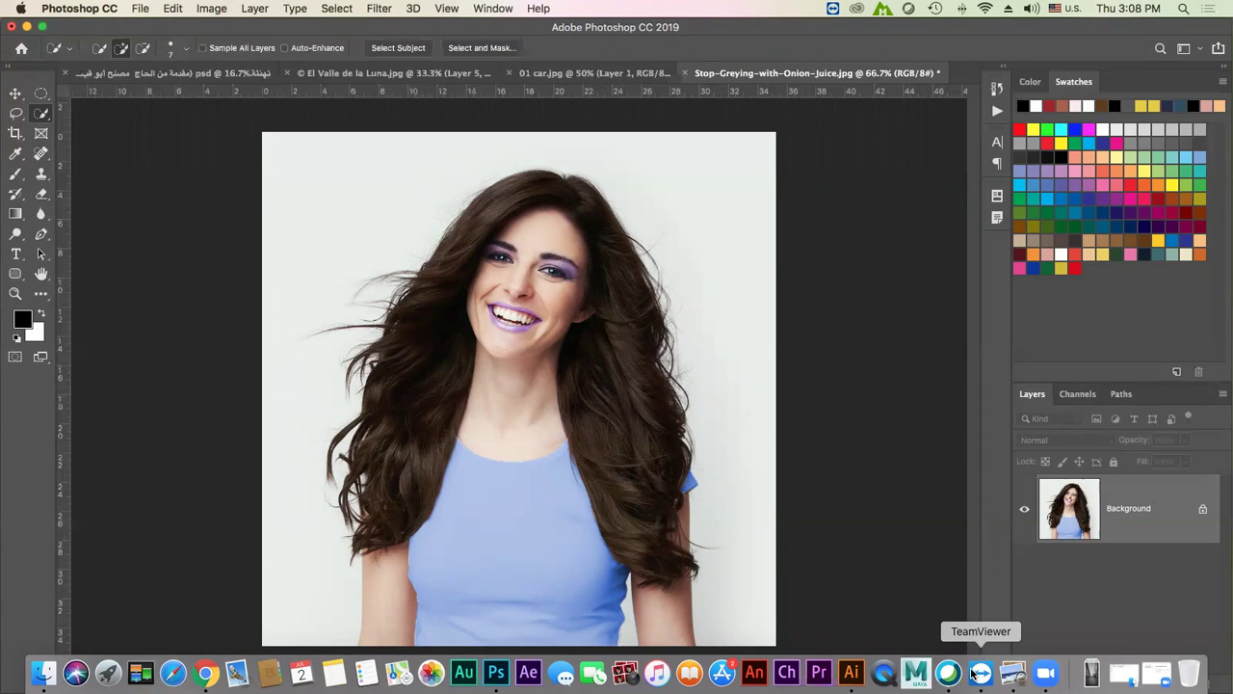
View L04.pdf full screen on the Save / load selection and Duplicate layar slides, then go back to Photoshop
{"action": "left_click", "coordinate": [1013, 674]}
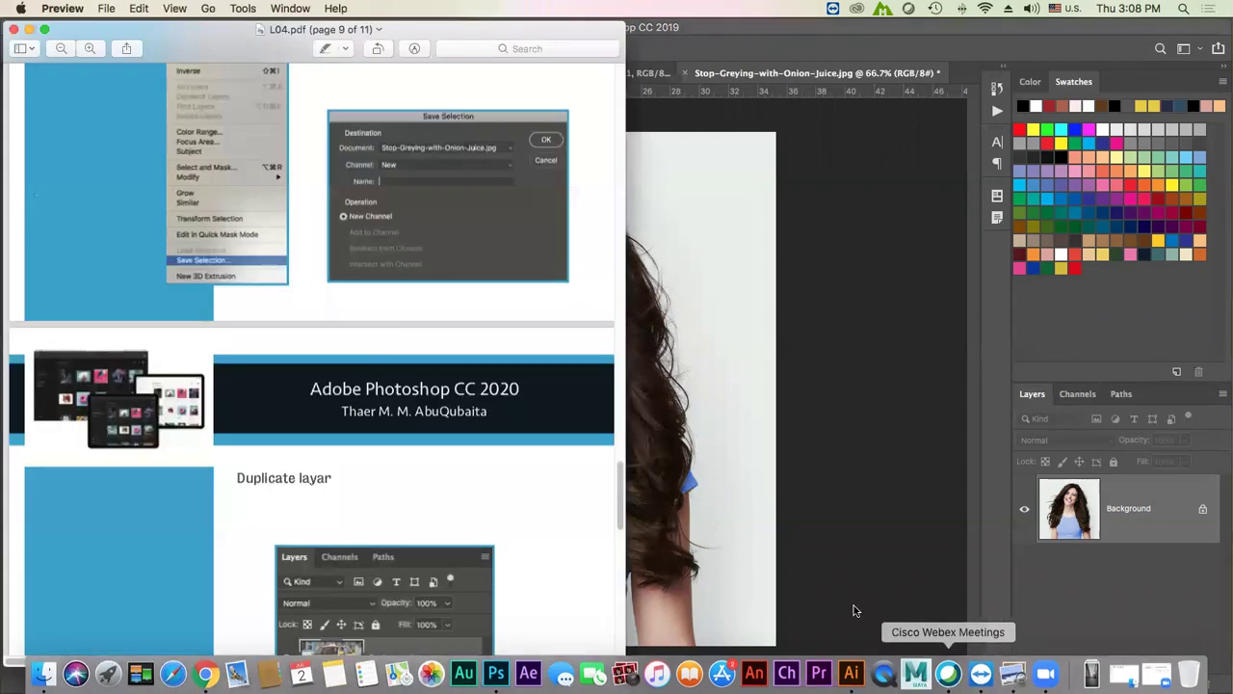
{"action": "left_click", "coordinate": [44, 31]}
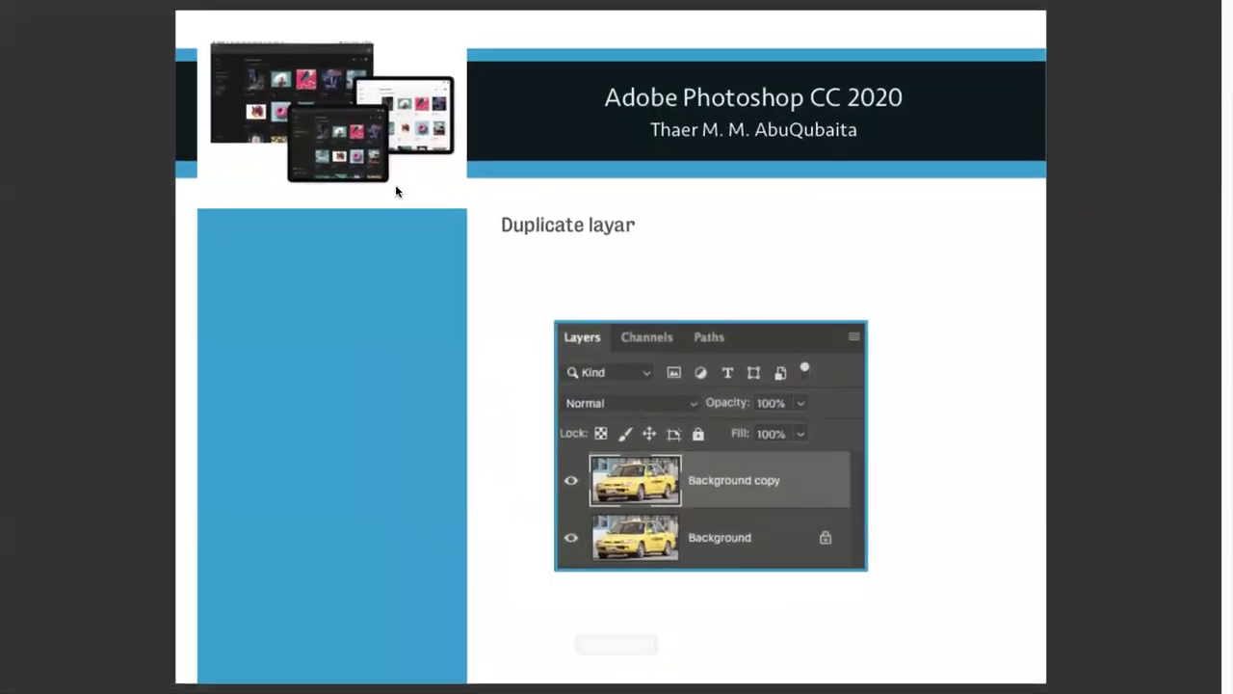
{"action": "key", "text": "Left"}
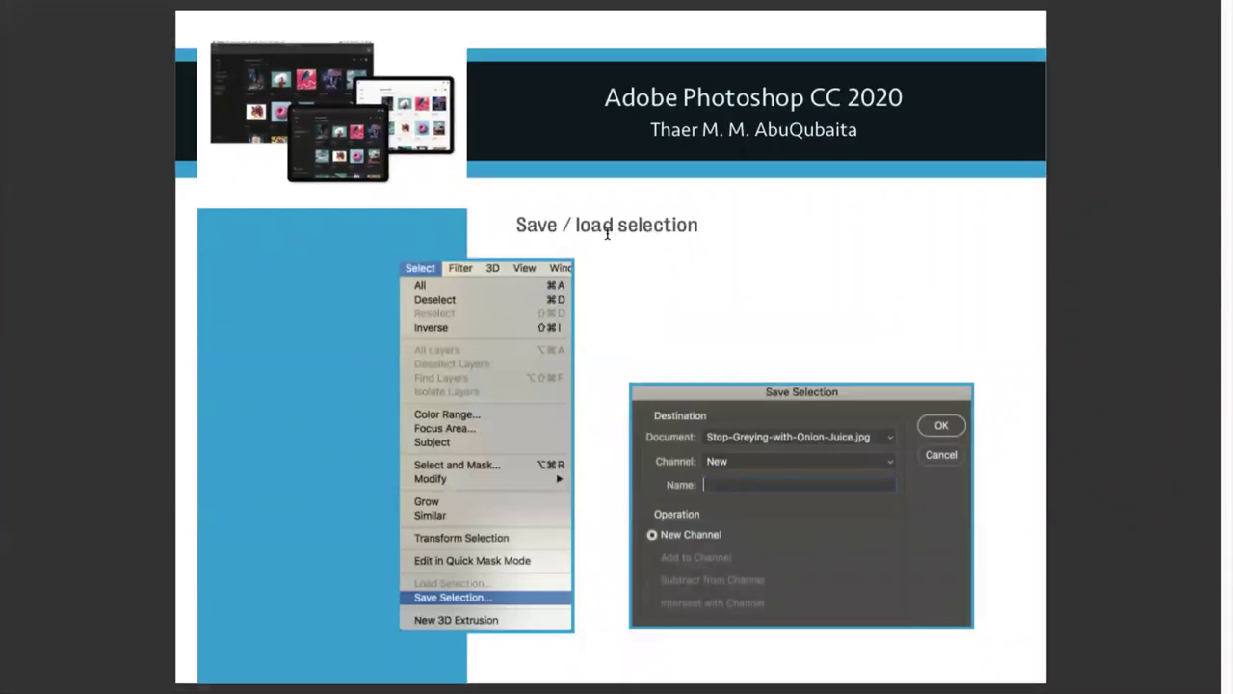
{"action": "key", "text": "Right"}
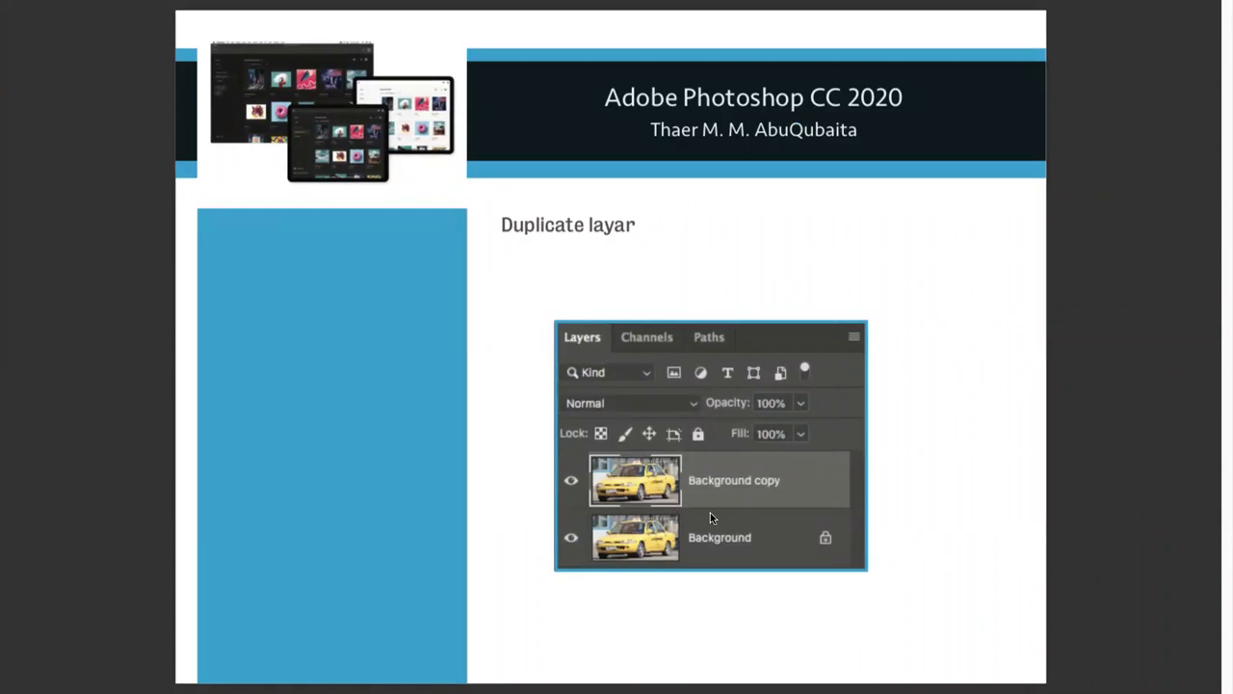
{"action": "key", "text": "Escape"}
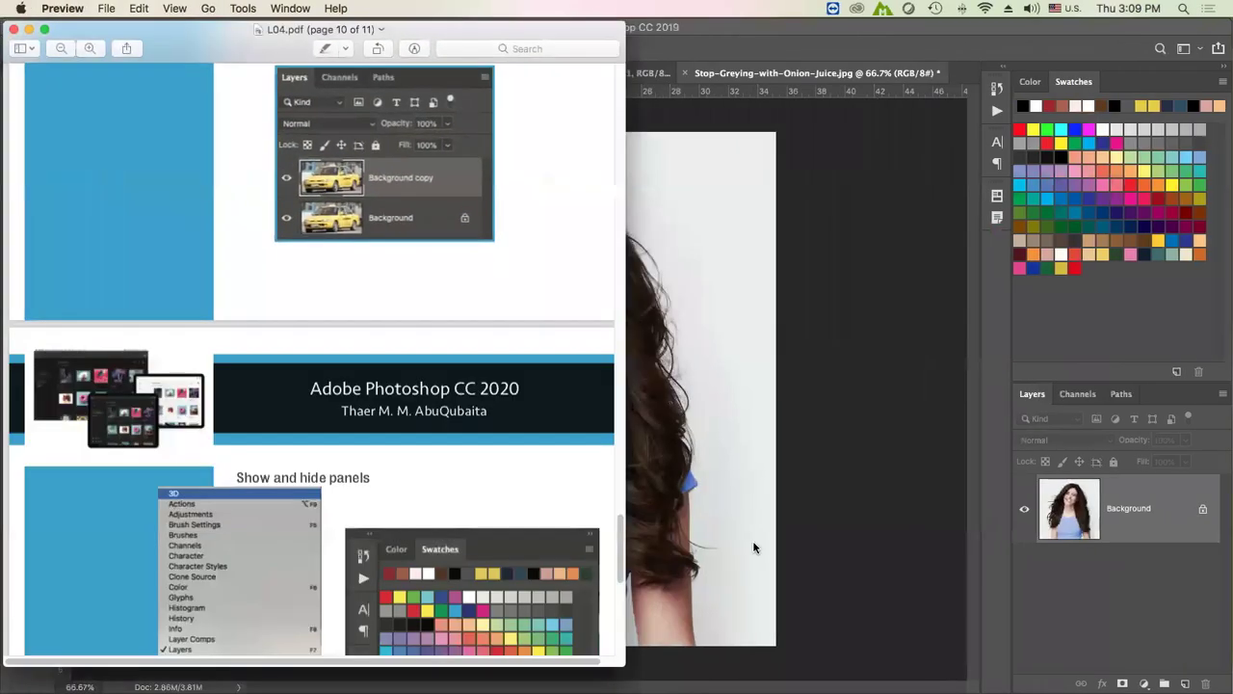
{"action": "left_click", "coordinate": [754, 543]}
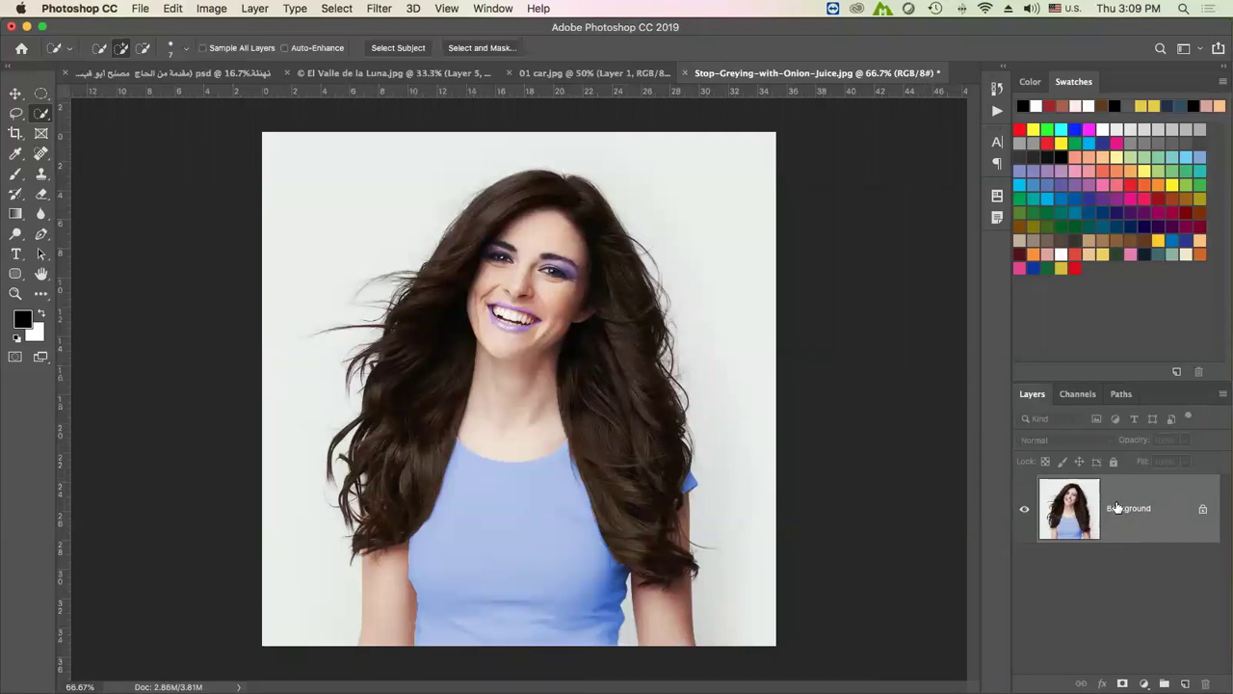
Duplicate the Background layer to create Background copy
{"action": "left_click_drag", "start_coordinate": [1116, 508], "coordinate": [1115, 506]}
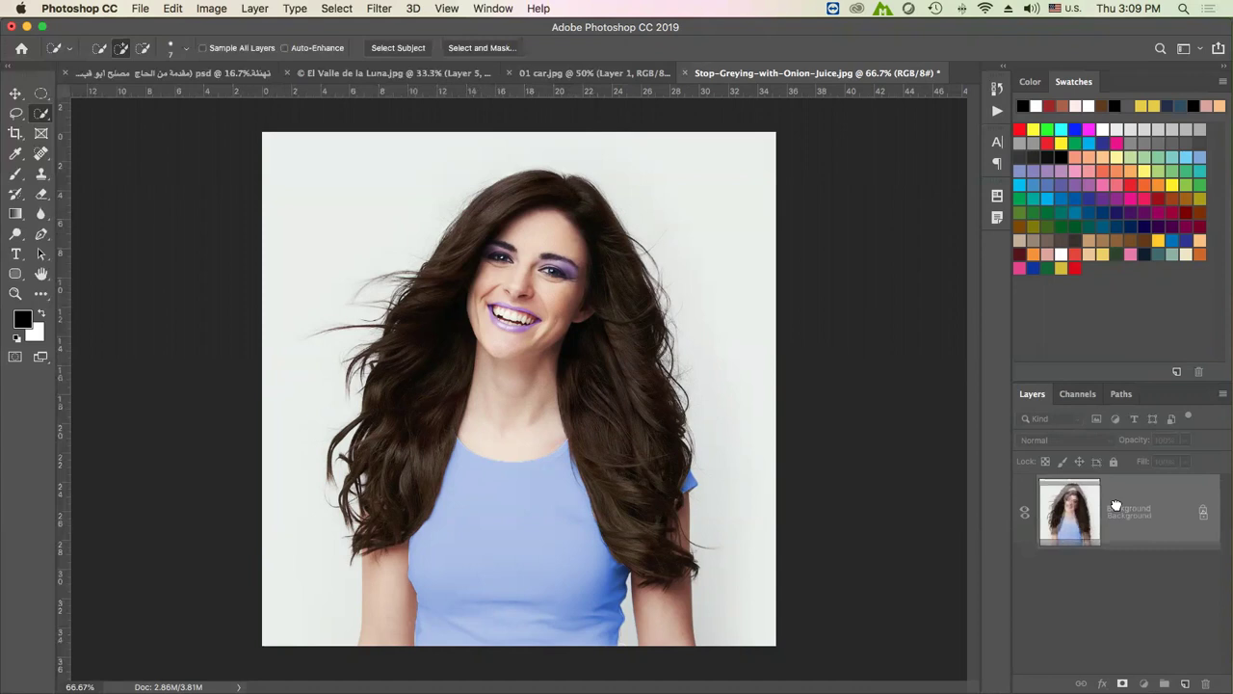
{"action": "mouse_move", "coordinate": [1116, 506]}
{"action": "left_mouse_down"}
{"action": "mouse_move", "coordinate": [1127, 658]}
{"action": "mouse_move", "coordinate": [1185, 683]}
{"action": "left_mouse_up"}
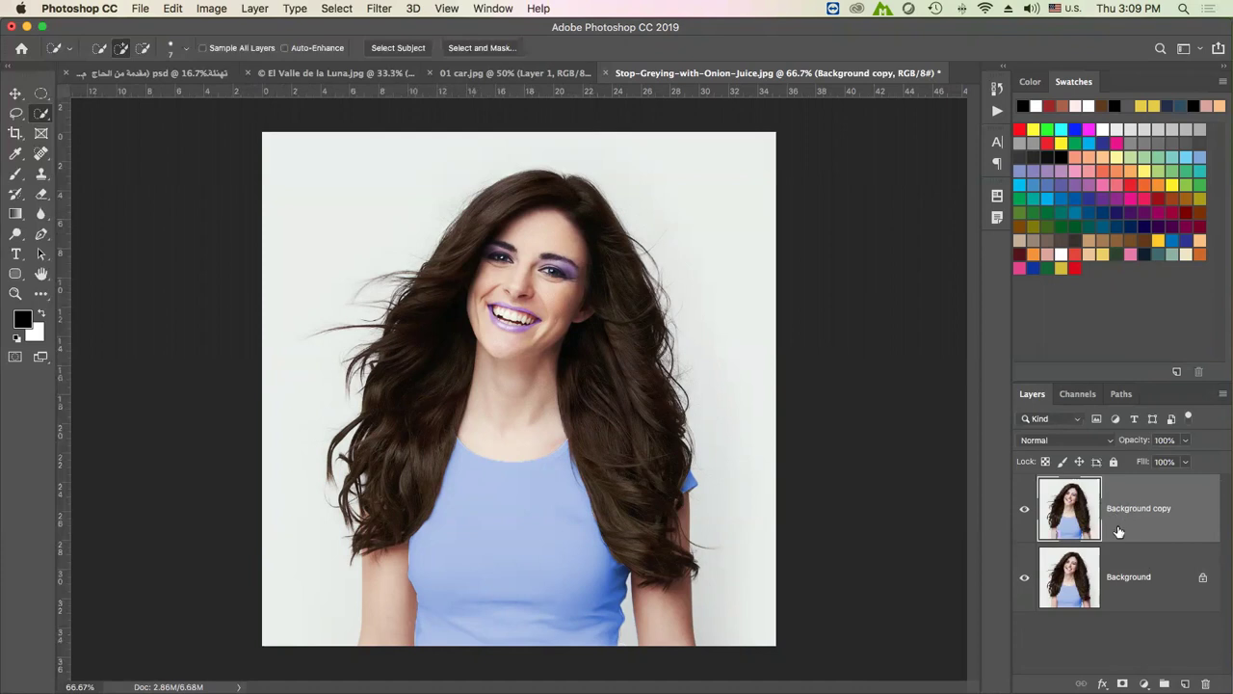
{"action": "left_click_drag", "start_coordinate": [1121, 511], "coordinate": [1130, 528]}
{"action": "right_click", "coordinate": [1107, 501]}
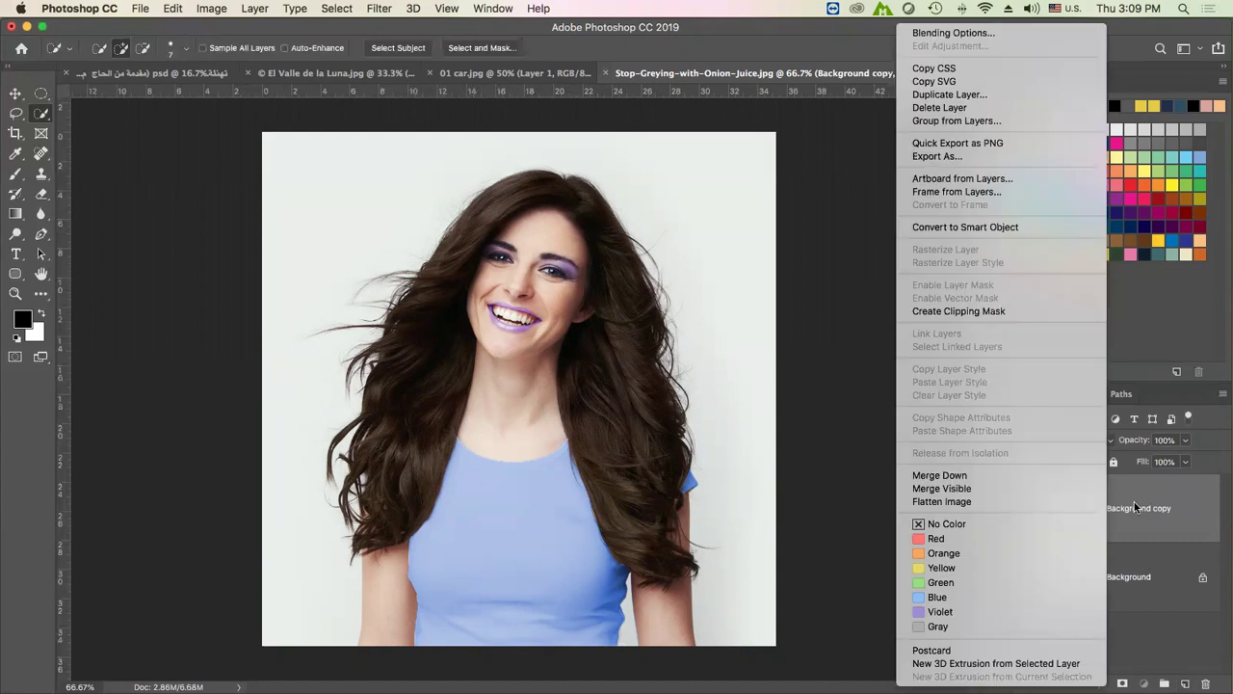
{"action": "left_click", "coordinate": [1133, 501]}
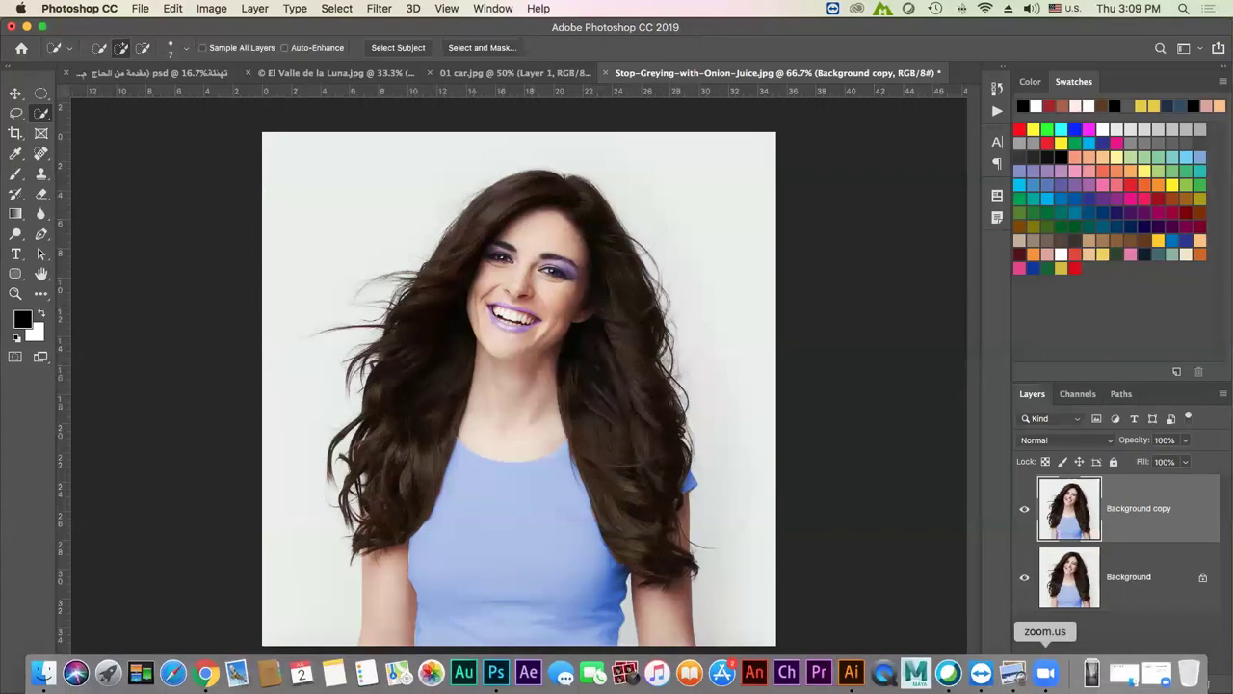
Duplicate Background copy into Background copy 2 and show the lesson PDF full screen
{"action": "mouse_move", "coordinate": [1137, 511]}
{"action": "left_mouse_down"}
{"action": "mouse_move", "coordinate": [1191, 666]}
{"action": "mouse_move", "coordinate": [1184, 682]}
{"action": "left_mouse_up"}
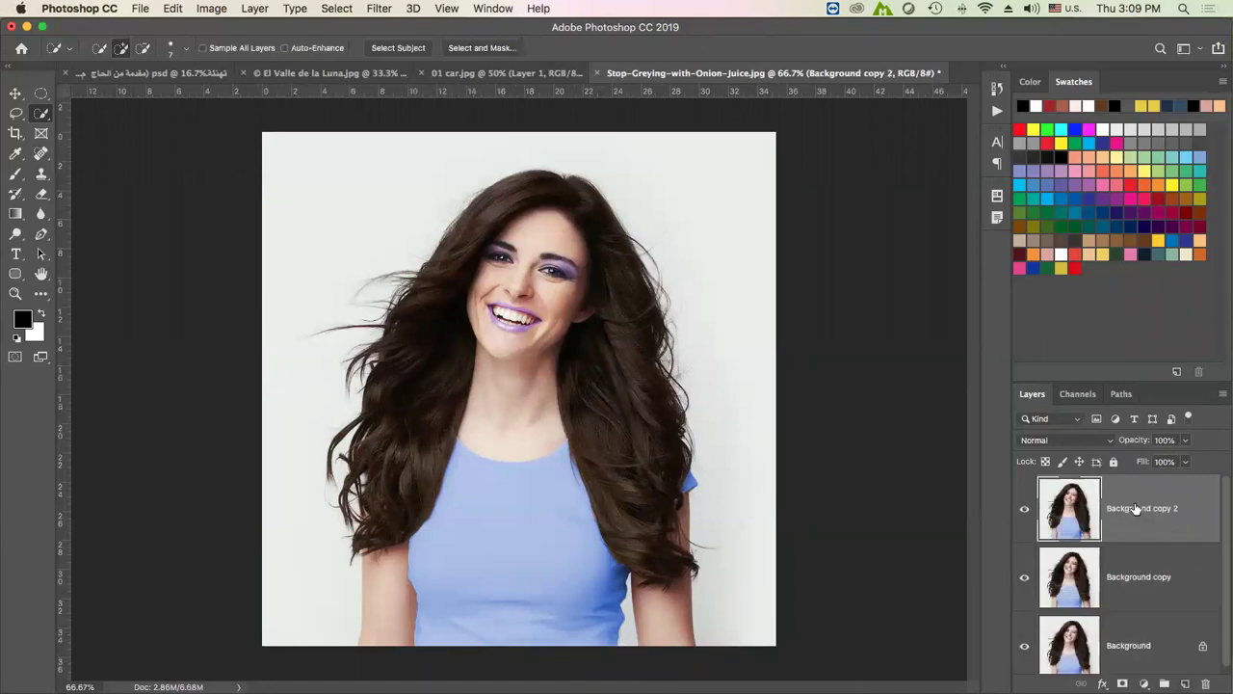
{"action": "mouse_move", "coordinate": [915, 673]}
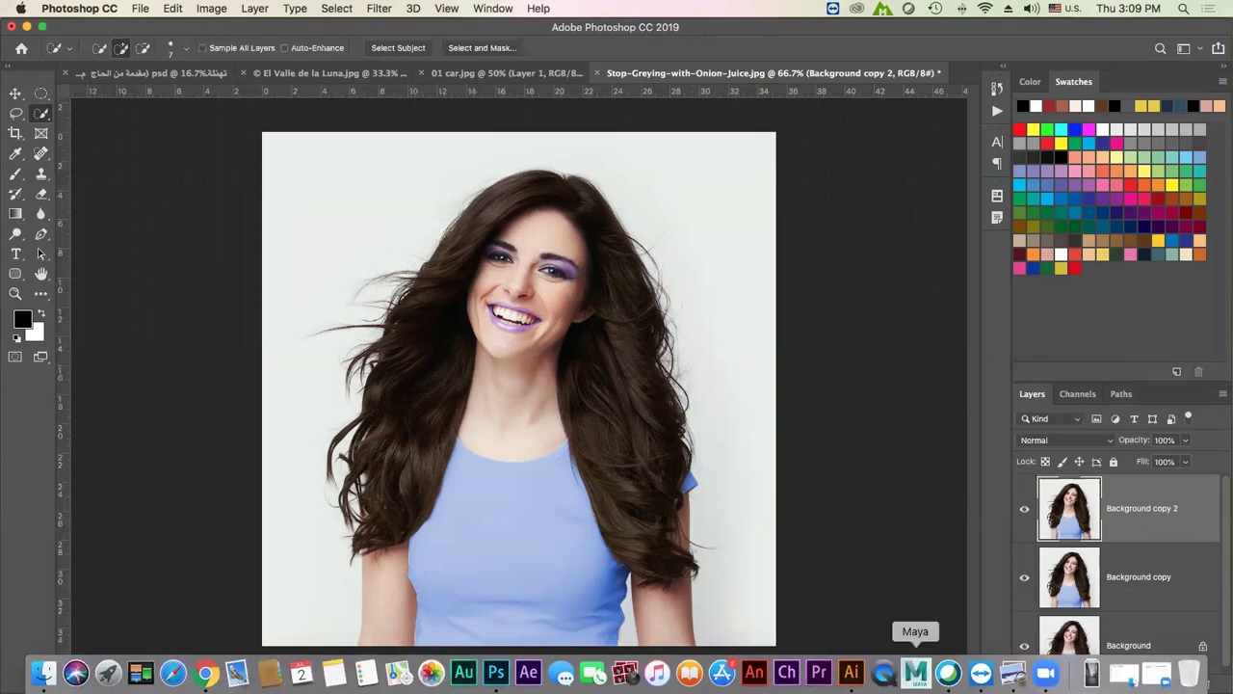
{"action": "left_click", "coordinate": [1158, 672]}
{"action": "left_click", "coordinate": [44, 29]}
Scroll the full-screen slides to 'Show and hide panels', then exit and return to the portrait
{"action": "scroll", "coordinate": [46, 34], "scroll_direction": "up", "scroll_amount": 2}
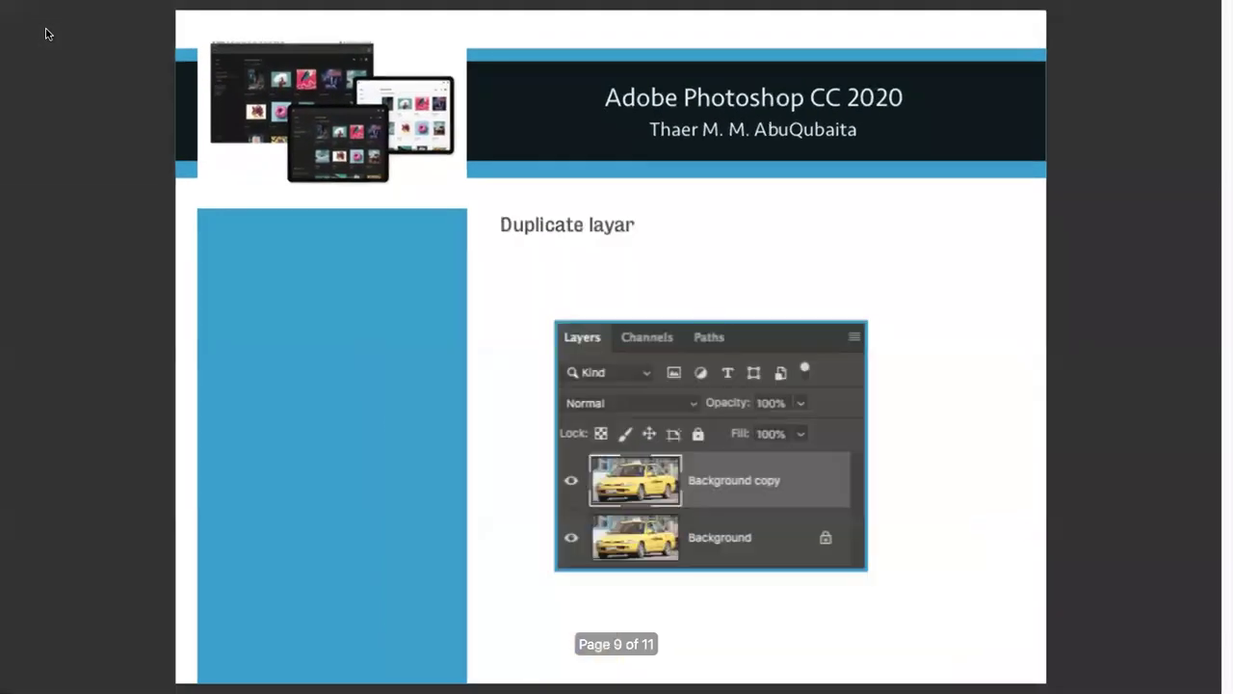
{"action": "scroll", "coordinate": [46, 34], "scroll_direction": "down", "scroll_amount": 2}
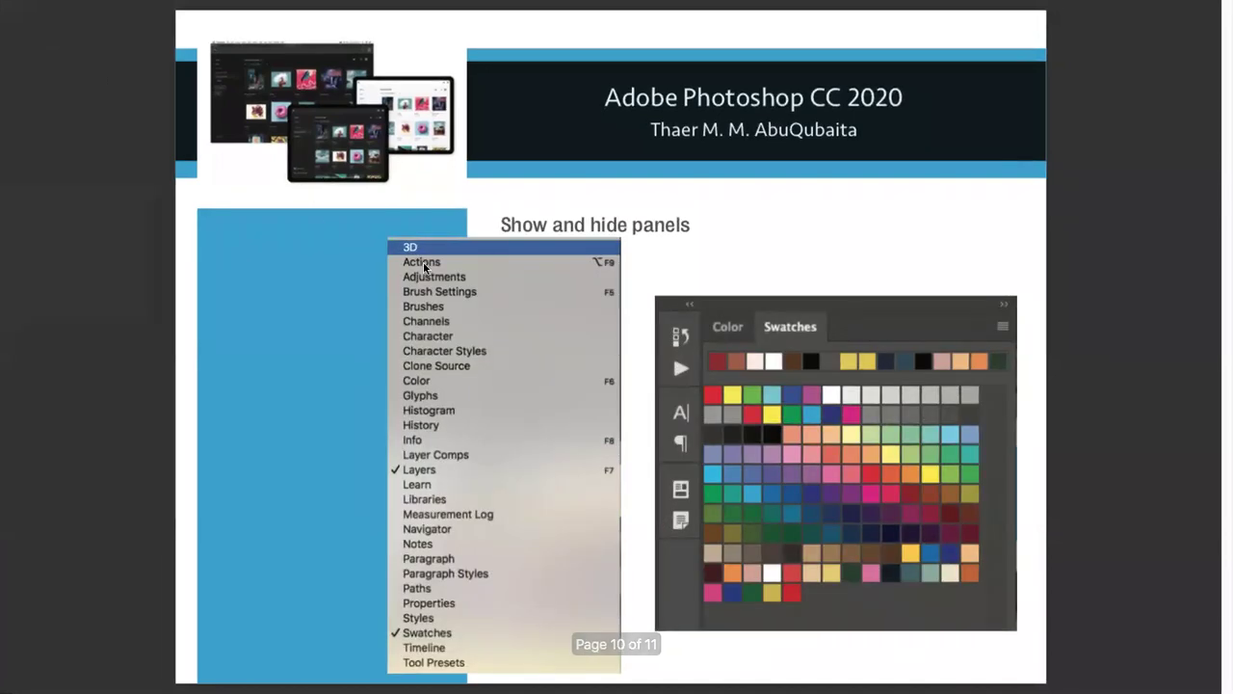
{"action": "scroll", "coordinate": [440, 253], "scroll_direction": "down", "scroll_amount": 1}
{"action": "scroll", "coordinate": [440, 253], "scroll_direction": "up", "scroll_amount": 1}
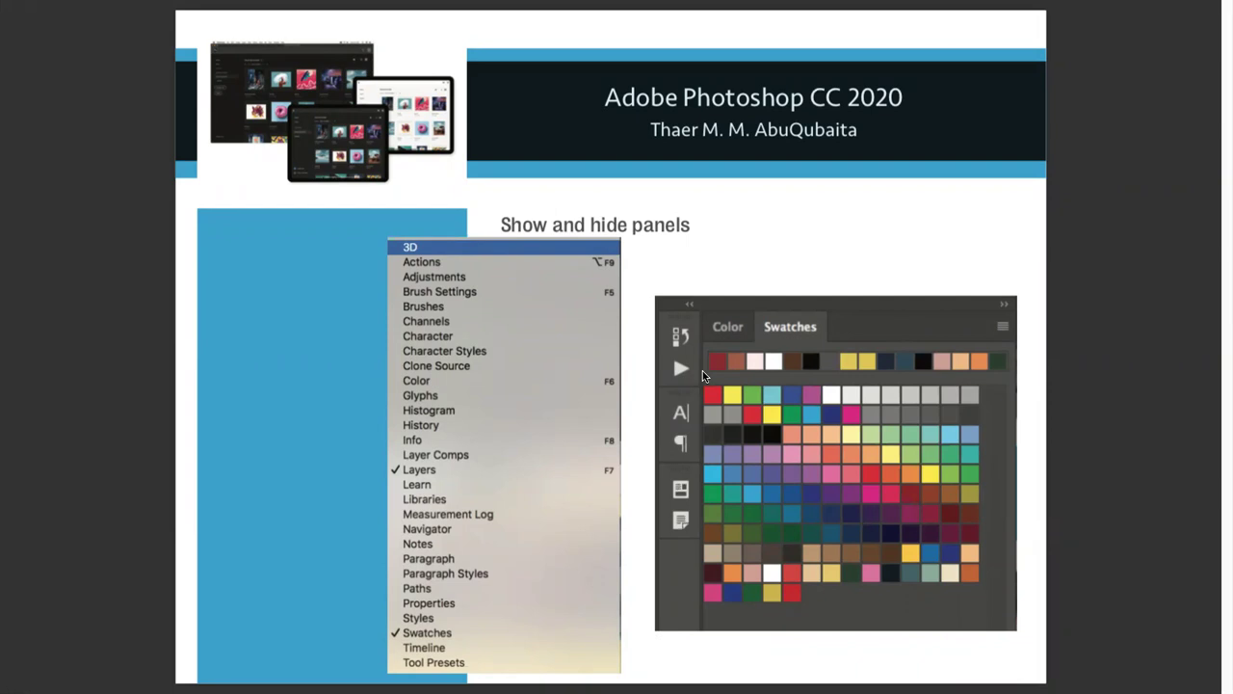
{"action": "key", "text": "Escape"}
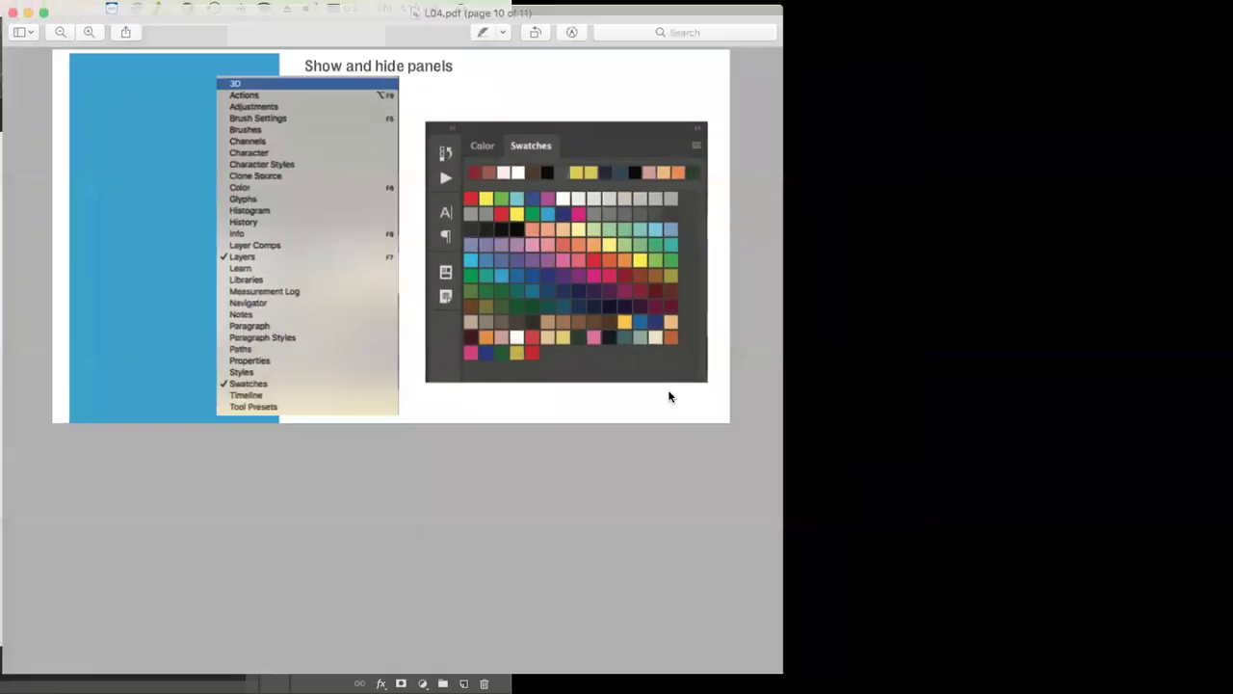
{"action": "left_click", "coordinate": [823, 317]}
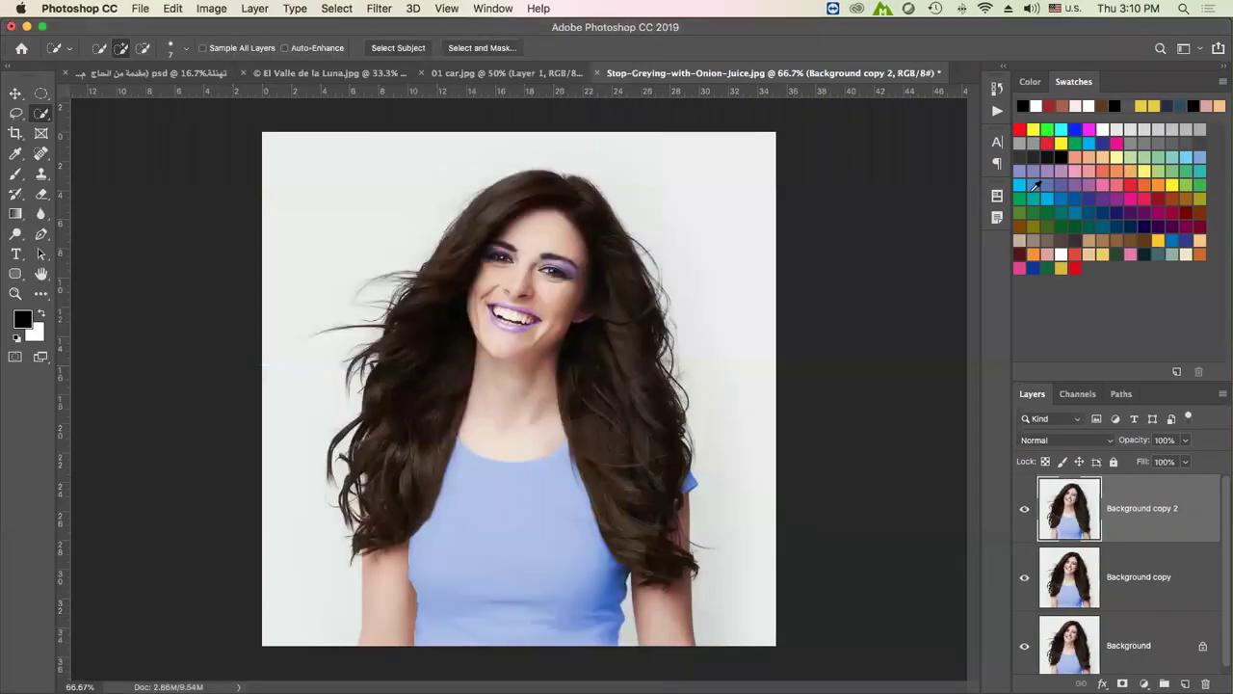
Flip through the Color/Swatches and Layers/Channels/Paths panel tabs, then open the Window menu
{"action": "left_click", "coordinate": [1029, 81]}
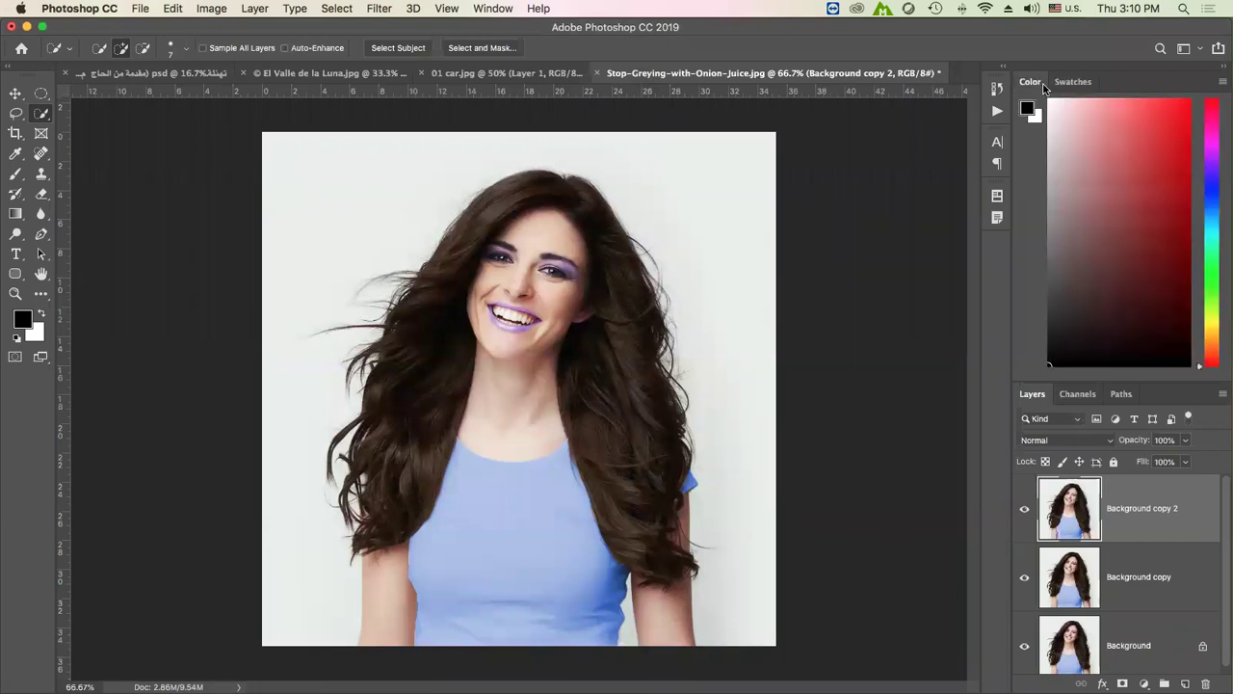
{"action": "left_click", "coordinate": [1072, 85]}
{"action": "left_click", "coordinate": [1030, 81]}
{"action": "left_click", "coordinate": [1072, 82]}
{"action": "left_click", "coordinate": [1077, 393]}
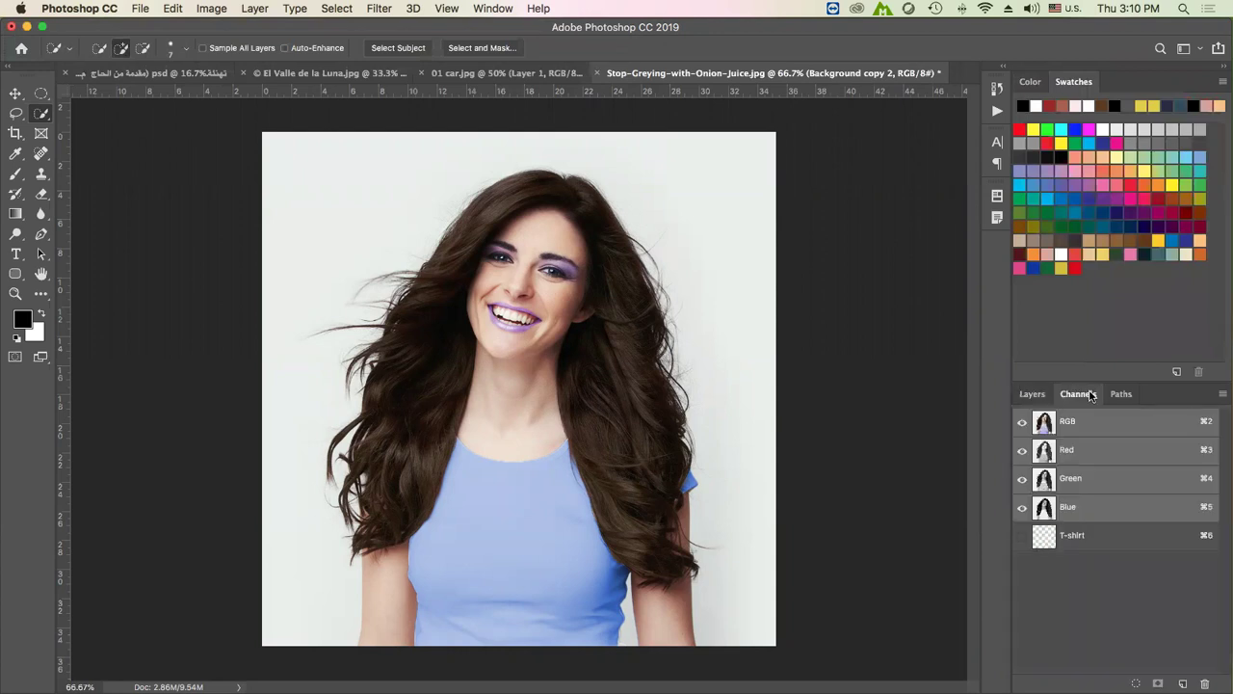
{"action": "left_click", "coordinate": [1117, 393]}
{"action": "left_click", "coordinate": [1031, 394]}
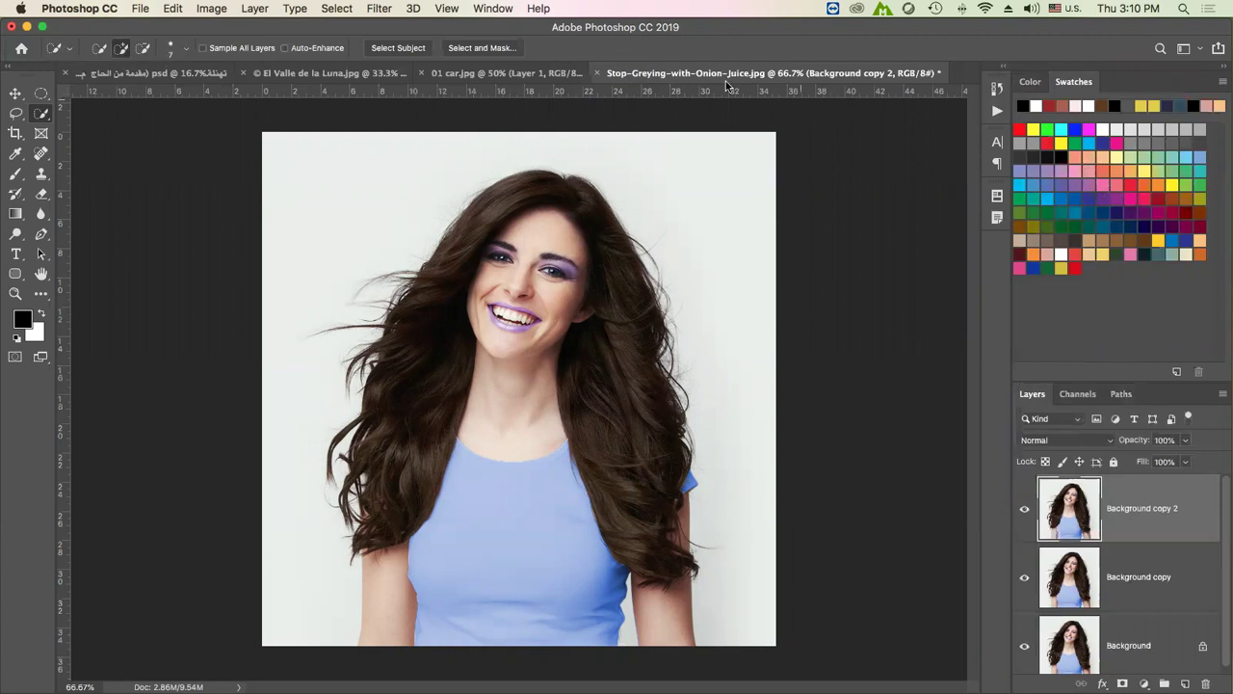
{"action": "left_click", "coordinate": [496, 11]}
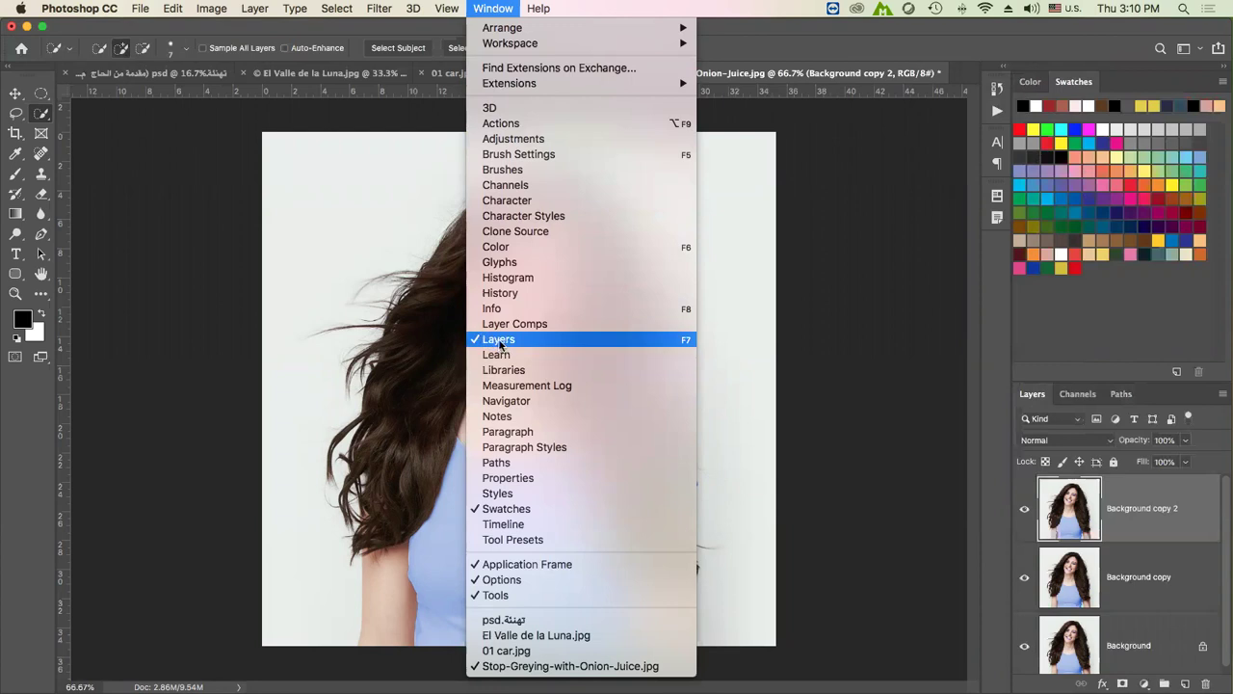
Show the Styles panel, move it beside the dock, then hide it again
{"action": "left_click", "coordinate": [498, 494]}
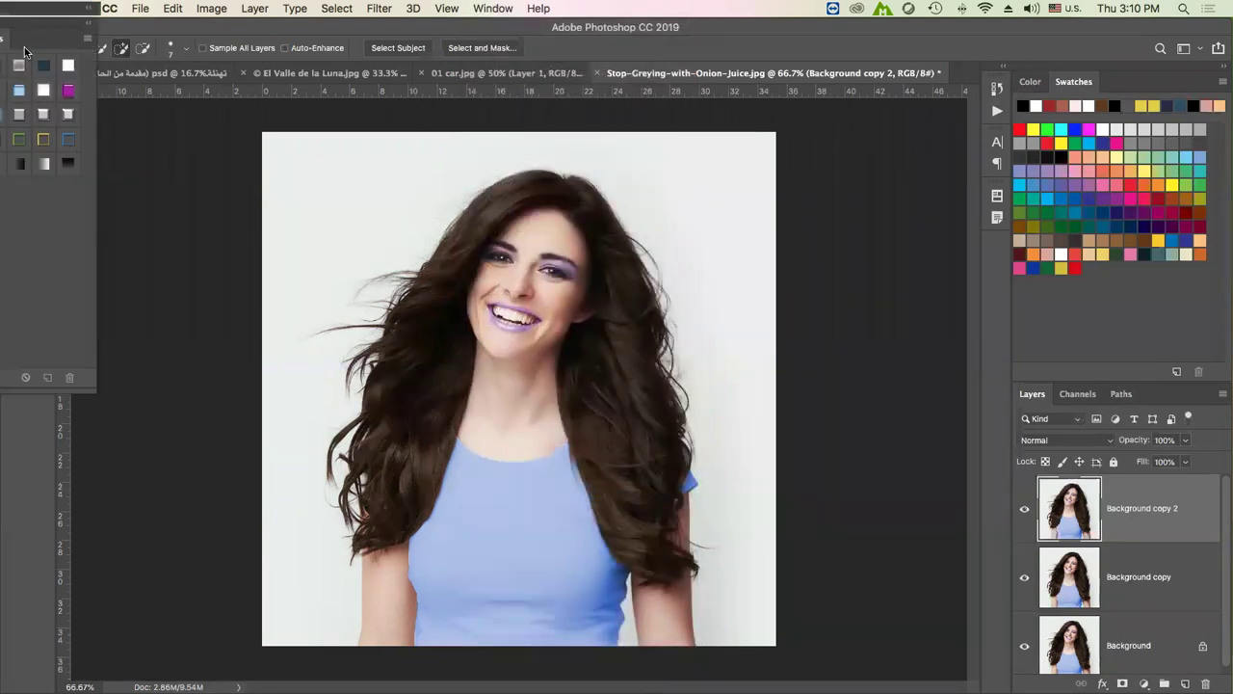
{"action": "mouse_move", "coordinate": [188, 90]}
{"action": "left_mouse_down"}
{"action": "mouse_move", "coordinate": [892, 226]}
{"action": "mouse_move", "coordinate": [873, 201]}
{"action": "left_mouse_up"}
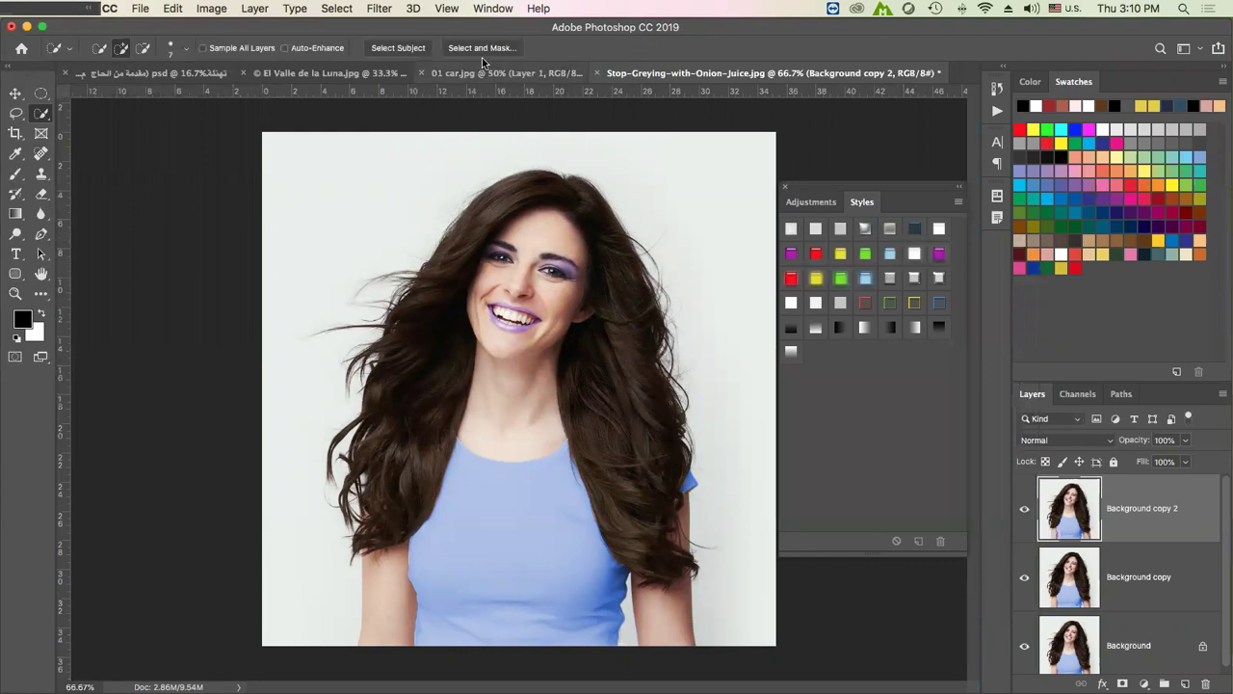
{"action": "left_click", "coordinate": [484, 9]}
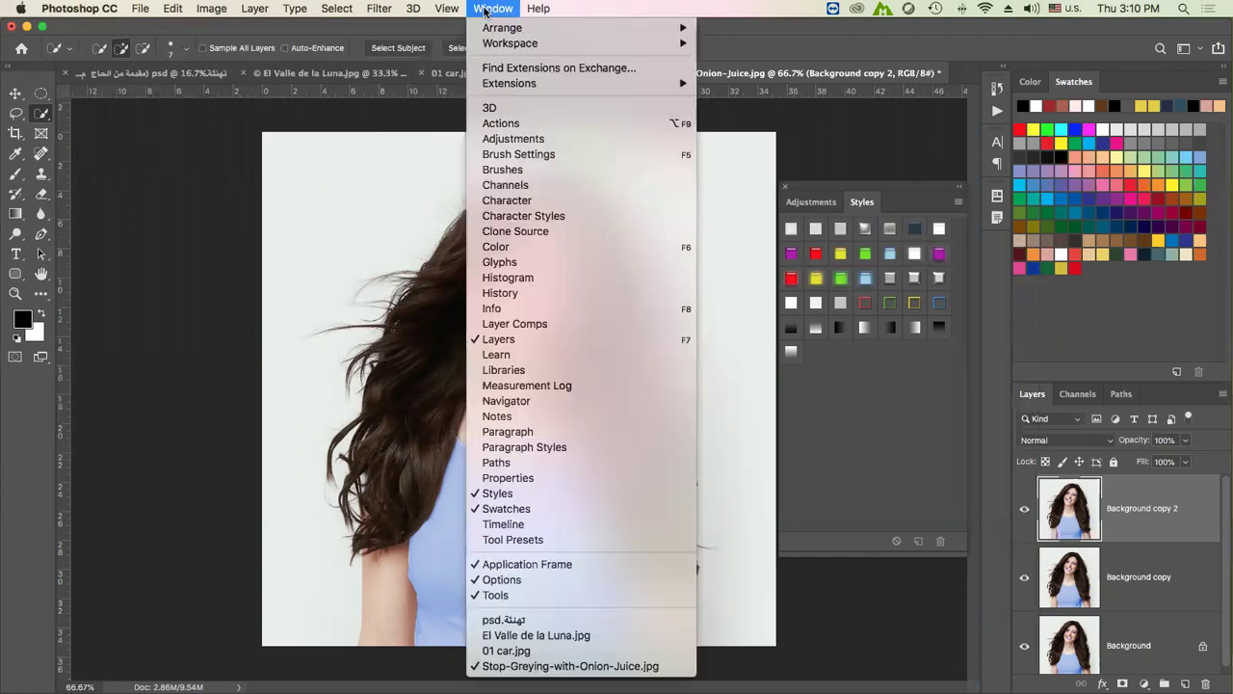
{"action": "left_click", "coordinate": [537, 492]}
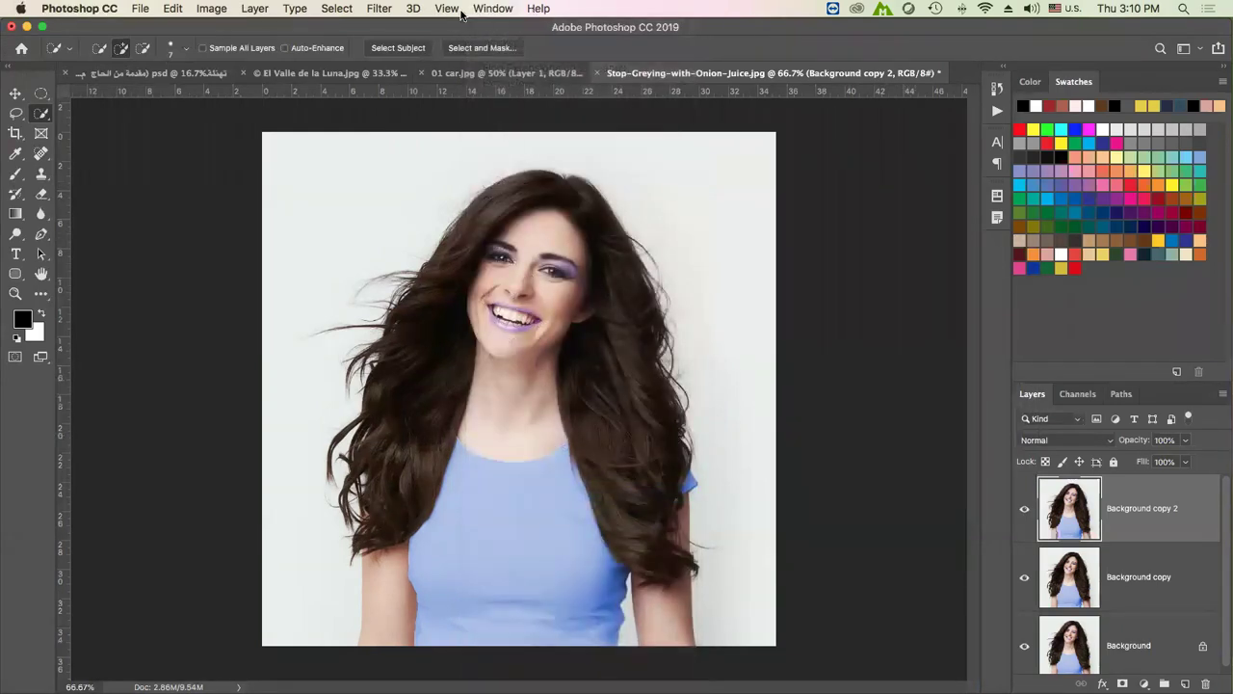
Hide and reshow the Layers panel, then hide the Swatches and Color panels
{"action": "left_click", "coordinate": [492, 9]}
{"action": "left_click", "coordinate": [556, 339]}
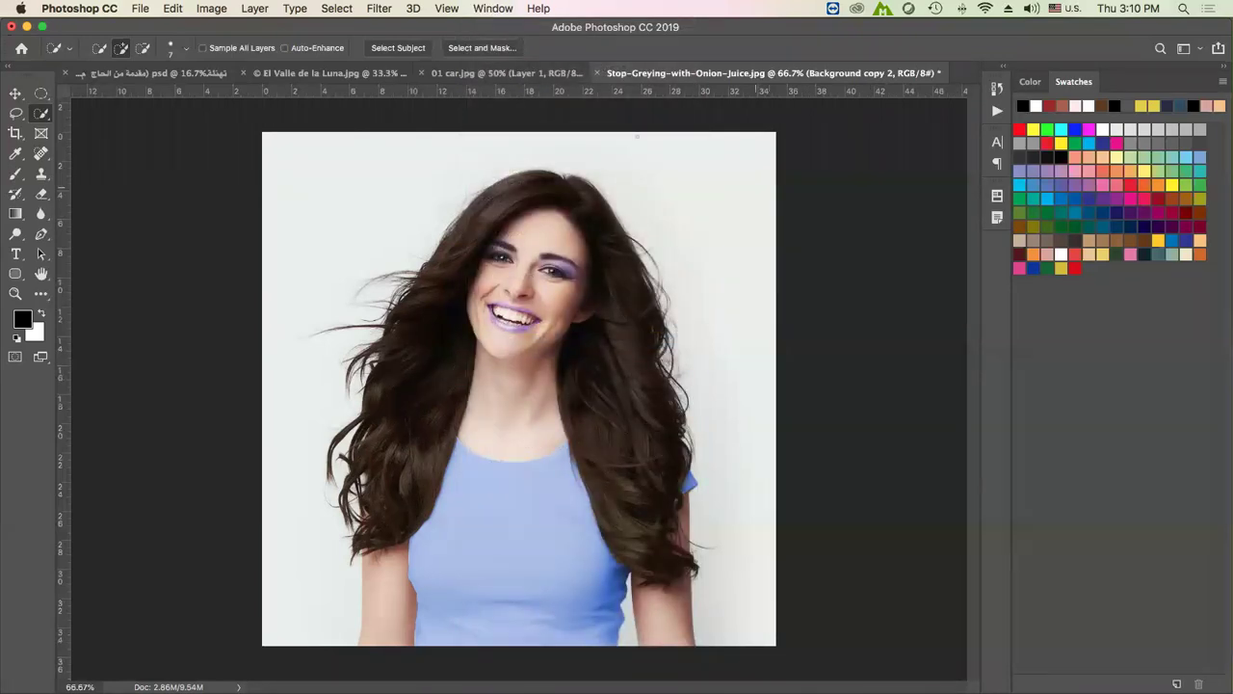
{"action": "left_click", "coordinate": [493, 9]}
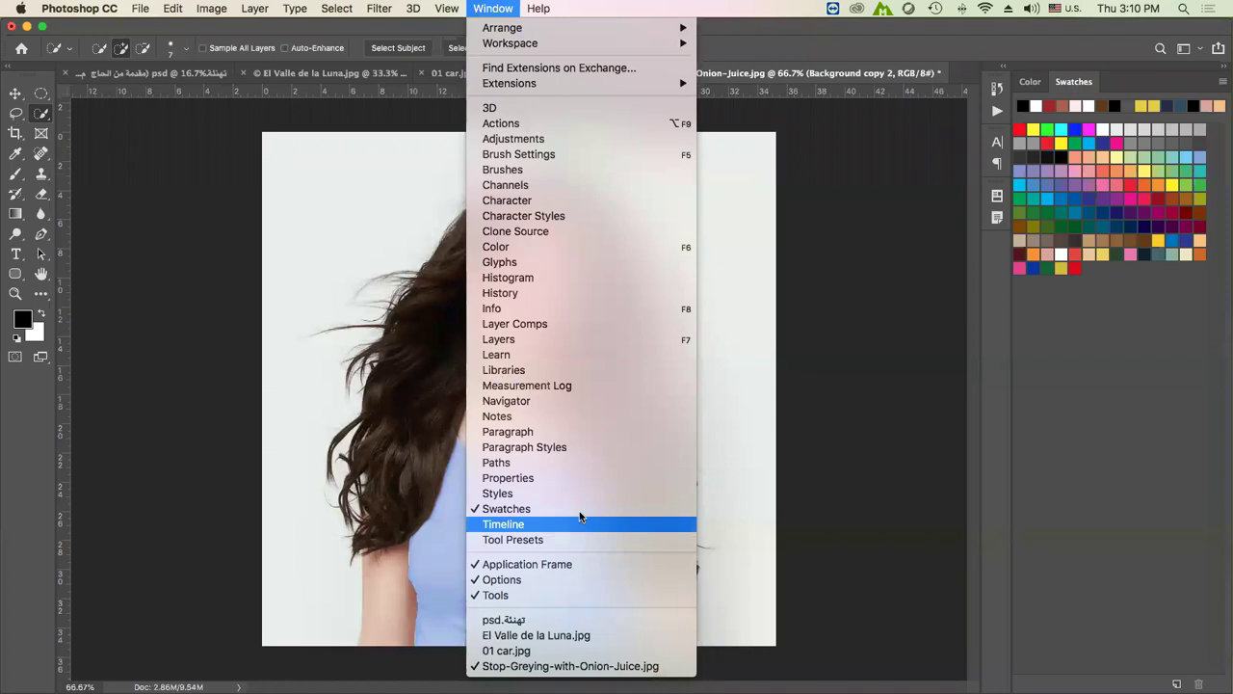
{"action": "left_click", "coordinate": [523, 339]}
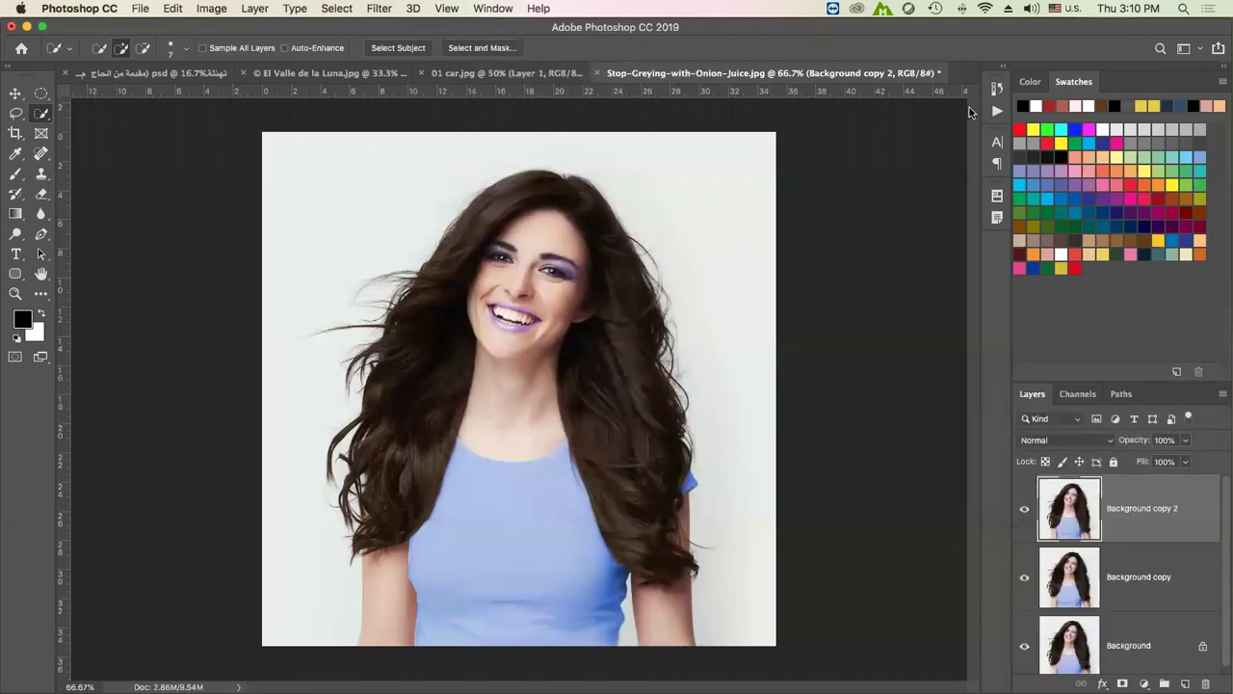
{"action": "left_click", "coordinate": [493, 10]}
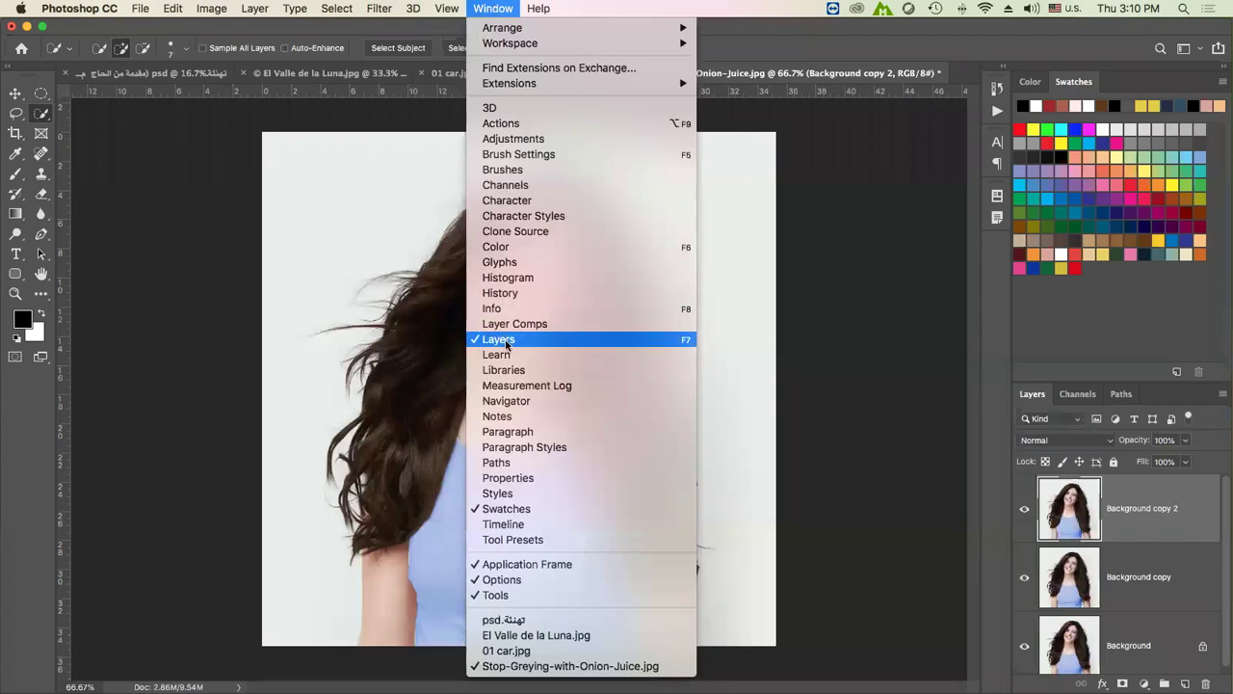
{"action": "left_click", "coordinate": [539, 509]}
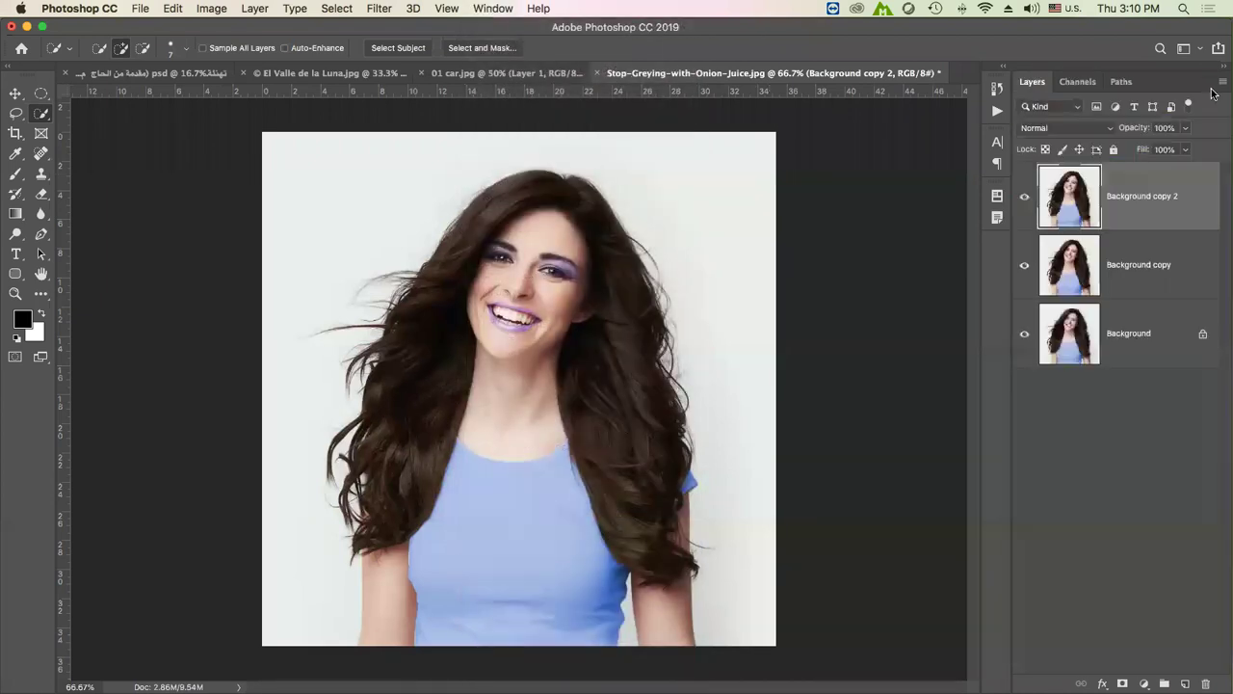
Float the Layers, Channels and Paths panels over the canvas and close each one
{"action": "left_click_drag", "start_coordinate": [1043, 81], "coordinate": [740, 155]}
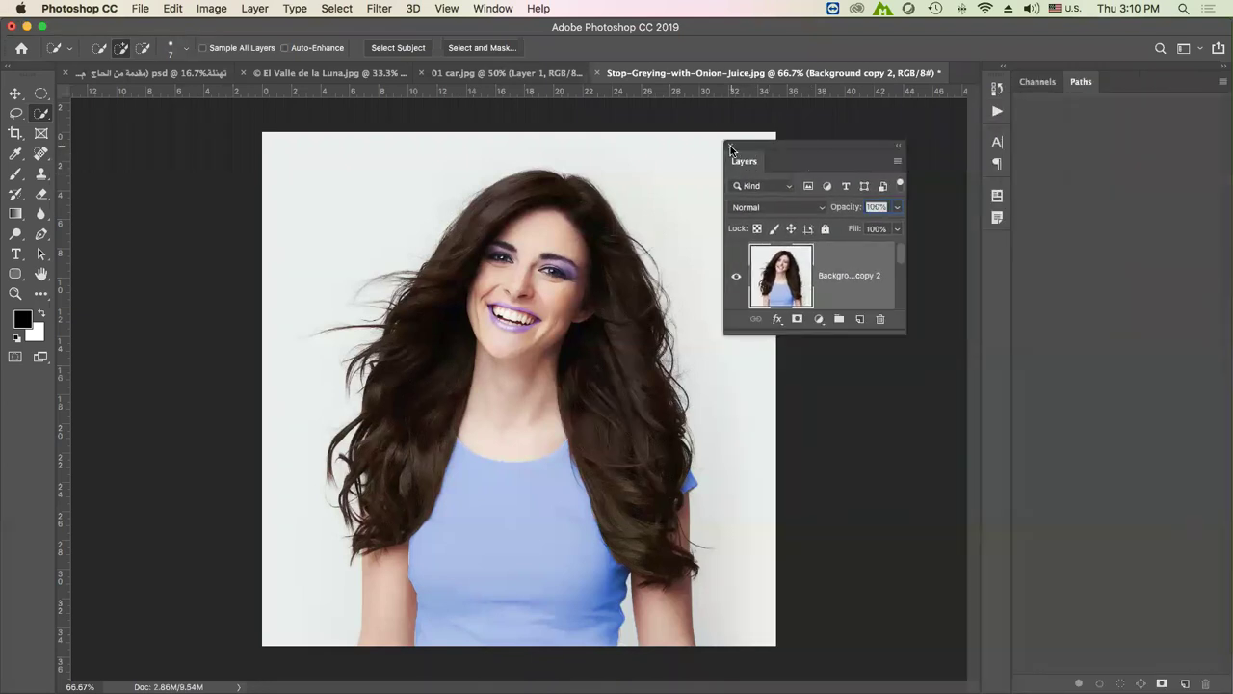
{"action": "left_click", "coordinate": [731, 145]}
{"action": "left_click", "coordinate": [1037, 81]}
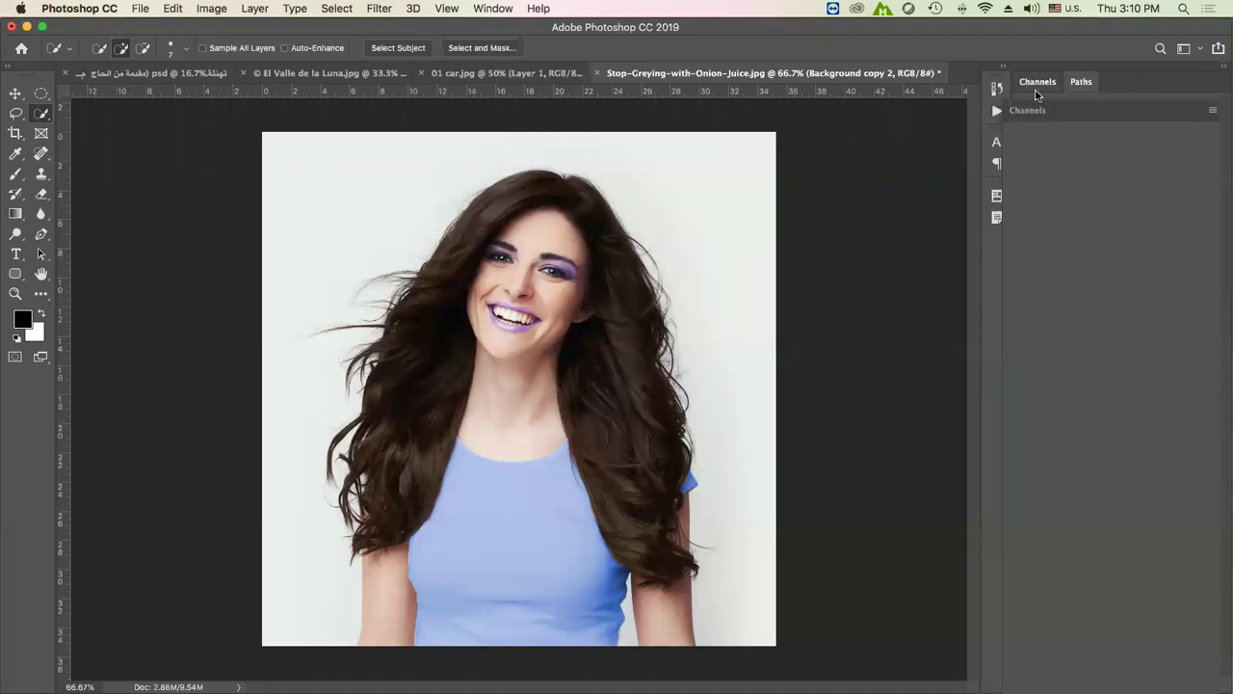
{"action": "left_click_drag", "start_coordinate": [1038, 81], "coordinate": [717, 169]}
{"action": "left_click", "coordinate": [701, 165]}
{"action": "left_click_drag", "start_coordinate": [1030, 81], "coordinate": [782, 149]}
{"action": "left_click", "coordinate": [769, 145]}
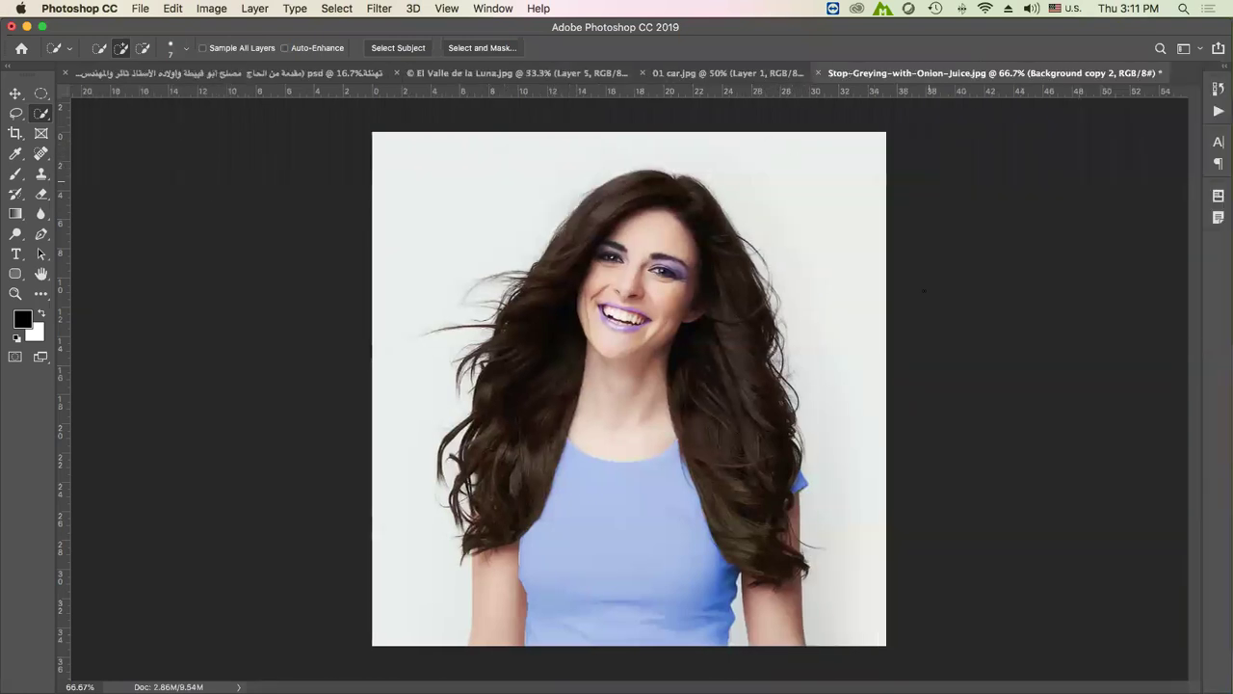
Show the Layers panel from the Window menu and dock it as a full column at the right
{"action": "left_click", "coordinate": [493, 8]}
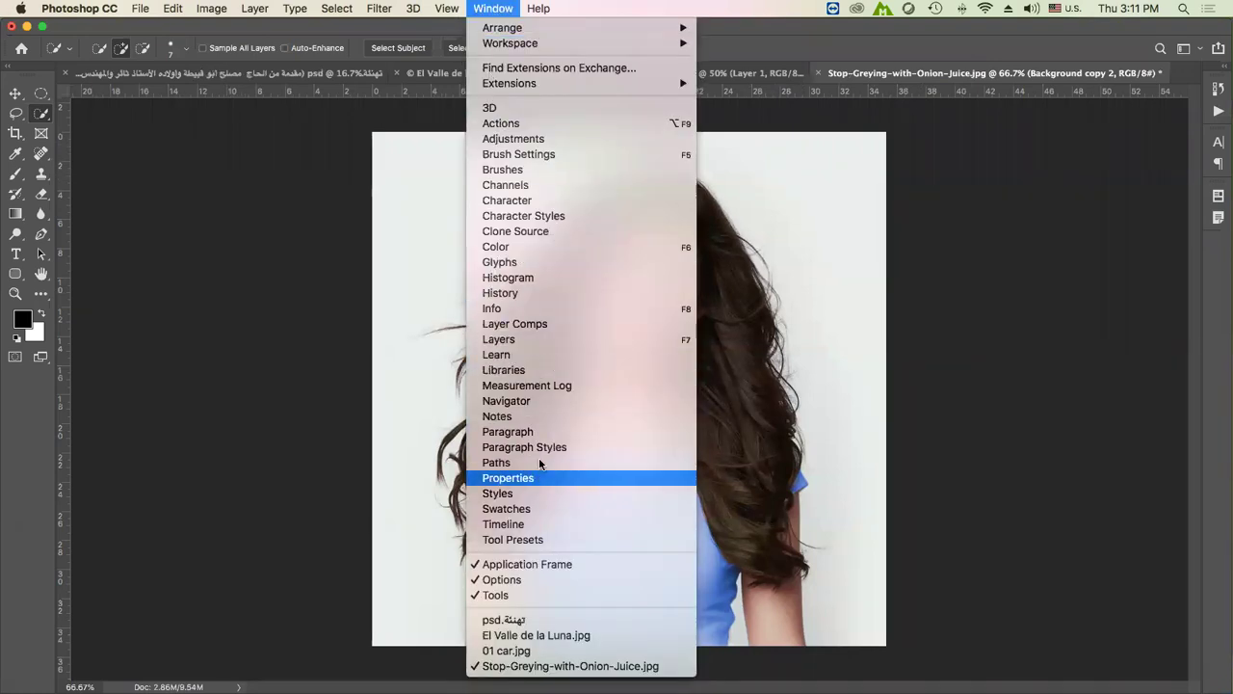
{"action": "left_click", "coordinate": [543, 337]}
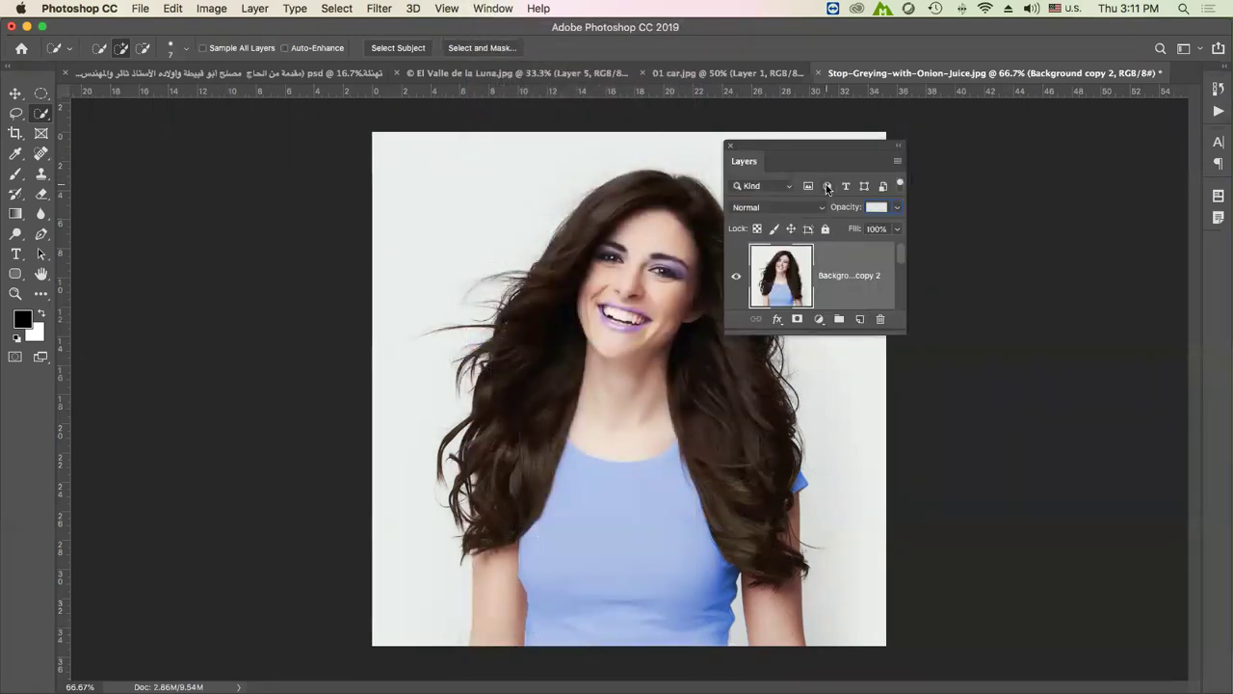
{"action": "left_click_drag", "start_coordinate": [754, 148], "coordinate": [1211, 252]}
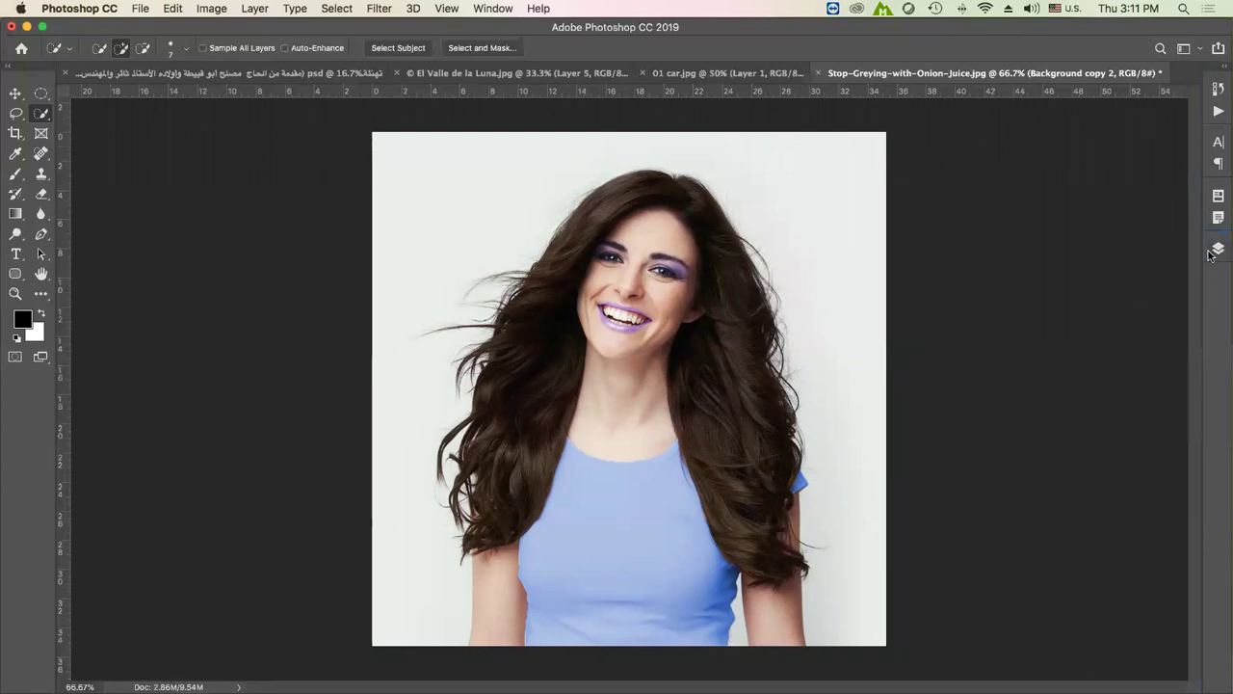
{"action": "left_click", "coordinate": [1212, 252]}
{"action": "mouse_move", "coordinate": [1055, 243]}
{"action": "left_mouse_down"}
{"action": "mouse_move", "coordinate": [945, 221]}
{"action": "mouse_move", "coordinate": [1190, 279]}
{"action": "left_mouse_up"}
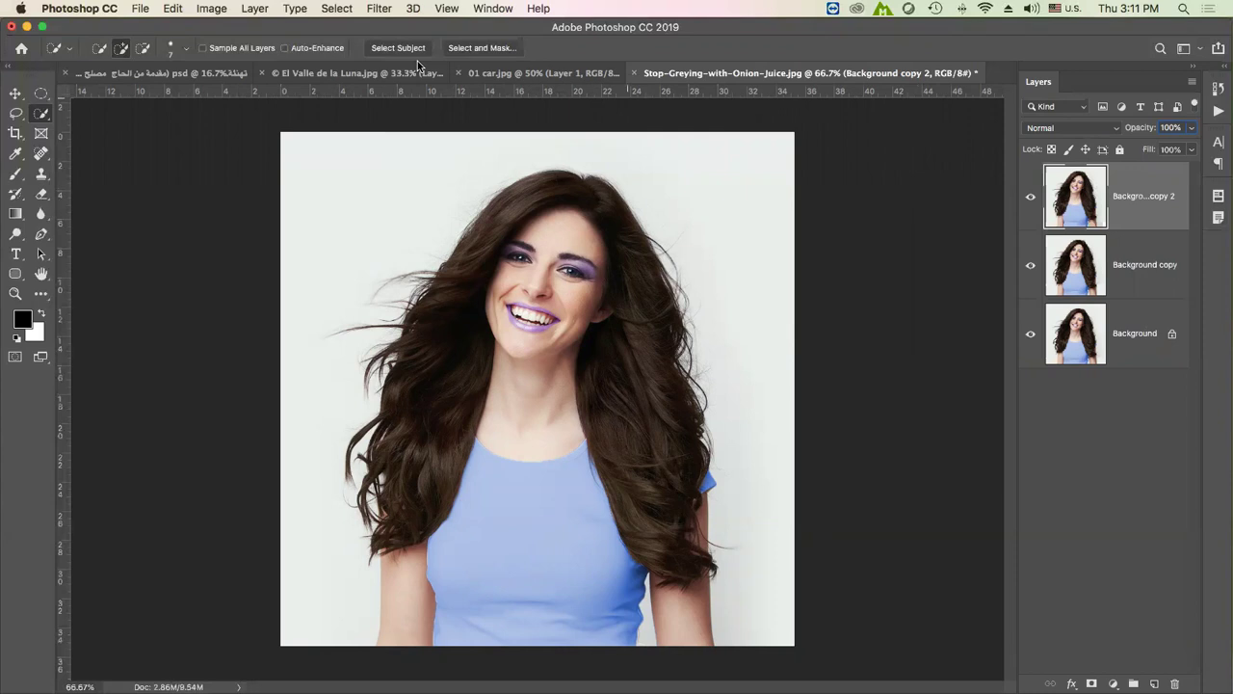
{"action": "left_click", "coordinate": [497, 9]}
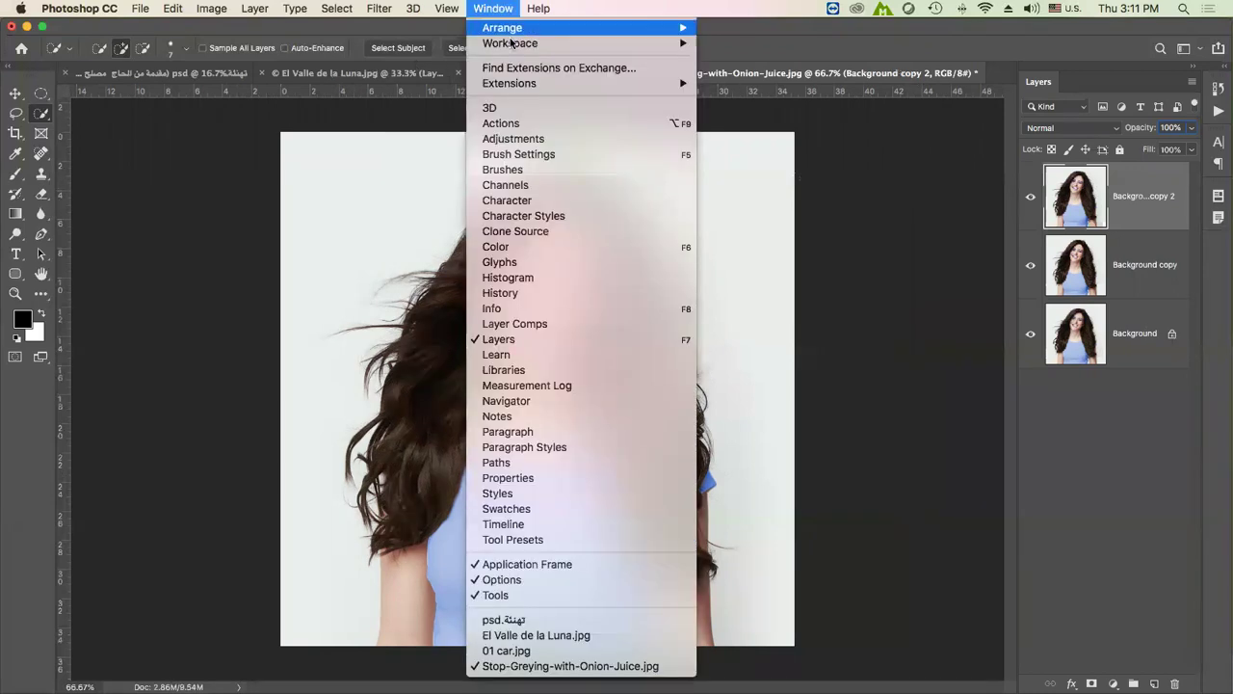
Reset to the Essentials workspace, close the floating Learn panel, and narrow the panel column
{"action": "mouse_move", "coordinate": [510, 43]}
{"action": "left_click", "coordinate": [738, 163]}
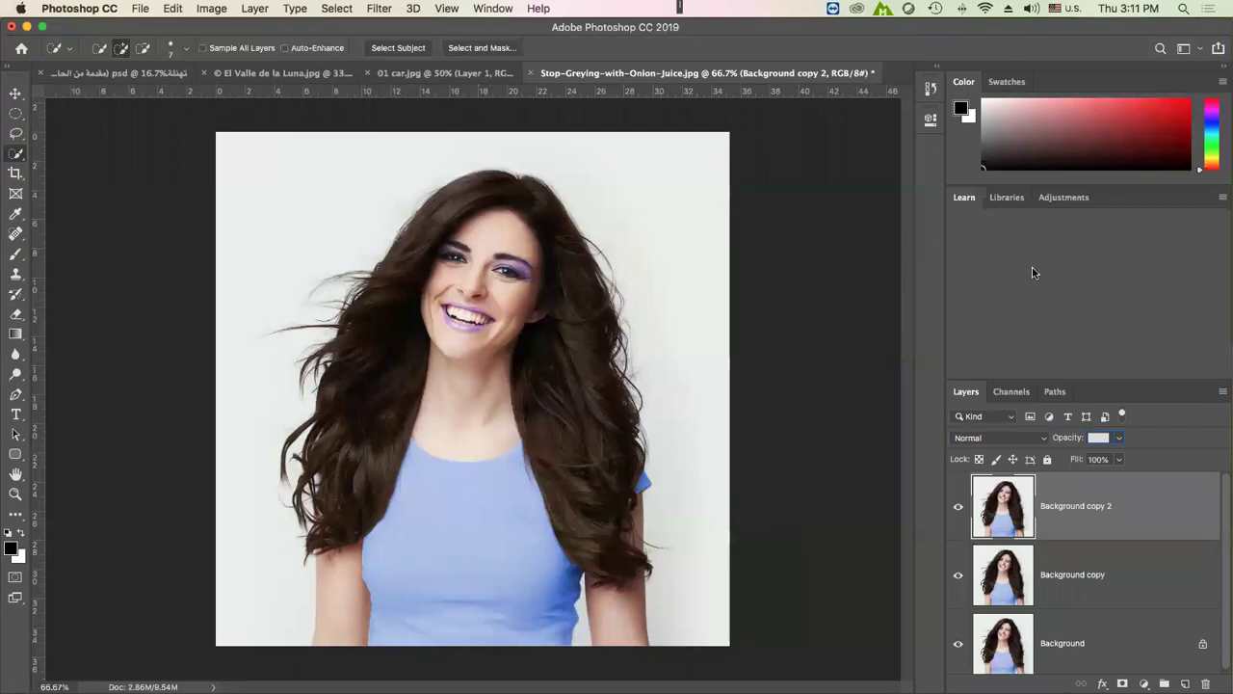
{"action": "left_click_drag", "start_coordinate": [963, 197], "coordinate": [805, 188]}
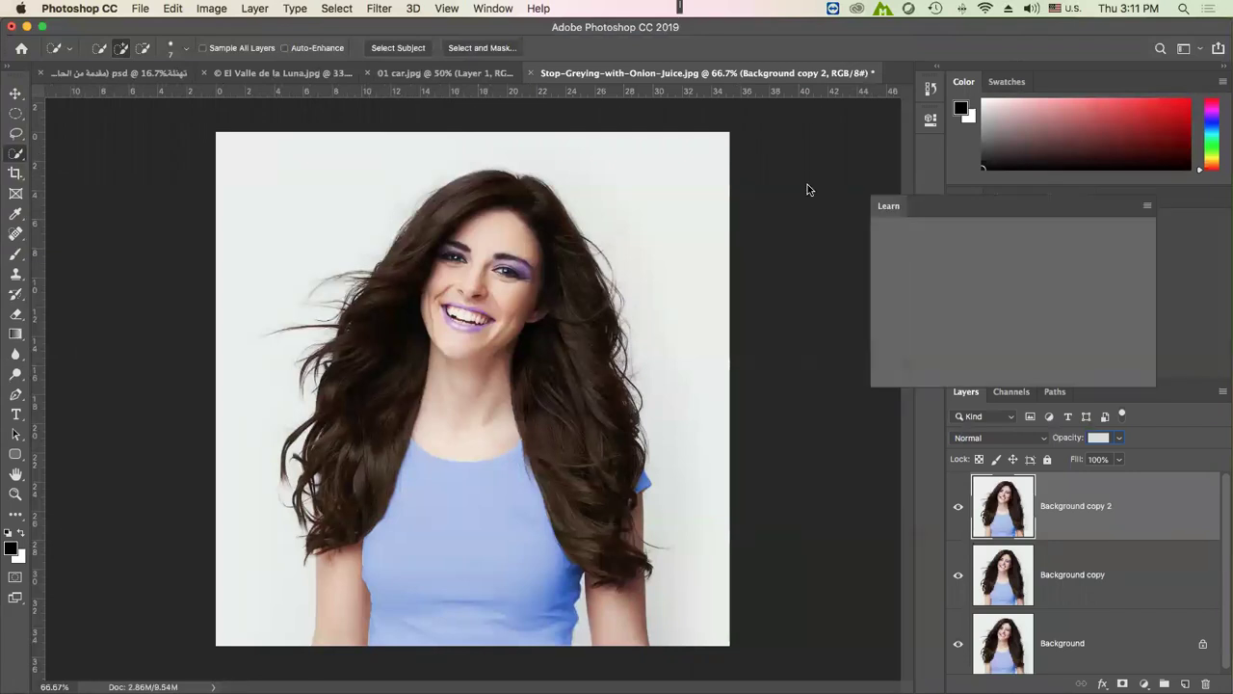
{"action": "left_click", "coordinate": [798, 178]}
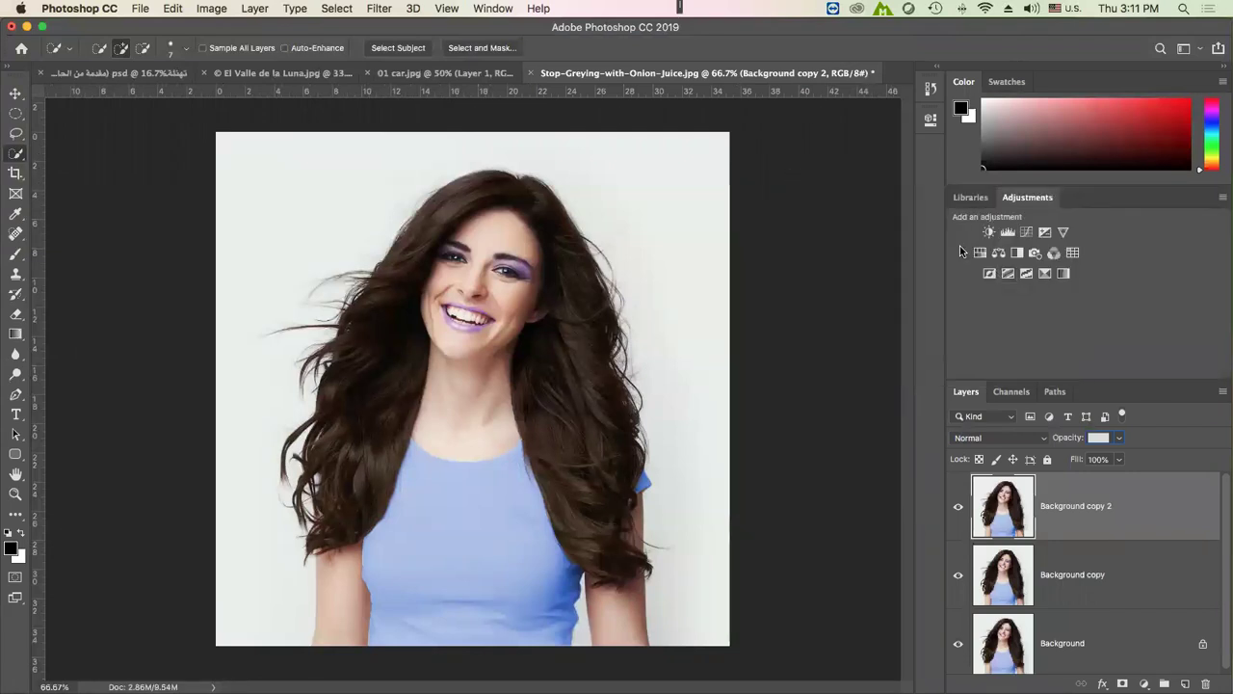
{"action": "left_click_drag", "start_coordinate": [944, 249], "coordinate": [1071, 252]}
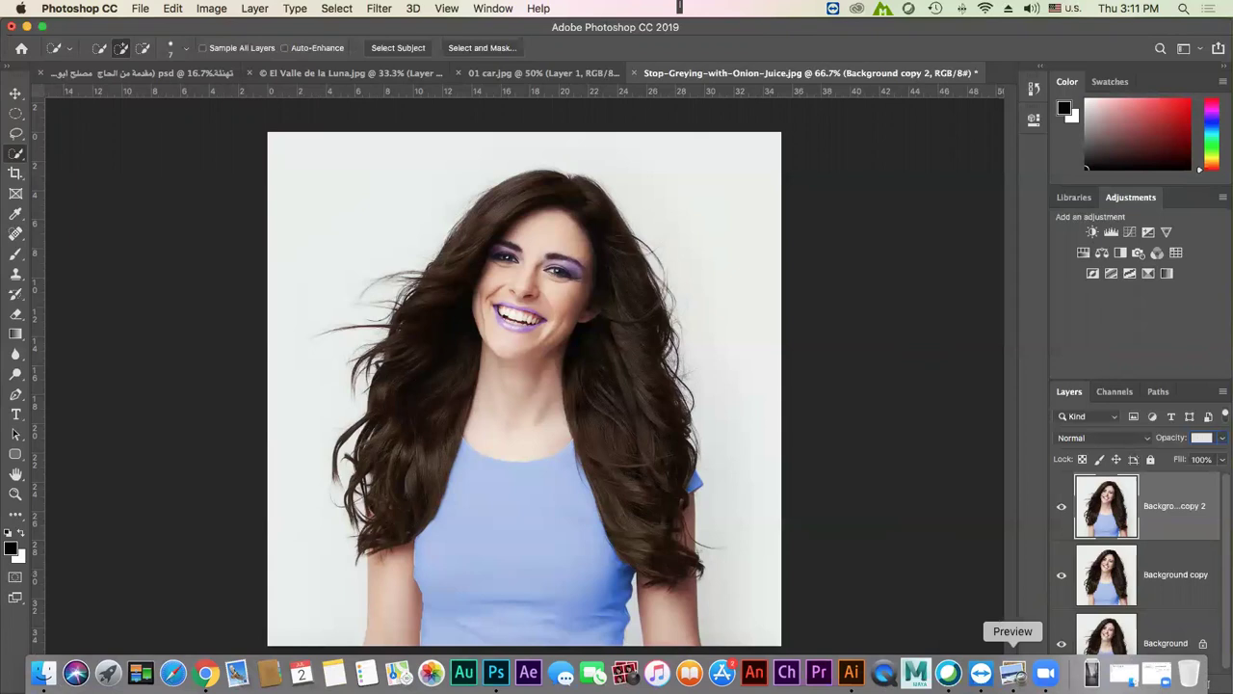
Bring L04.pdf forward and show its final 'Thank you' slide full screen
{"action": "left_click", "coordinate": [1012, 673]}
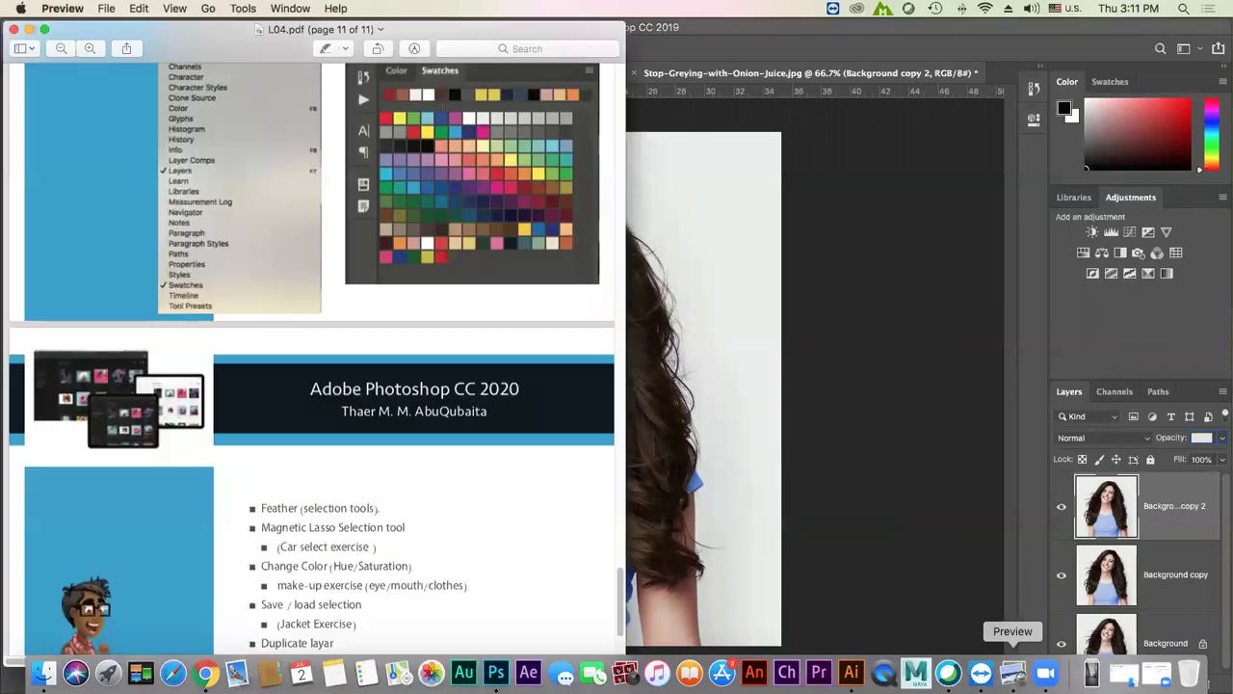
{"action": "left_click", "coordinate": [44, 28]}
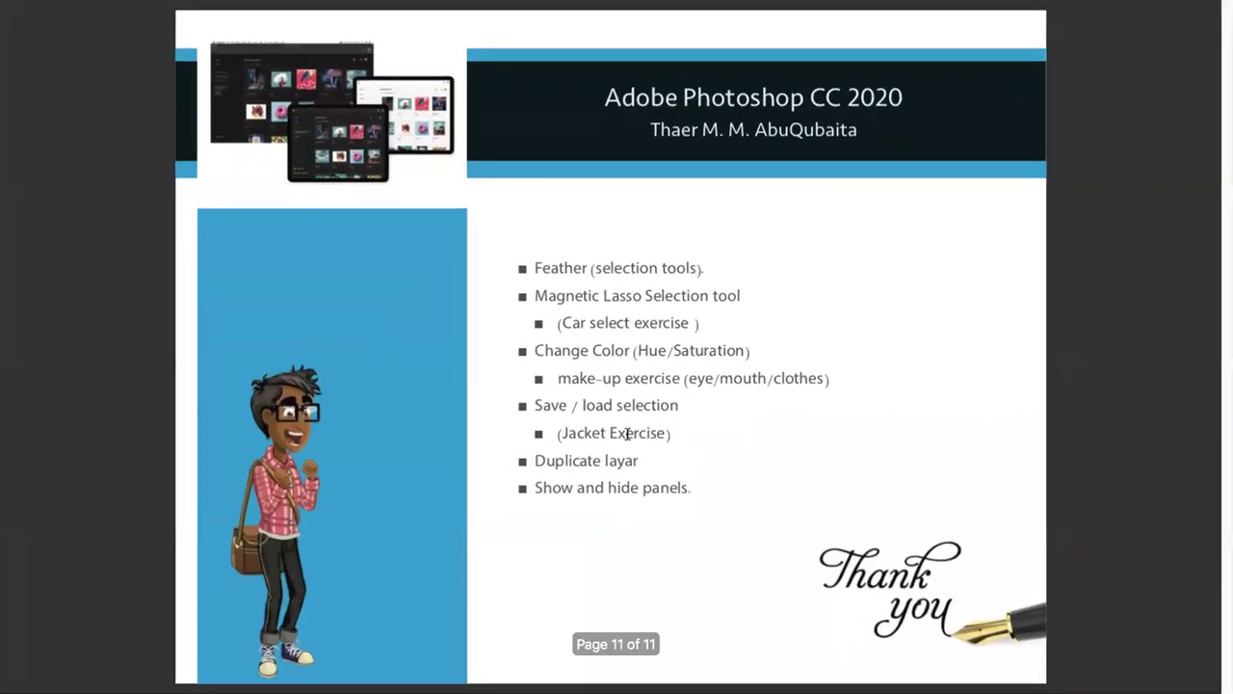